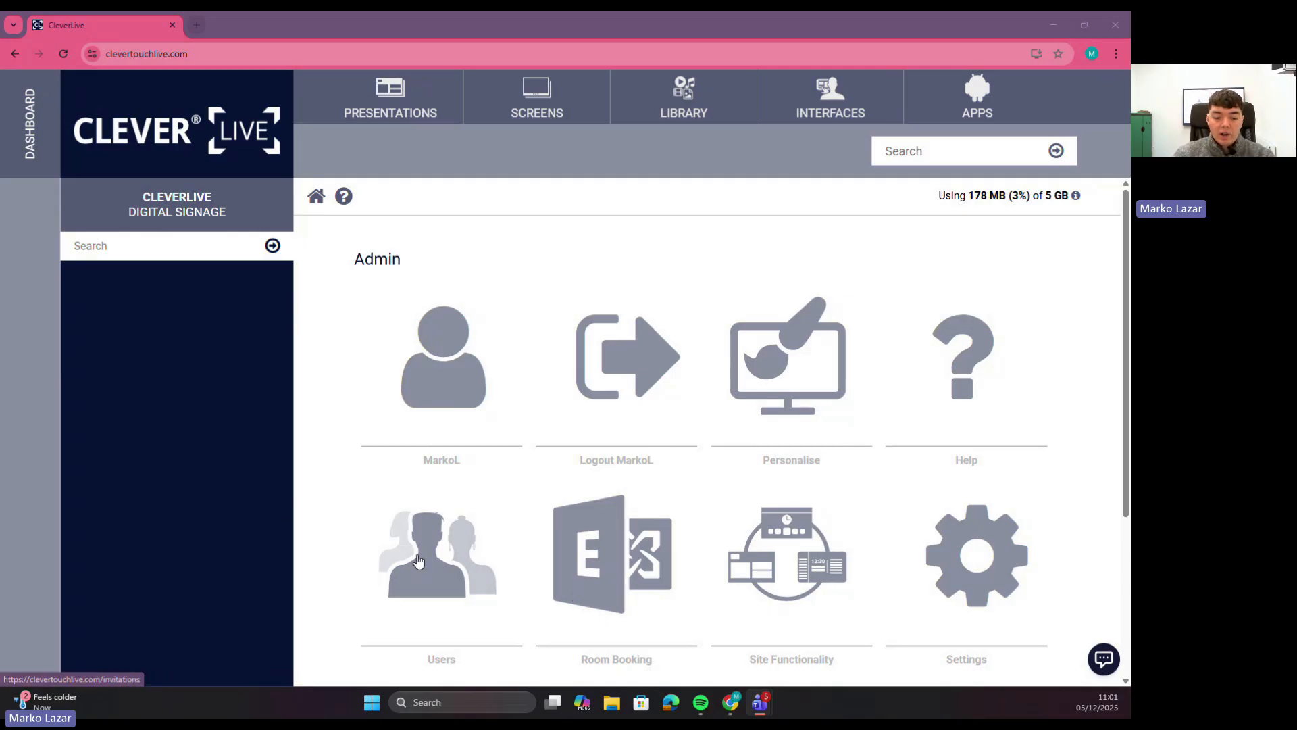
Open the new guest user form from the user configuration, inspect its name, email, password and profile picture fields, and cancel it.
{"action": "left_click", "coordinate": [435, 575]}
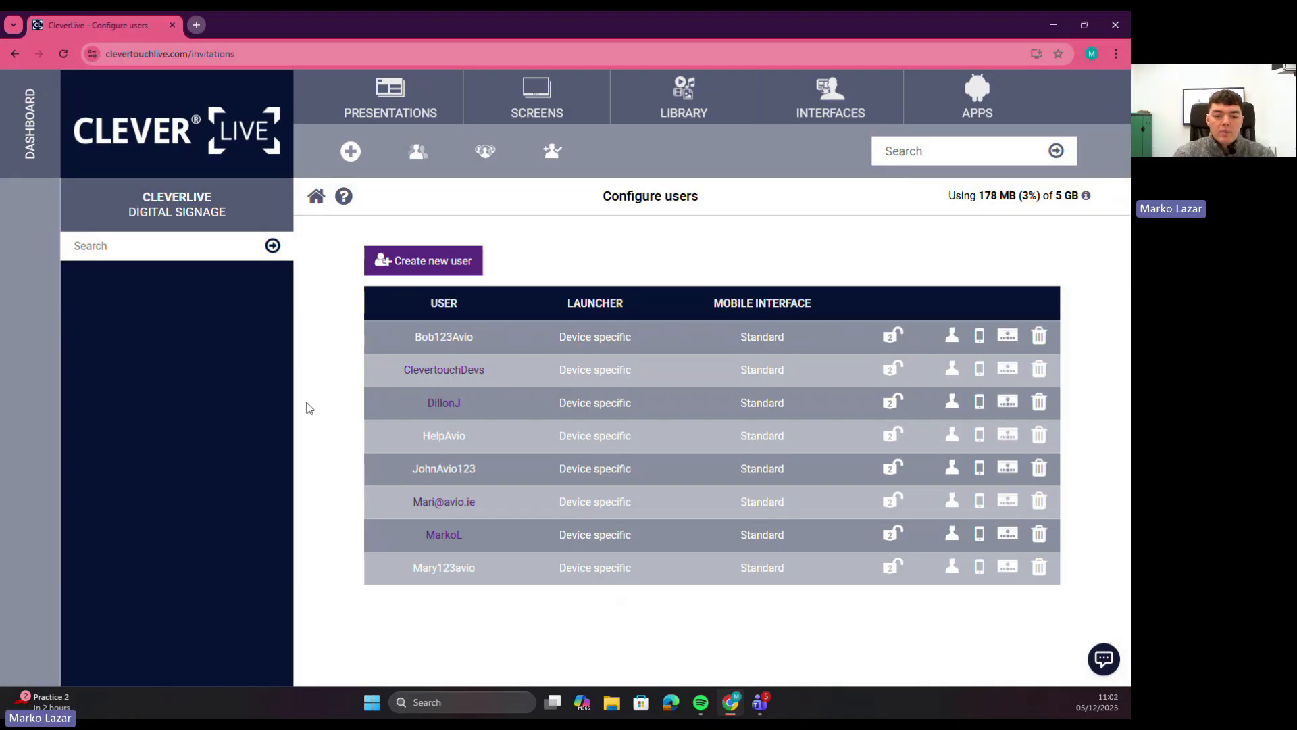
{"action": "left_click", "coordinate": [433, 268]}
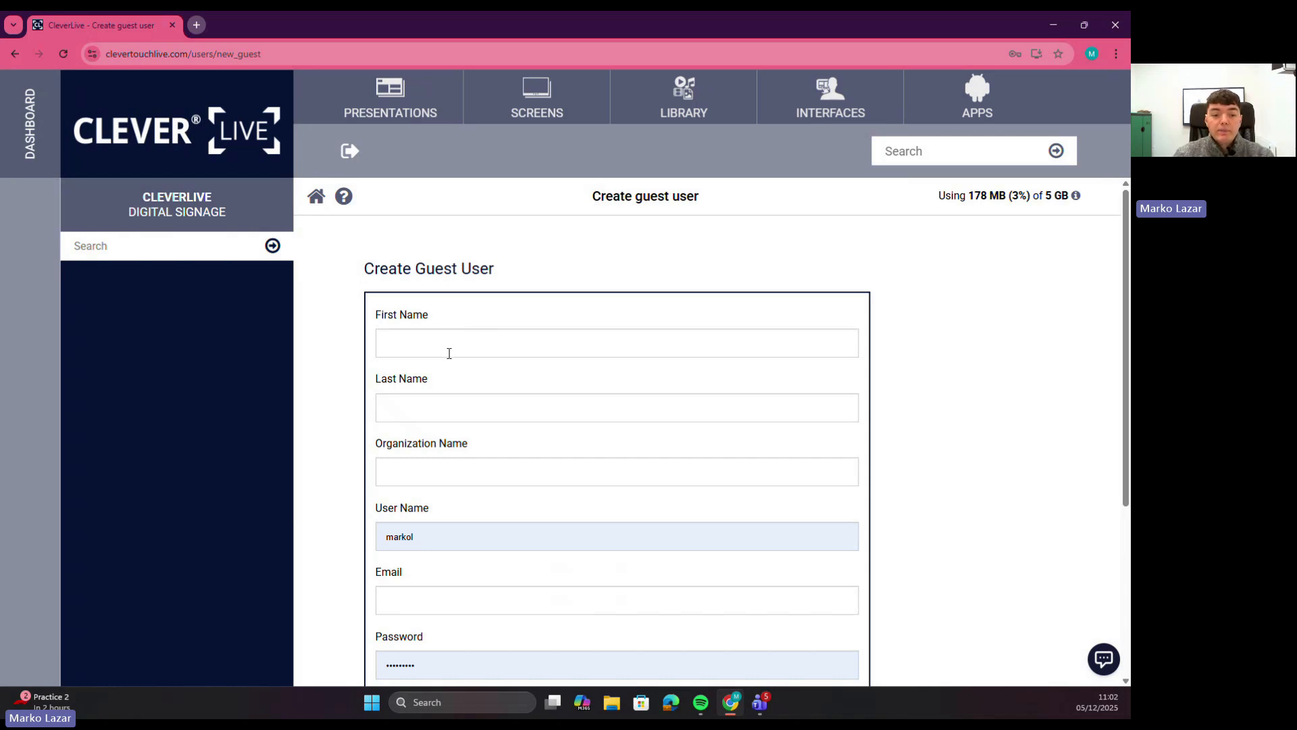
{"action": "scroll", "coordinate": [449, 354], "scroll_direction": "down", "scroll_amount": 4}
{"action": "left_click", "coordinate": [419, 273]}
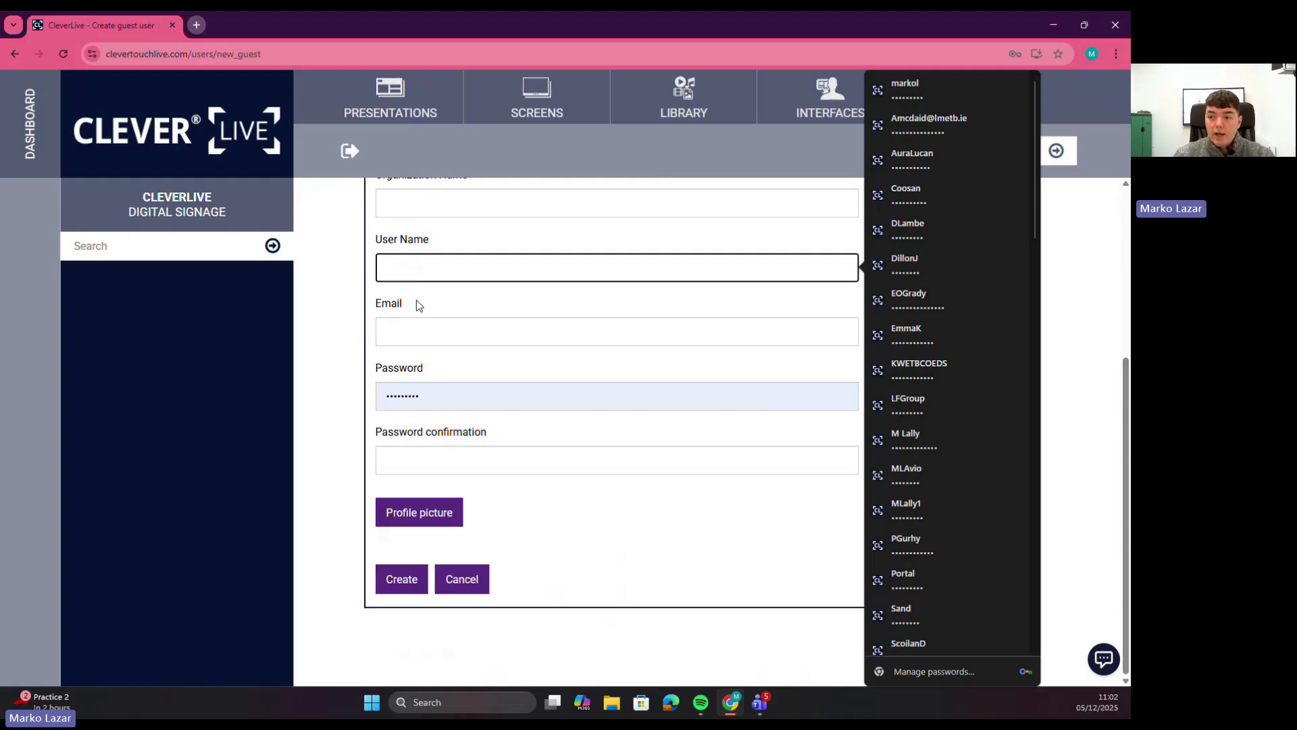
{"action": "left_click", "coordinate": [432, 335]}
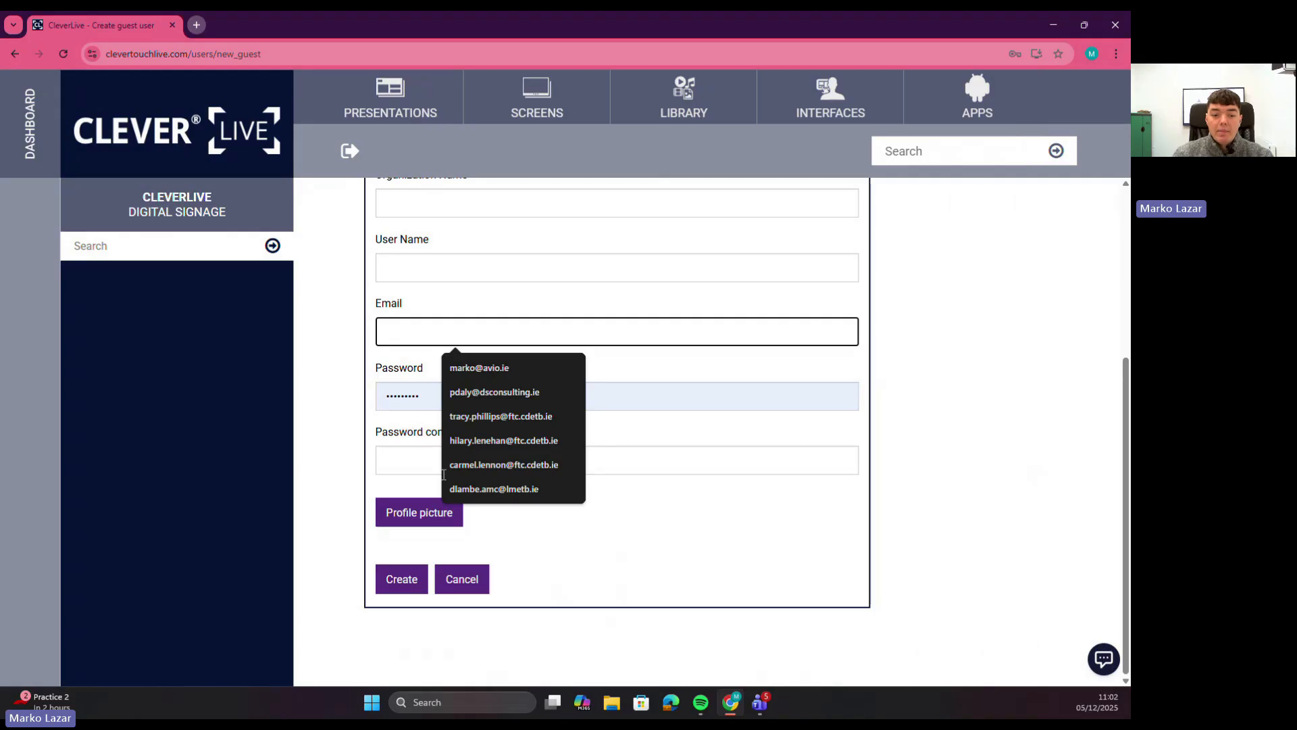
{"action": "left_click", "coordinate": [820, 540]}
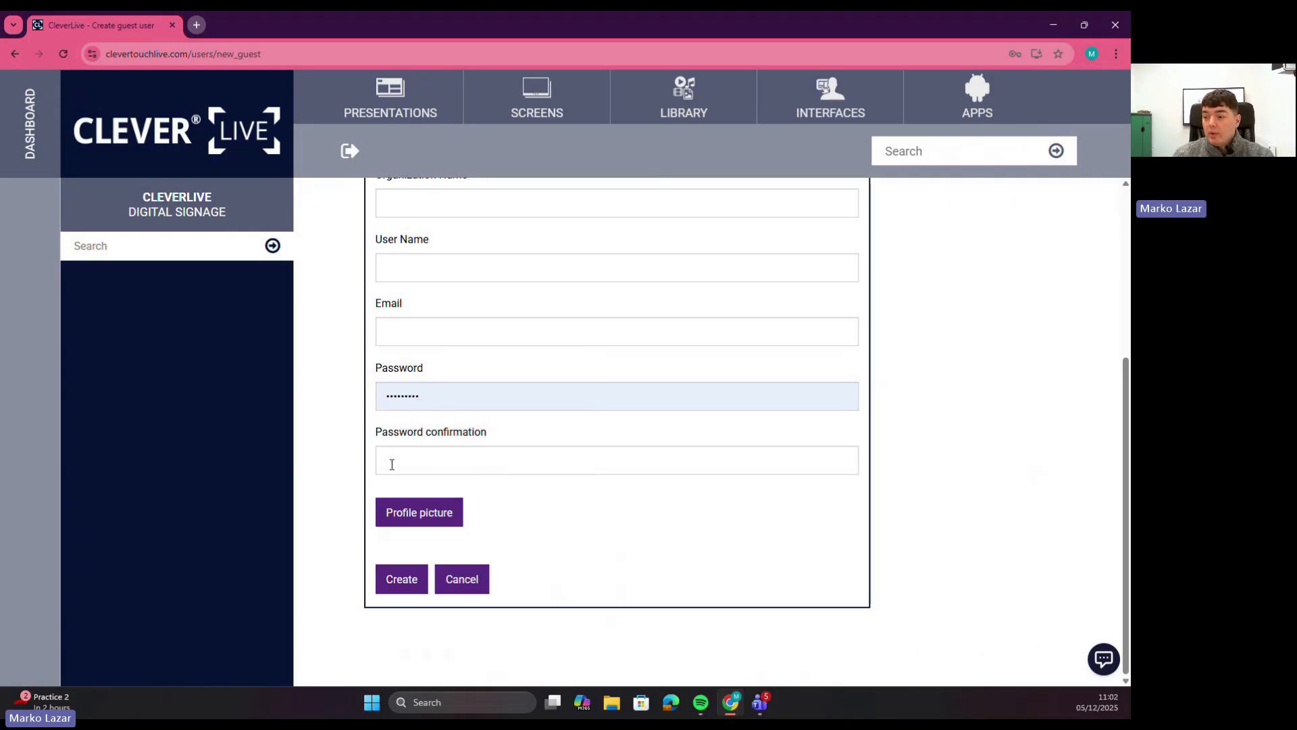
{"action": "scroll", "coordinate": [406, 541], "scroll_direction": "up", "scroll_amount": 4}
{"action": "scroll", "coordinate": [418, 594], "scroll_direction": "down", "scroll_amount": 4}
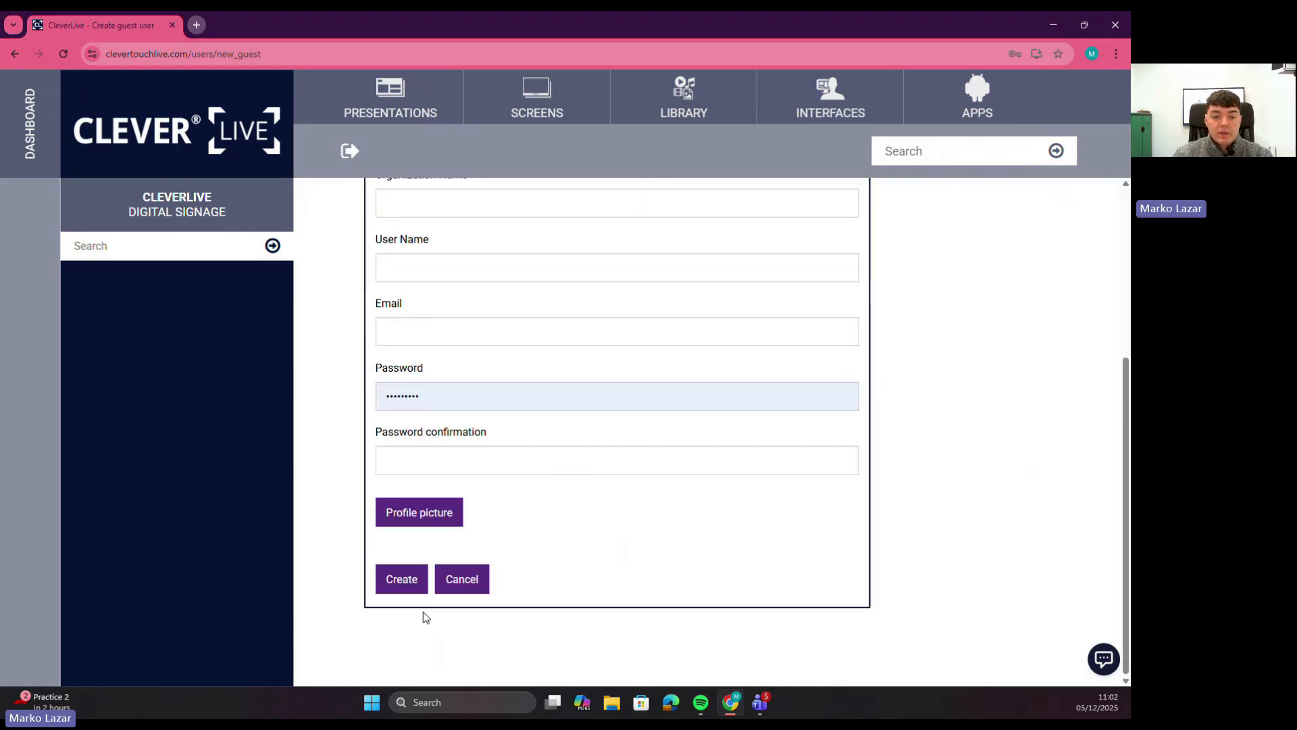
{"action": "left_click", "coordinate": [462, 582]}
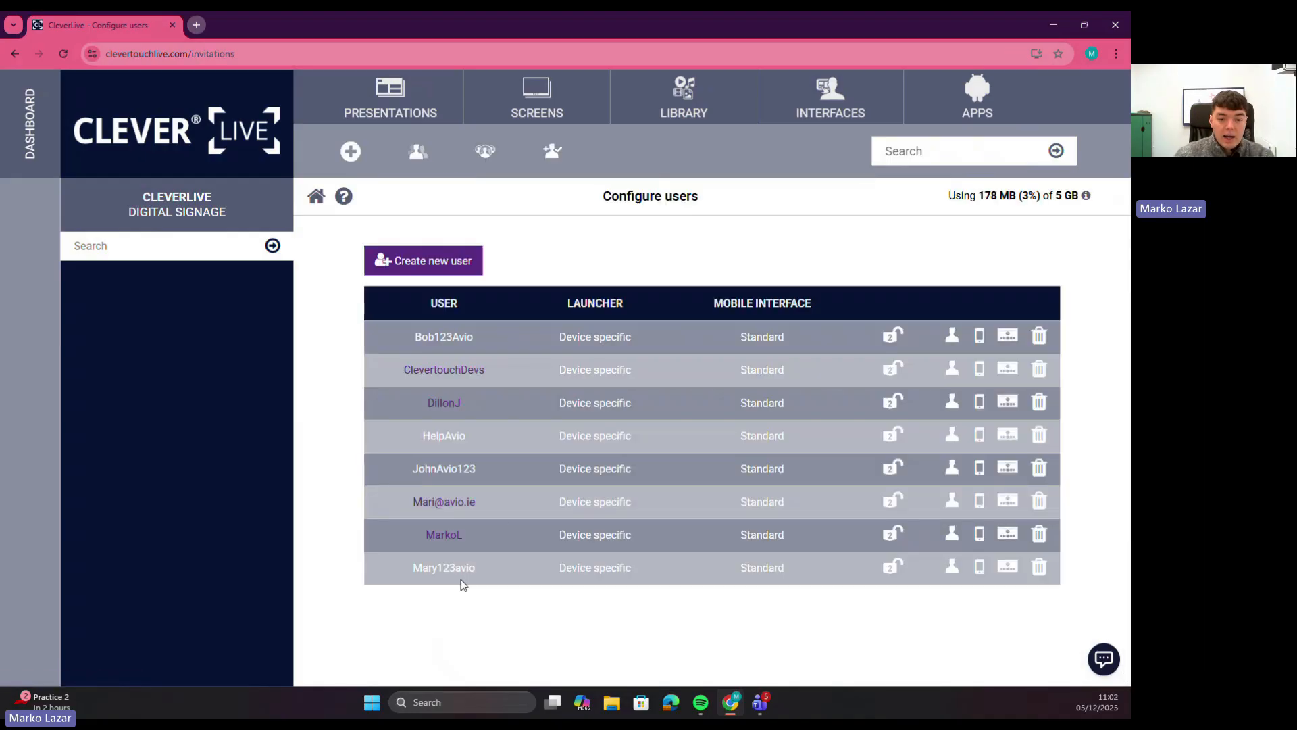
Open the user permissions matrix, expand All Users to review each user's access rights, and return to the home page.
{"action": "left_click", "coordinate": [552, 154]}
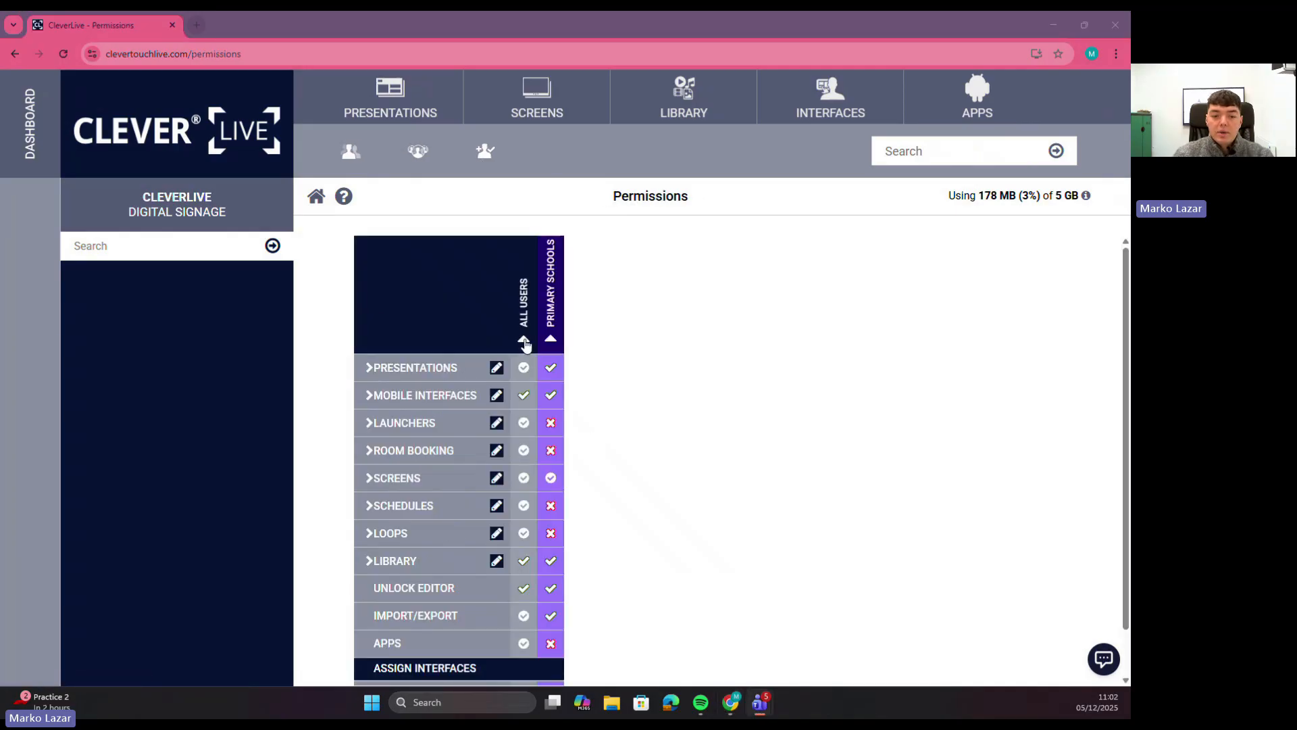
{"action": "left_click", "coordinate": [523, 336]}
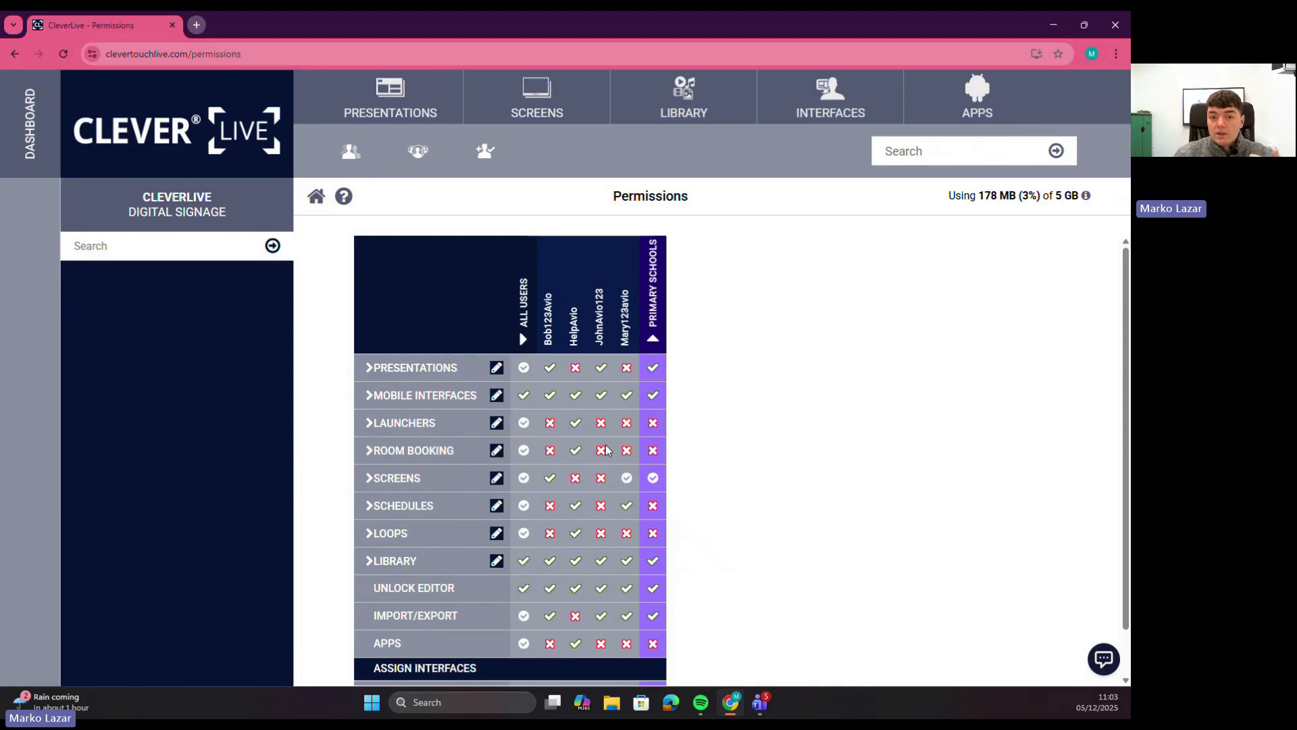
{"action": "scroll", "coordinate": [570, 398], "scroll_direction": "down", "scroll_amount": 2}
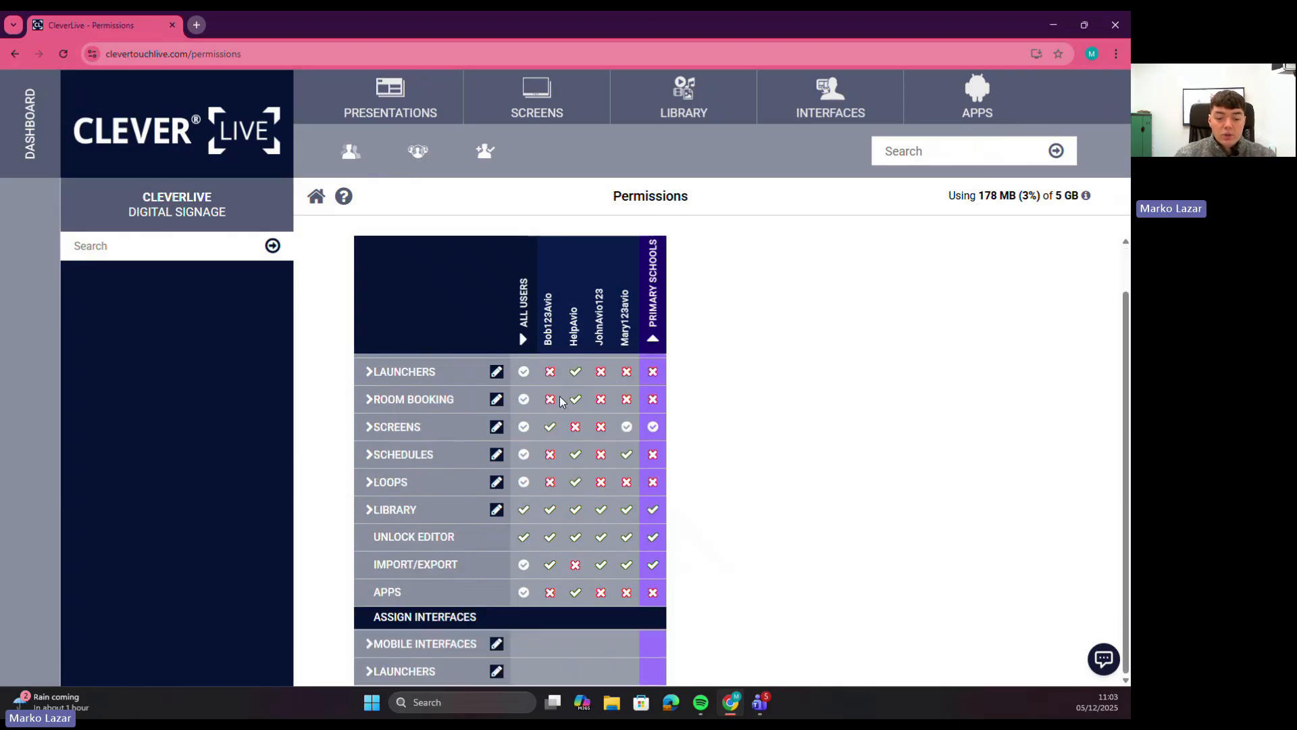
{"action": "scroll", "coordinate": [500, 312], "scroll_direction": "up", "scroll_amount": 2}
{"action": "left_click", "coordinate": [316, 197]}
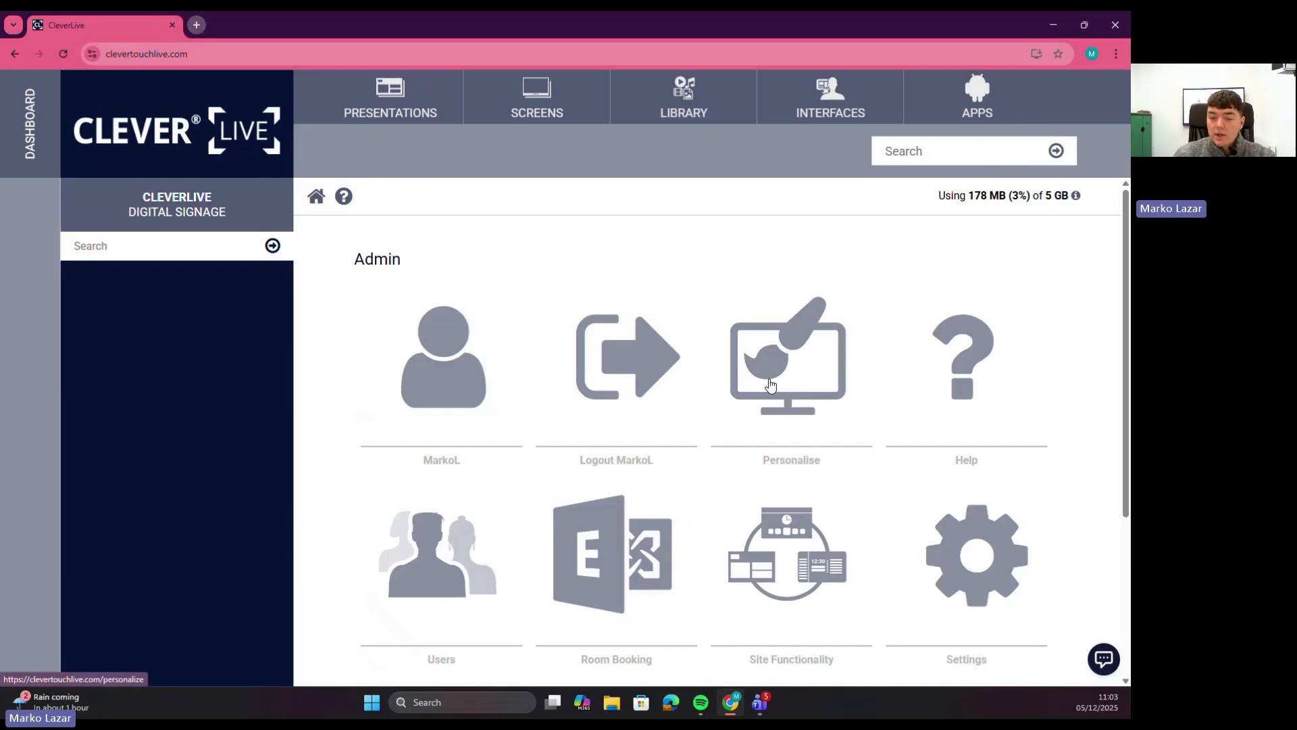
Open the Personalise settings, review the logo, images, colour scheme and primary colour, and return to the home page.
{"action": "left_click", "coordinate": [788, 348]}
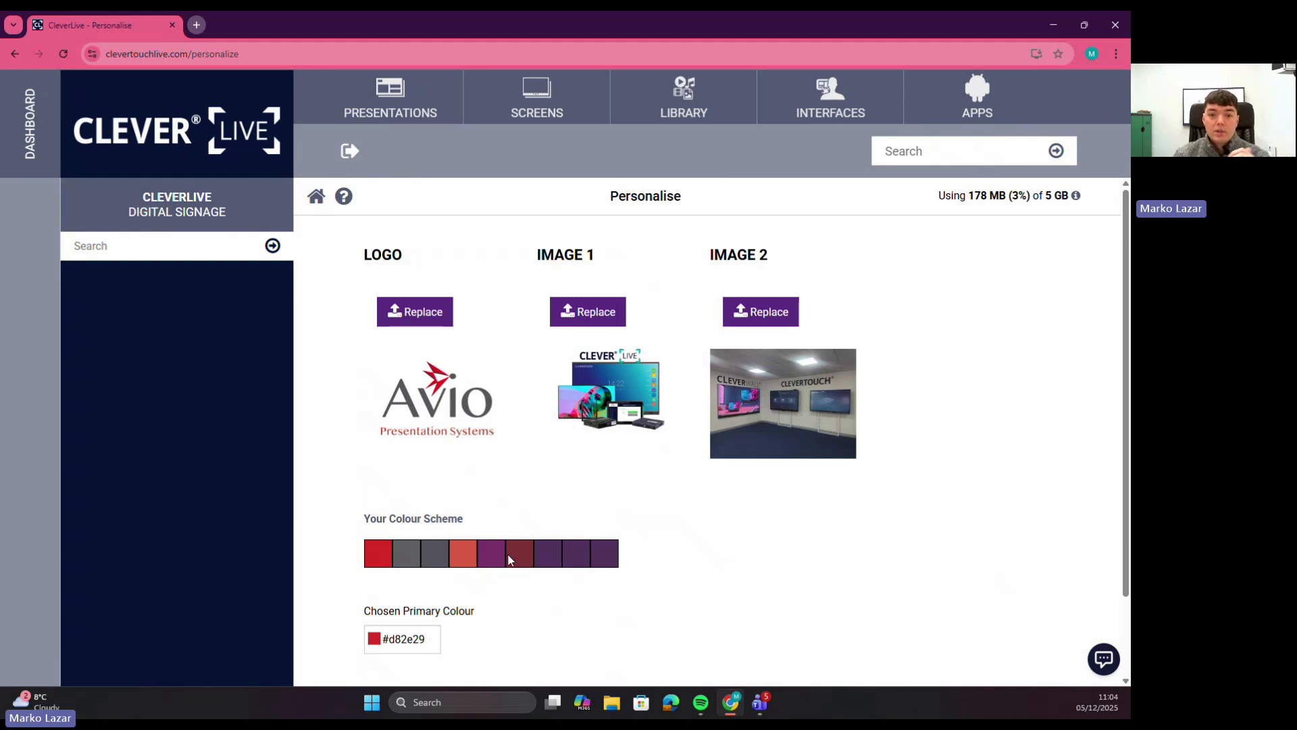
{"action": "scroll", "coordinate": [491, 563], "scroll_direction": "down", "scroll_amount": 2}
{"action": "scroll", "coordinate": [493, 563], "scroll_direction": "up", "scroll_amount": 2}
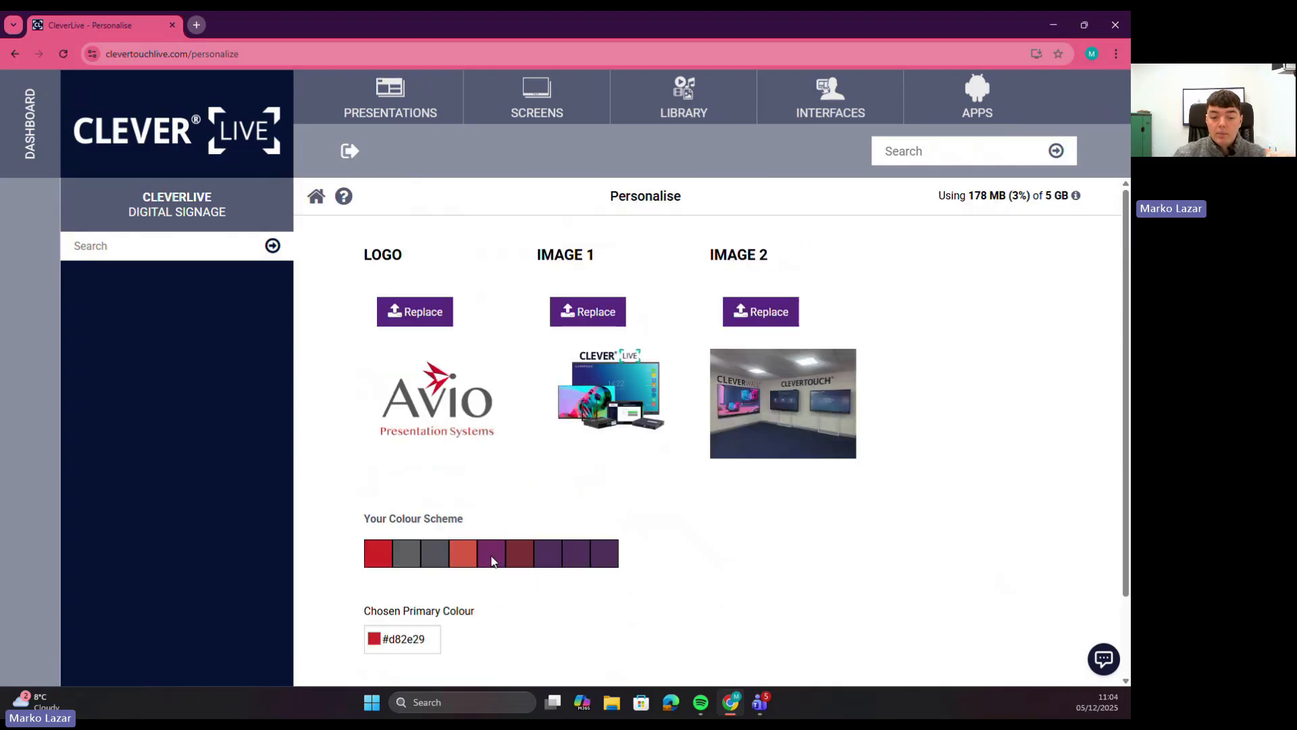
{"action": "scroll", "coordinate": [491, 549], "scroll_direction": "down", "scroll_amount": 2}
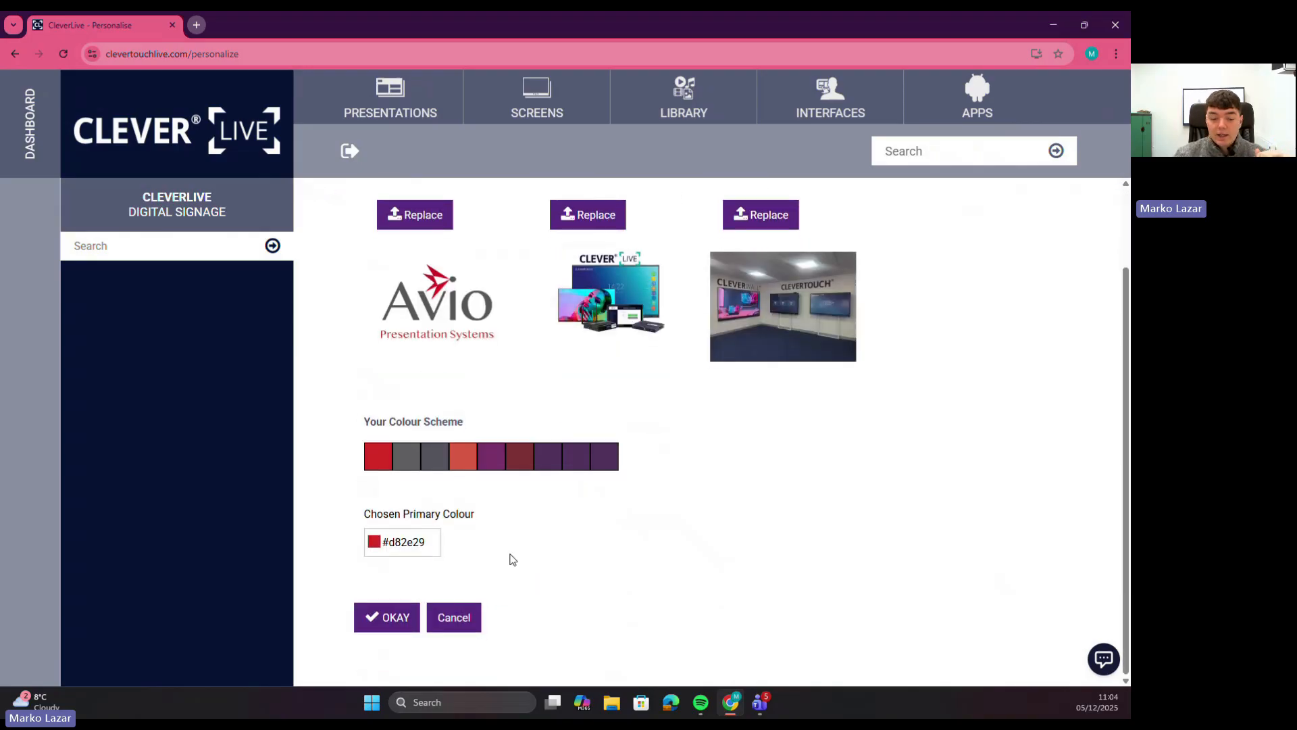
{"action": "scroll", "coordinate": [394, 617], "scroll_direction": "up", "scroll_amount": 1}
{"action": "scroll", "coordinate": [394, 615], "scroll_direction": "up", "scroll_amount": 2}
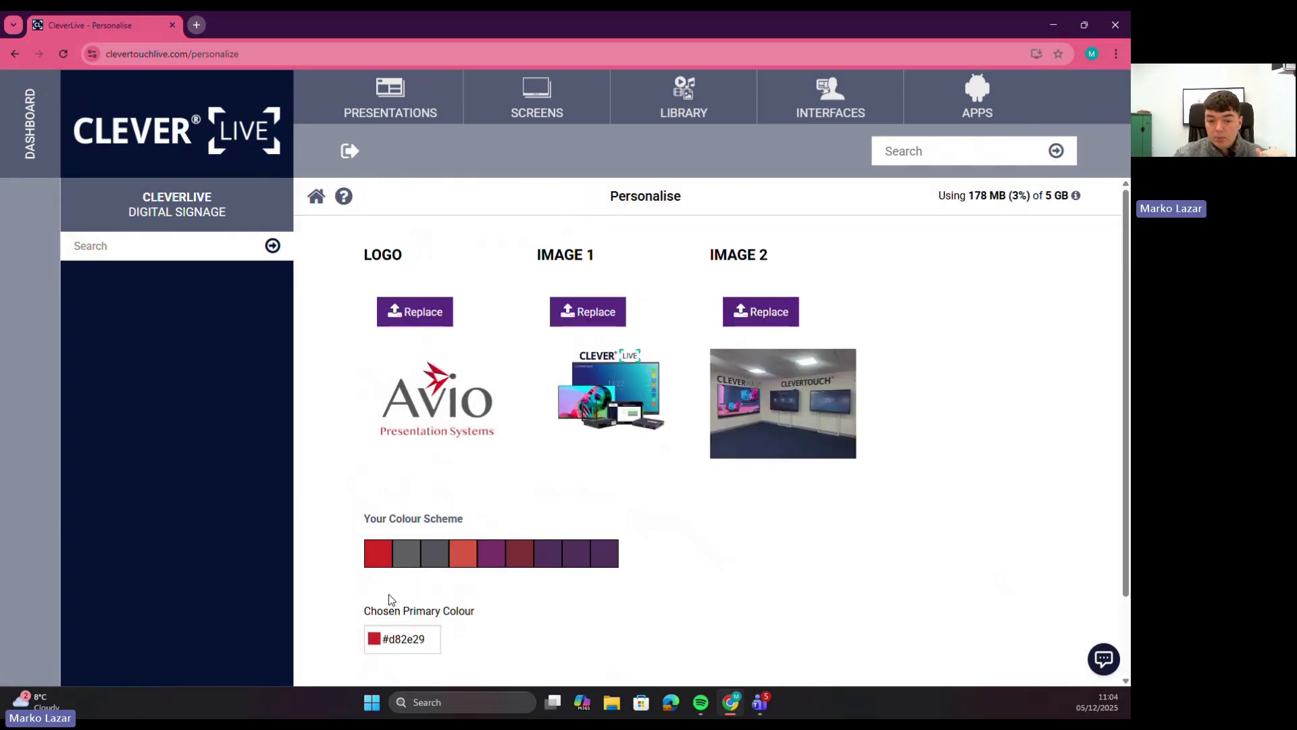
{"action": "left_click", "coordinate": [231, 132]}
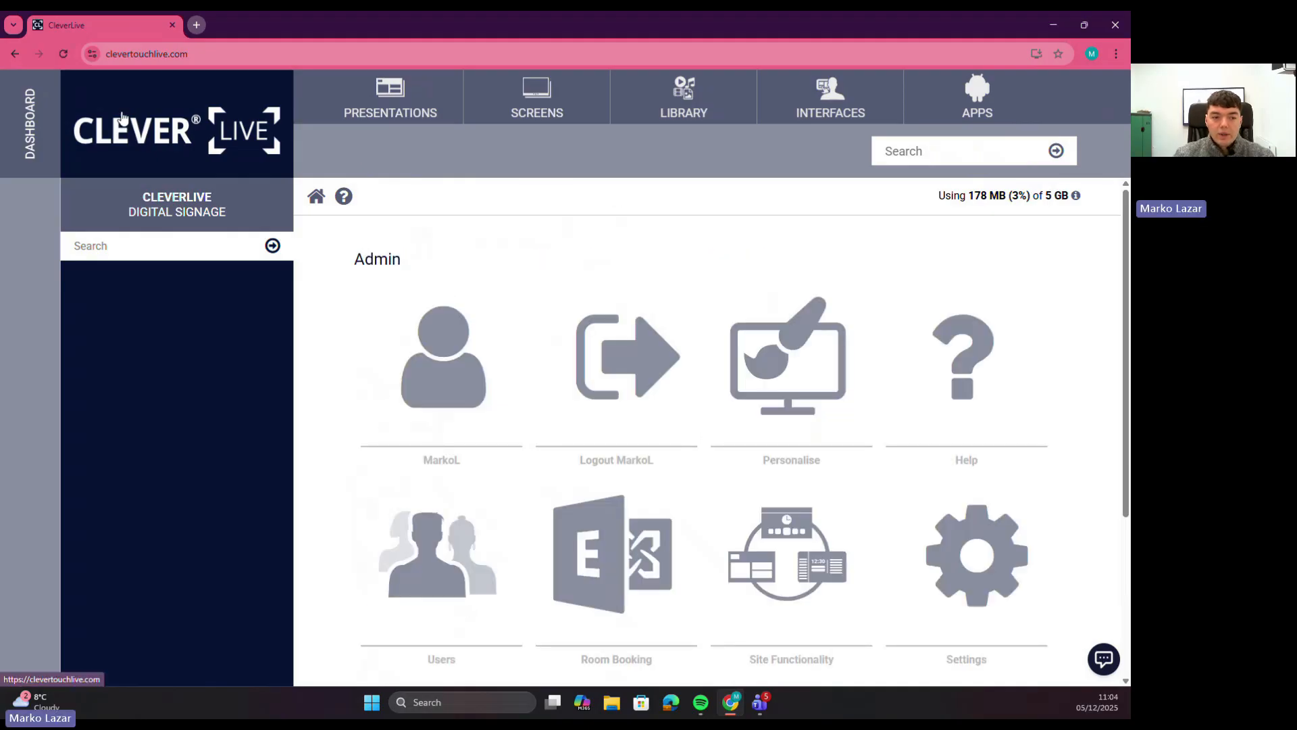
Open the Room Booking settings and review the Office Use Report.
{"action": "scroll", "coordinate": [534, 304], "scroll_direction": "down", "scroll_amount": 1}
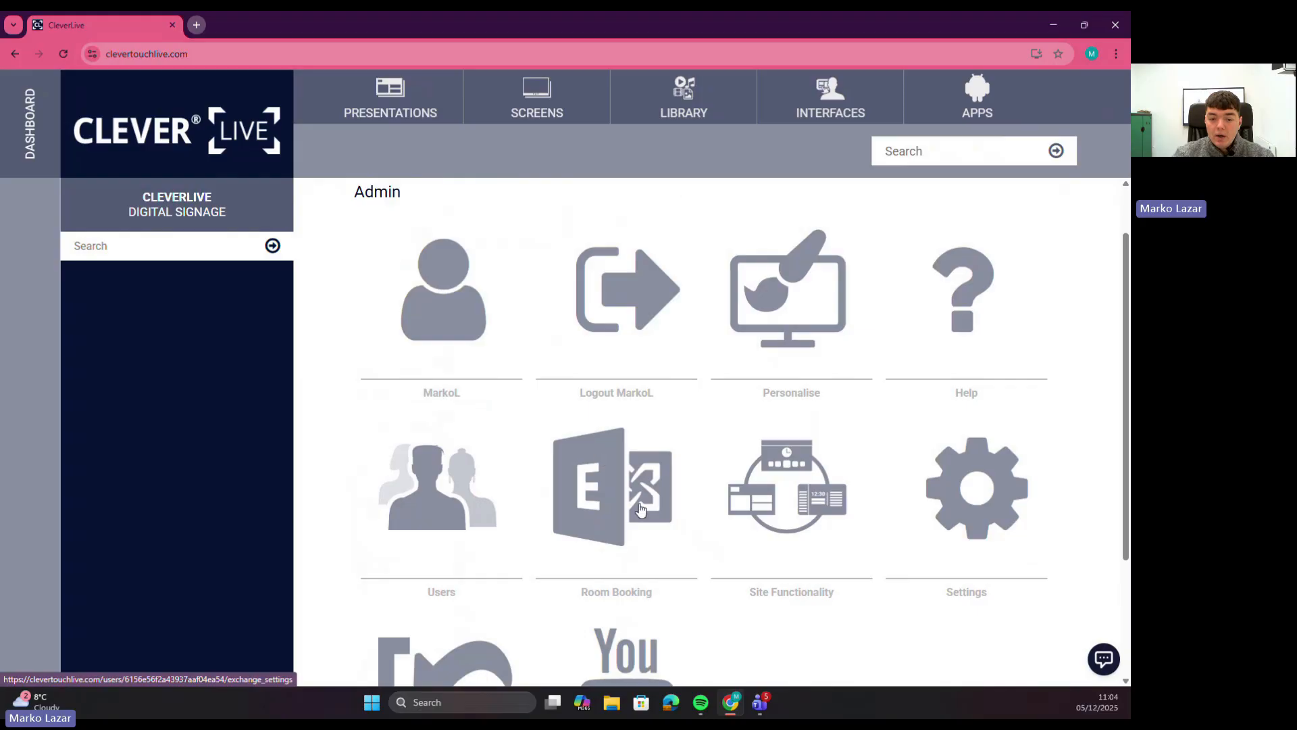
{"action": "left_click", "coordinate": [630, 509]}
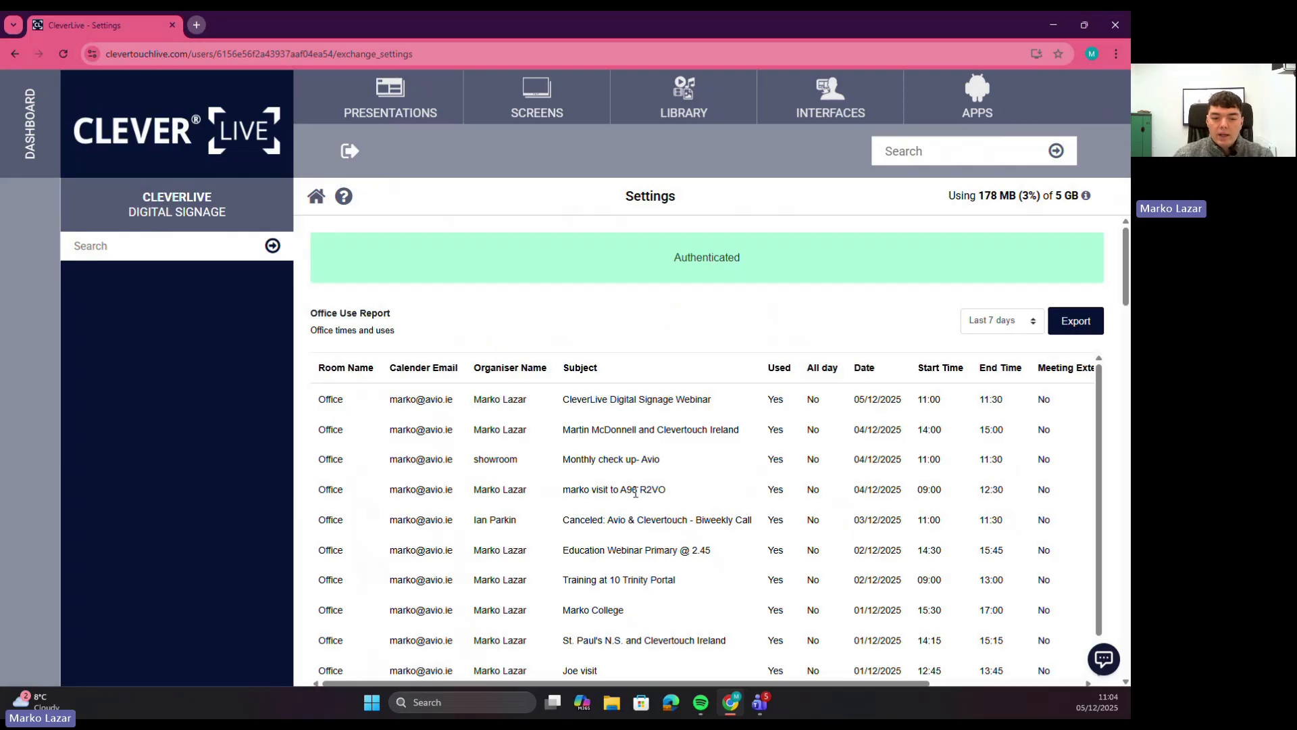
{"action": "scroll", "coordinate": [615, 454], "scroll_direction": "down", "scroll_amount": 1}
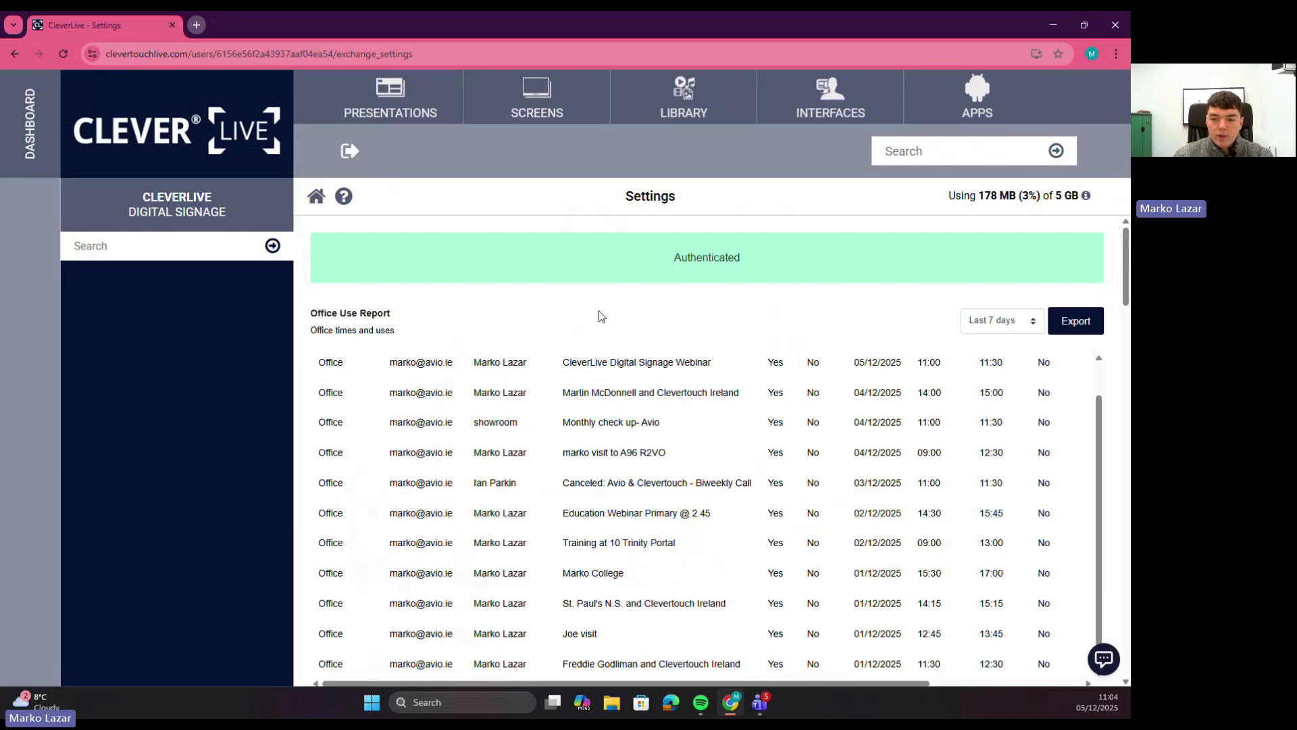
Review the calendar authorisation, Rooms and User Color sections of the room booking settings, and return to the home page.
{"action": "scroll", "coordinate": [599, 316], "scroll_direction": "down", "scroll_amount": 8}
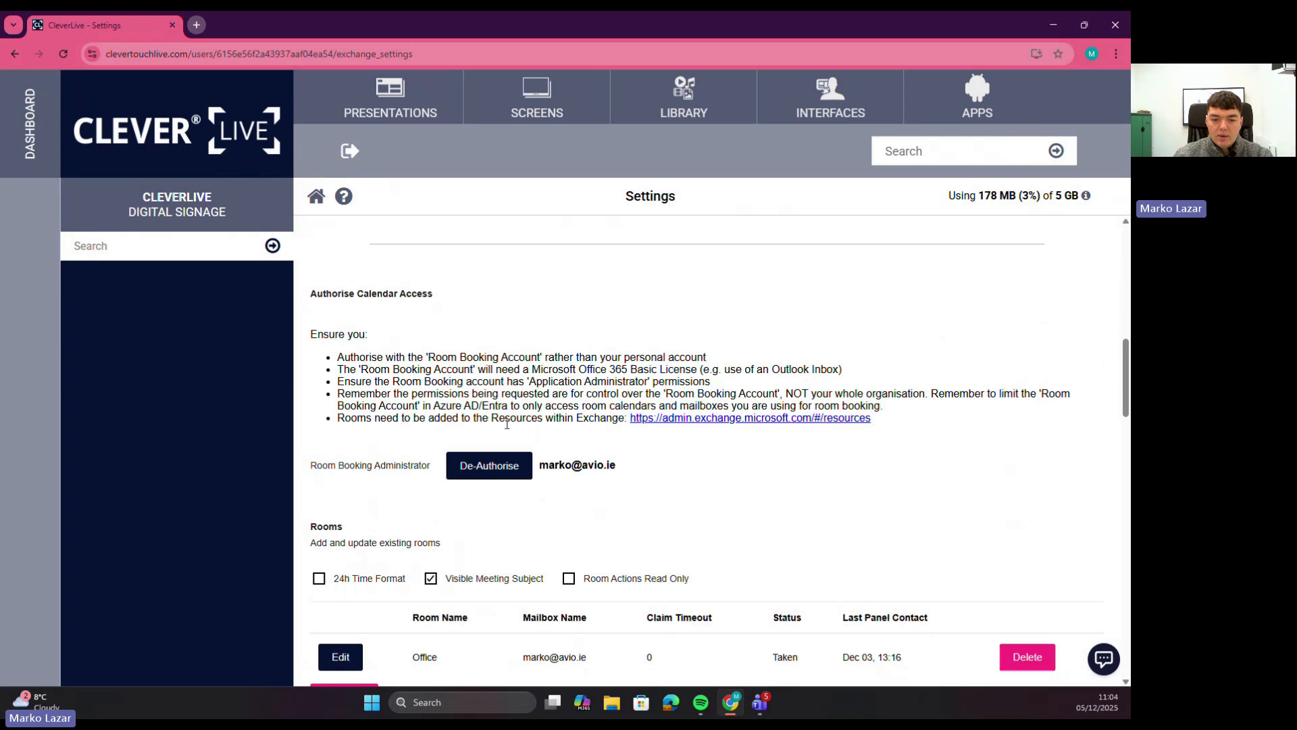
{"action": "scroll", "coordinate": [585, 312], "scroll_direction": "down", "scroll_amount": 2}
{"action": "scroll", "coordinate": [464, 382], "scroll_direction": "down", "scroll_amount": 1}
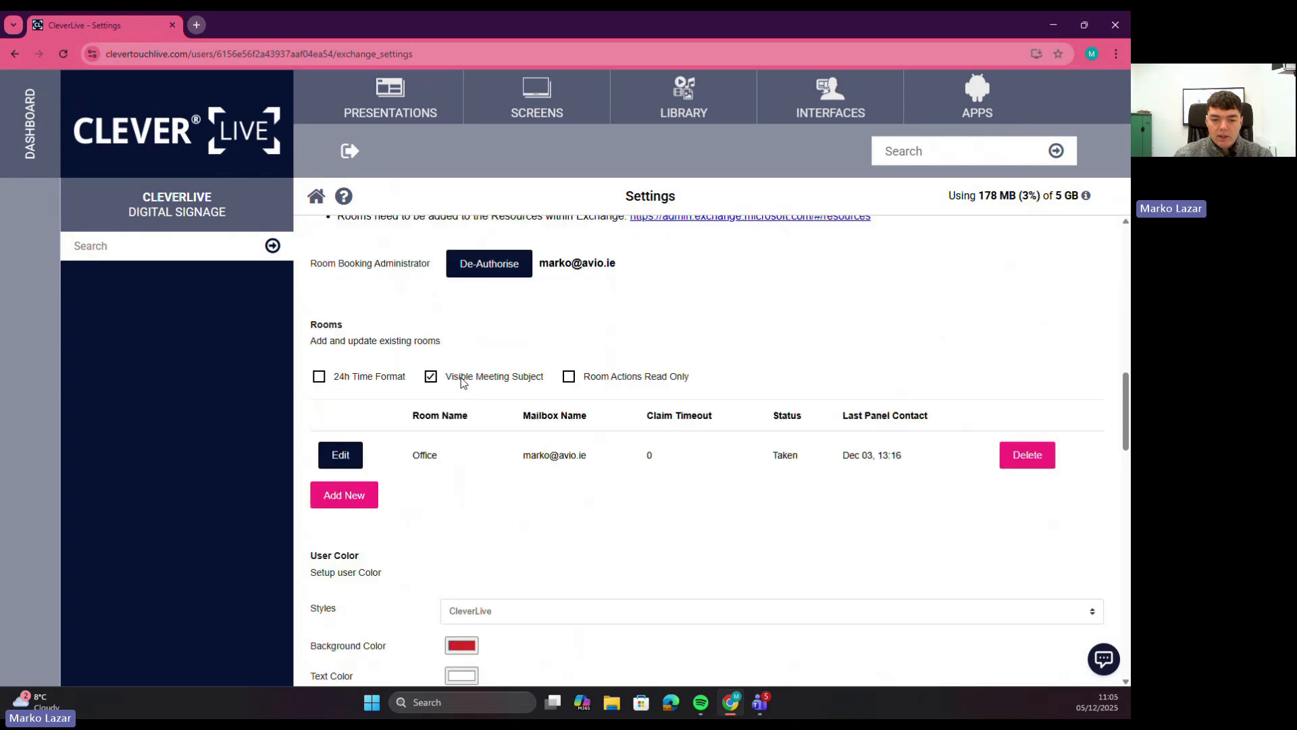
{"action": "scroll", "coordinate": [512, 470], "scroll_direction": "down", "scroll_amount": 1}
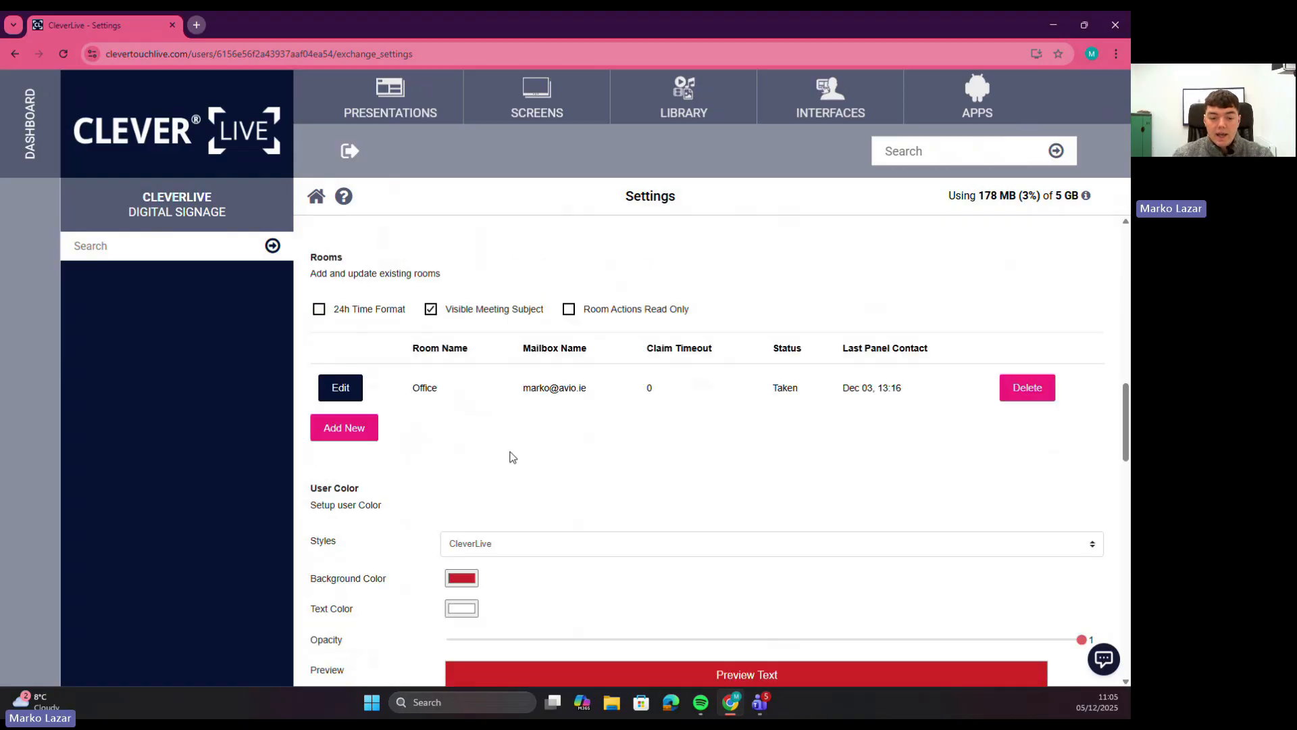
{"action": "scroll", "coordinate": [509, 450], "scroll_direction": "down", "scroll_amount": 2}
{"action": "scroll", "coordinate": [506, 445], "scroll_direction": "up", "scroll_amount": 10}
{"action": "scroll", "coordinate": [499, 443], "scroll_direction": "up", "scroll_amount": 4}
{"action": "left_click", "coordinate": [317, 196]}
Look over the remaining Admin options, including Site Functionality, Settings, Import Shared and Youtube.
{"action": "scroll", "coordinate": [518, 504], "scroll_direction": "down", "scroll_amount": 2}
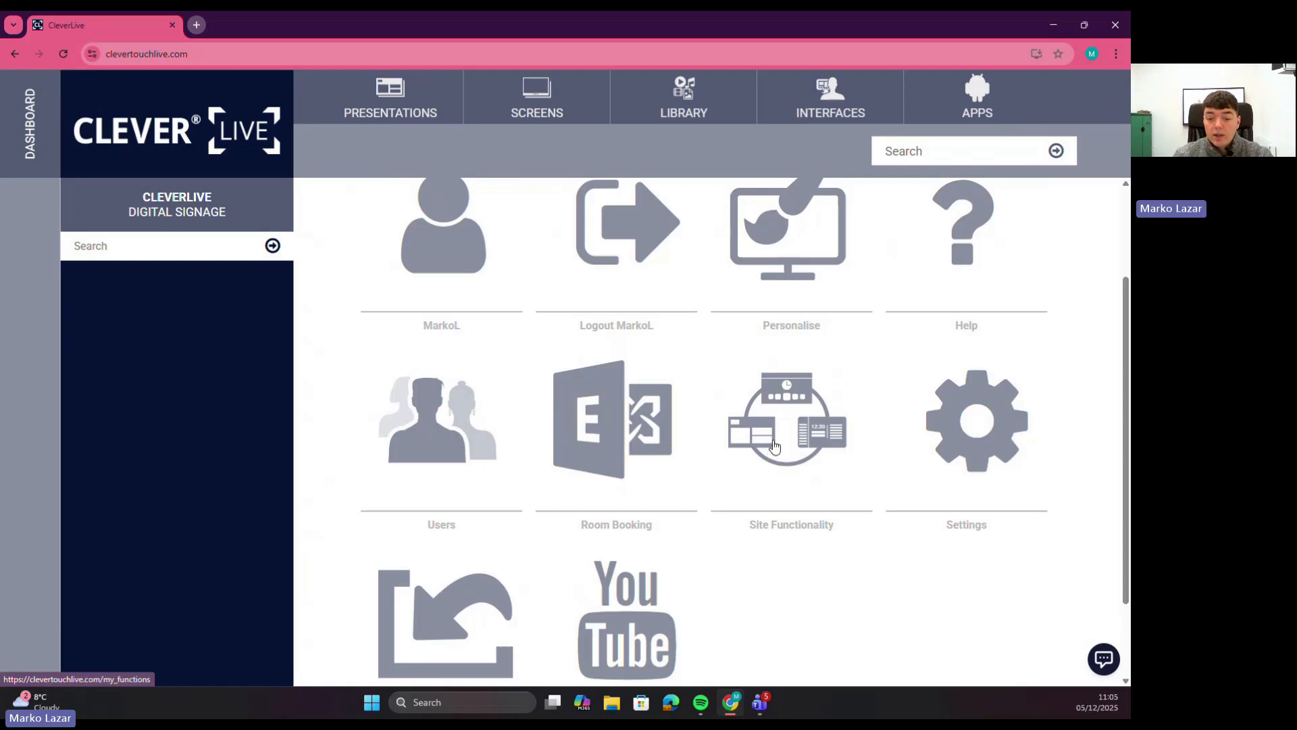
{"action": "scroll", "coordinate": [771, 446], "scroll_direction": "down", "scroll_amount": 1}
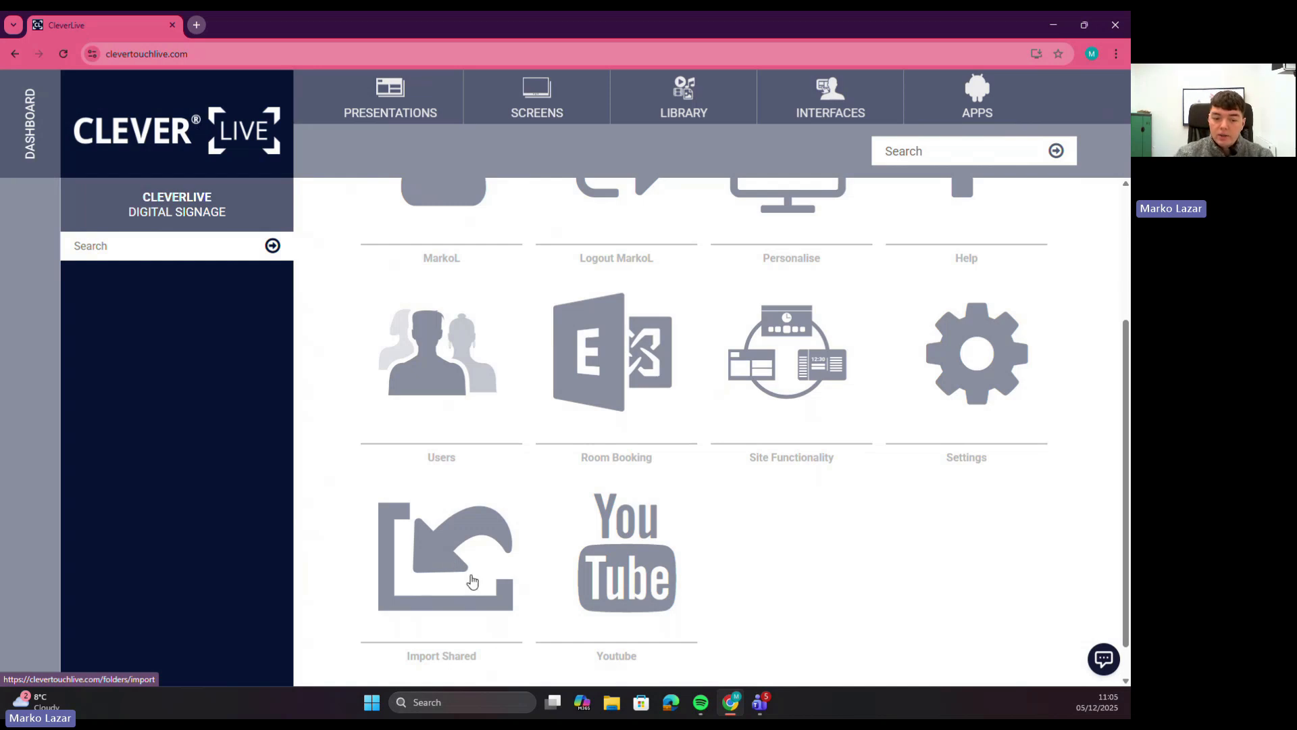
{"action": "right_click", "coordinate": [459, 574]}
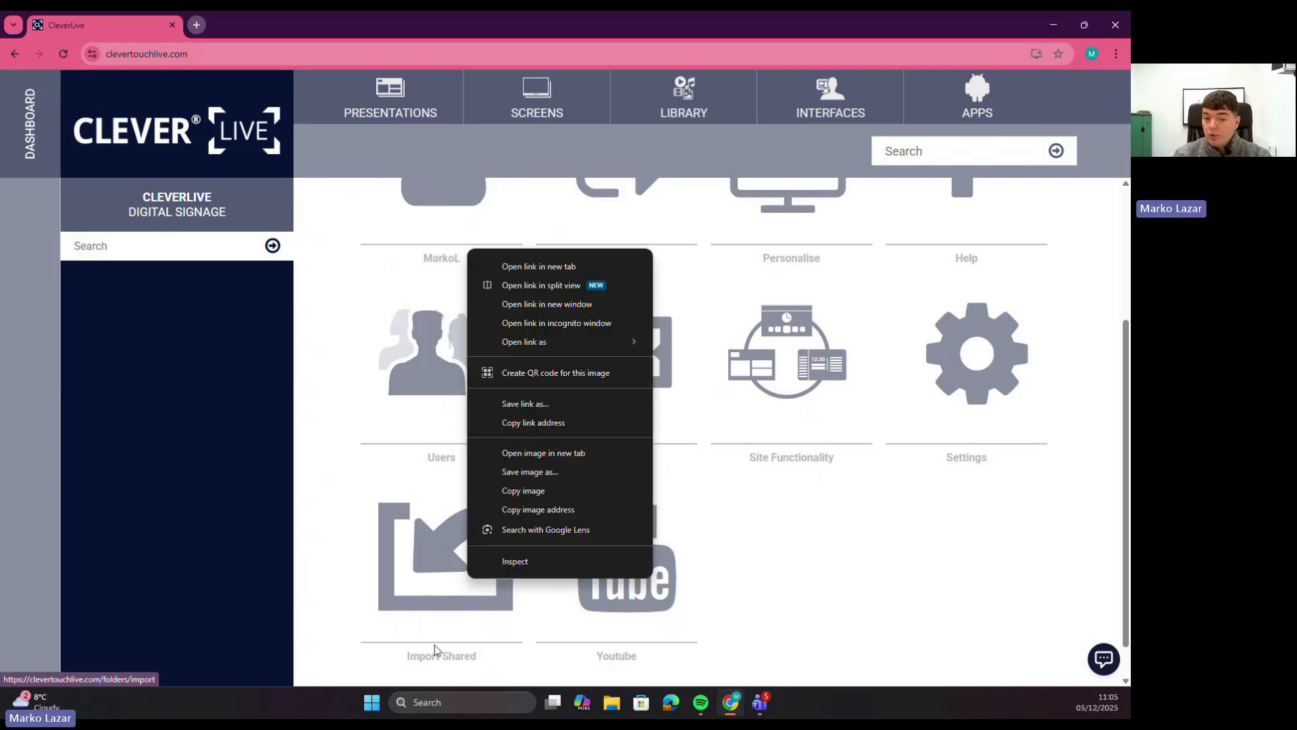
{"action": "left_click", "coordinate": [838, 516]}
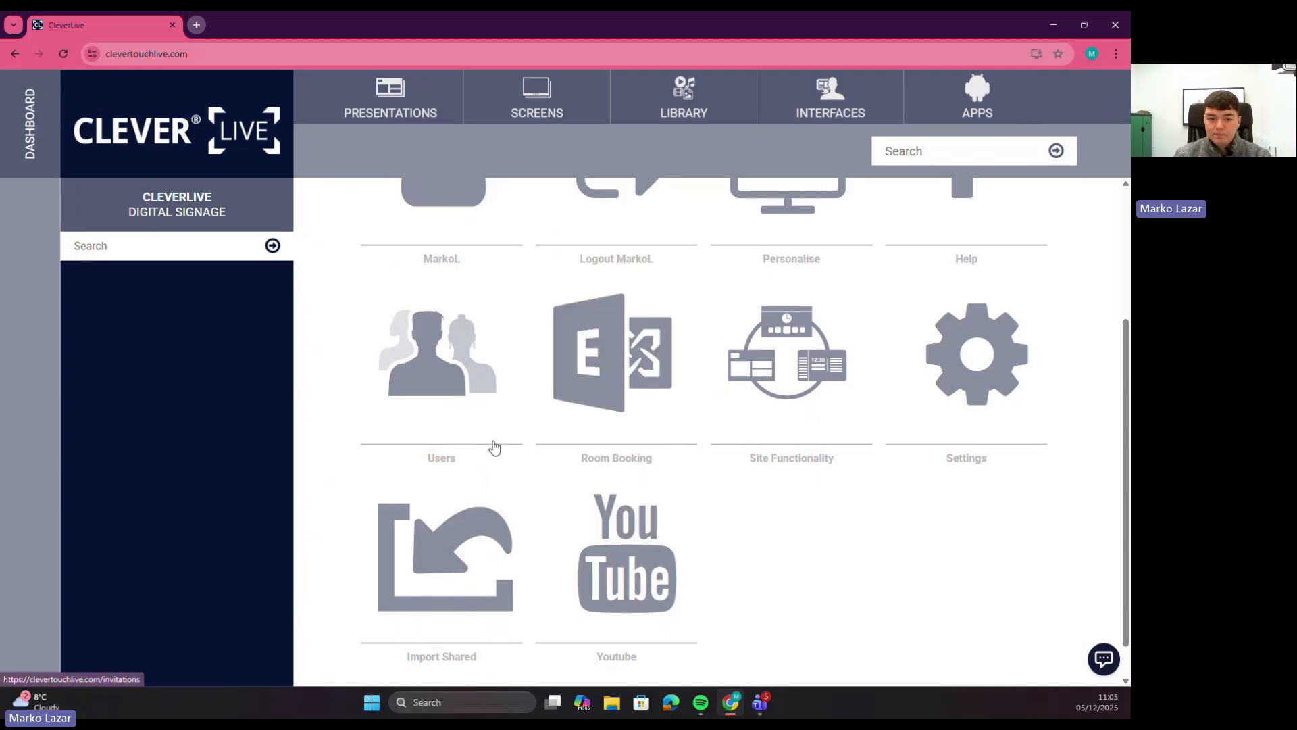
{"action": "scroll", "coordinate": [493, 448], "scroll_direction": "up", "scroll_amount": 3}
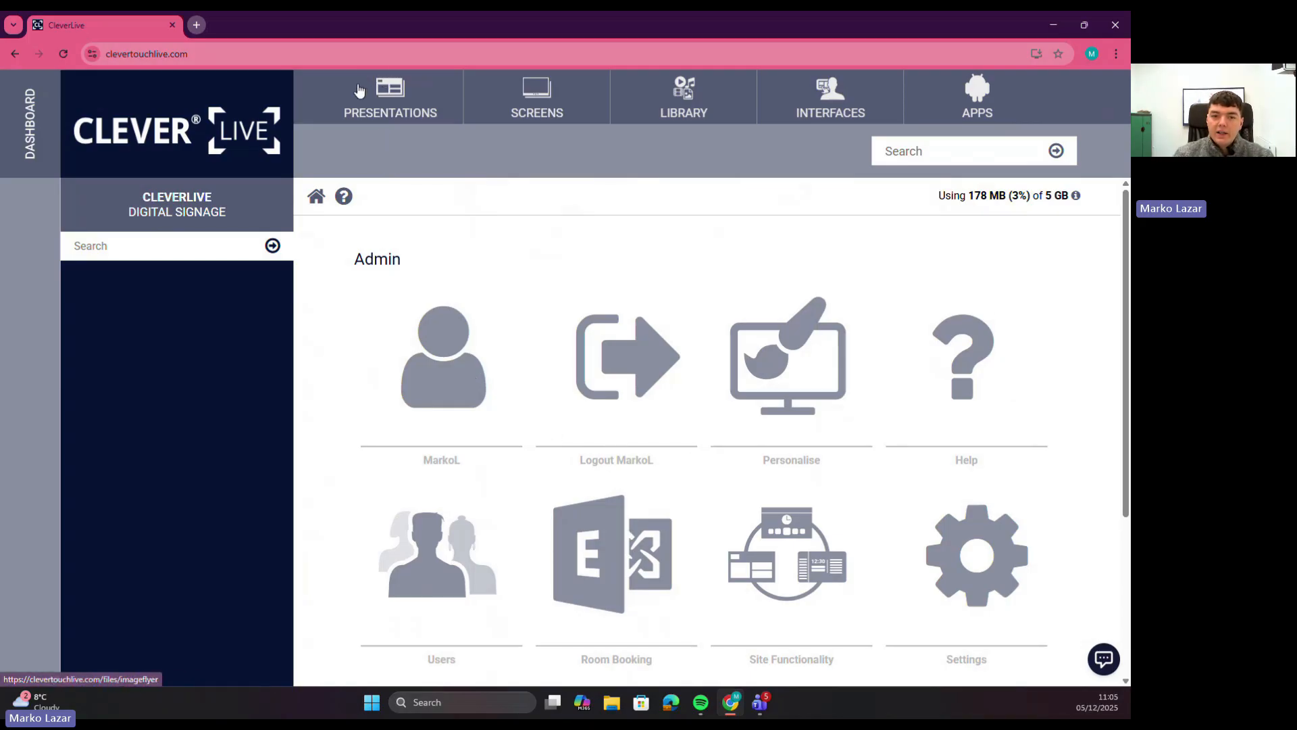
Open the Presentations section and check the account's storage usage.
{"action": "left_click", "coordinate": [359, 91]}
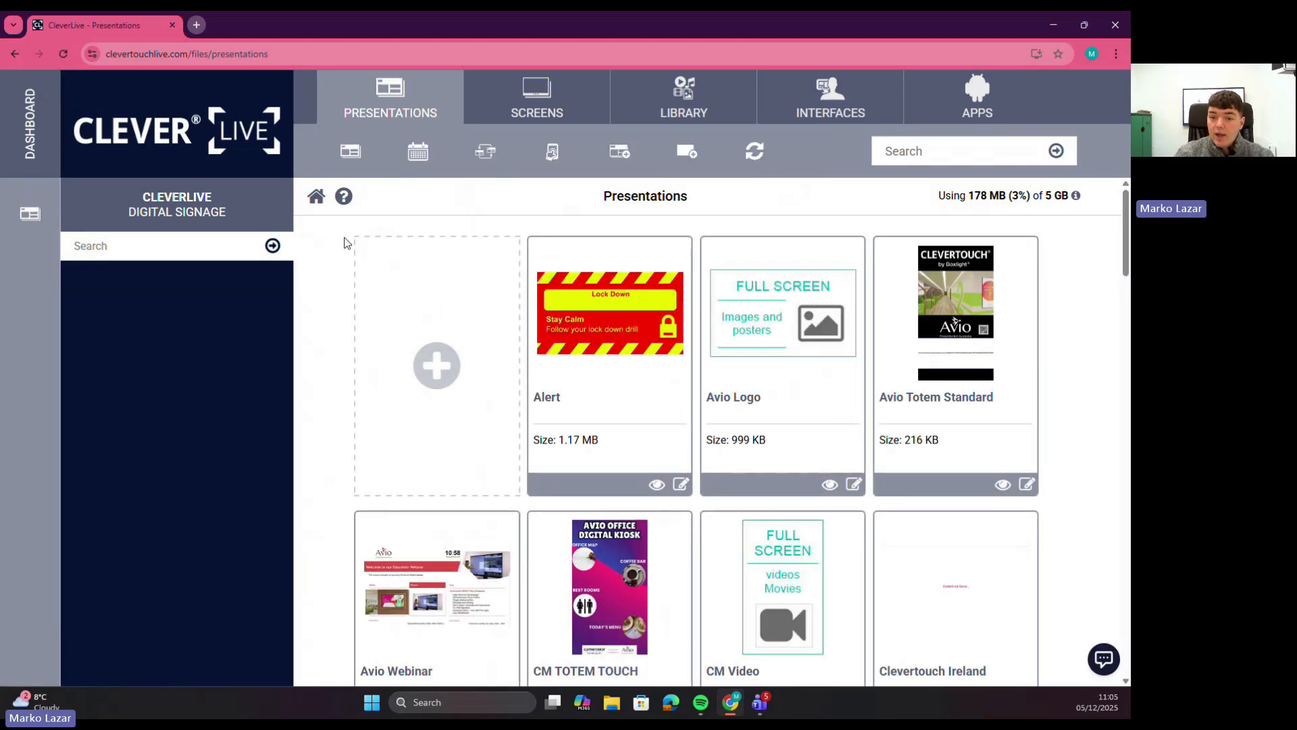
{"action": "left_click_drag", "start_coordinate": [969, 193], "coordinate": [1060, 198]}
{"action": "left_click", "coordinate": [1036, 214]}
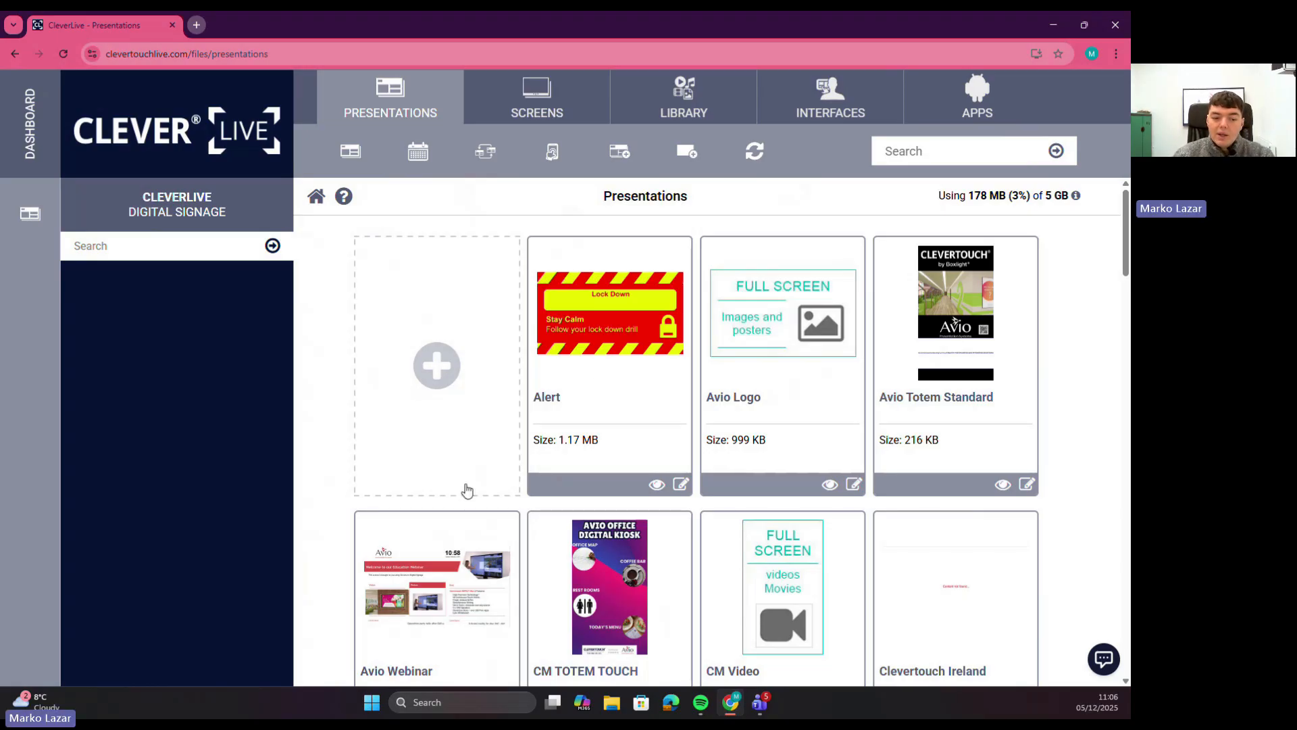
Start a new presentation from the Template Gallery and browse the templates on pages 1 and 3.
{"action": "left_click", "coordinate": [445, 373]}
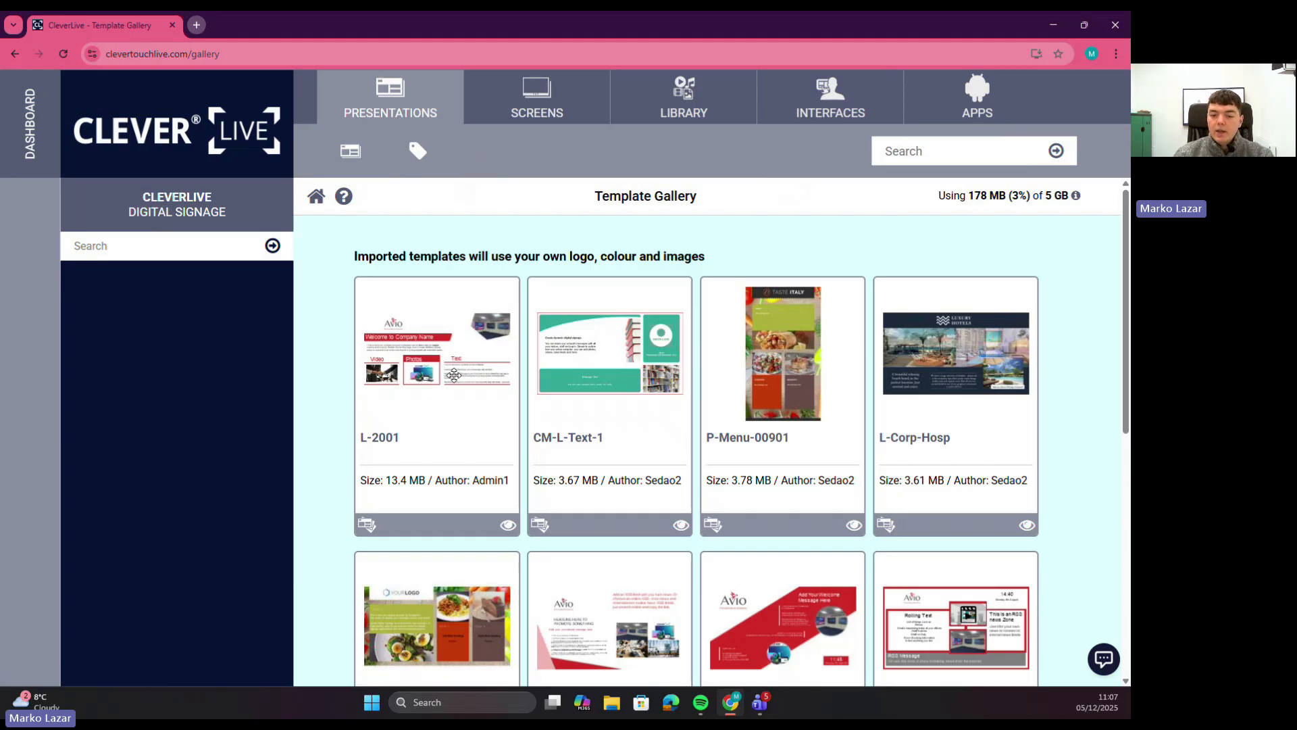
{"action": "scroll", "coordinate": [456, 377], "scroll_direction": "down", "scroll_amount": 2}
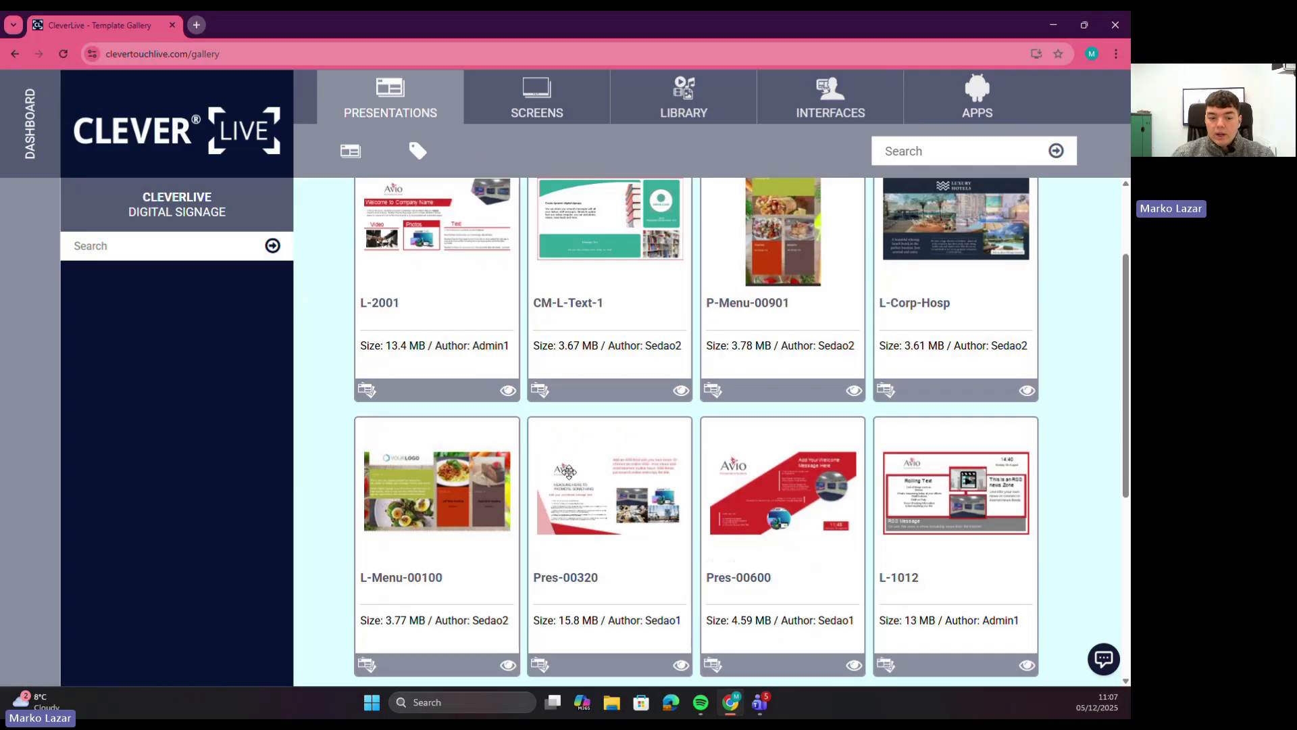
{"action": "scroll", "coordinate": [564, 466], "scroll_direction": "down", "scroll_amount": 3}
{"action": "scroll", "coordinate": [550, 438], "scroll_direction": "down", "scroll_amount": 2}
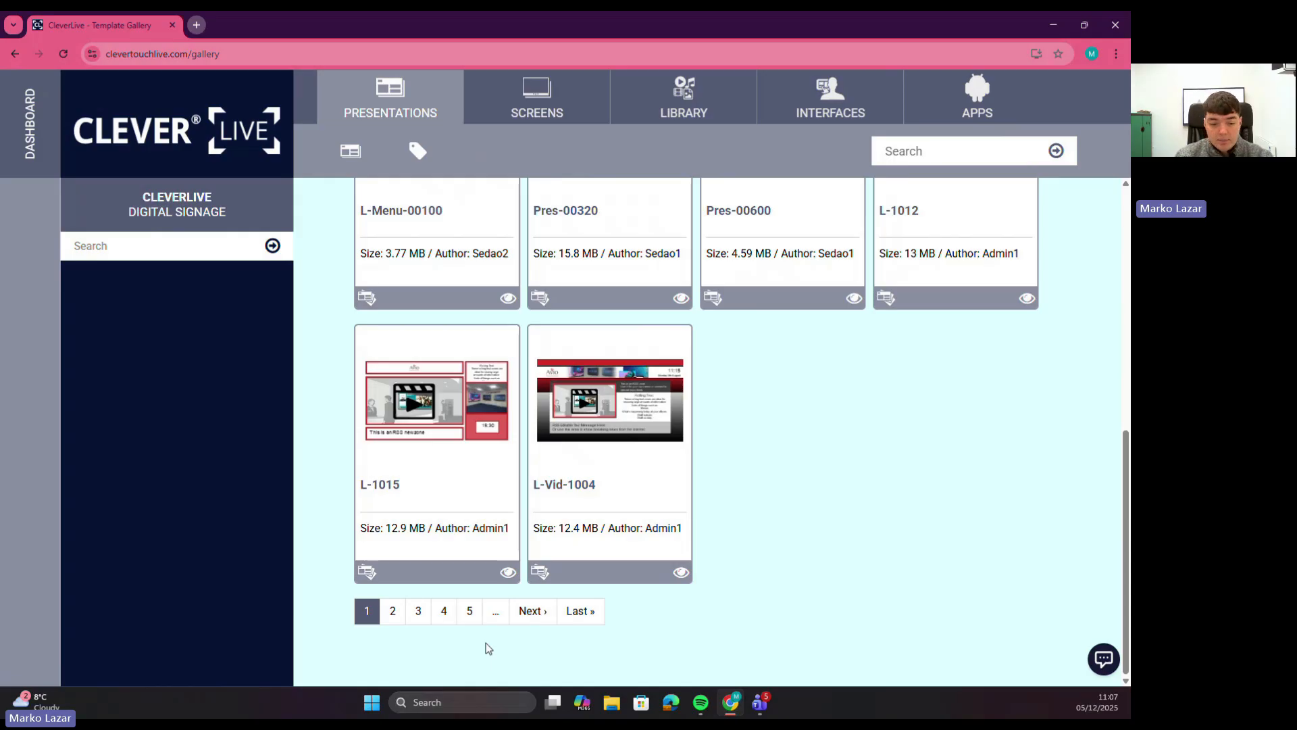
{"action": "left_click", "coordinate": [413, 613]}
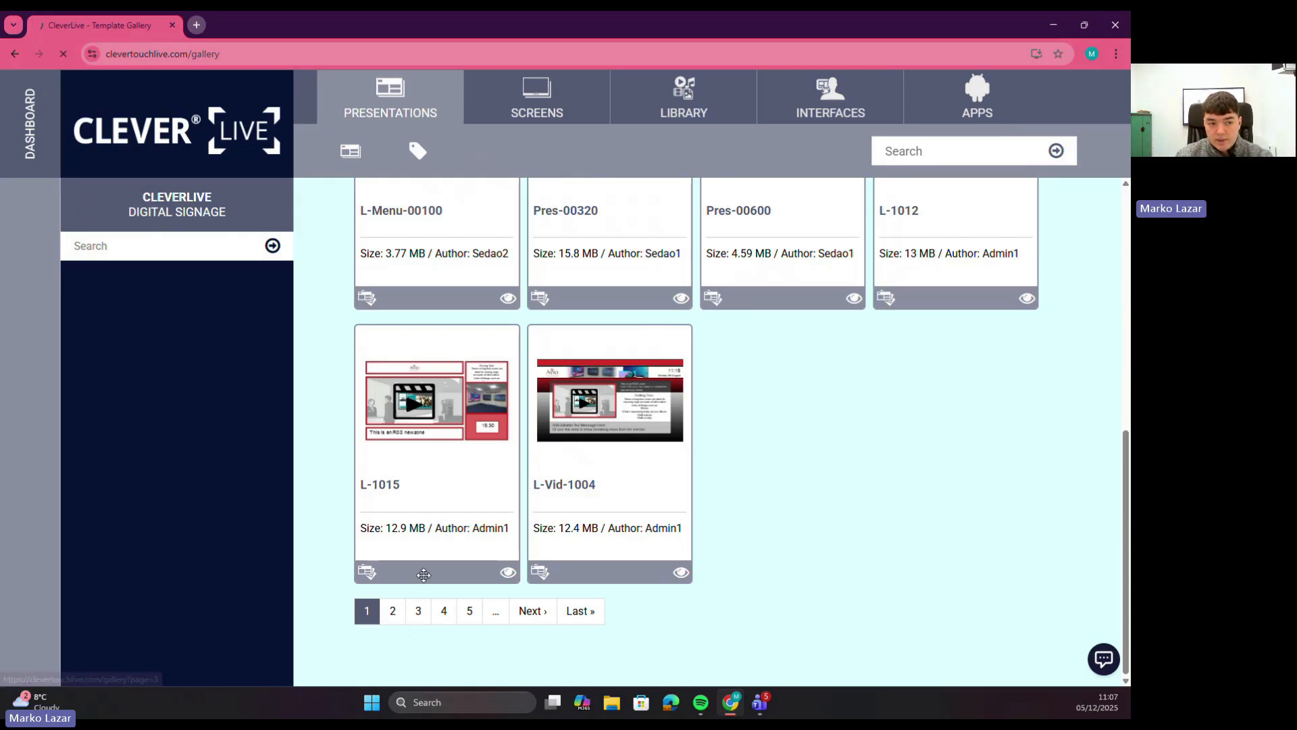
{"action": "scroll", "coordinate": [477, 554], "scroll_direction": "down", "scroll_amount": 1}
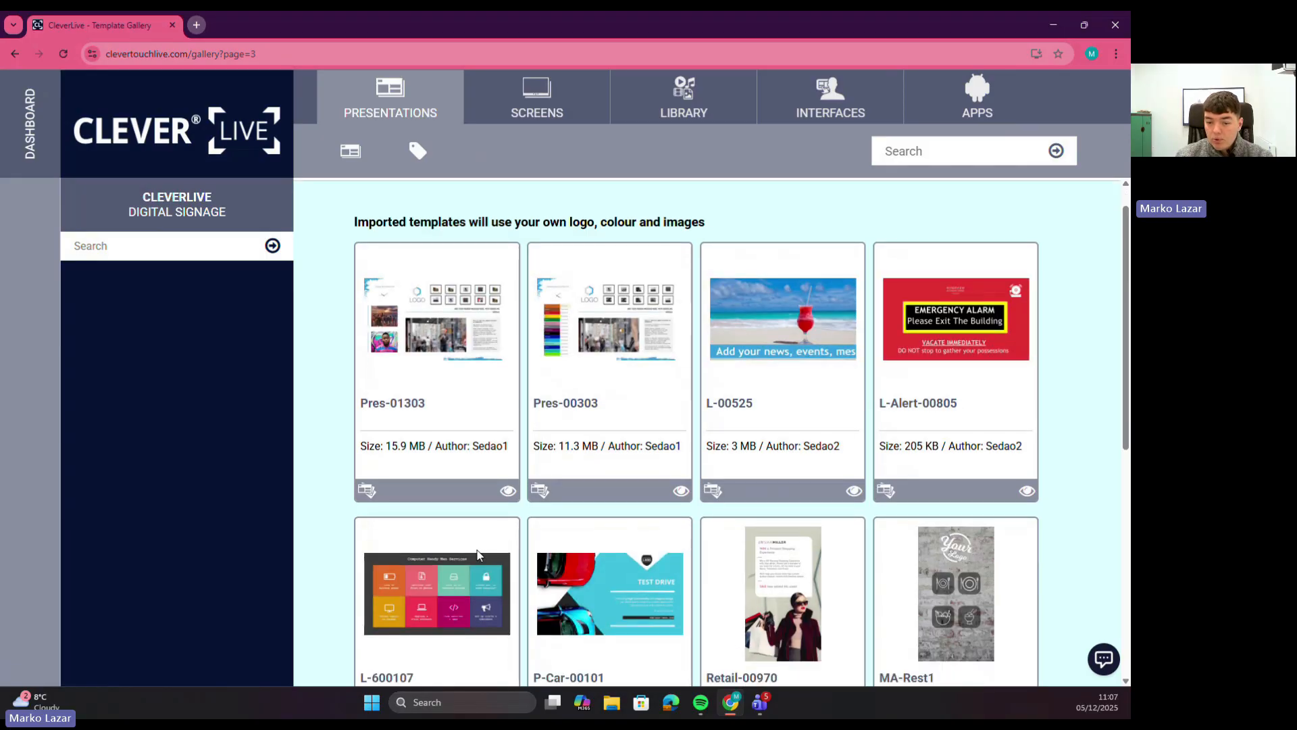
{"action": "scroll", "coordinate": [477, 554], "scroll_direction": "down", "scroll_amount": 2}
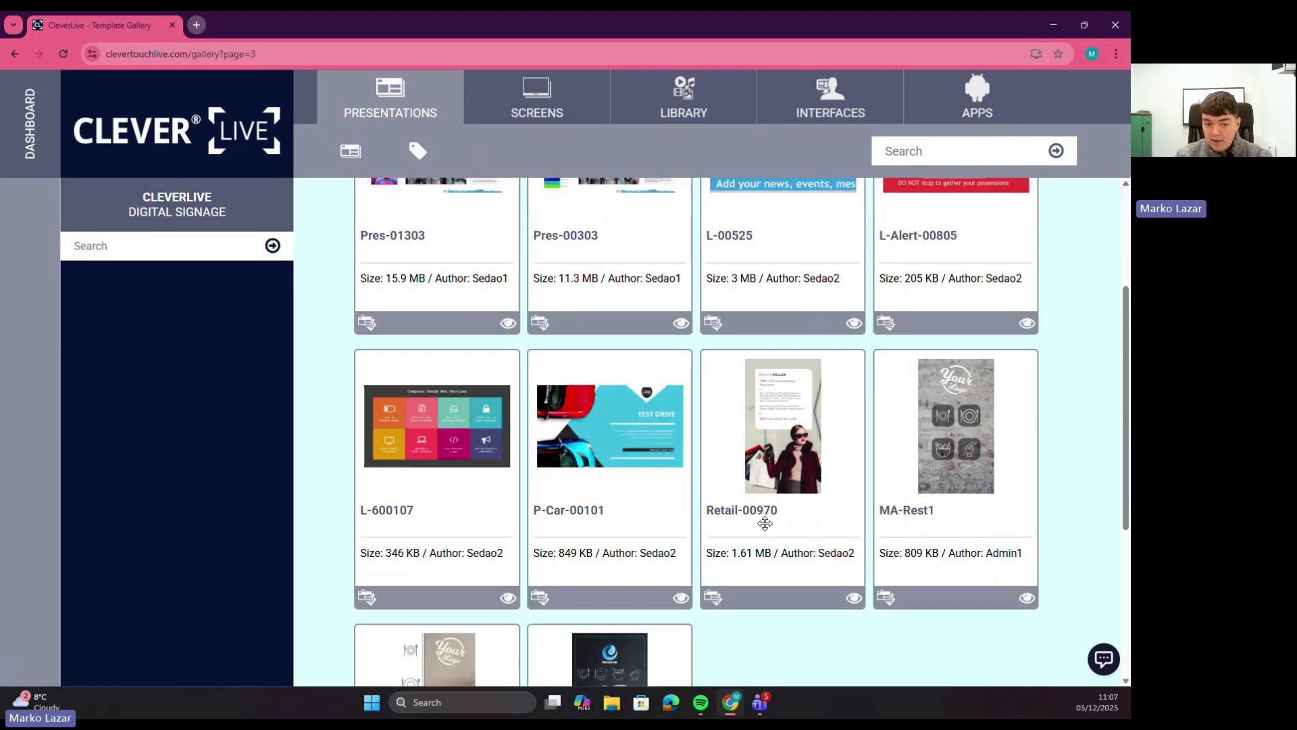
Look over the rest of template page 3, then go back to page 1 and browse its templates.
{"action": "scroll", "coordinate": [758, 628], "scroll_direction": "up", "scroll_amount": 2}
{"action": "scroll", "coordinate": [574, 632], "scroll_direction": "down", "scroll_amount": 6}
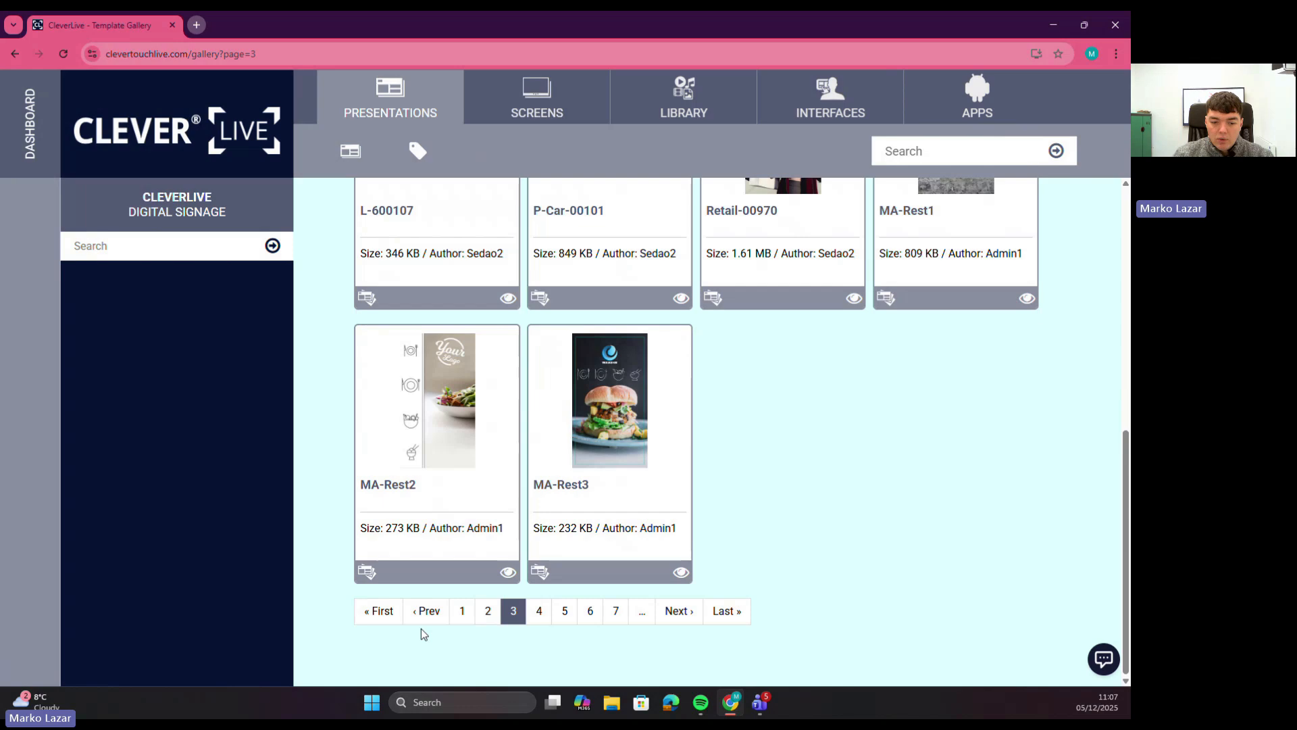
{"action": "left_click", "coordinate": [464, 618]}
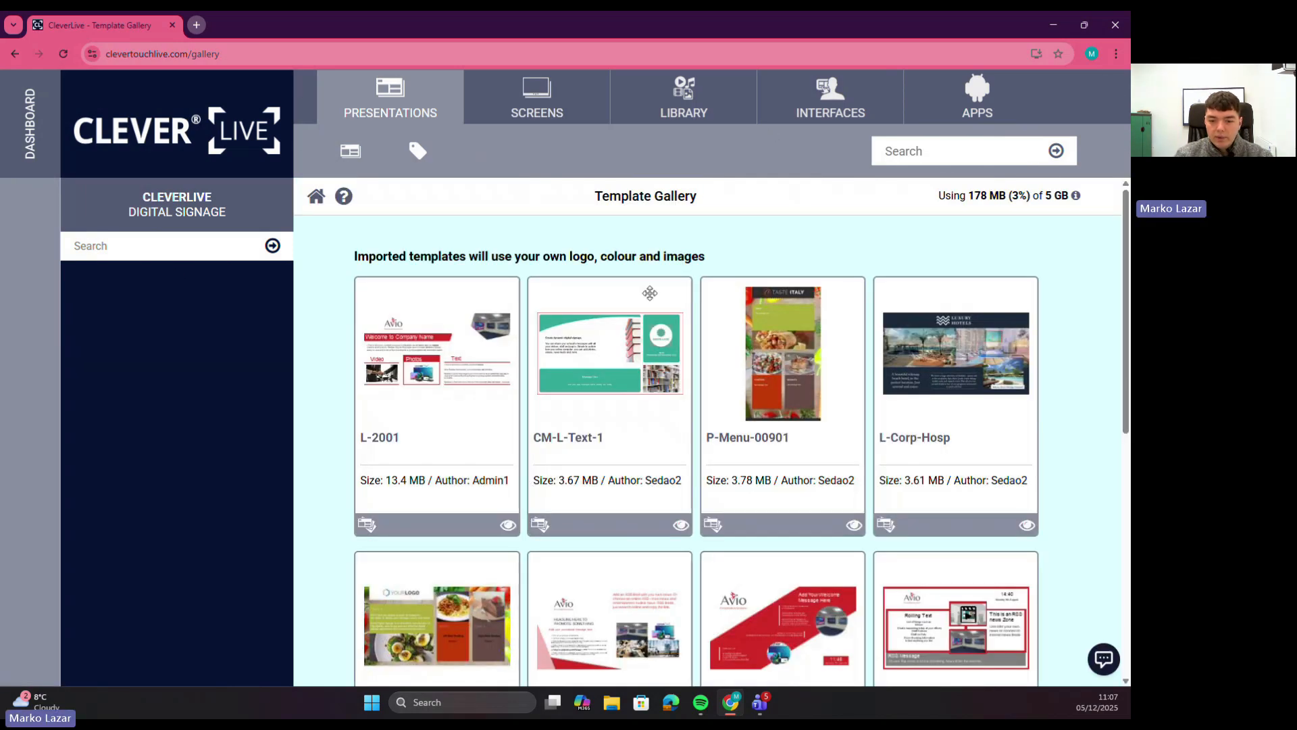
{"action": "scroll", "coordinate": [613, 354], "scroll_direction": "down", "scroll_amount": 5}
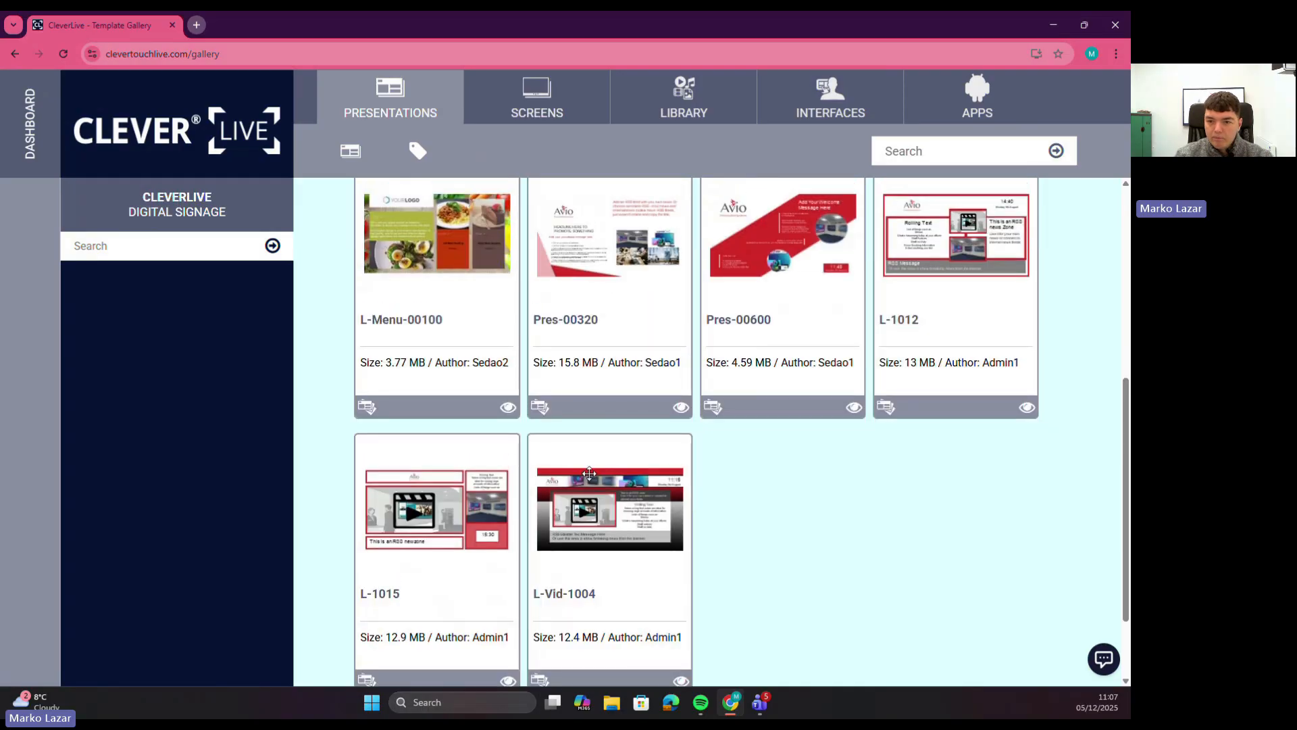
{"action": "scroll", "coordinate": [589, 473], "scroll_direction": "up", "scroll_amount": 5}
{"action": "scroll", "coordinate": [819, 499], "scroll_direction": "down", "scroll_amount": 1}
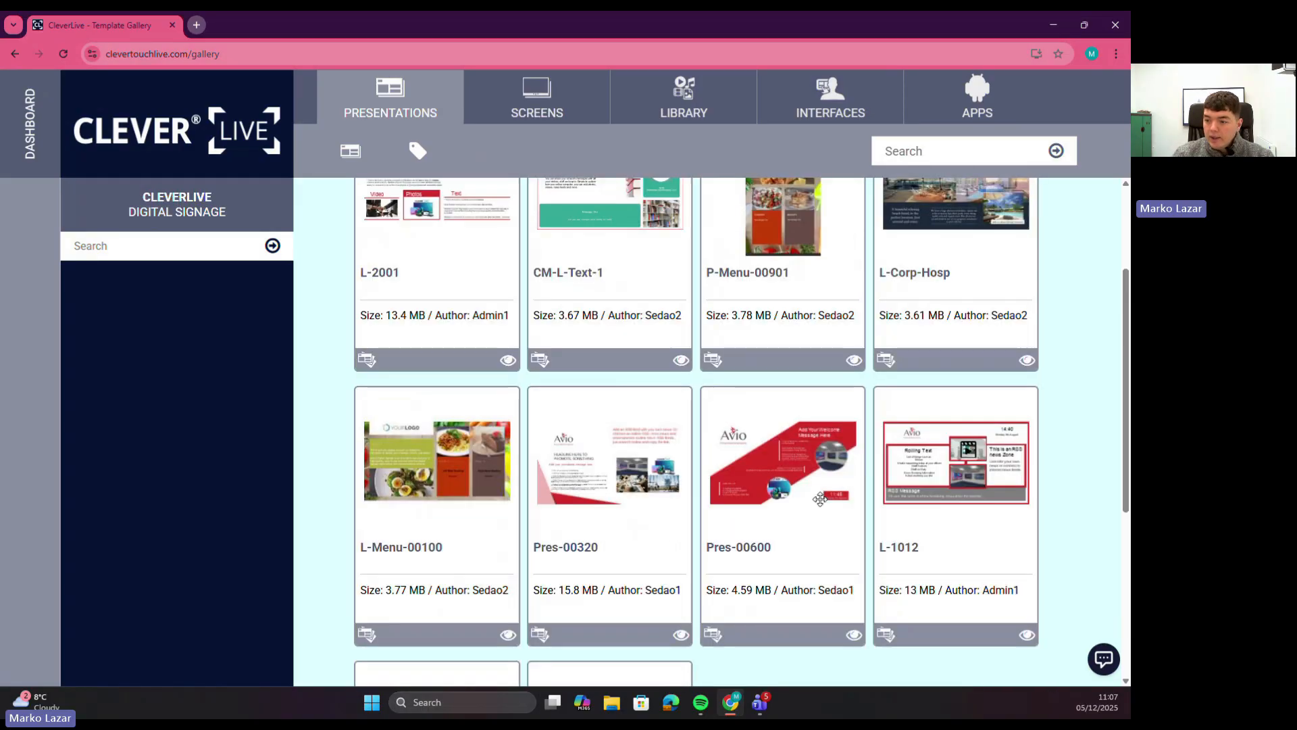
Select the Pres-00600 template and view its preview, then close the preview.
{"action": "scroll", "coordinate": [820, 499], "scroll_direction": "down", "scroll_amount": 1}
{"action": "left_click", "coordinate": [820, 498]}
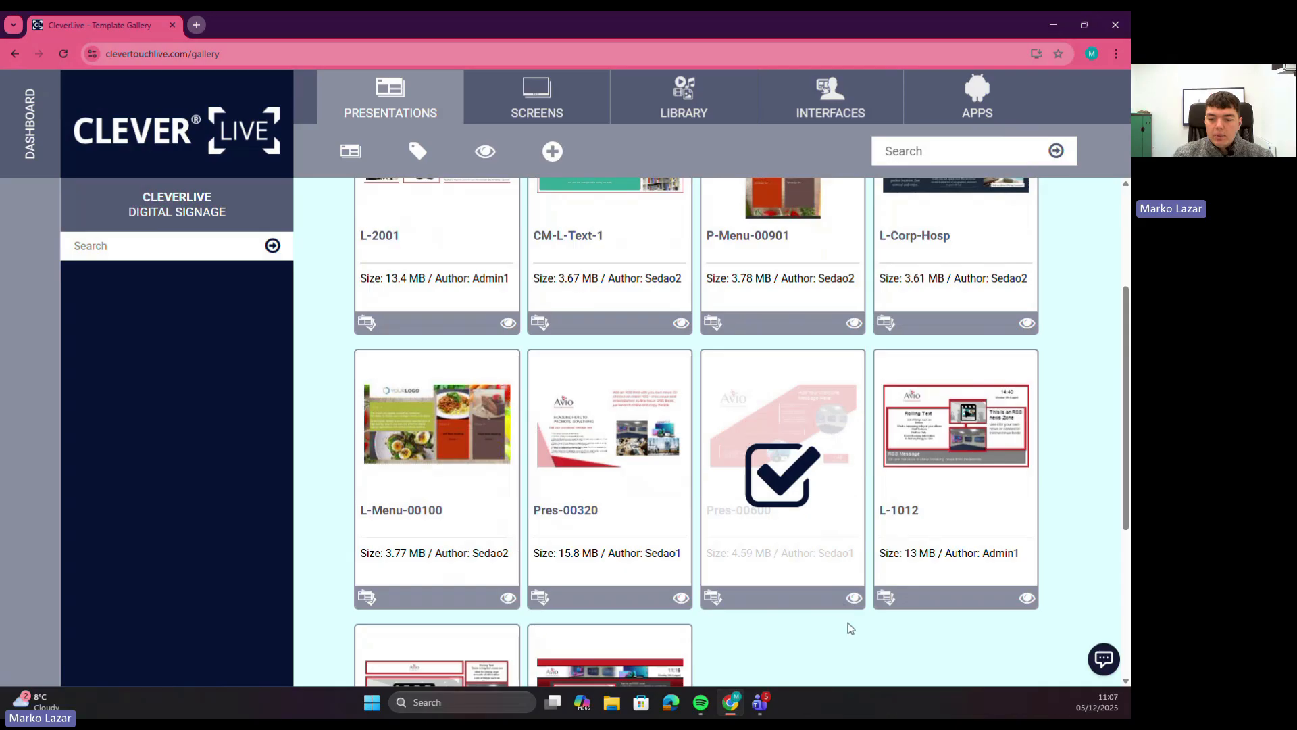
{"action": "left_click", "coordinate": [855, 601]}
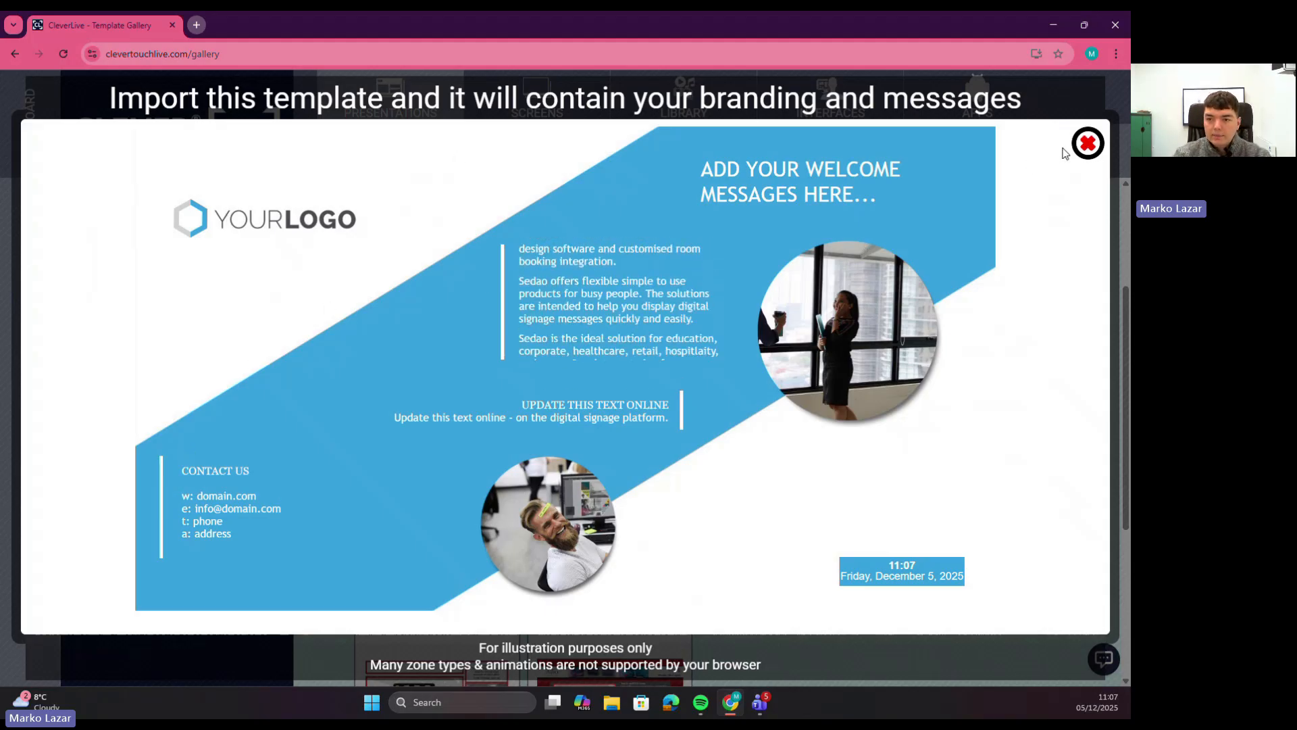
{"action": "left_click", "coordinate": [1088, 142]}
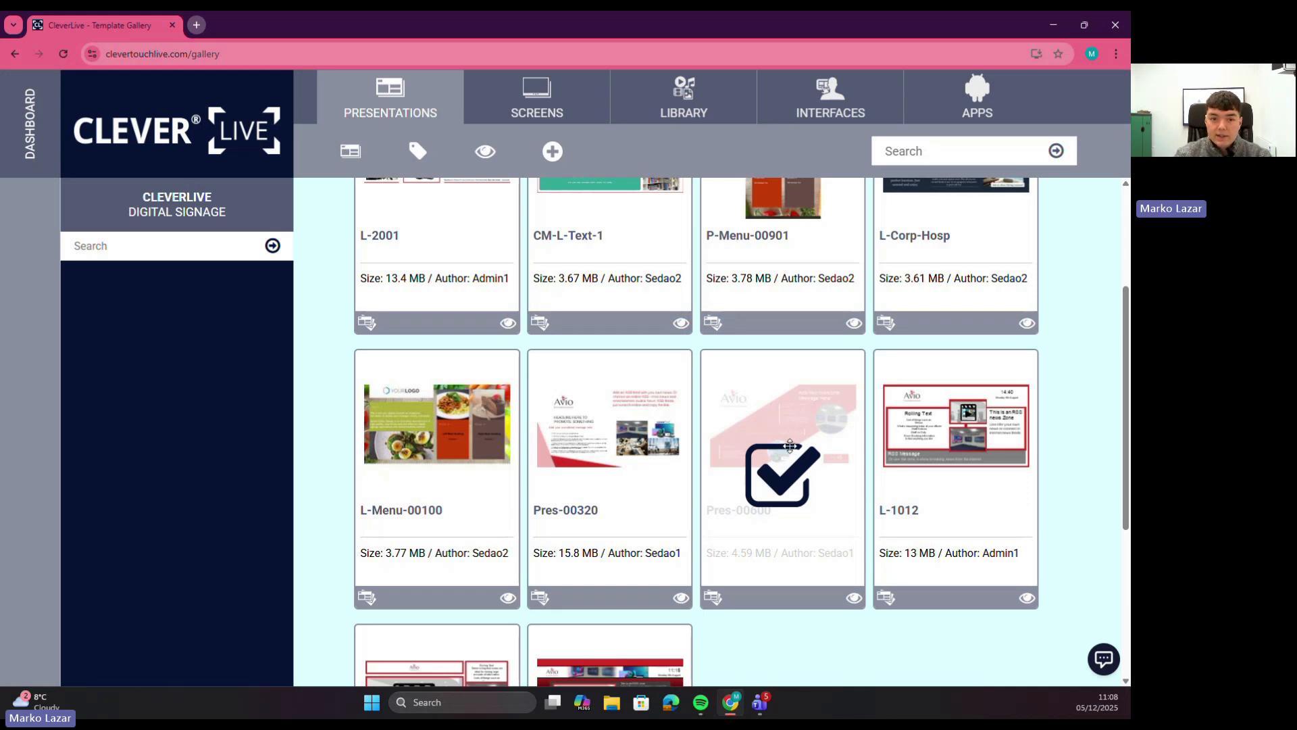
Import the selected template with the channel name "Test webinar 0512".
{"action": "left_click", "coordinate": [548, 153]}
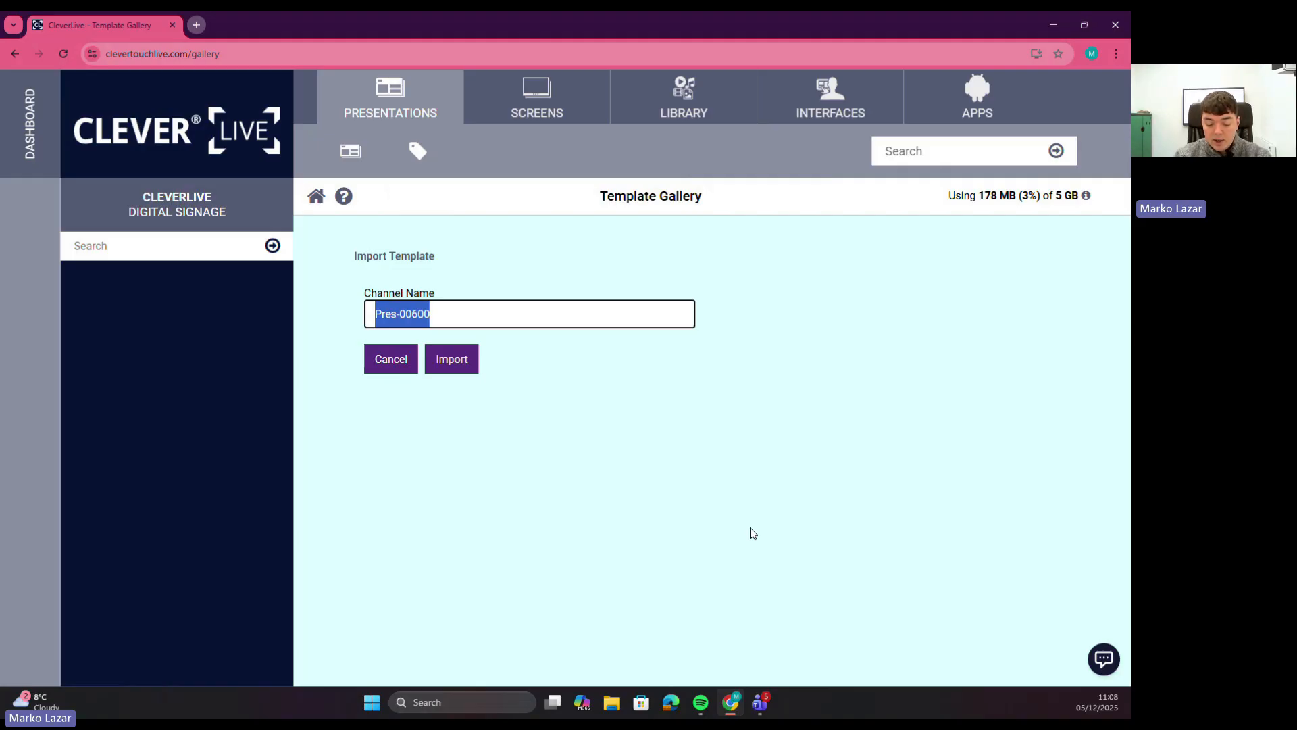
{"action": "type", "text": "Test webinar 051"}
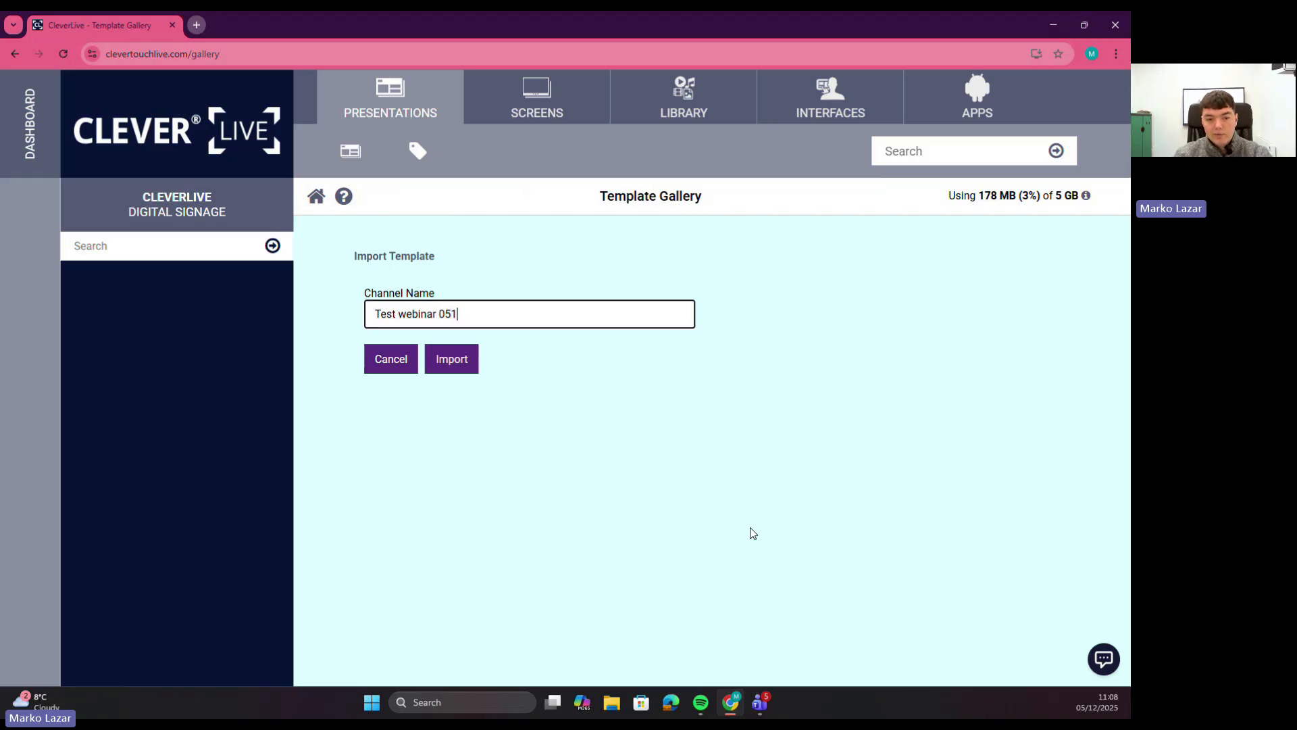
{"action": "left_click", "coordinate": [465, 364]}
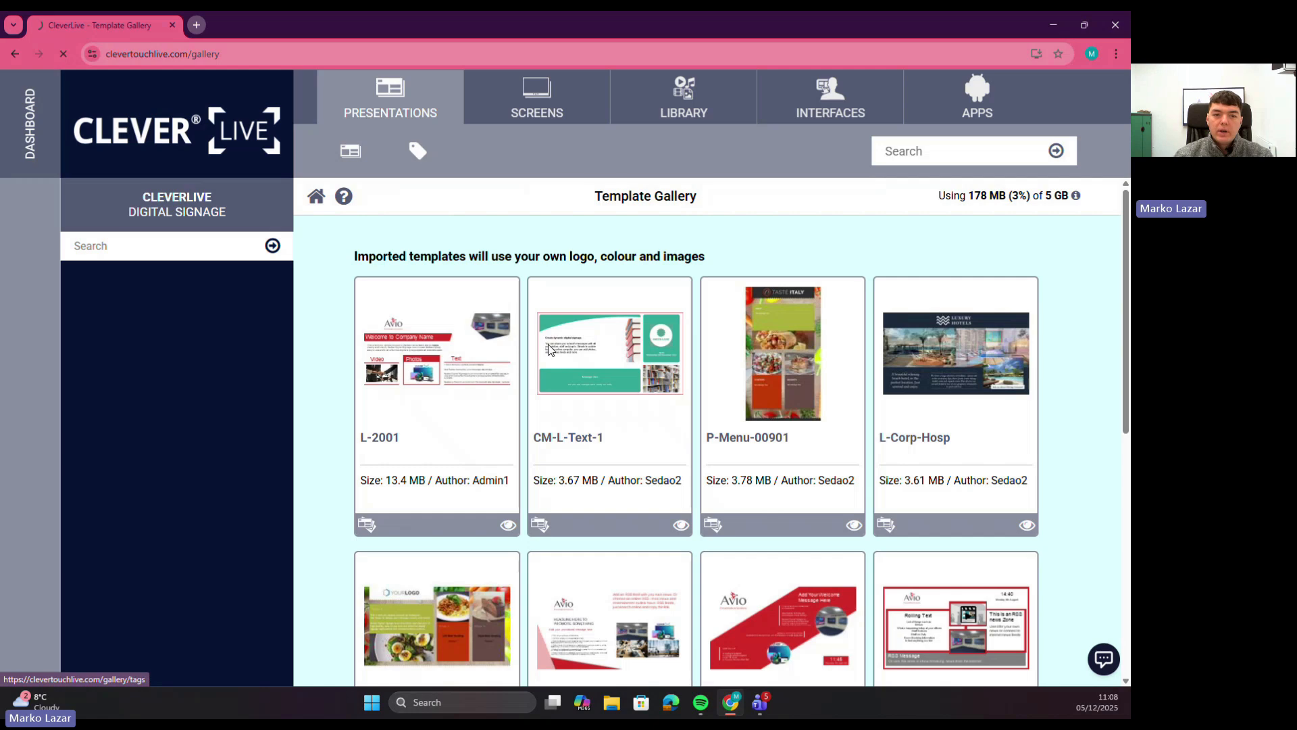
Search the presentations for "test we" and open Test webinar 0512 for editing.
{"action": "left_click", "coordinate": [425, 94]}
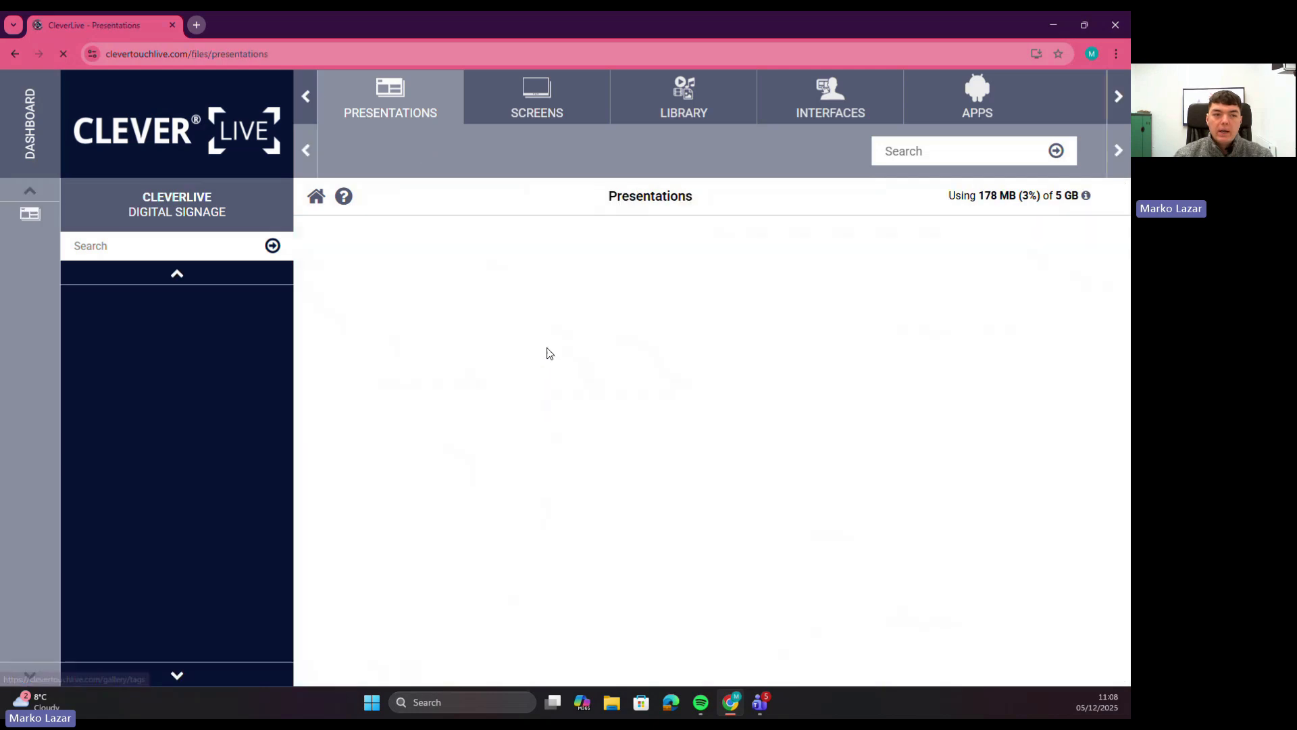
{"action": "left_click", "coordinate": [960, 152]}
{"action": "type", "text": "testw"}
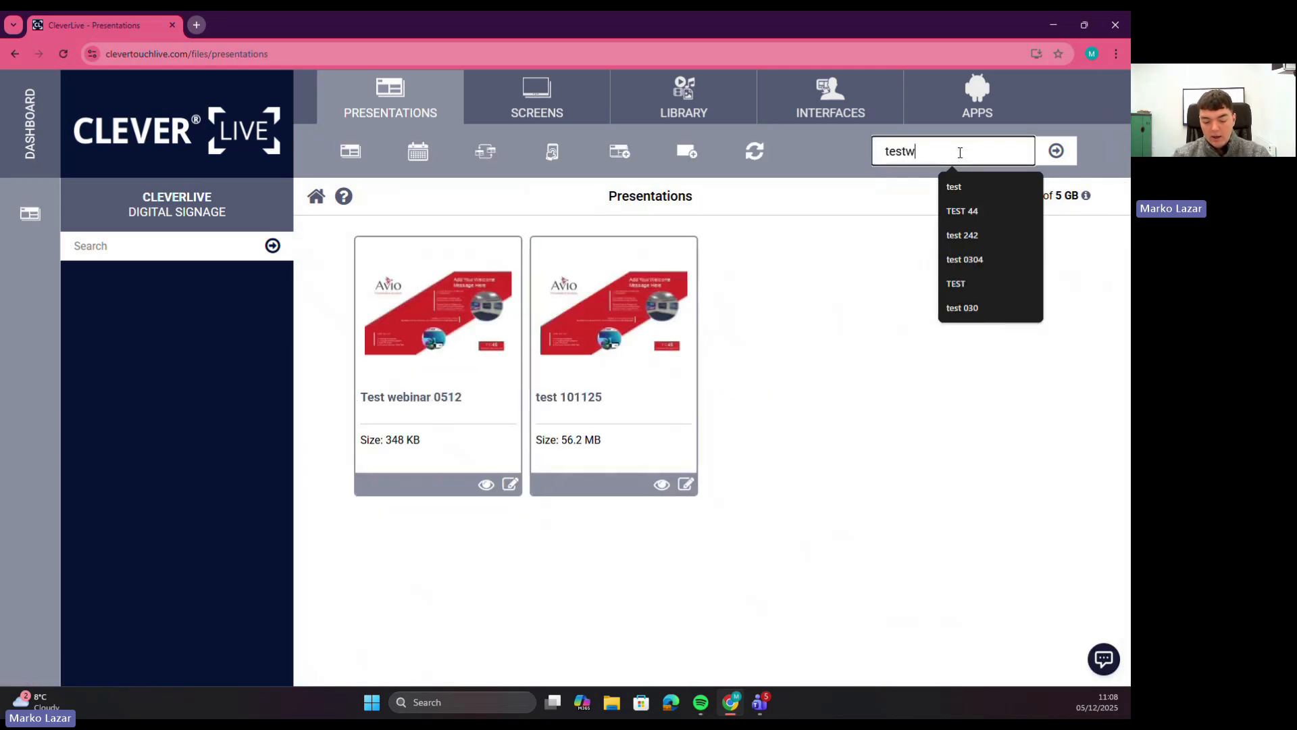
{"action": "type", "text": "e"}
{"action": "key", "text": "BackSpace"}
{"action": "key", "text": "BackSpace"}
{"action": "key", "text": "BackSpace"}
{"action": "type", "text": "we"}
{"action": "key", "text": "BackSpace"}
{"action": "key", "text": "BackSpace"}
{"action": "key", "text": "BackSpace"}
{"action": "type", "text": "t we"}
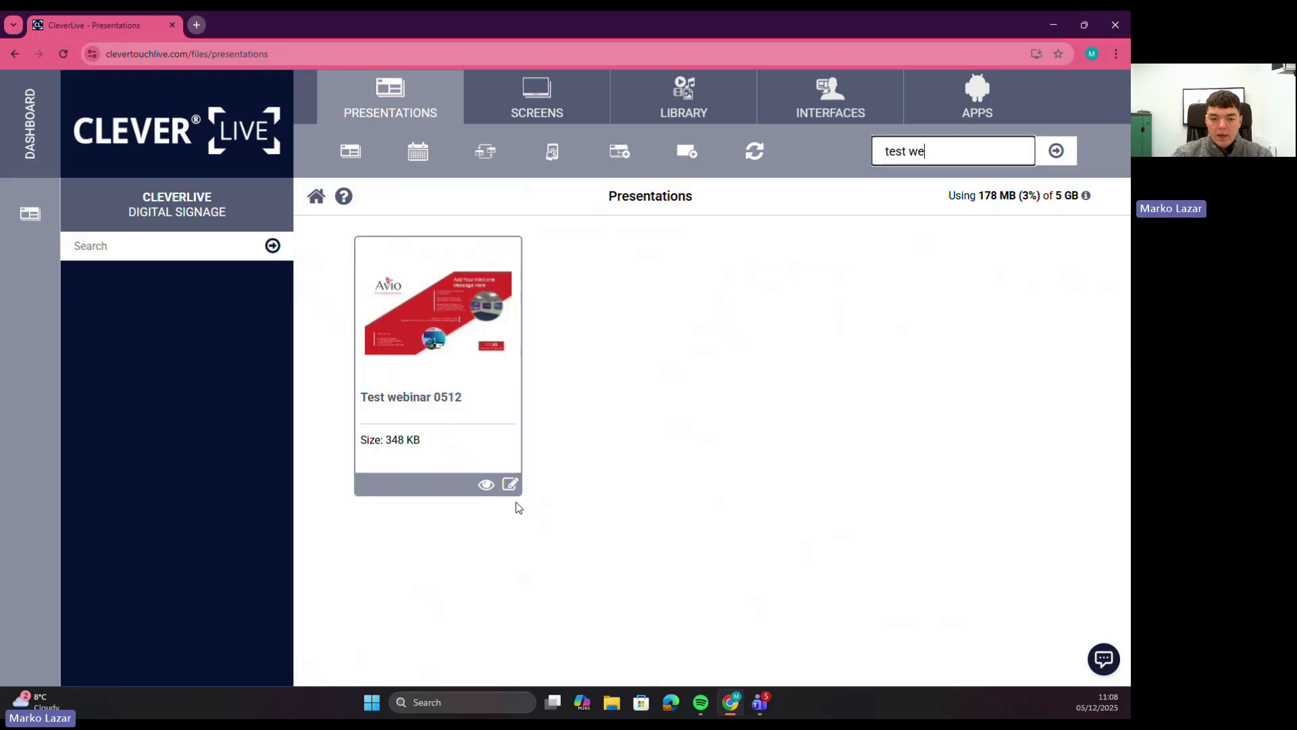
{"action": "left_click", "coordinate": [512, 486]}
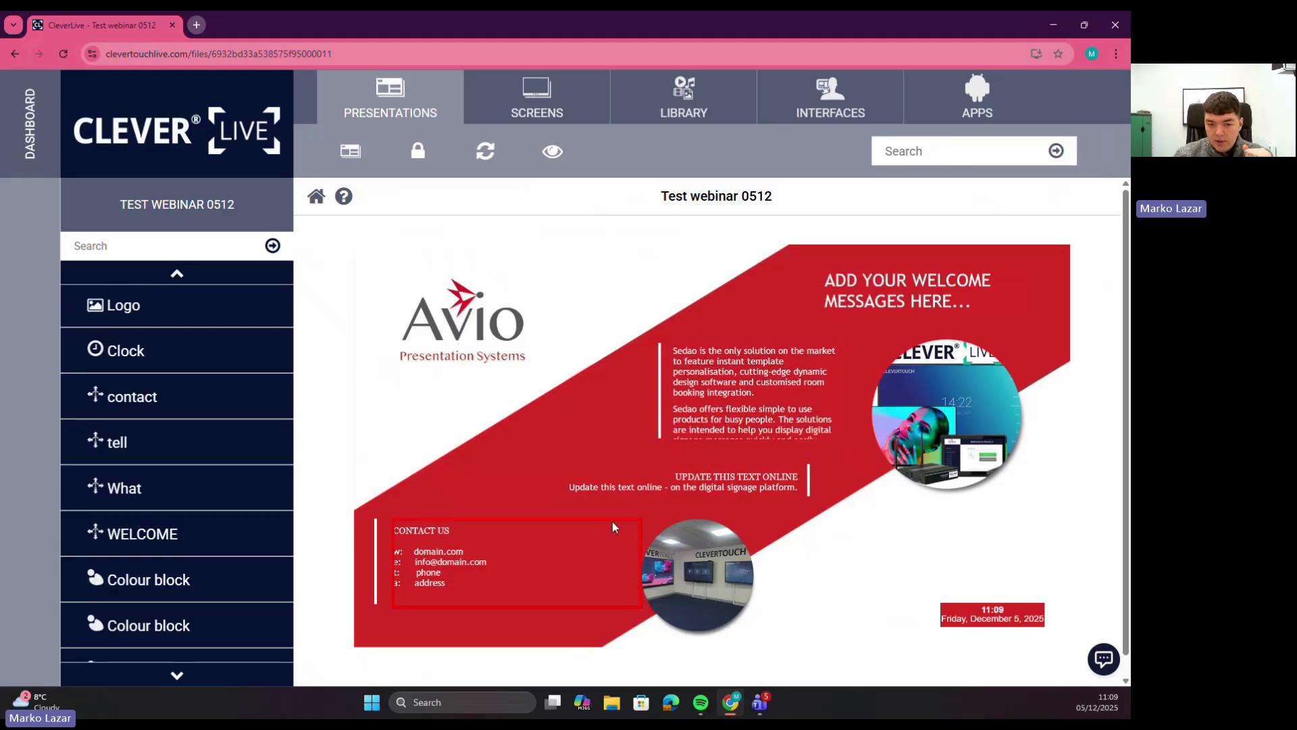
Replace the What zone's text after the pause marker with a new line reading "Christmas Sale 40% off all Footwear.".
{"action": "left_click", "coordinate": [720, 368]}
{"action": "scroll", "coordinate": [680, 435], "scroll_direction": "down", "scroll_amount": 5}
{"action": "left_click_drag", "start_coordinate": [612, 529], "coordinate": [435, 309]}
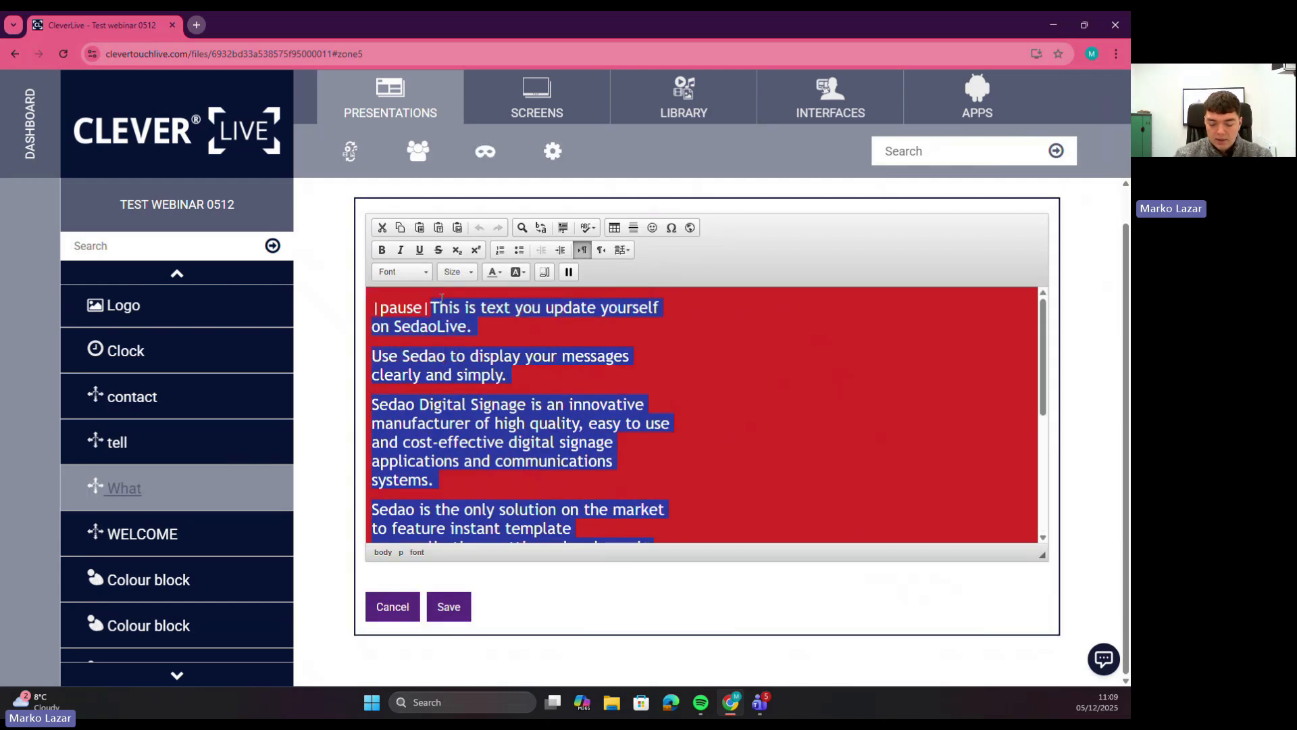
{"action": "key", "text": "BackSpace"}
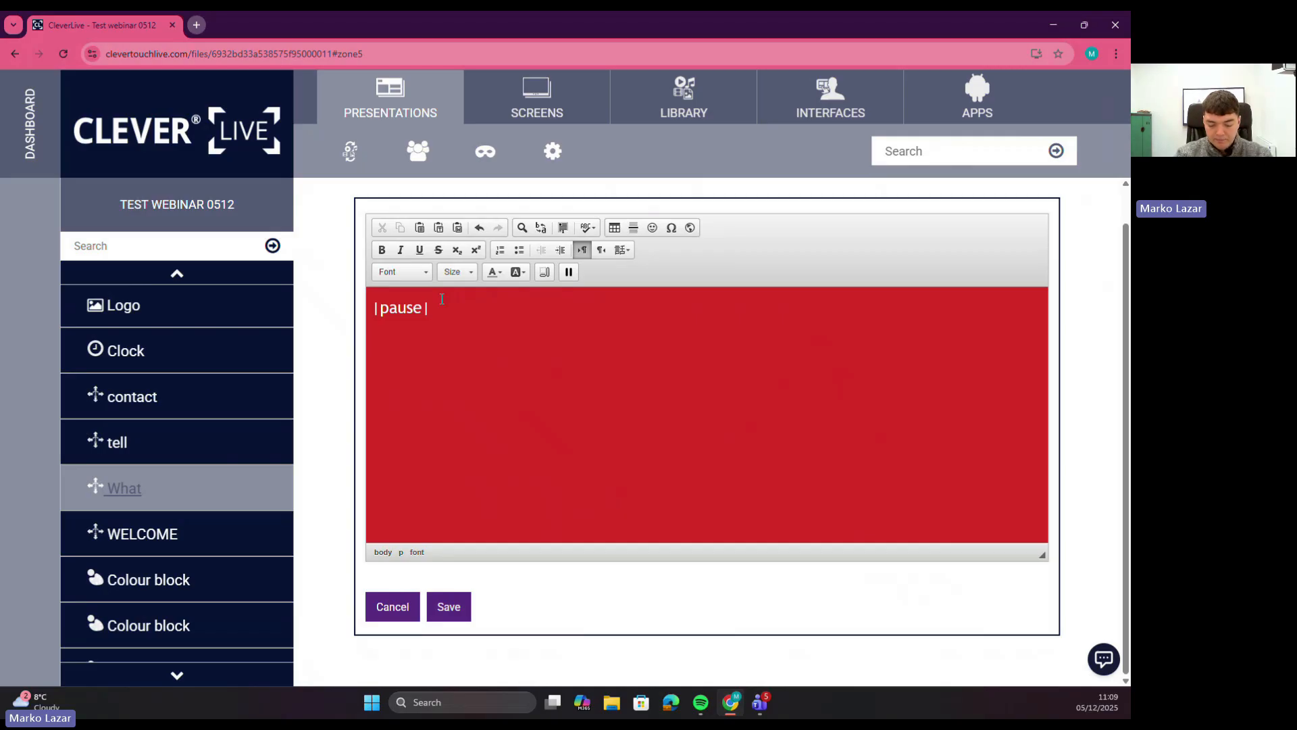
{"action": "type", "text": "Christ"}
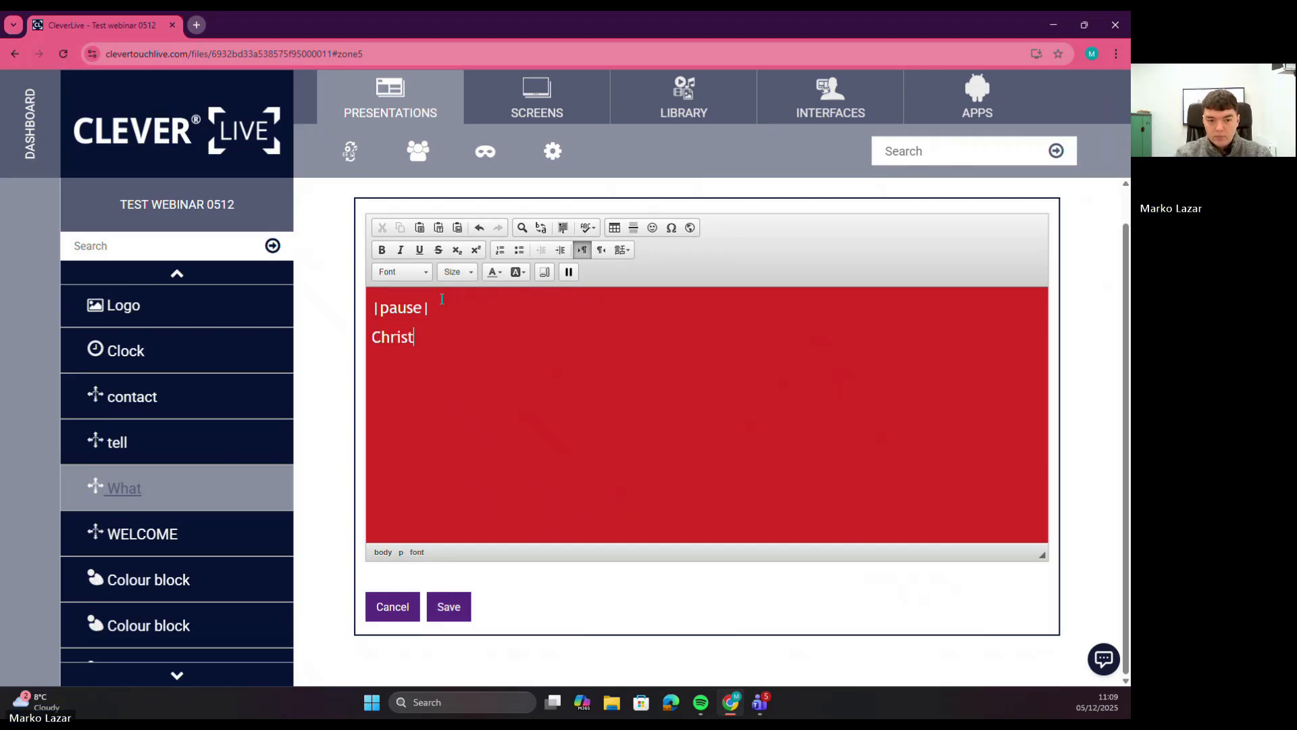
{"action": "type", "text": "mas Sale "}
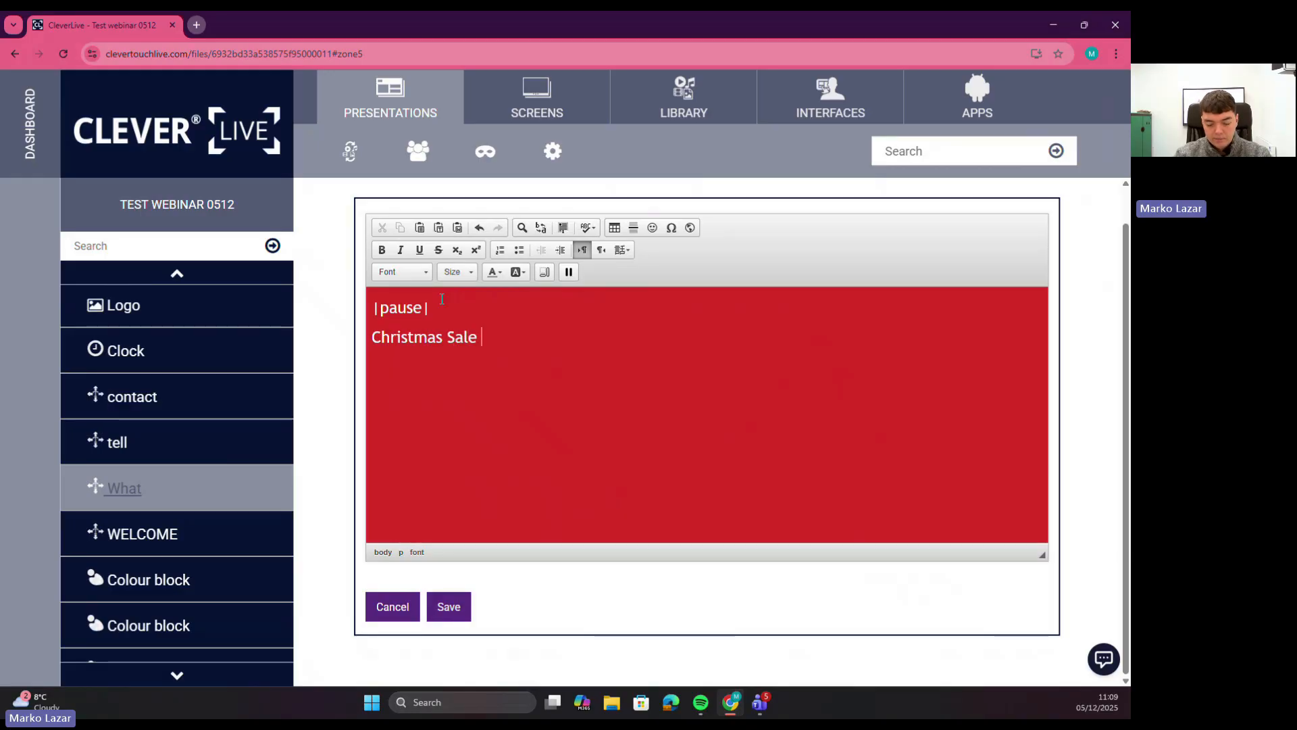
{"action": "type", "text": "40% off all"}
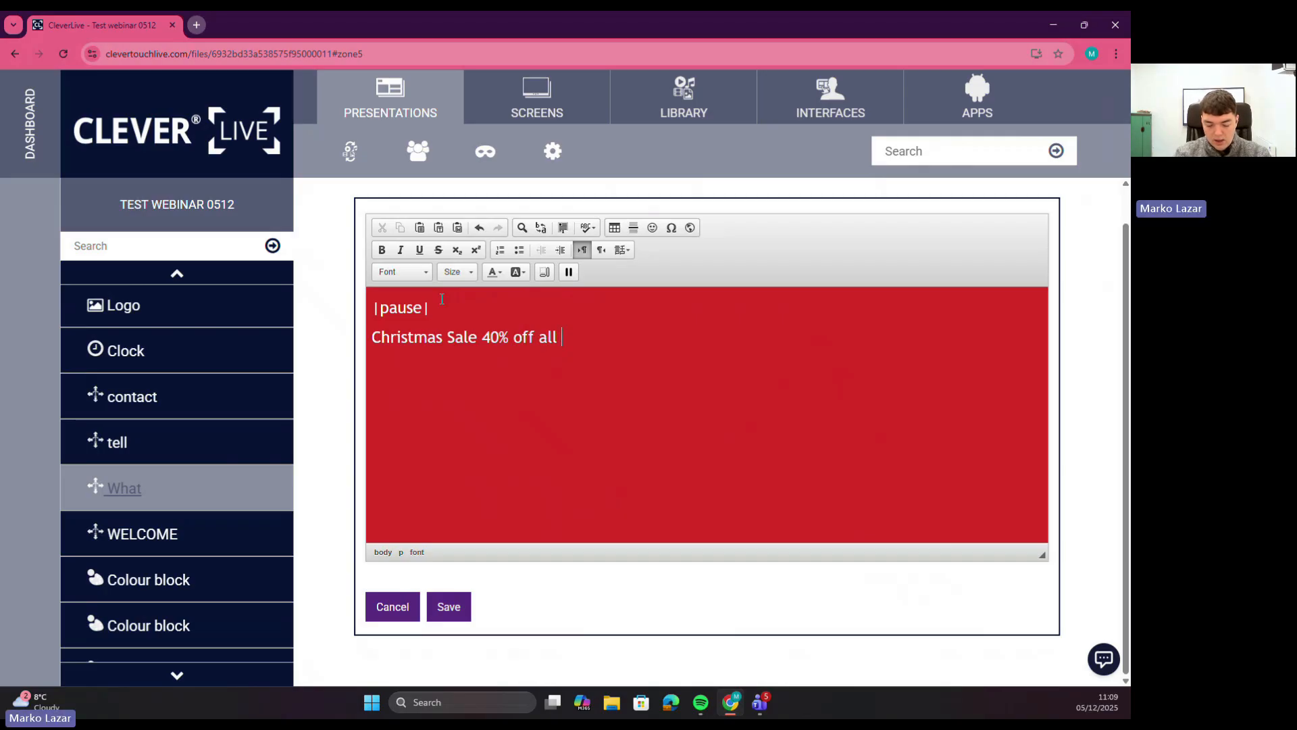
{"action": "type", "text": " F"}
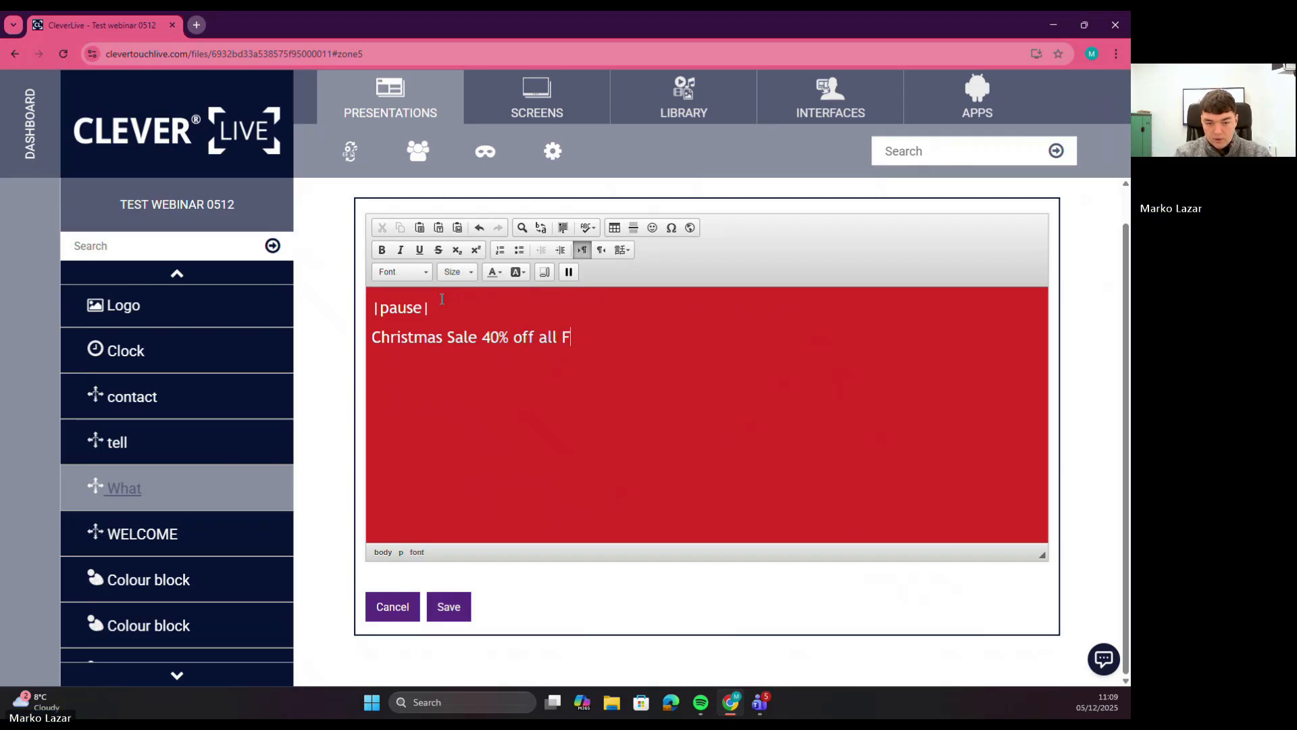
{"action": "type", "text": "ootwear."}
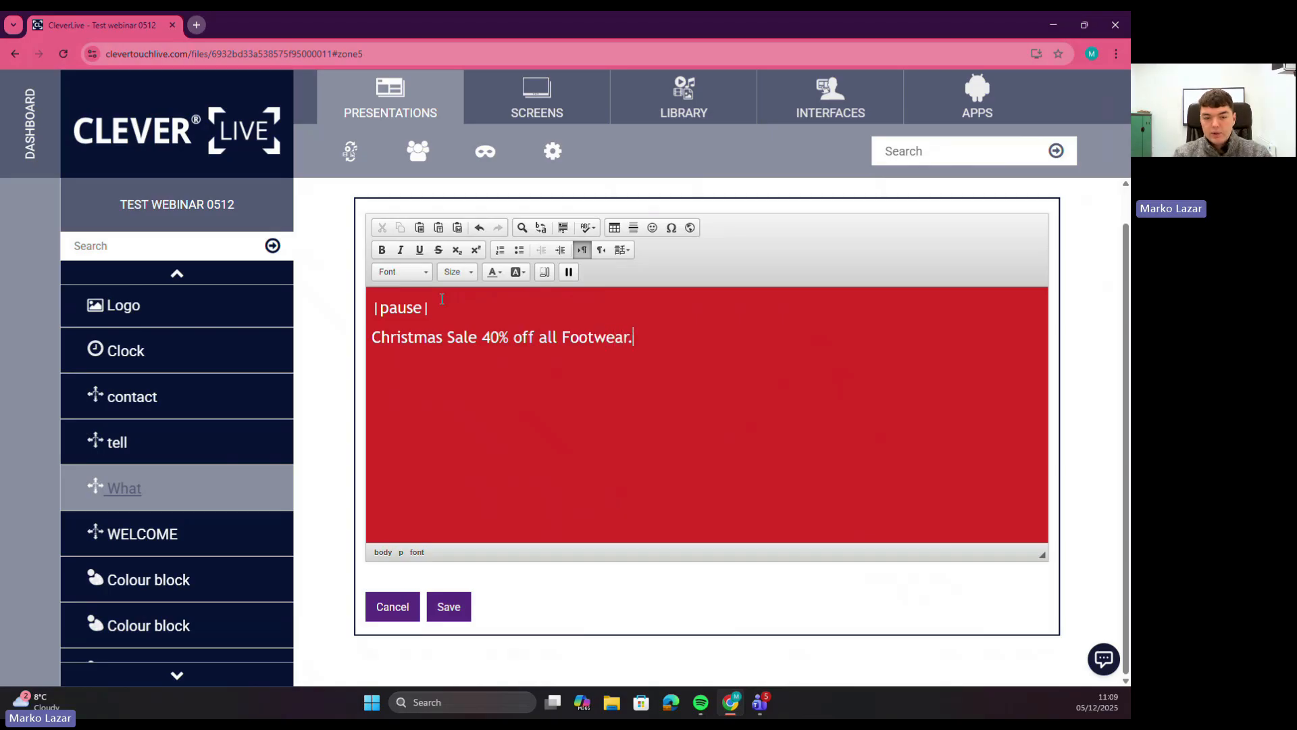
{"action": "double_click", "coordinate": [395, 304]}
{"action": "left_click", "coordinate": [447, 396]}
{"action": "left_click", "coordinate": [568, 272]}
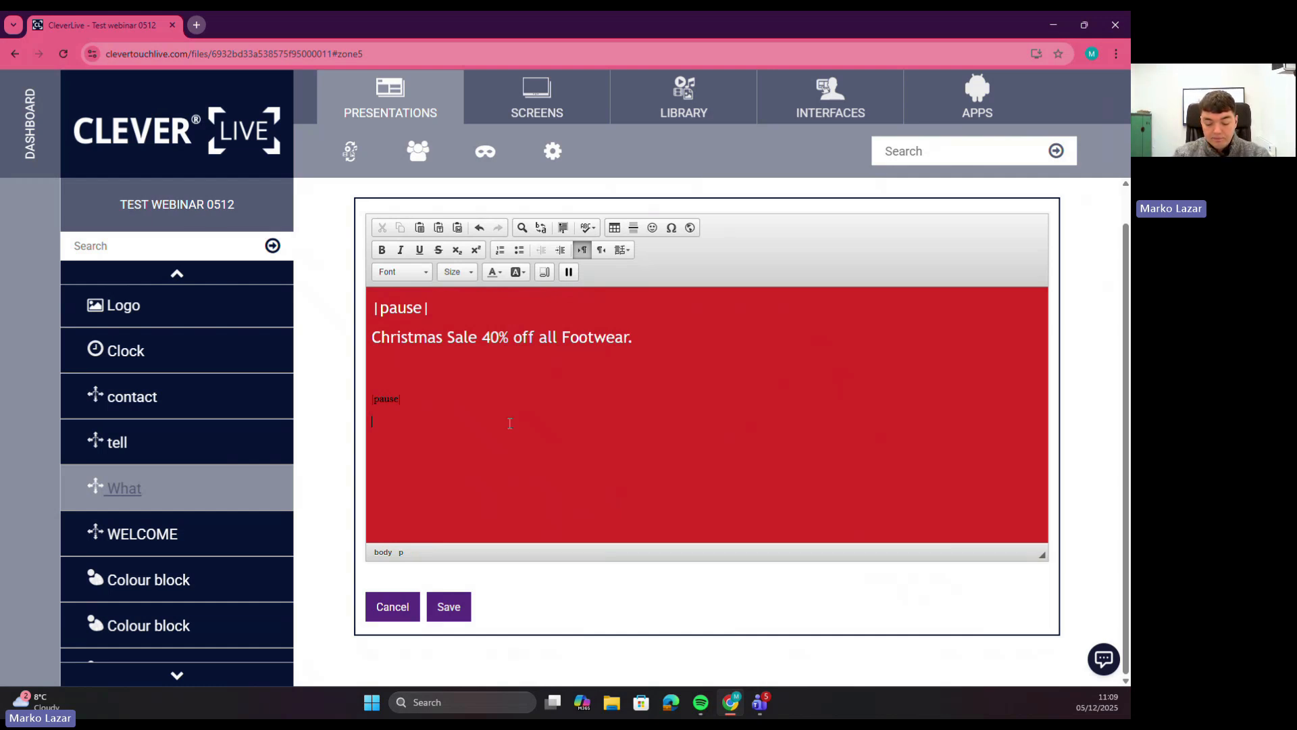
{"action": "key", "text": "Return"}
{"action": "type", "text": "Please share your p"}
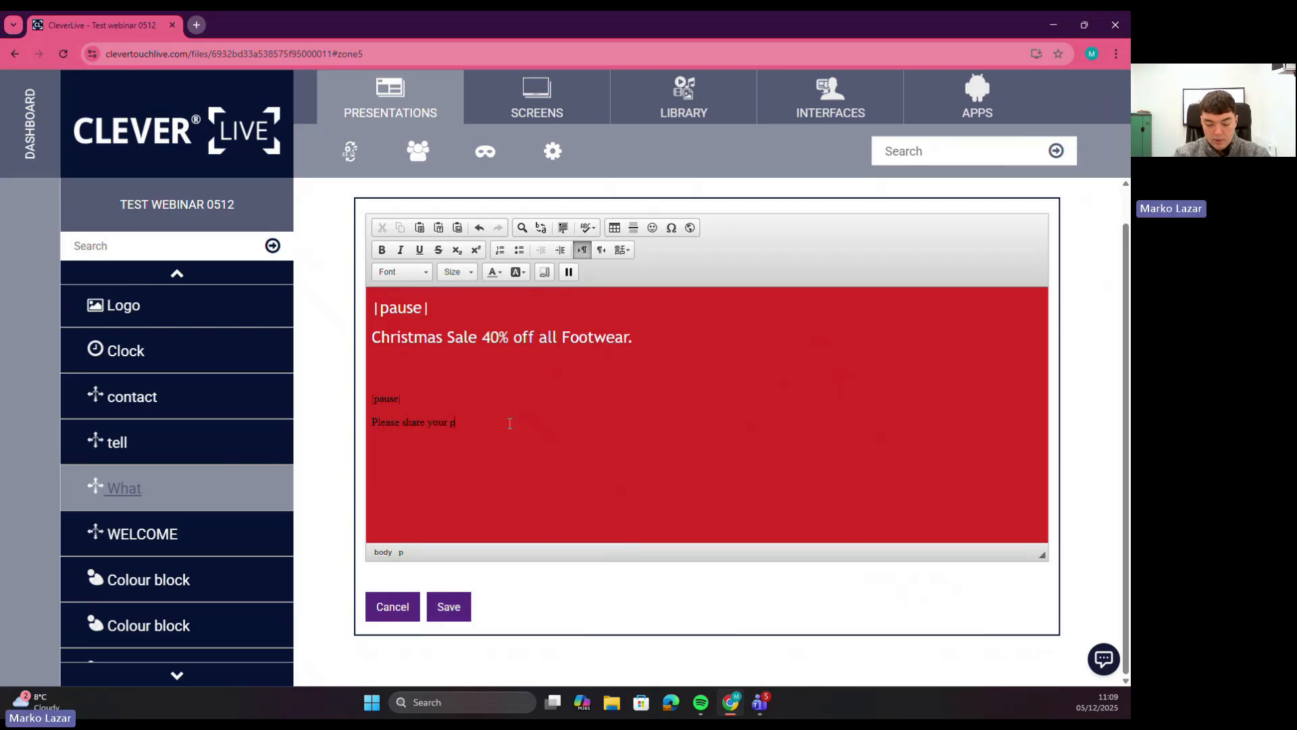
{"action": "type", "text": "urhcase on your social media na"}
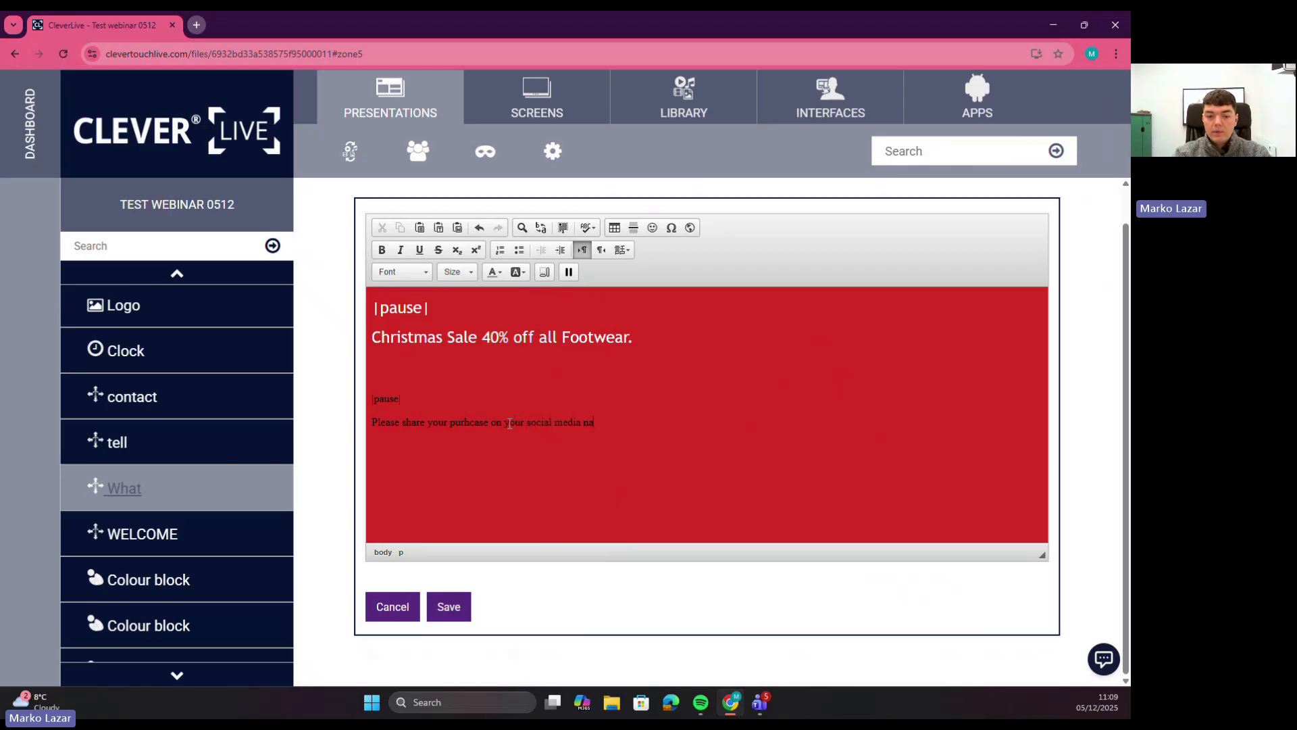
{"action": "type", "text": "d"}
{"action": "key", "text": "BackSpace"}
{"action": "key", "text": "BackSpace"}
{"action": "key", "text": "BackSpace"}
{"action": "type", "text": "abnd"}
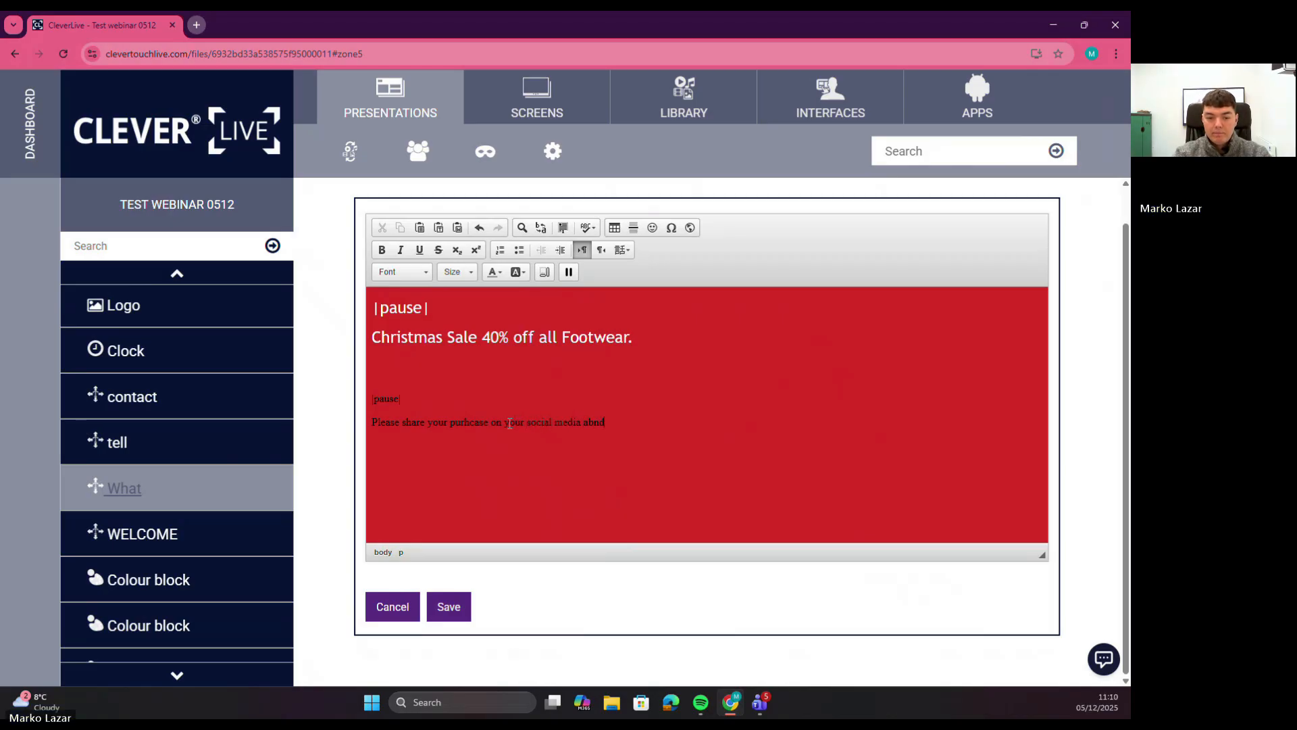
{"action": "type", "text": "nd tag @avioireland"}
Format the second pause marker and social media message in size 24 white text, and save the zone.
{"action": "left_click_drag", "start_coordinate": [463, 434], "coordinate": [372, 399]}
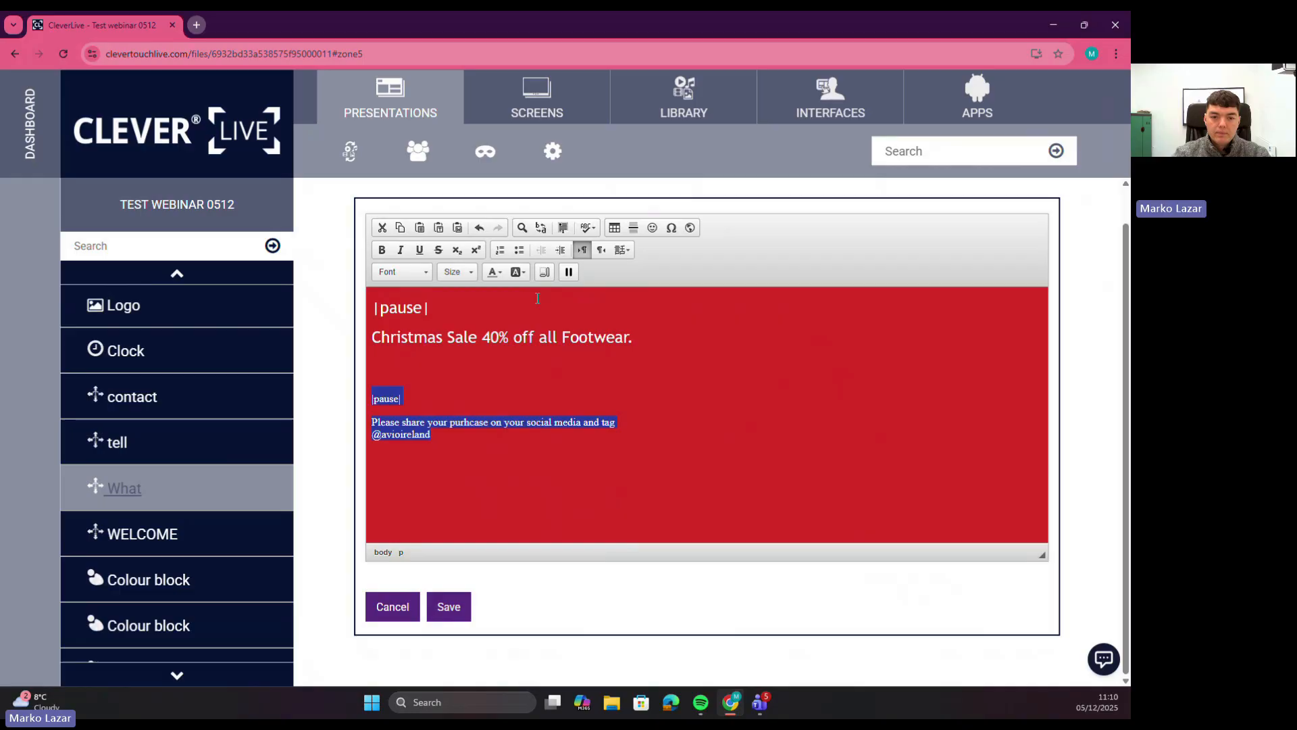
{"action": "left_click", "coordinate": [454, 272]}
{"action": "left_click", "coordinate": [500, 501]}
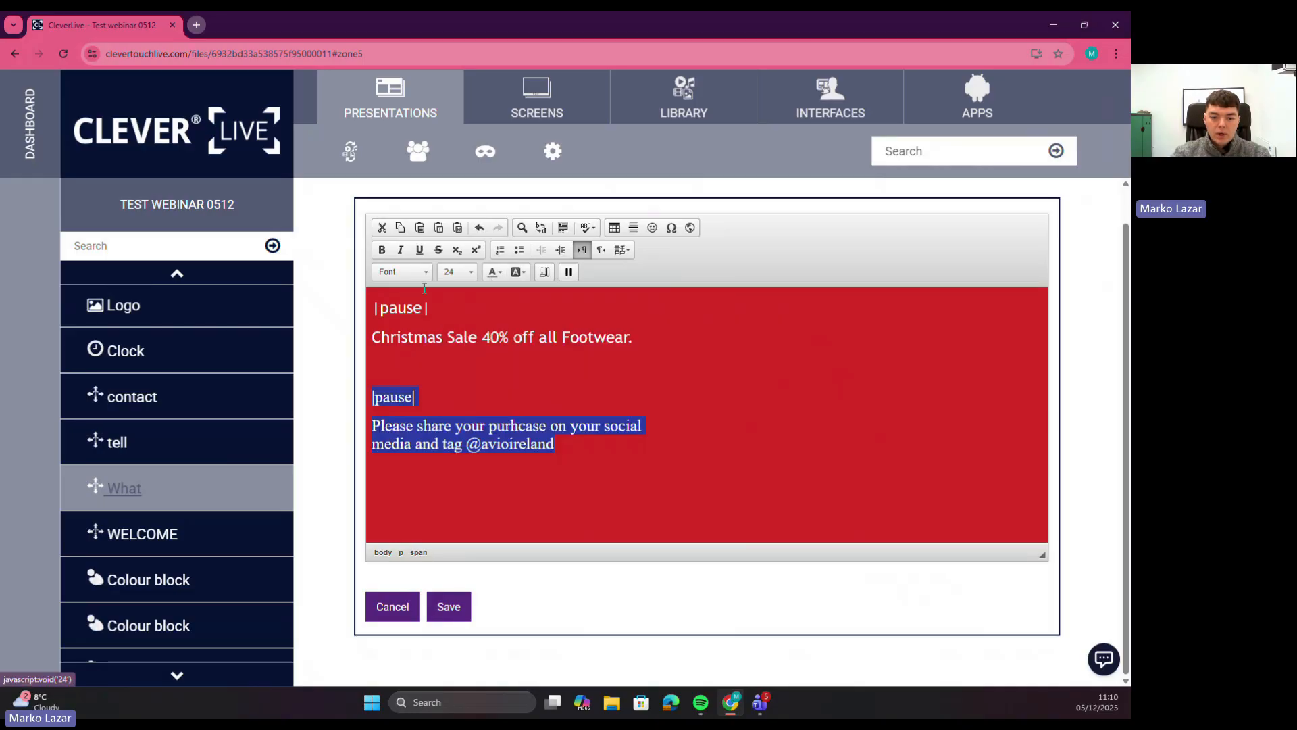
{"action": "left_click", "coordinate": [493, 272]}
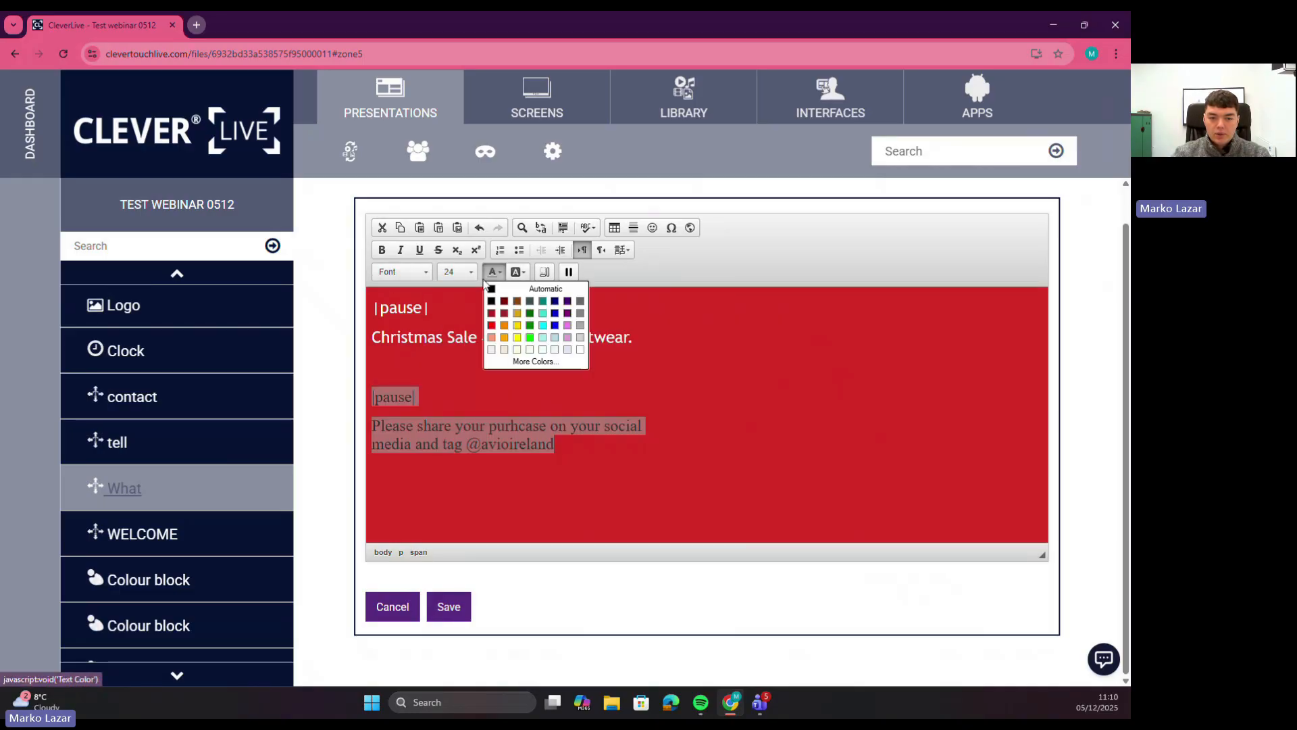
{"action": "left_click", "coordinate": [580, 350]}
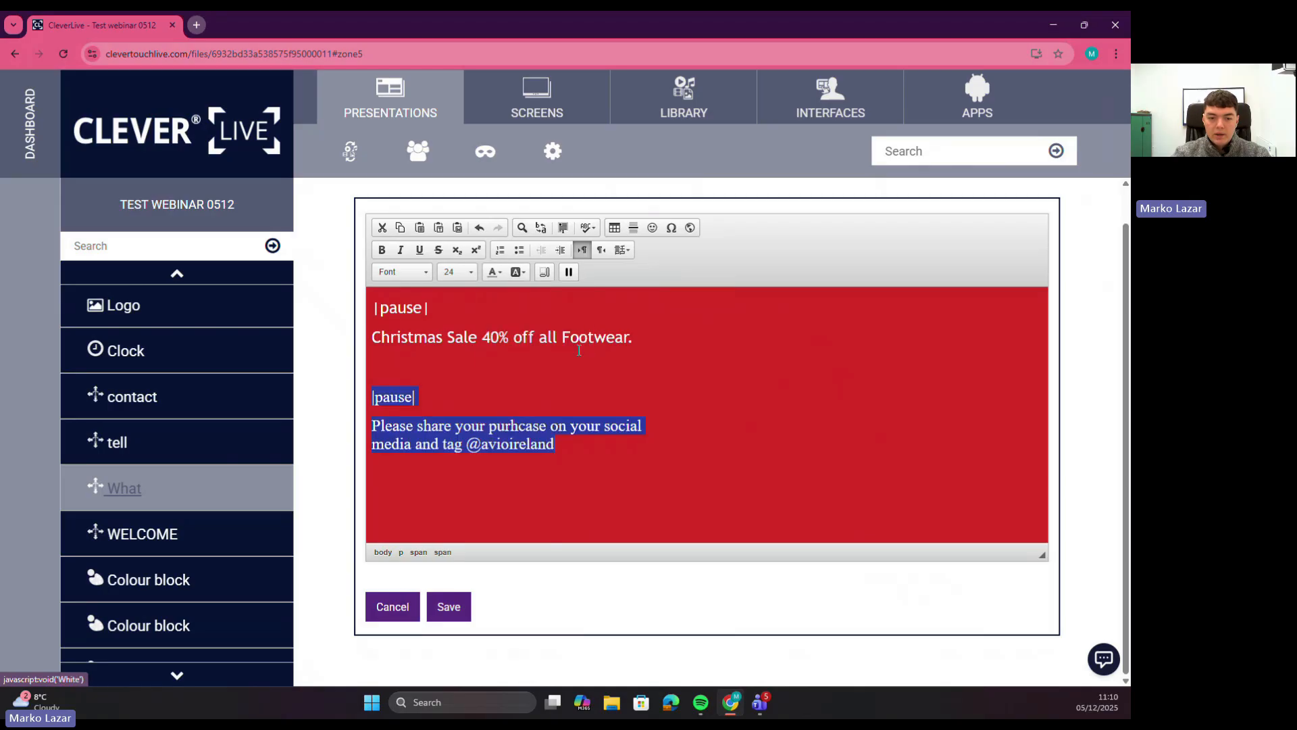
{"action": "left_click", "coordinate": [572, 450]}
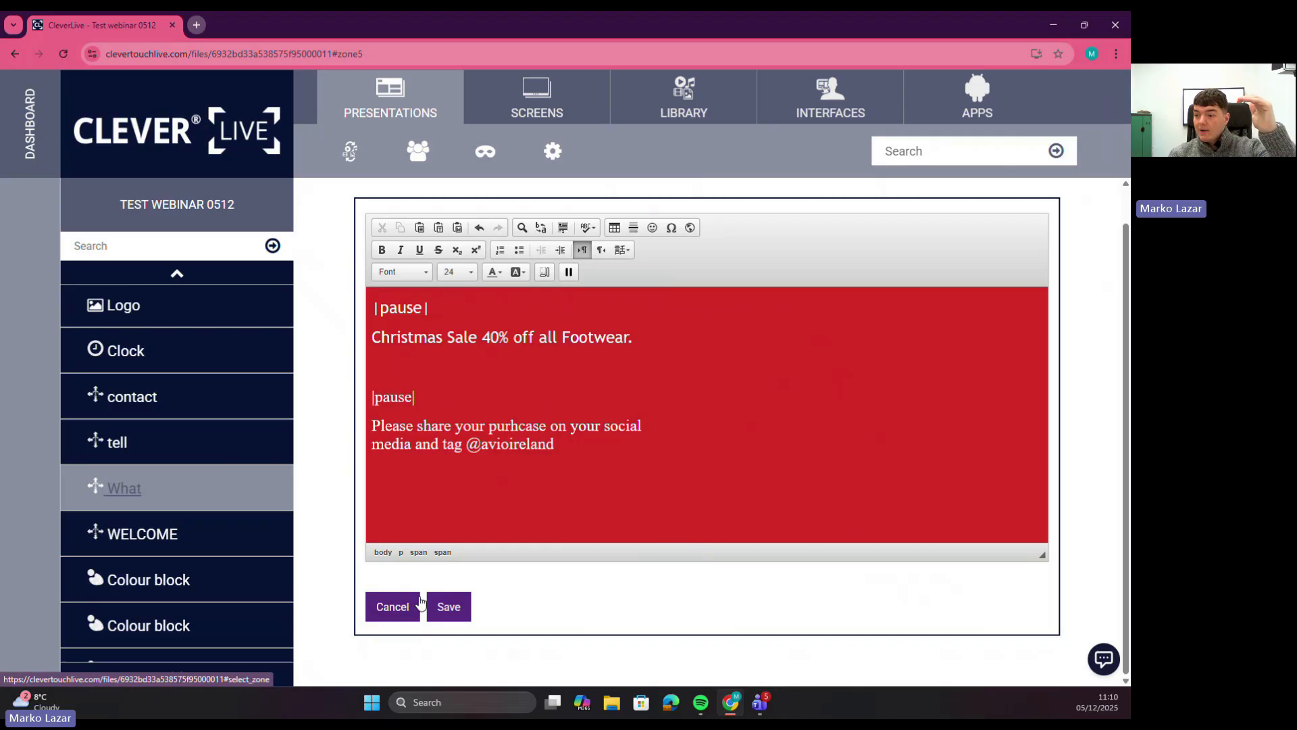
{"action": "left_click", "coordinate": [446, 607]}
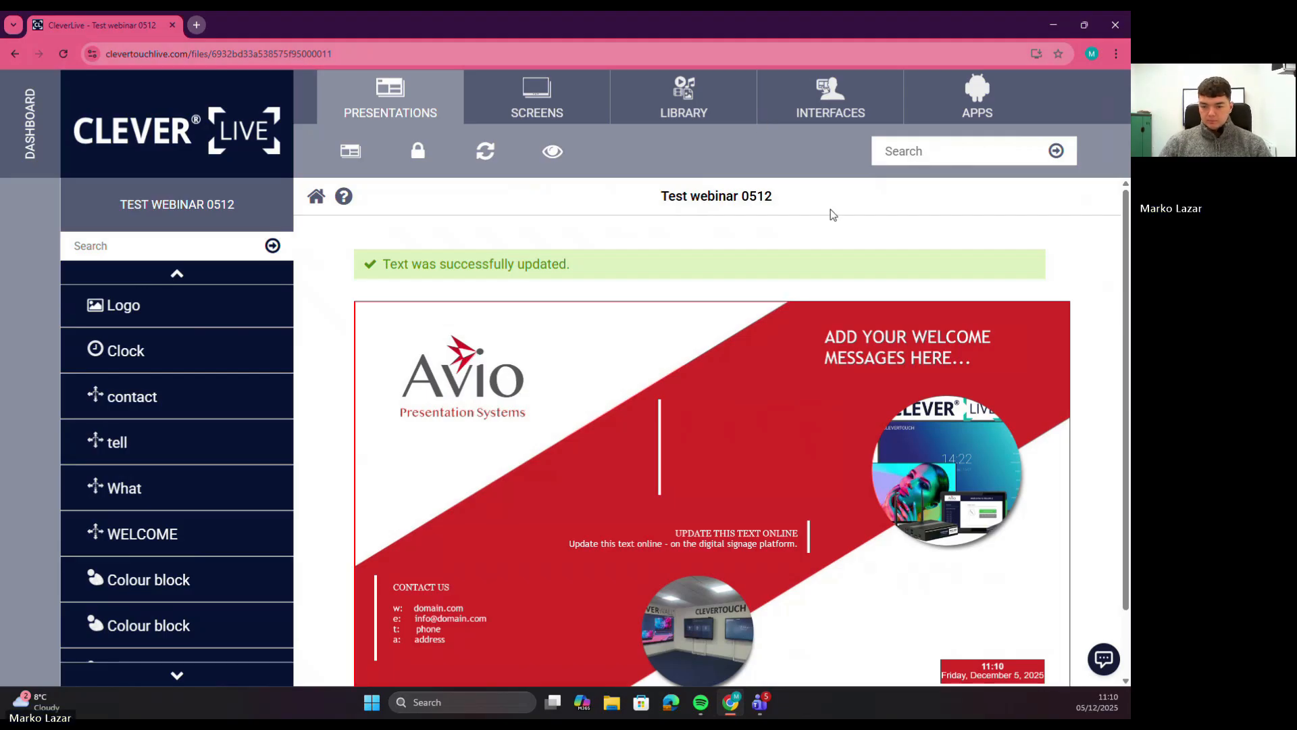
Open the Logo zone, select logo.jpg to view its options, and leave without changing it.
{"action": "left_click", "coordinate": [443, 394]}
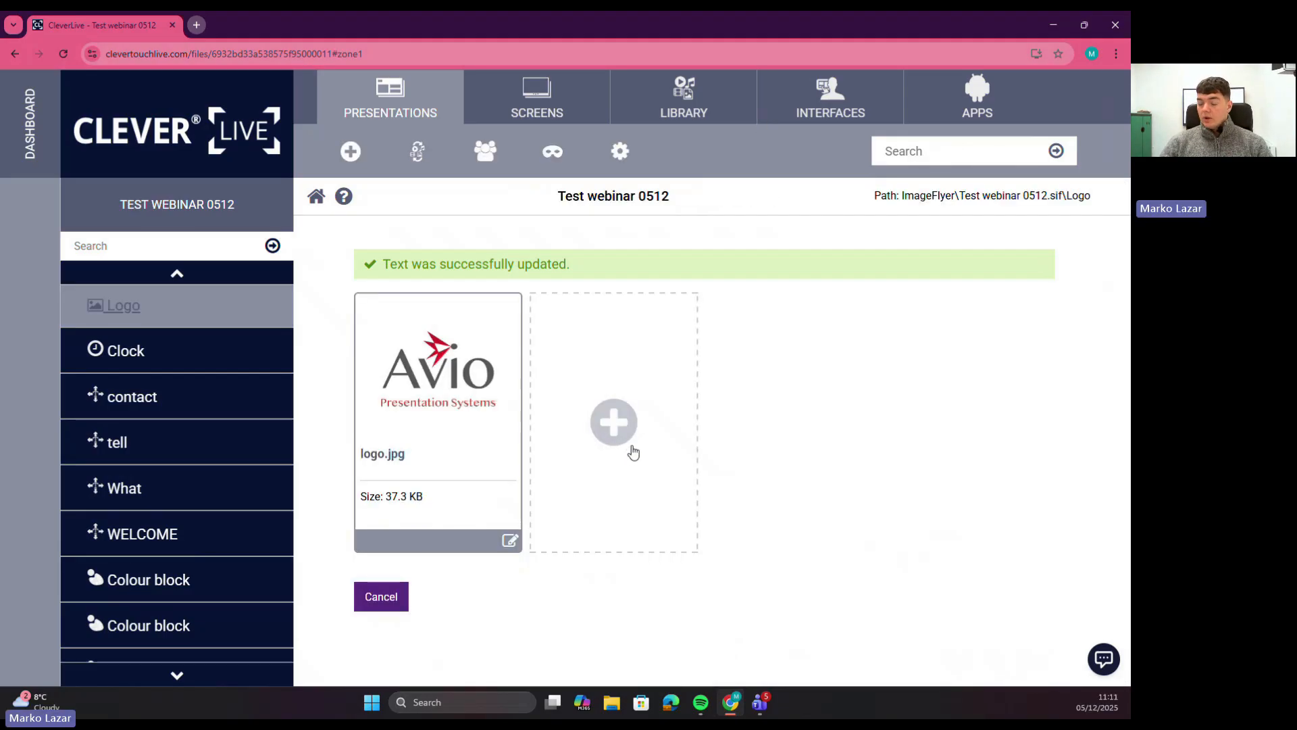
{"action": "left_click", "coordinate": [436, 362]}
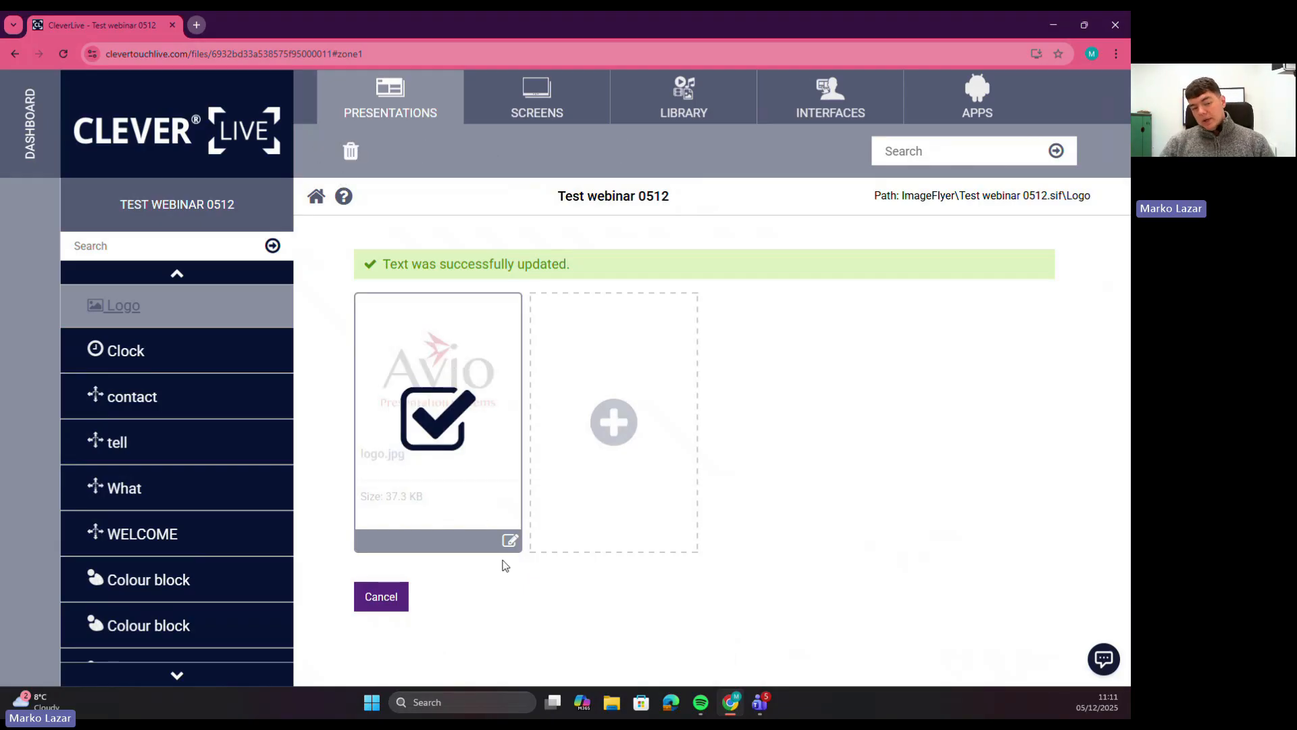
{"action": "left_click", "coordinate": [396, 593]}
Return to the presentations list and create a blank presentation named "Test blank 0512" with dimensions 1920 x 1080.
{"action": "left_click", "coordinate": [351, 151]}
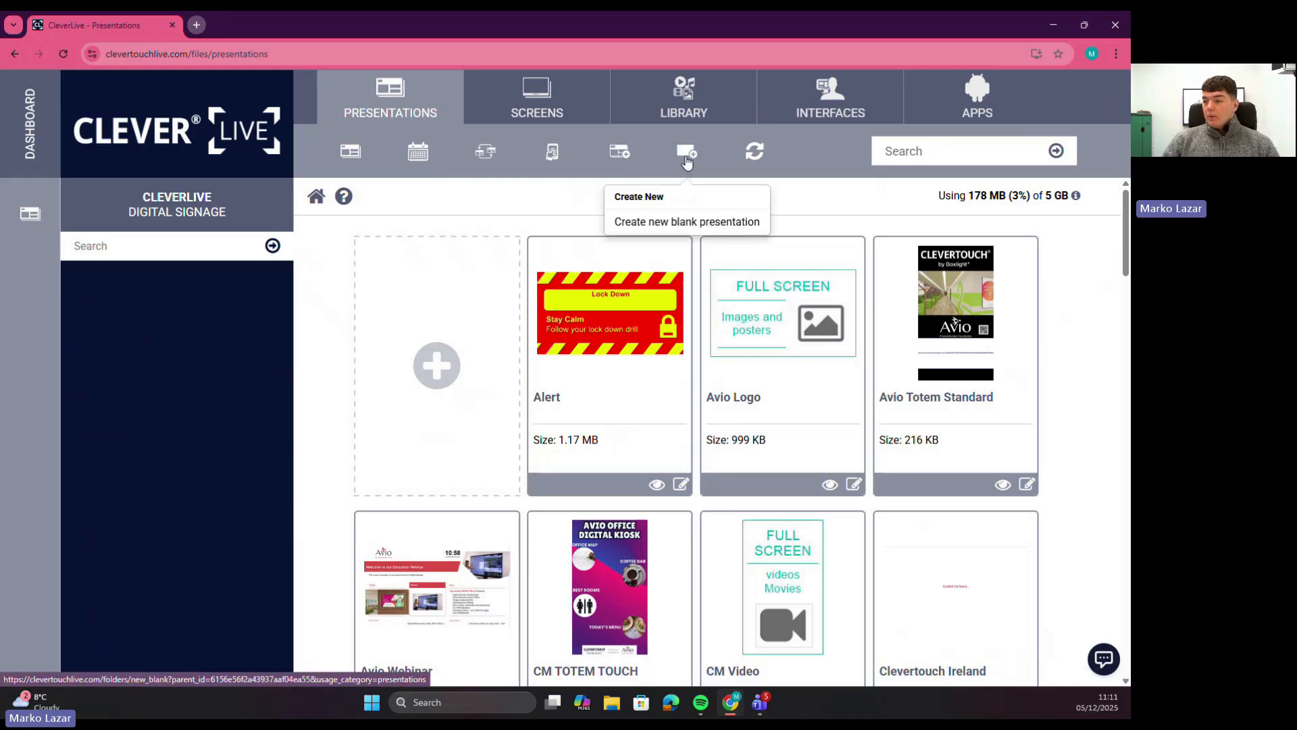
{"action": "left_click", "coordinate": [688, 157]}
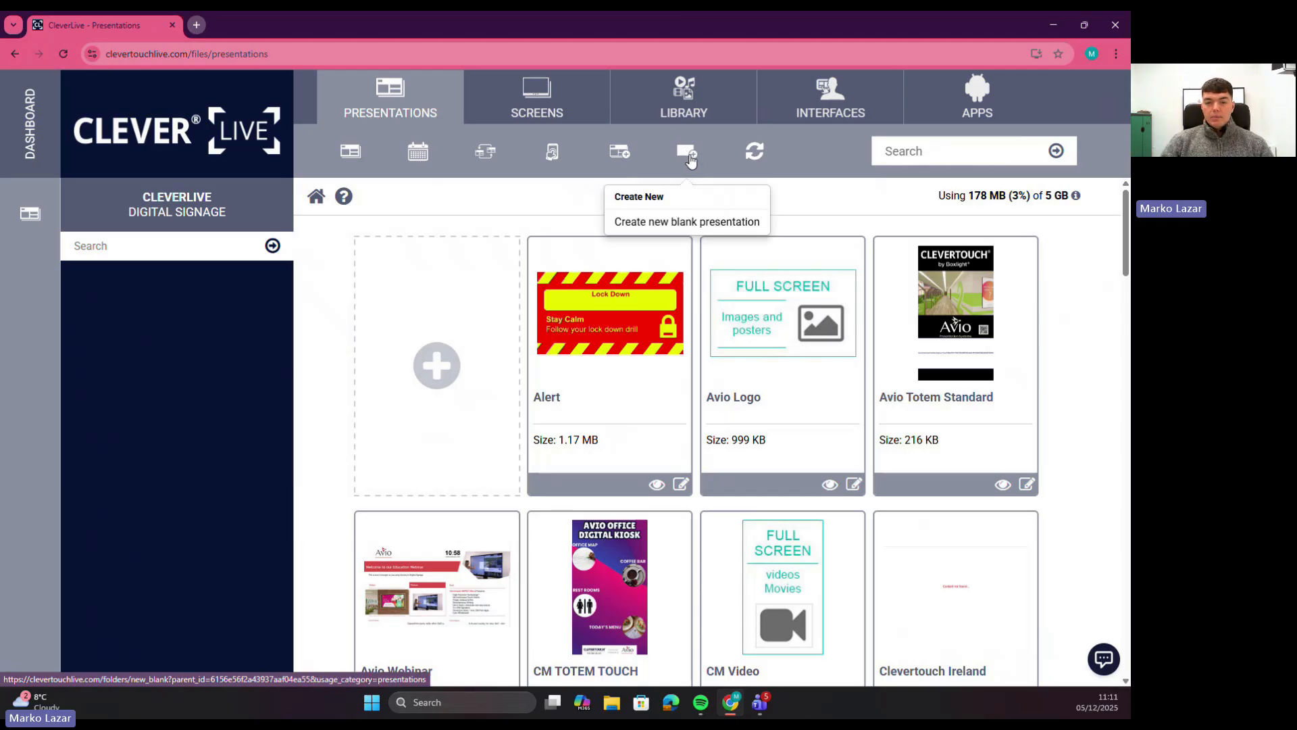
{"action": "left_click", "coordinate": [690, 154]}
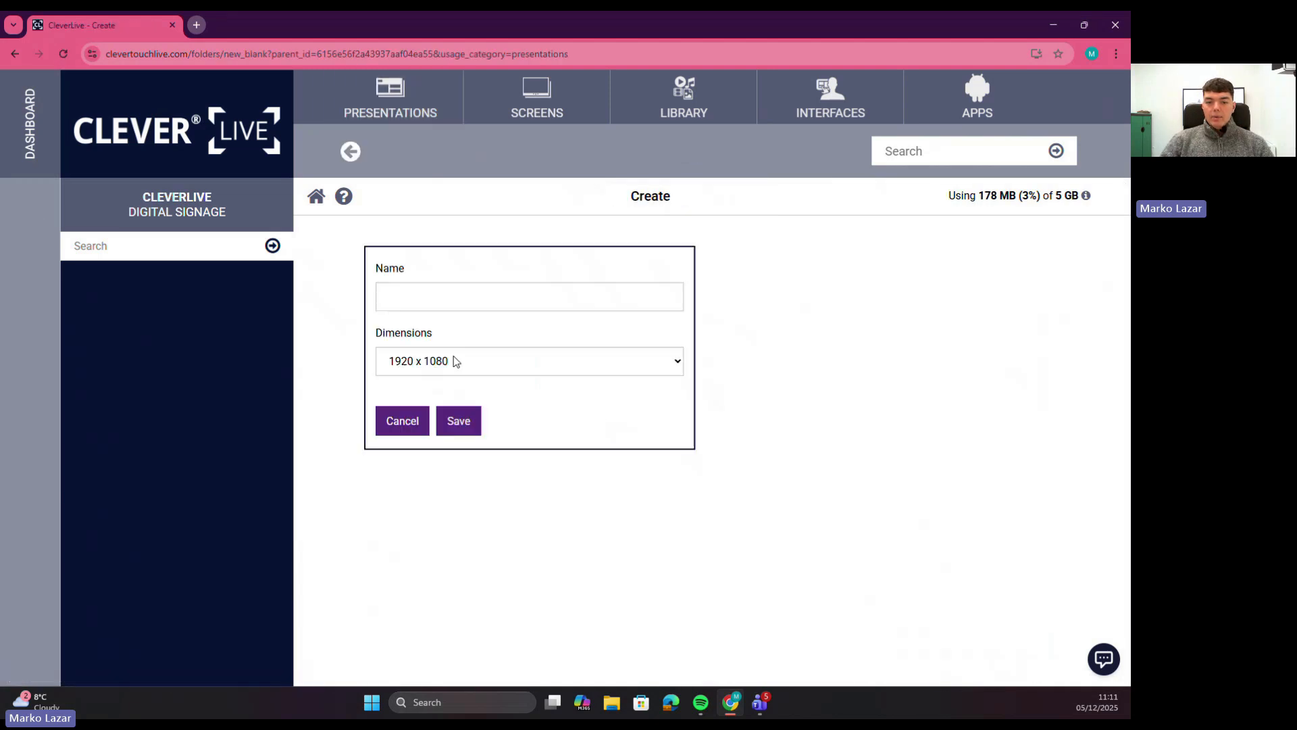
{"action": "left_click", "coordinate": [465, 299]}
{"action": "type", "text": "Test b"}
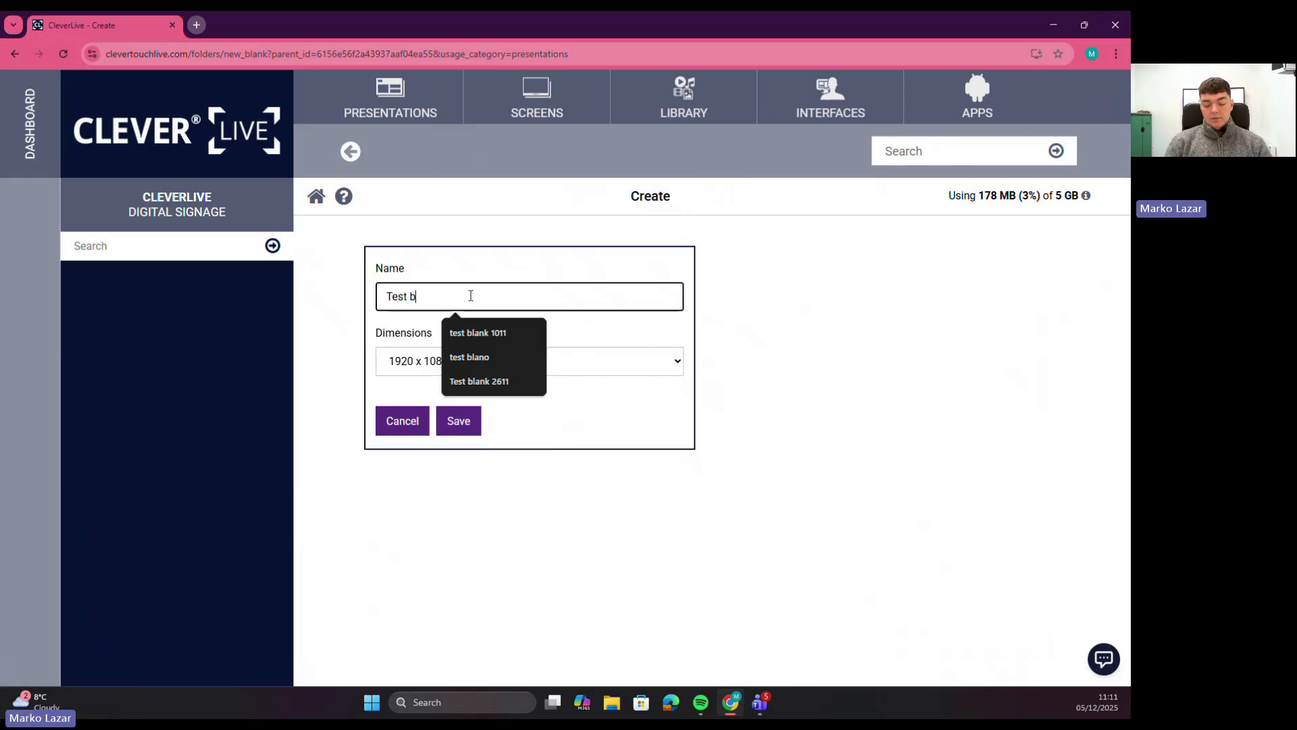
{"action": "type", "text": "lank 0512"}
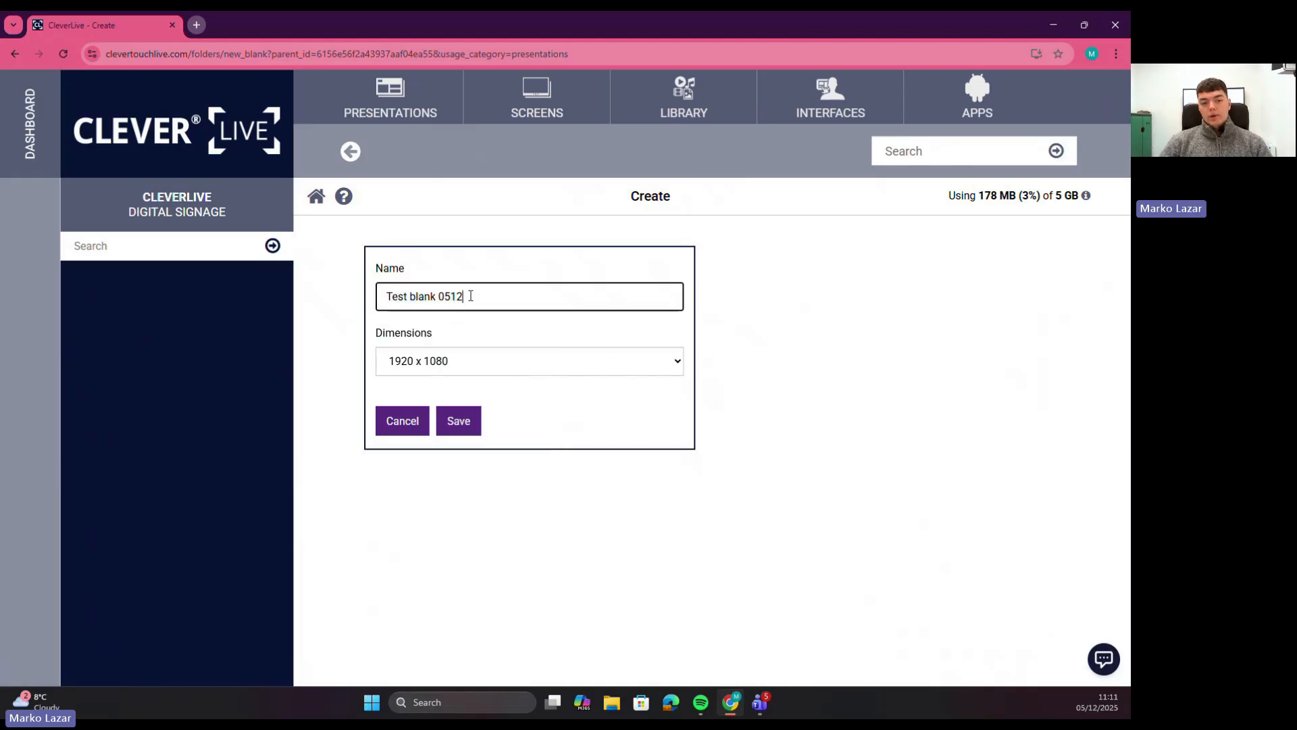
{"action": "left_click", "coordinate": [419, 365]}
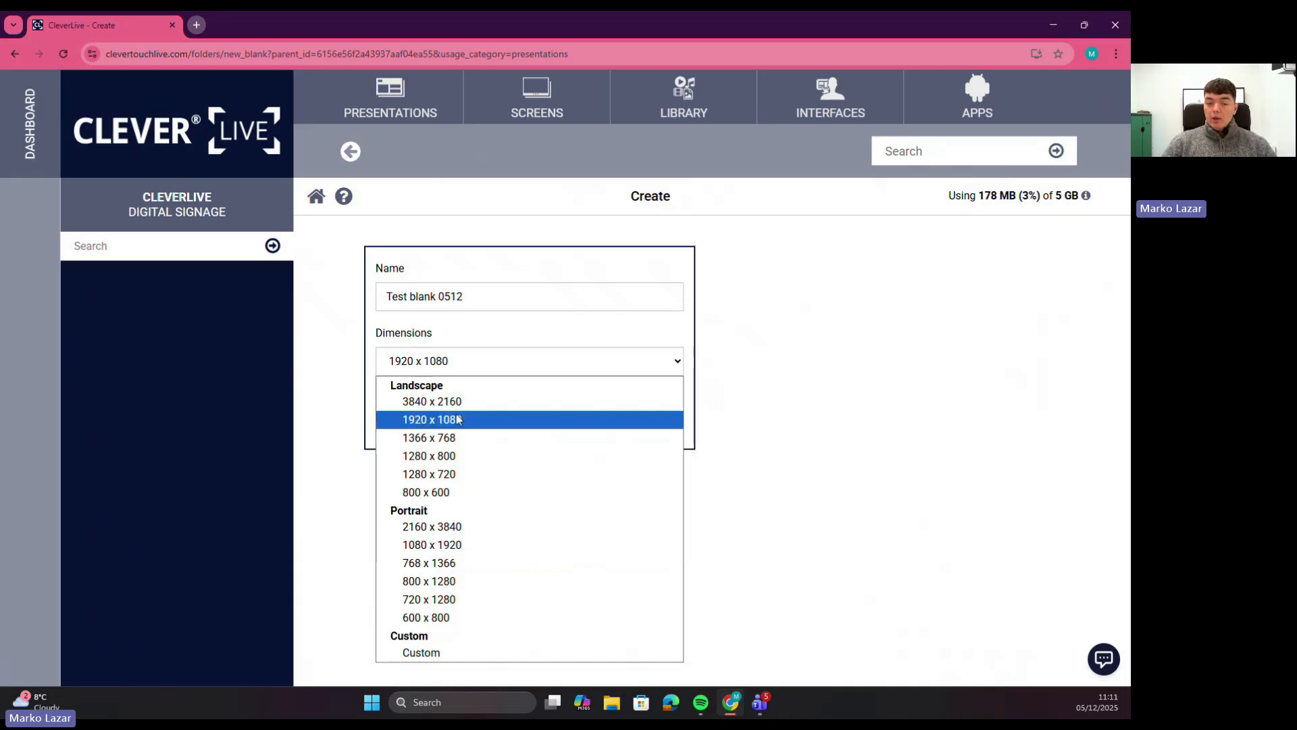
{"action": "left_click", "coordinate": [419, 426]}
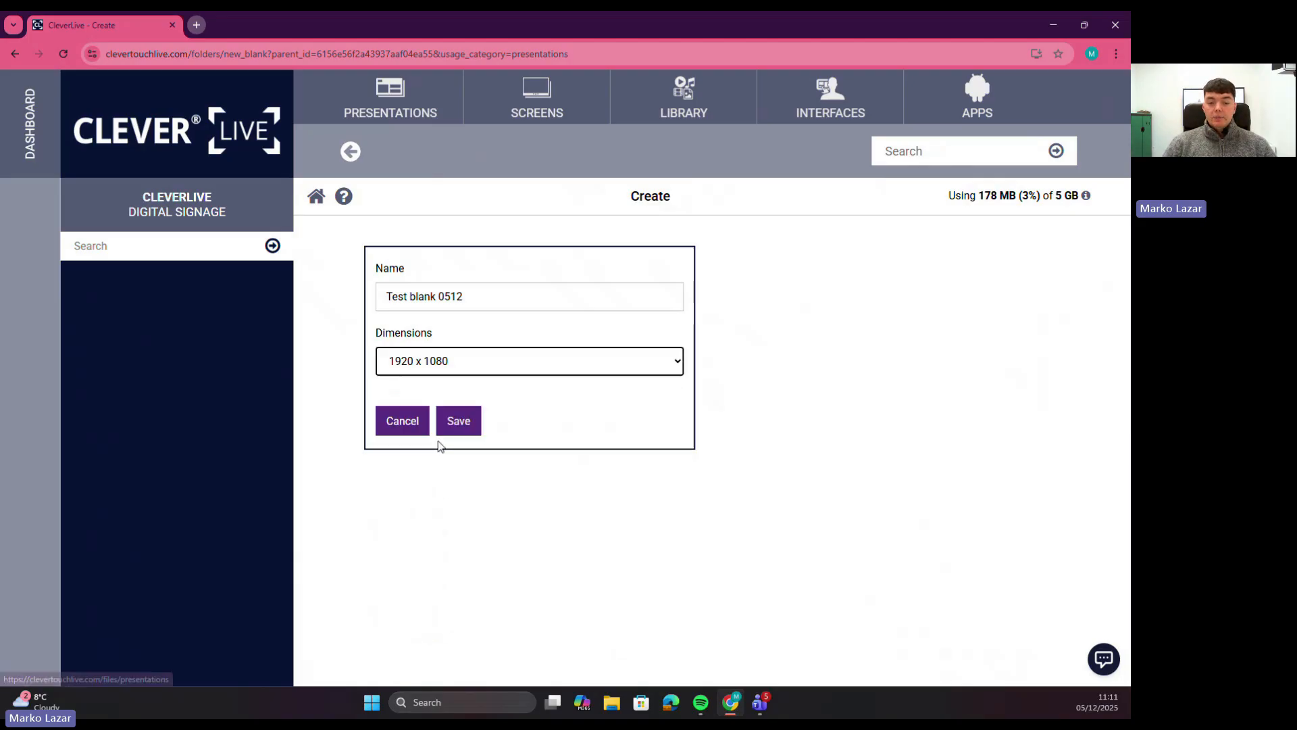
{"action": "left_click", "coordinate": [463, 427]}
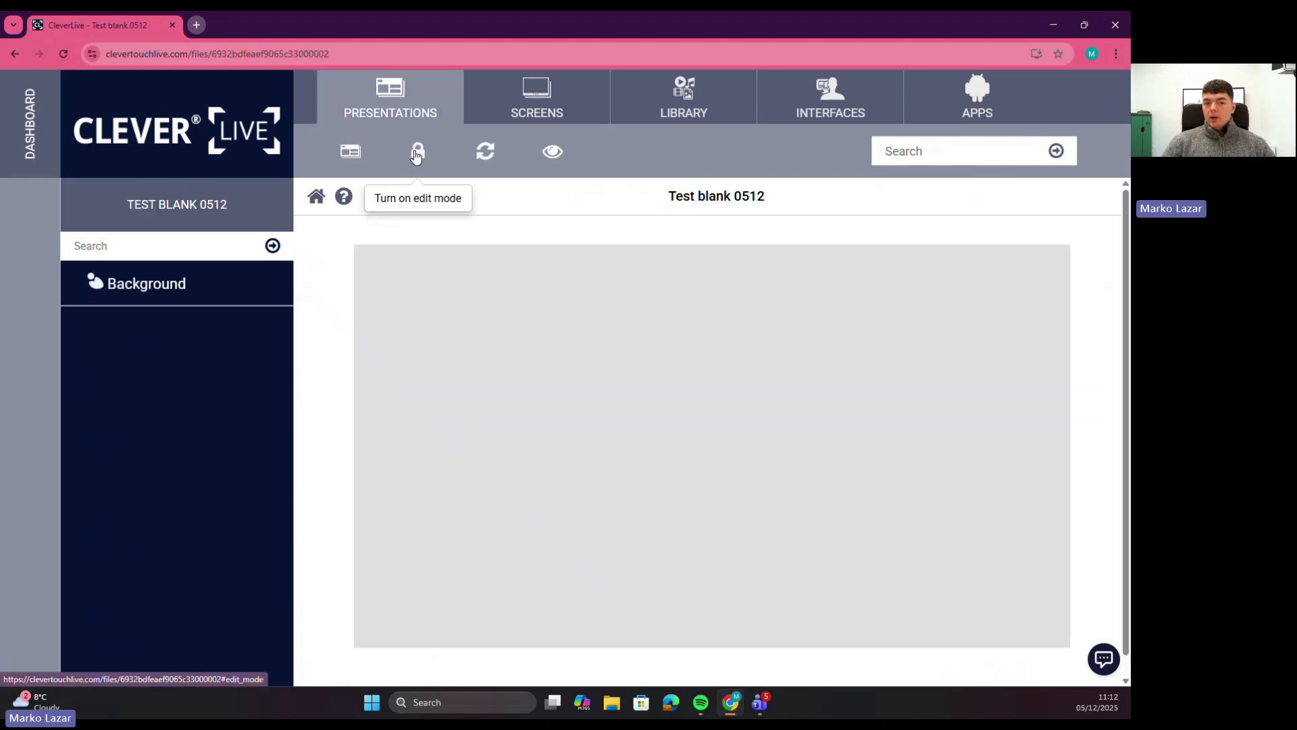
Turn on edit mode for the Test blank 0512 presentation.
{"action": "left_click", "coordinate": [417, 154]}
{"action": "left_click", "coordinate": [614, 436]}
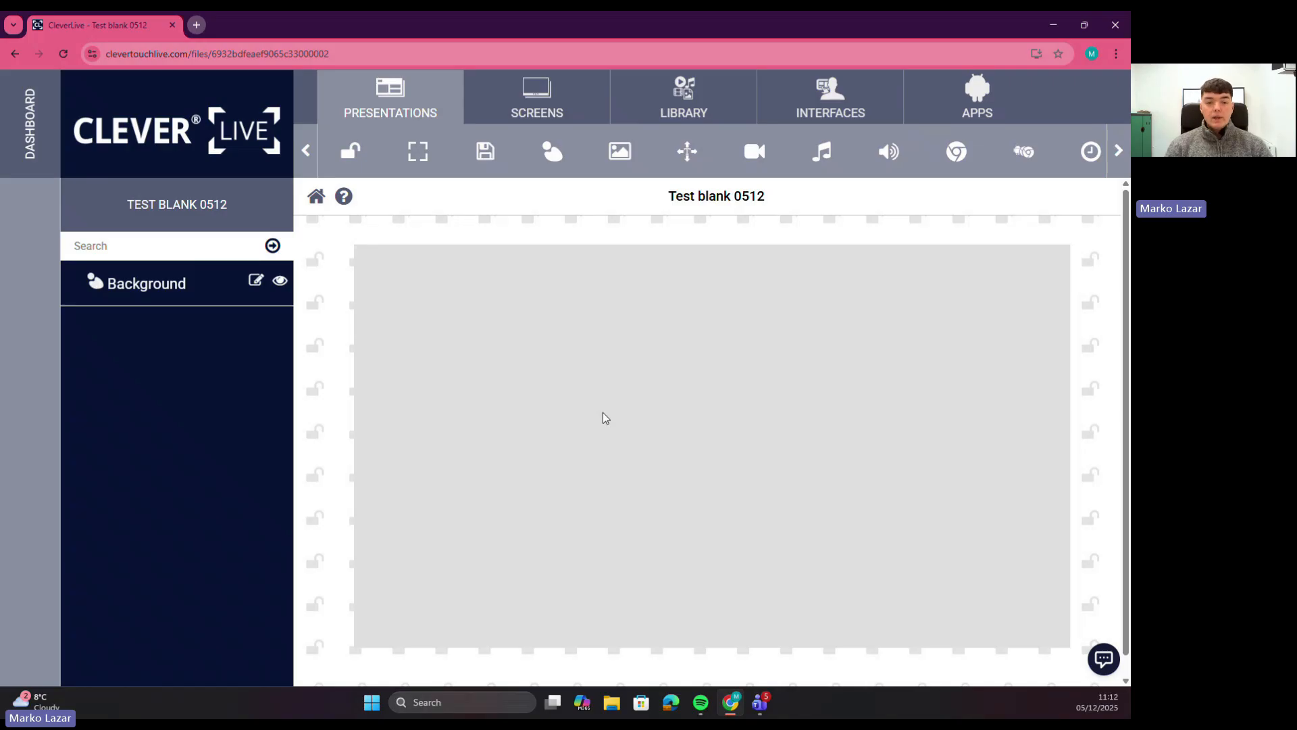
{"action": "left_click", "coordinate": [417, 152]}
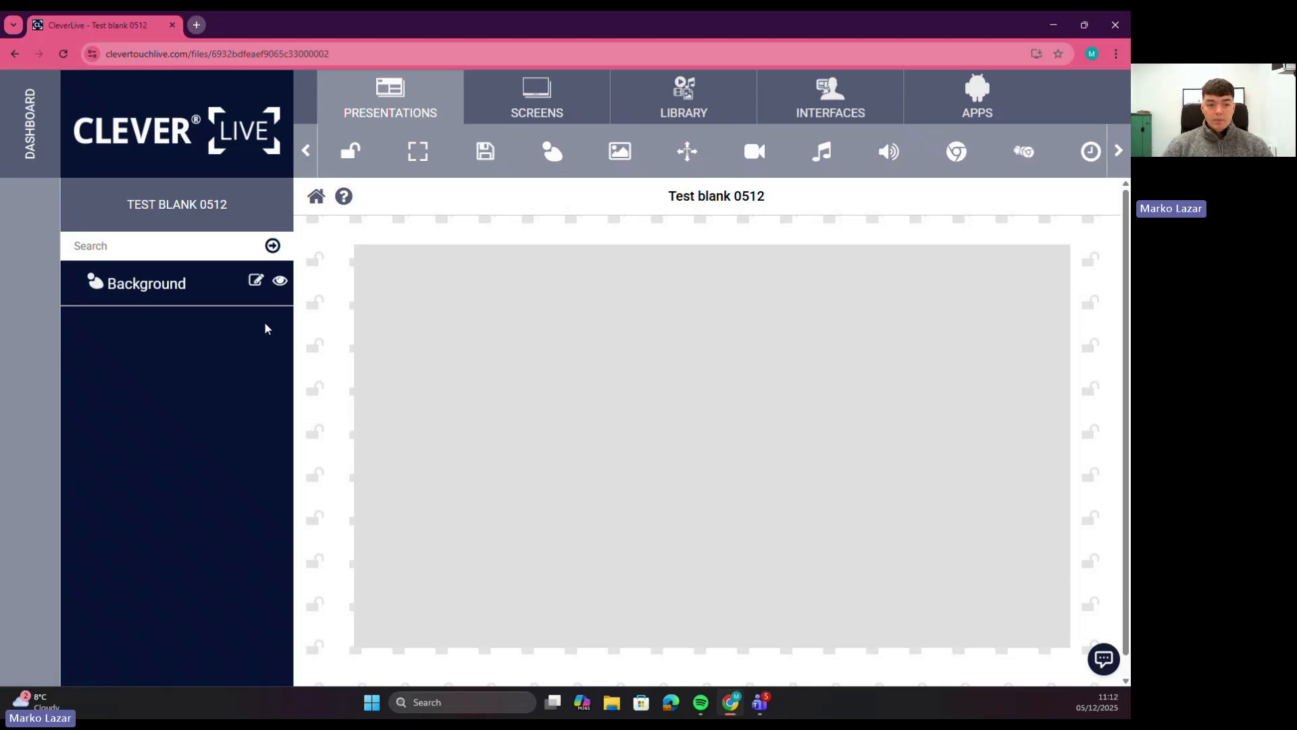
Set the Background zone's Colour1 to #e3b1b1 and save the zone.
{"action": "left_click", "coordinate": [96, 284]}
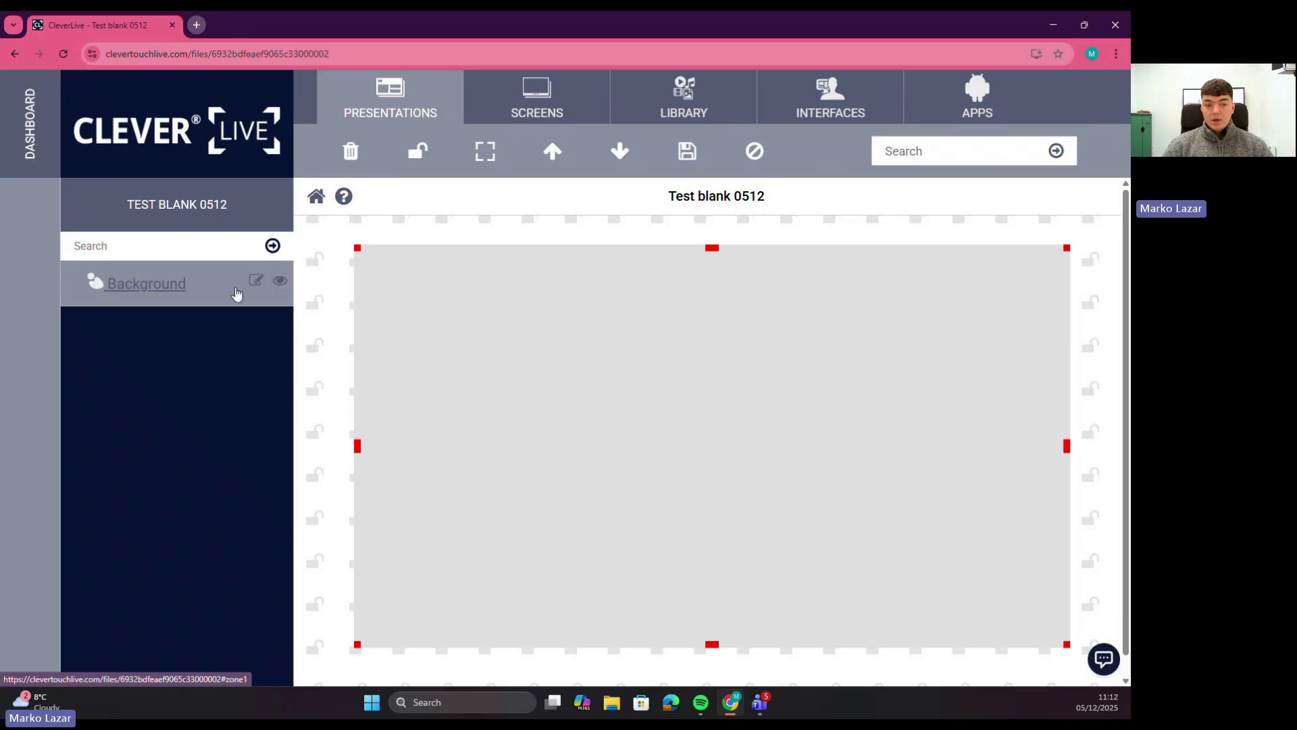
{"action": "left_click", "coordinate": [256, 280]}
{"action": "left_click", "coordinate": [380, 359]}
{"action": "left_click", "coordinate": [379, 394]}
{"action": "mouse_move", "coordinate": [379, 394]}
{"action": "left_mouse_down"}
{"action": "mouse_move", "coordinate": [369, 440]}
{"action": "mouse_move", "coordinate": [387, 387]}
{"action": "left_mouse_up"}
{"action": "left_click", "coordinate": [508, 354]}
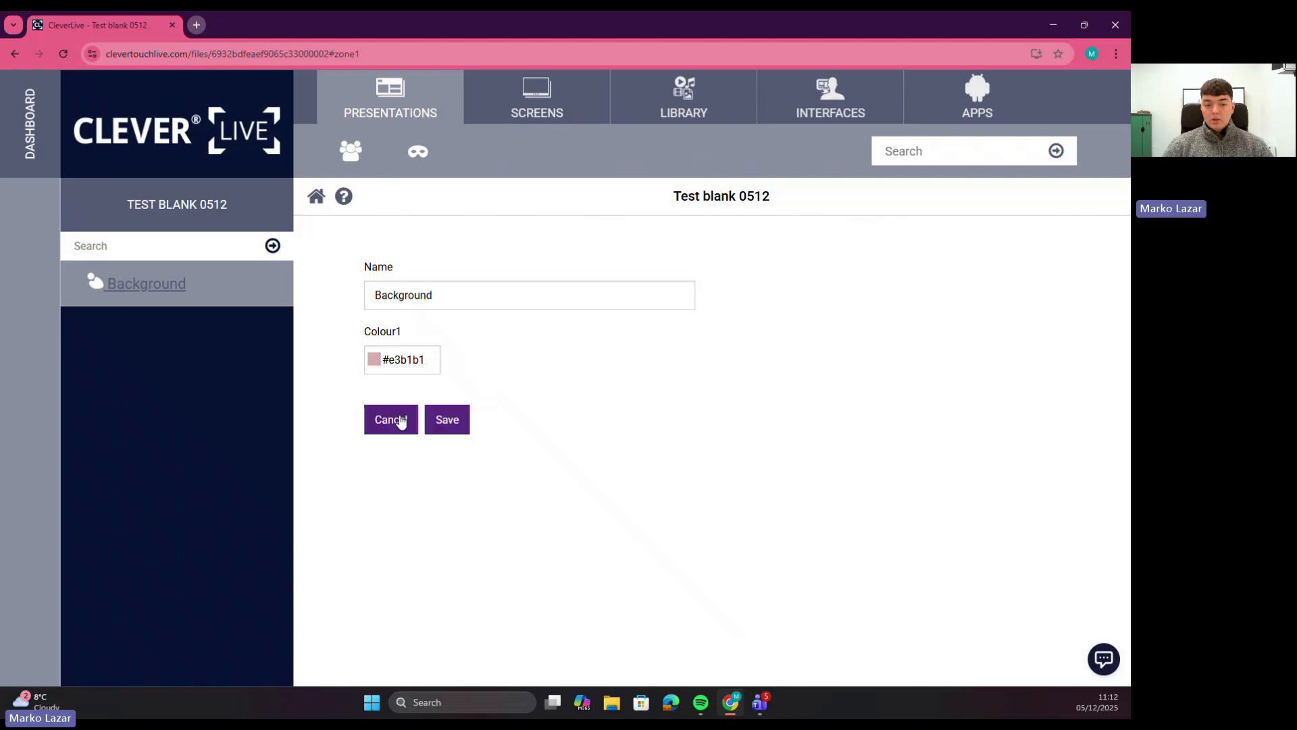
{"action": "left_click", "coordinate": [446, 420]}
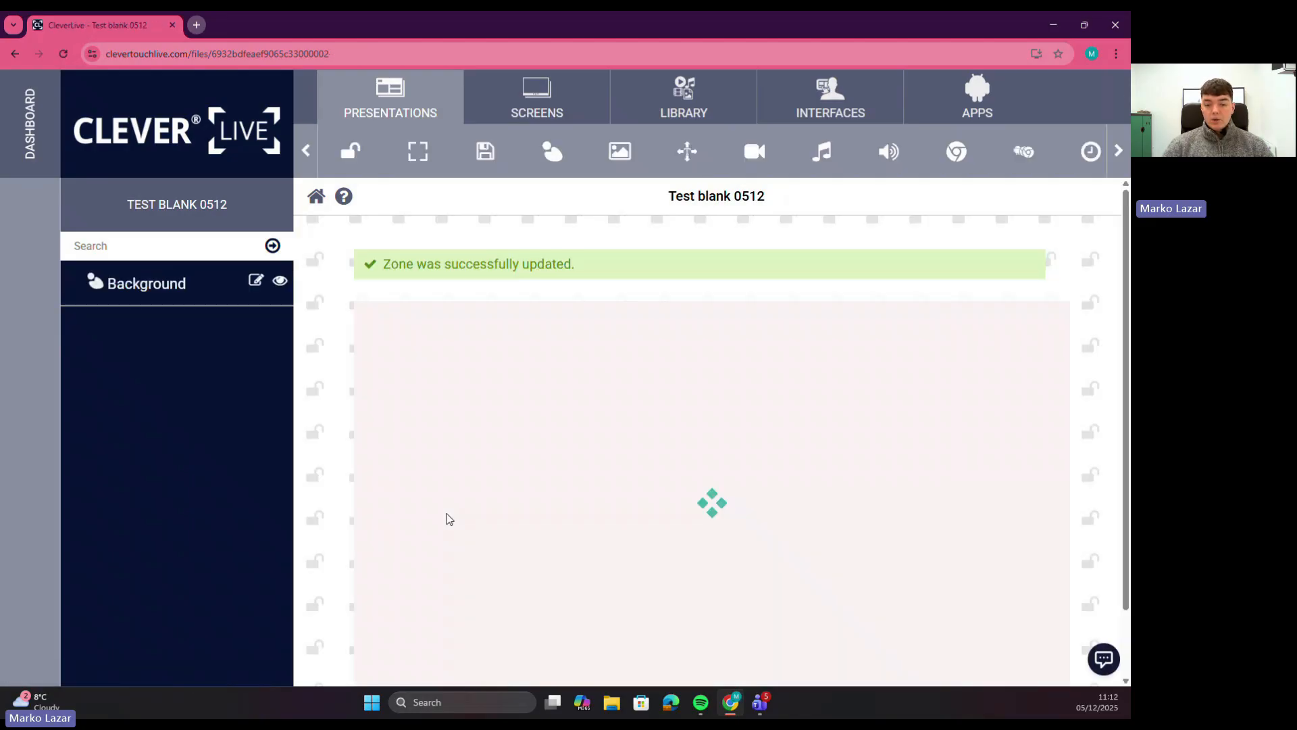
Add an Images and Backgrounds zone, enlarge it slightly, place it near the middle of the canvas, and save its layout.
{"action": "scroll", "coordinate": [414, 415], "scroll_direction": "down", "scroll_amount": 2}
{"action": "scroll", "coordinate": [446, 449], "scroll_direction": "up", "scroll_amount": 2}
{"action": "scroll", "coordinate": [460, 452], "scroll_direction": "down", "scroll_amount": 2}
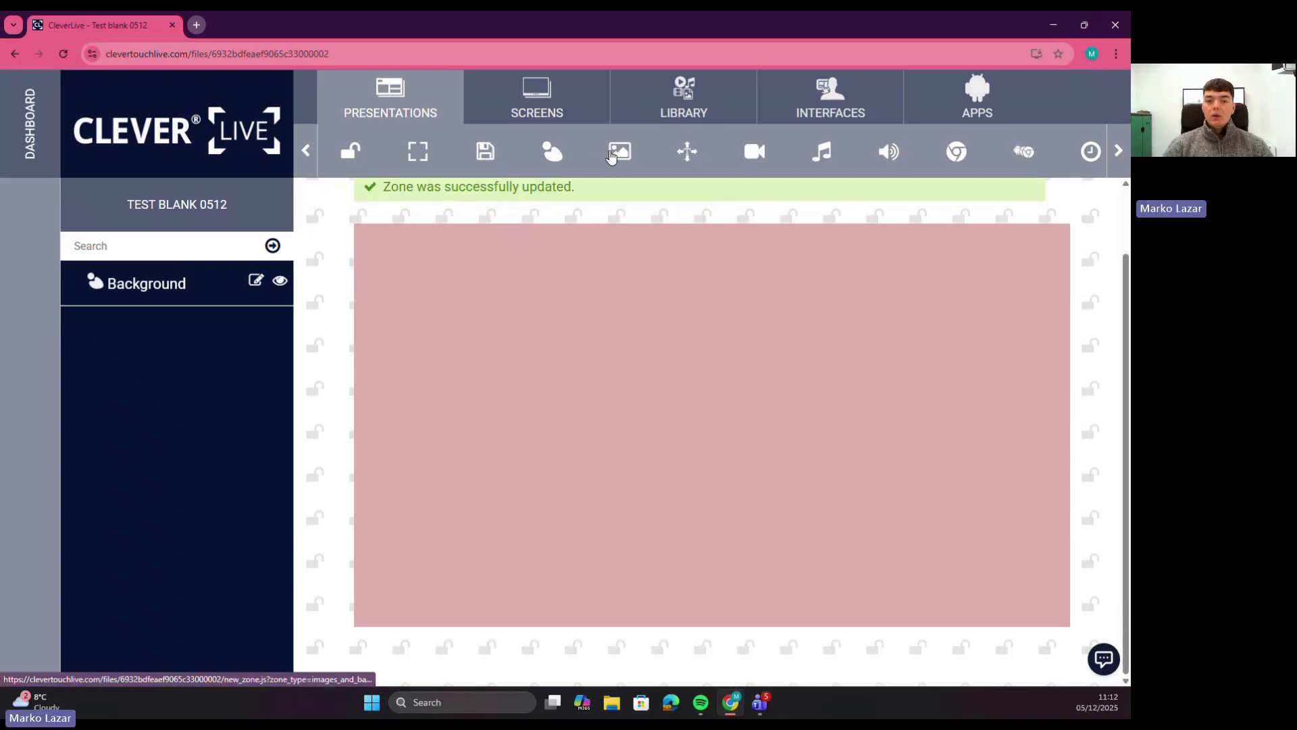
{"action": "mouse_move", "coordinate": [612, 154]}
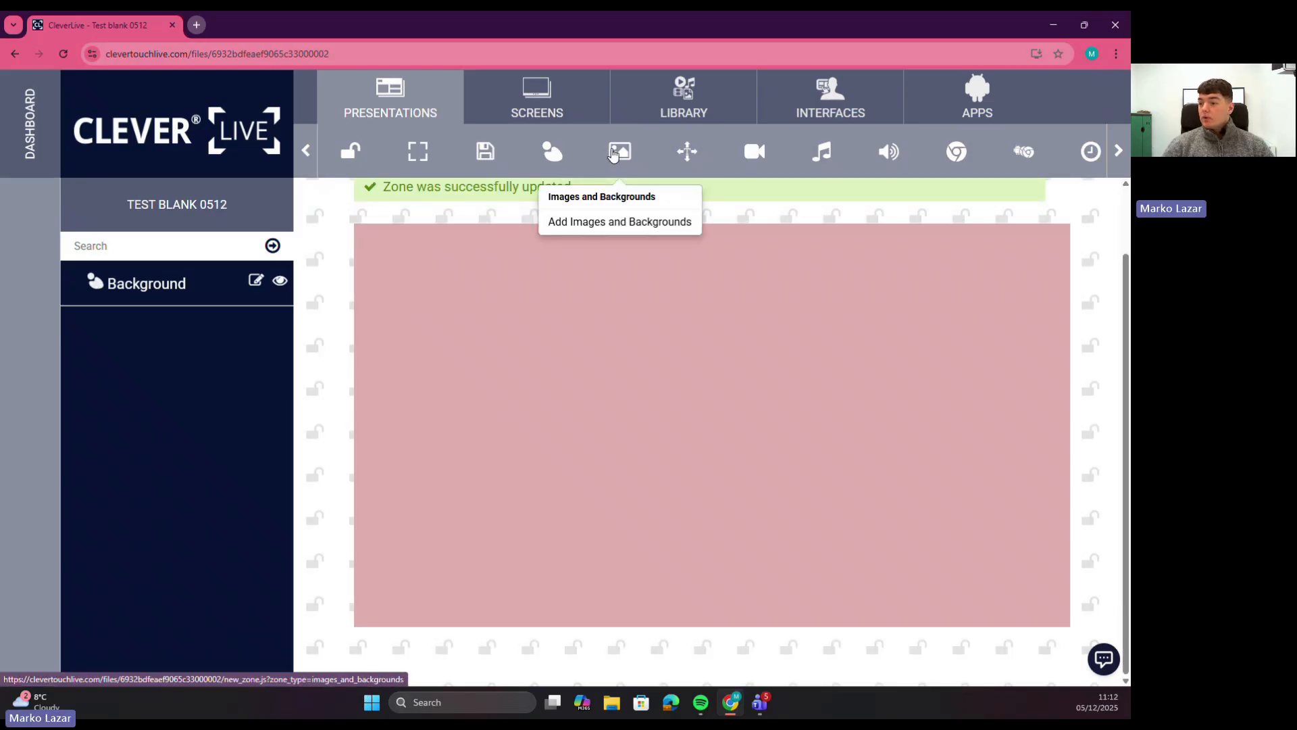
{"action": "left_click", "coordinate": [613, 154]}
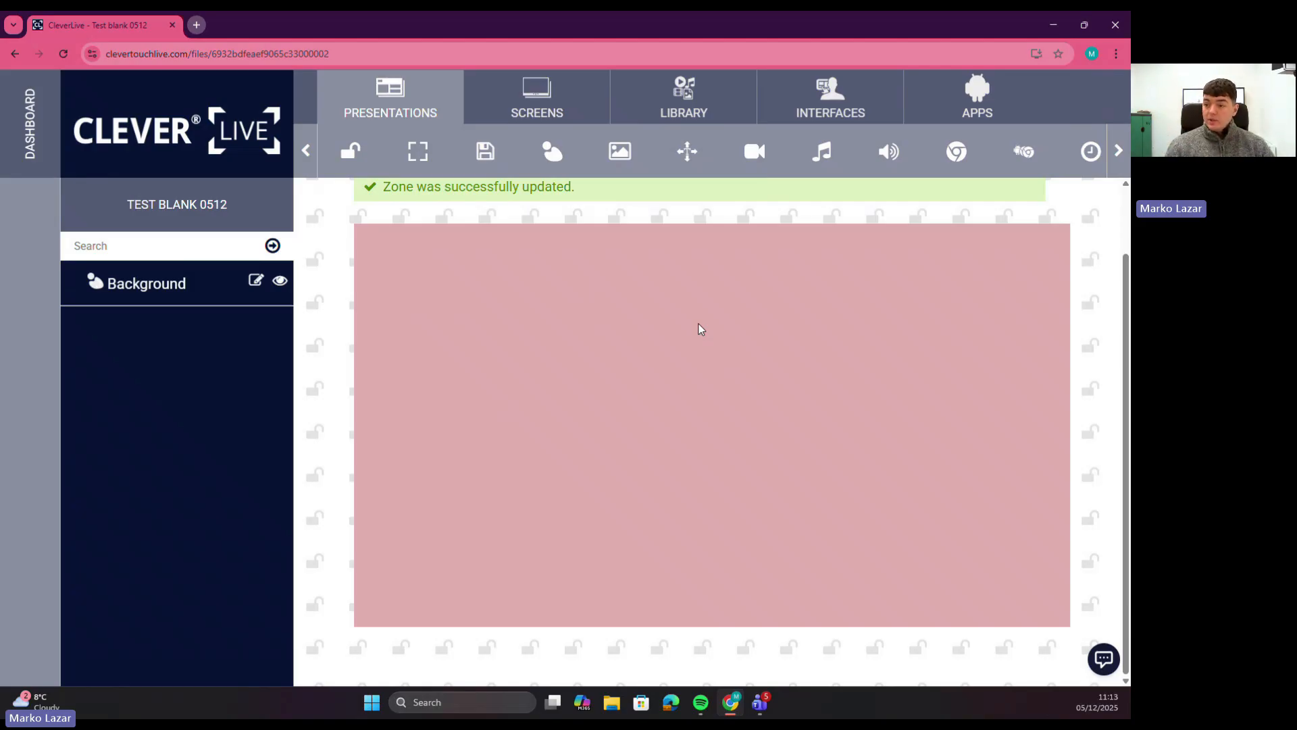
{"action": "left_click", "coordinate": [622, 152]}
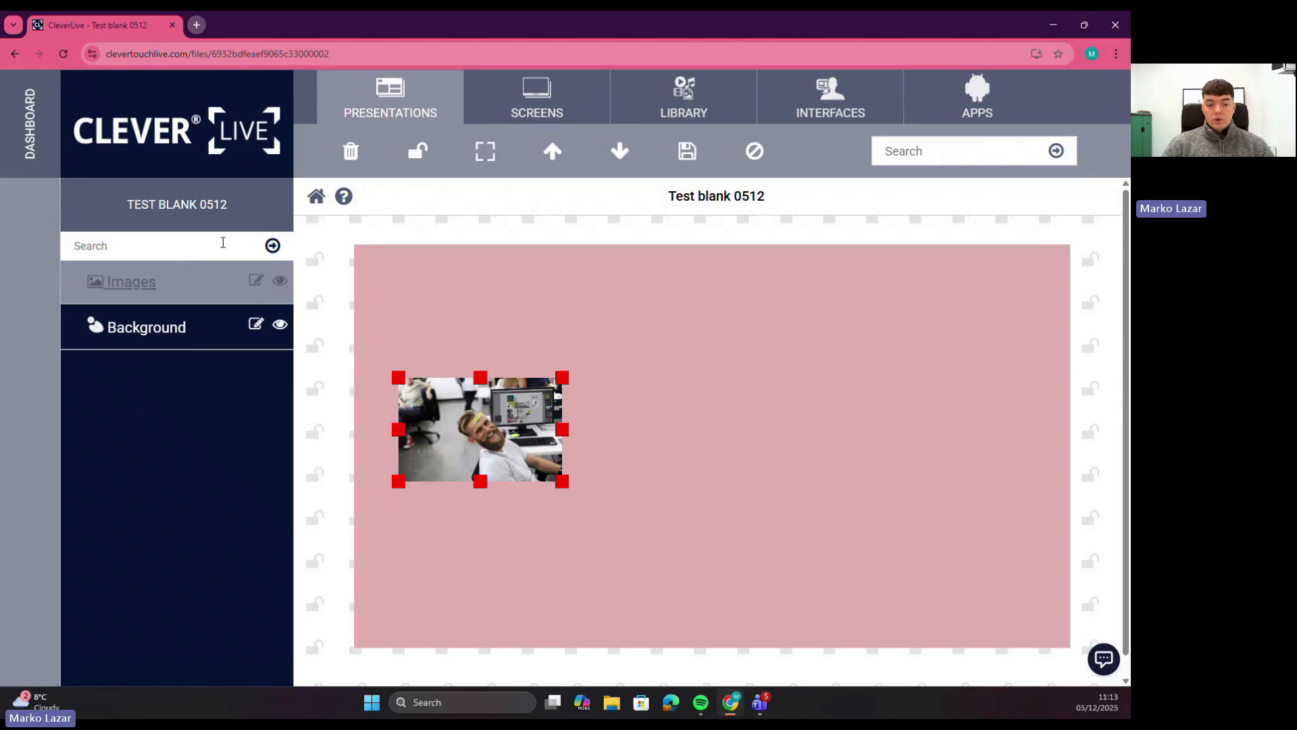
{"action": "left_click_drag", "start_coordinate": [468, 463], "coordinate": [775, 490]}
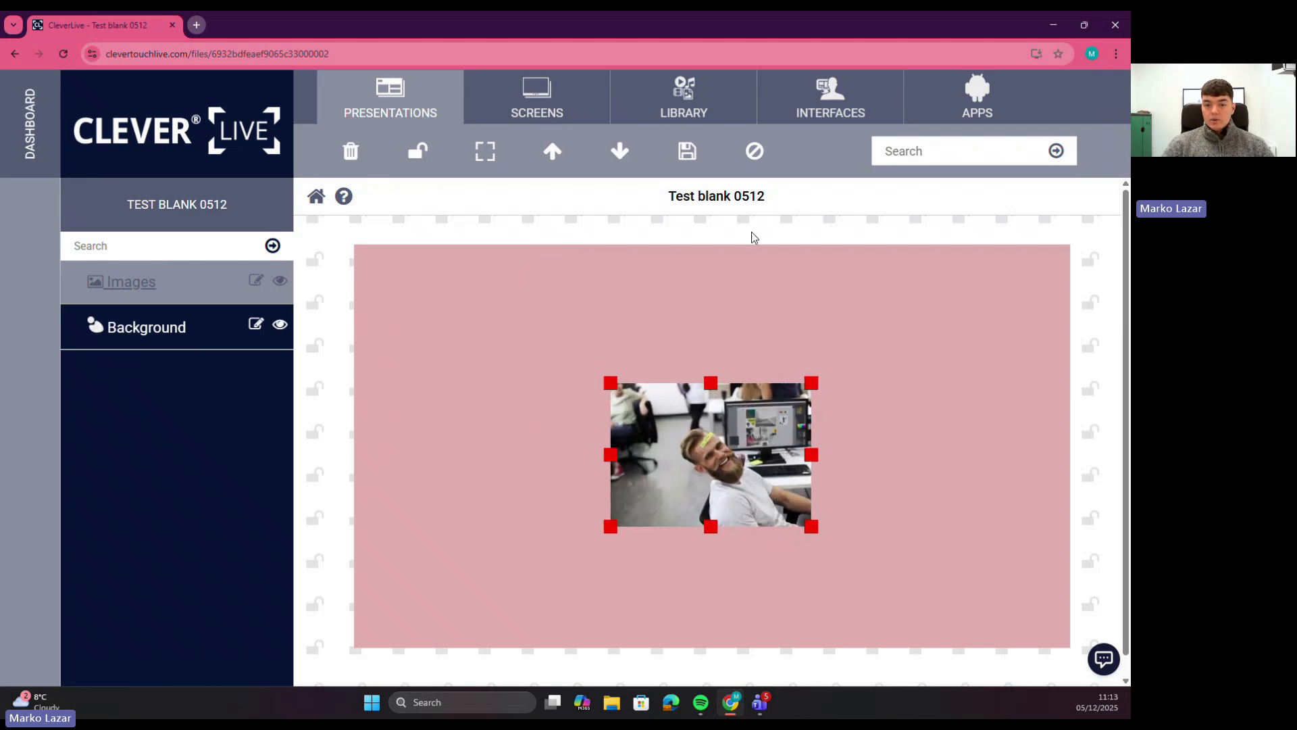
{"action": "left_click", "coordinate": [676, 157]}
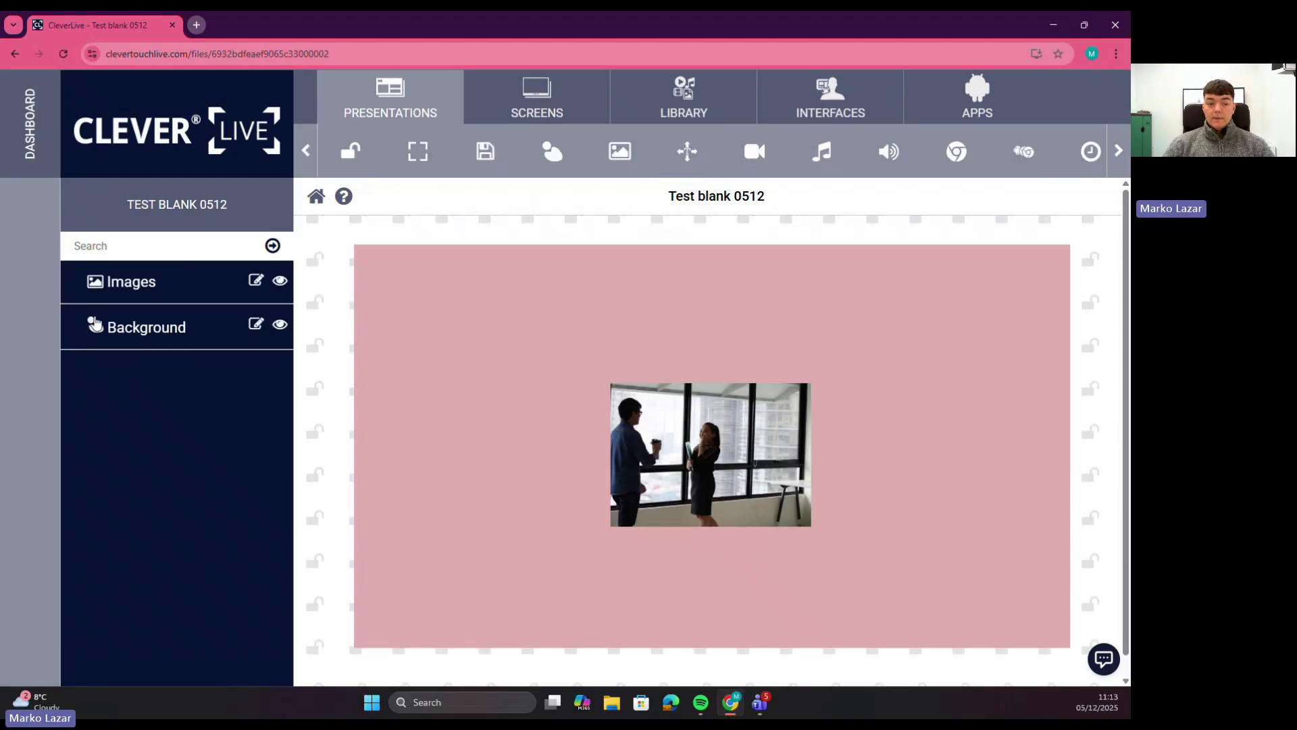
Open the Images zone for editing and delete the sample images 2.jpg and 1.jpg.
{"action": "left_click", "coordinate": [196, 292]}
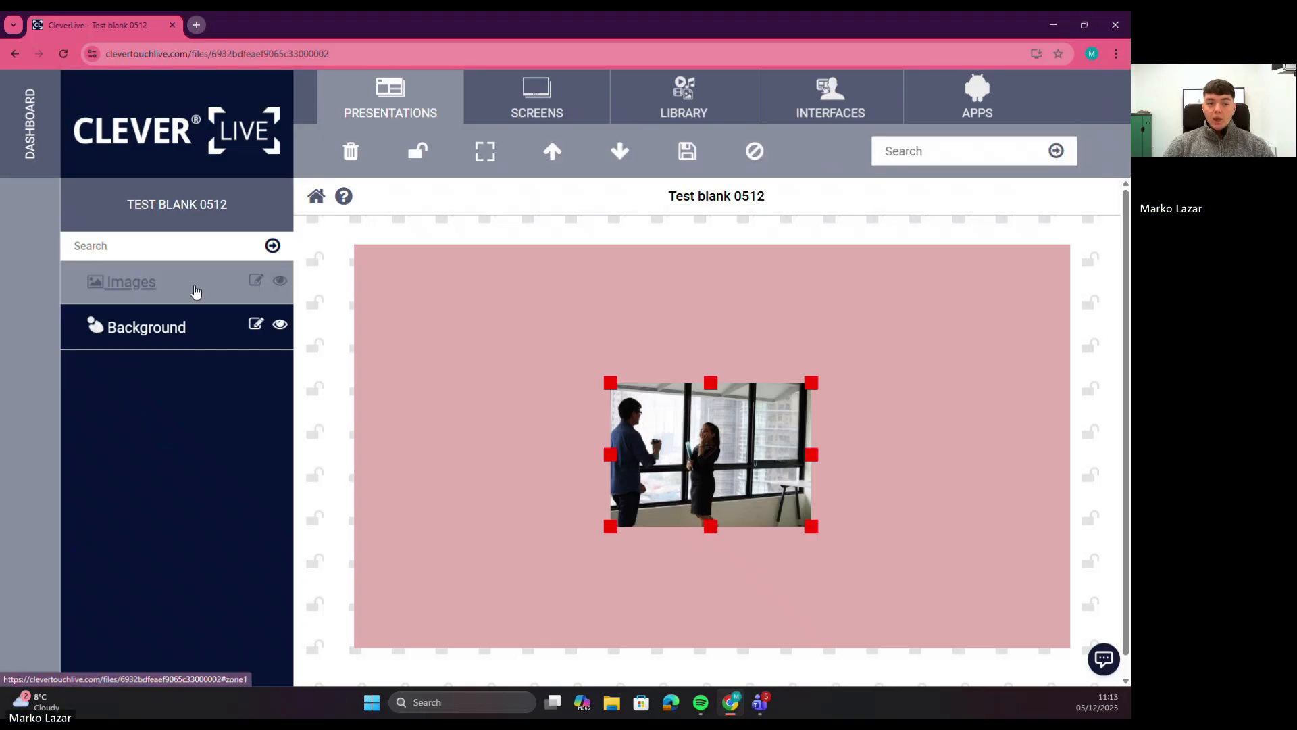
{"action": "left_click", "coordinate": [256, 281]}
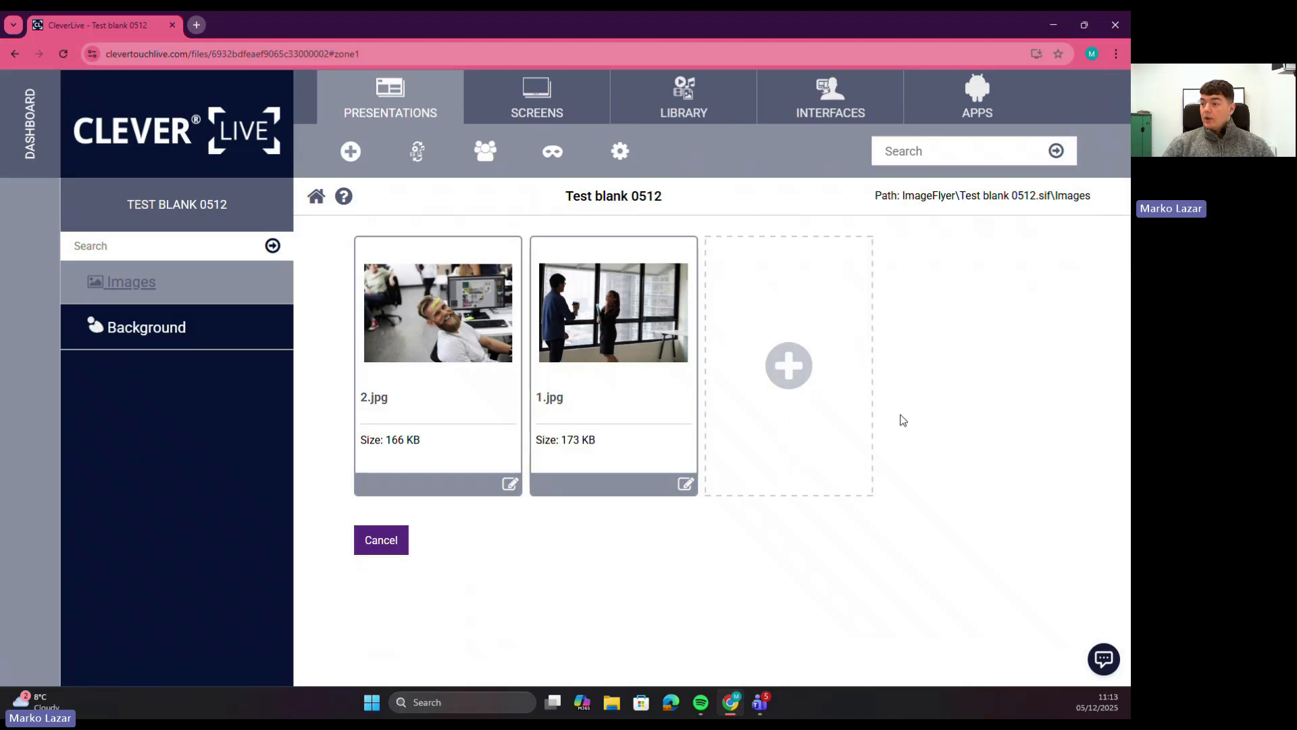
{"action": "left_click", "coordinate": [624, 347]}
{"action": "left_click", "coordinate": [409, 251]}
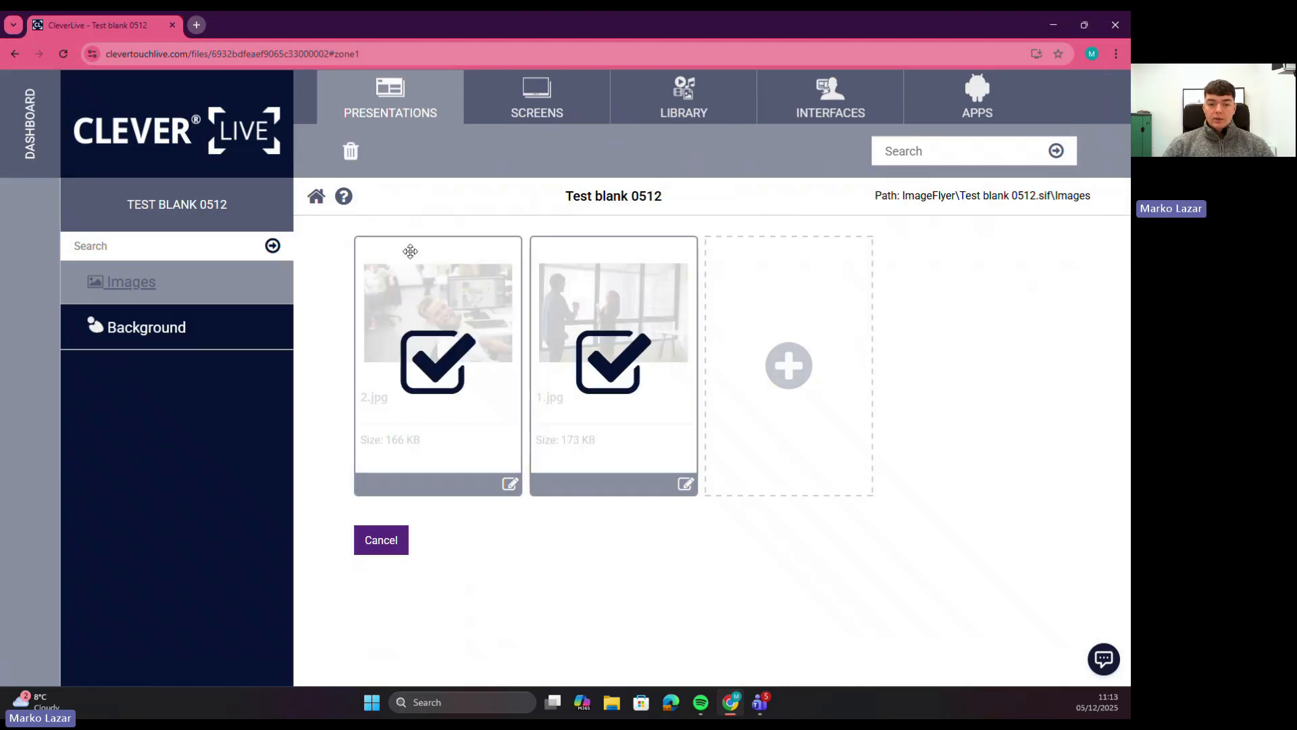
{"action": "left_click", "coordinate": [349, 155]}
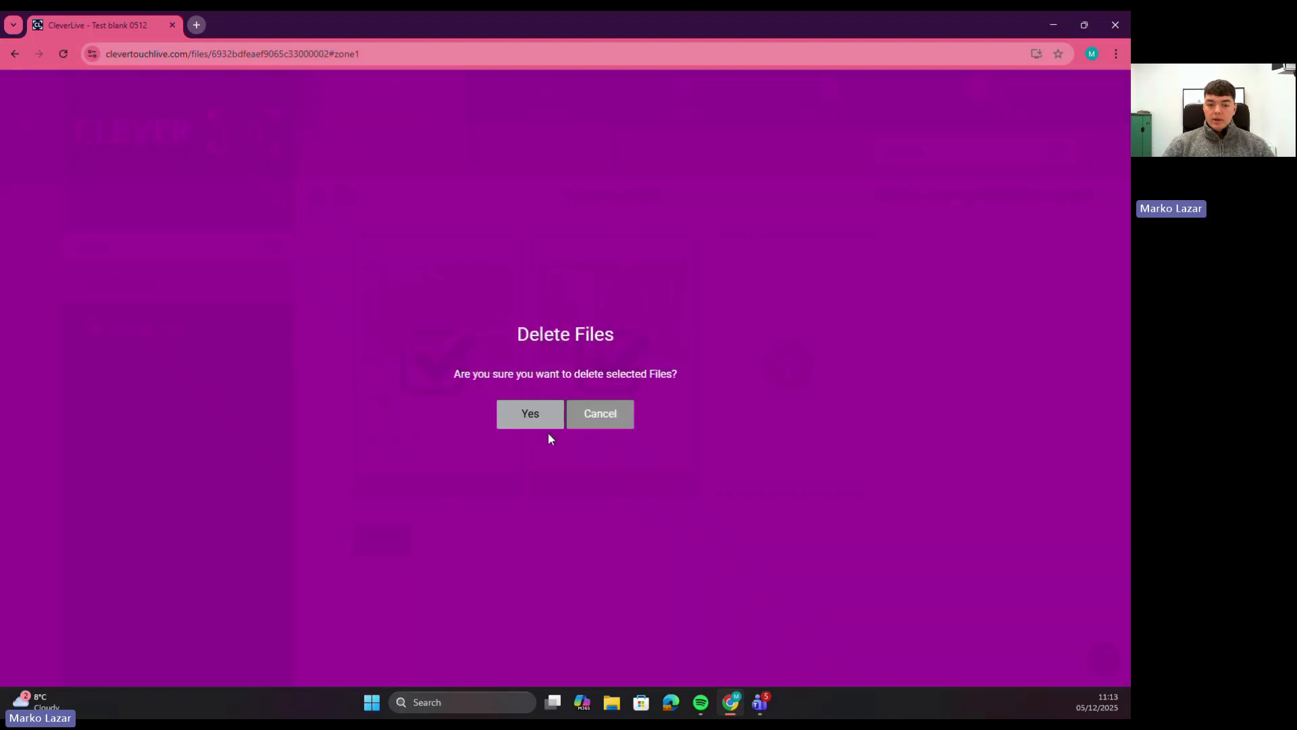
{"action": "left_click", "coordinate": [537, 417]}
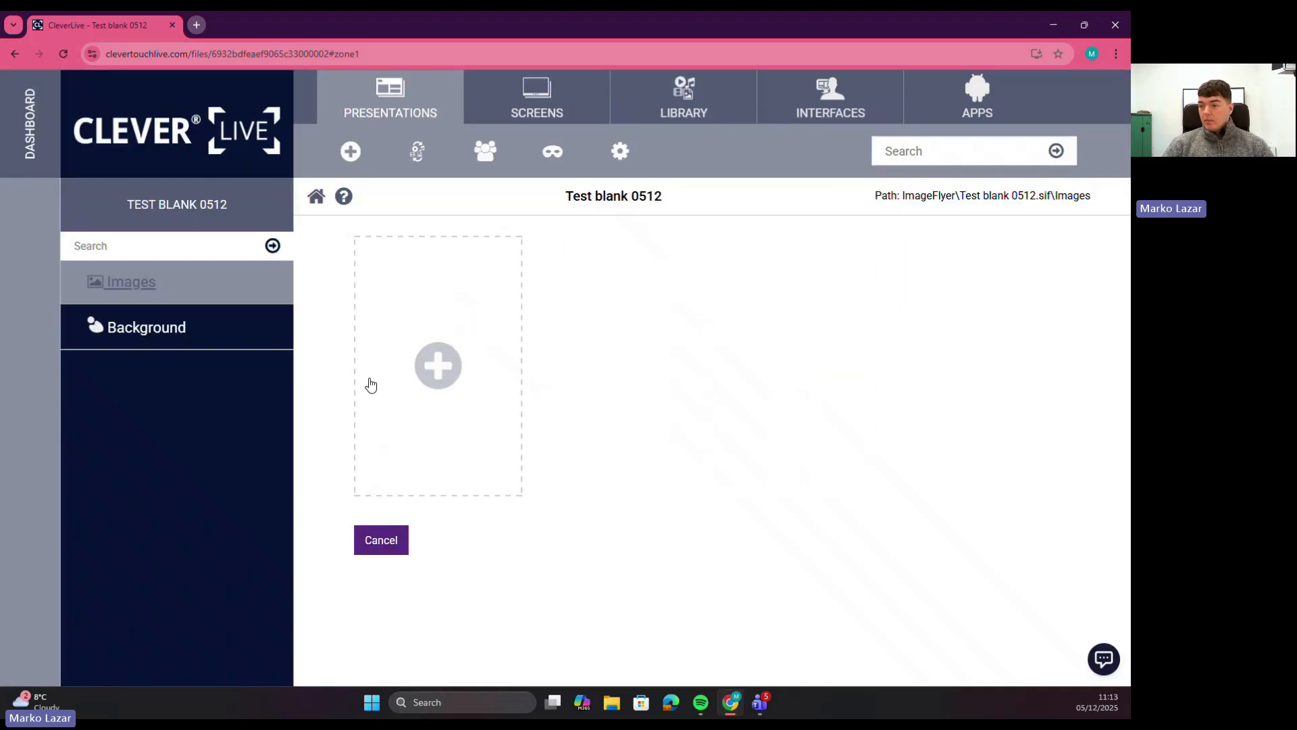
Upload IMG_3120.jpeg to the Images zone and finish the upload.
{"action": "left_click", "coordinate": [435, 364]}
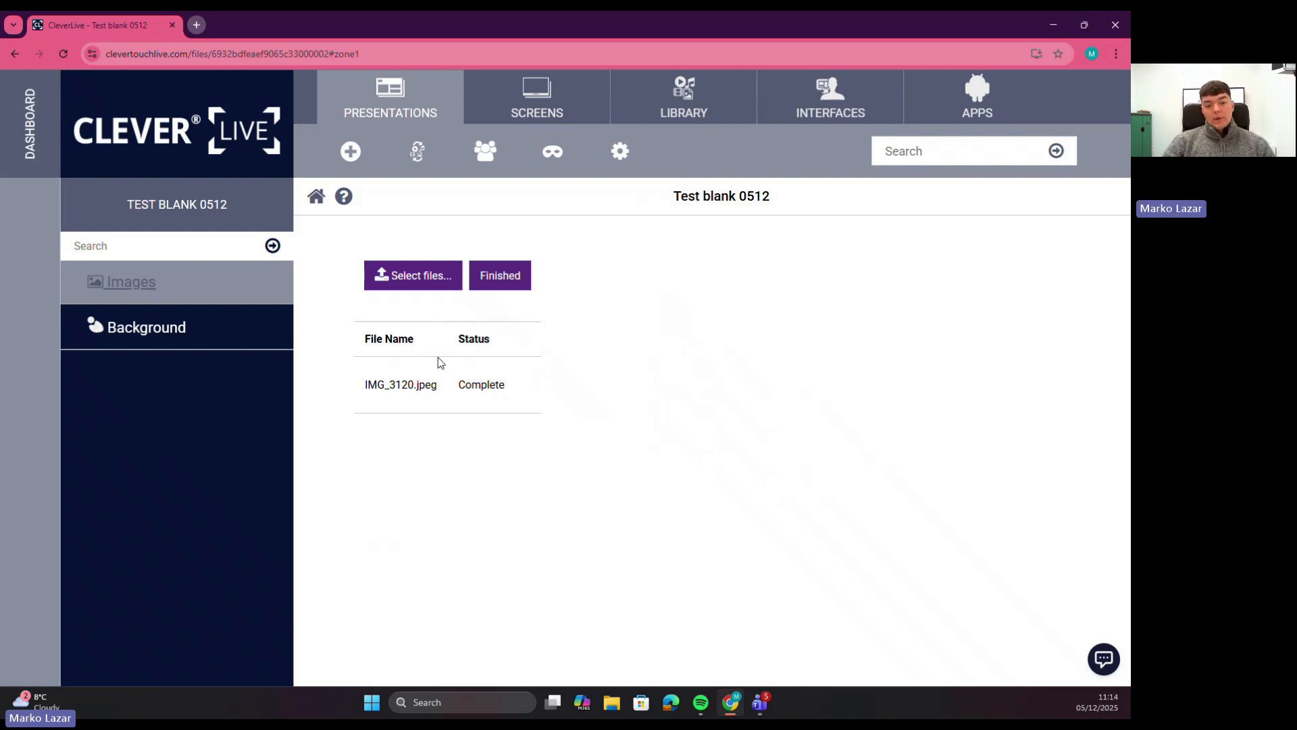
{"action": "left_click_drag", "start_coordinate": [465, 384], "coordinate": [593, 405]}
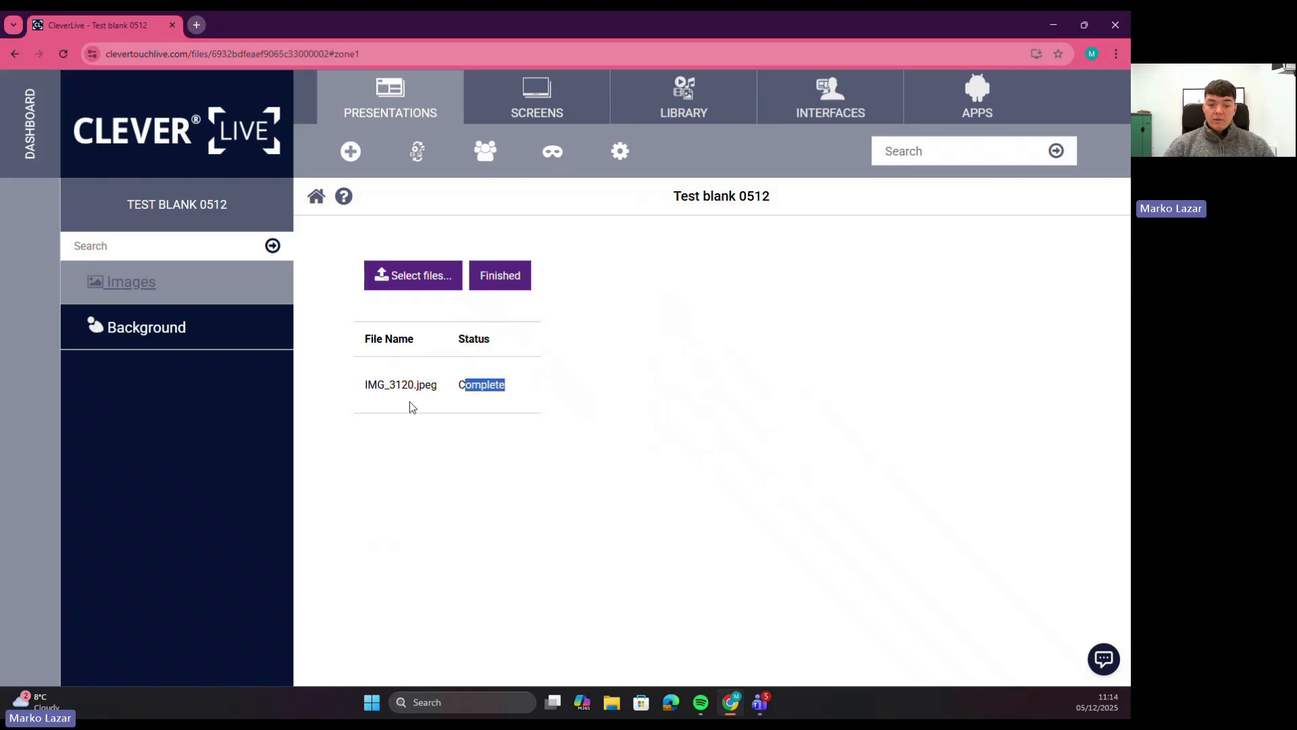
{"action": "left_click", "coordinate": [530, 351]}
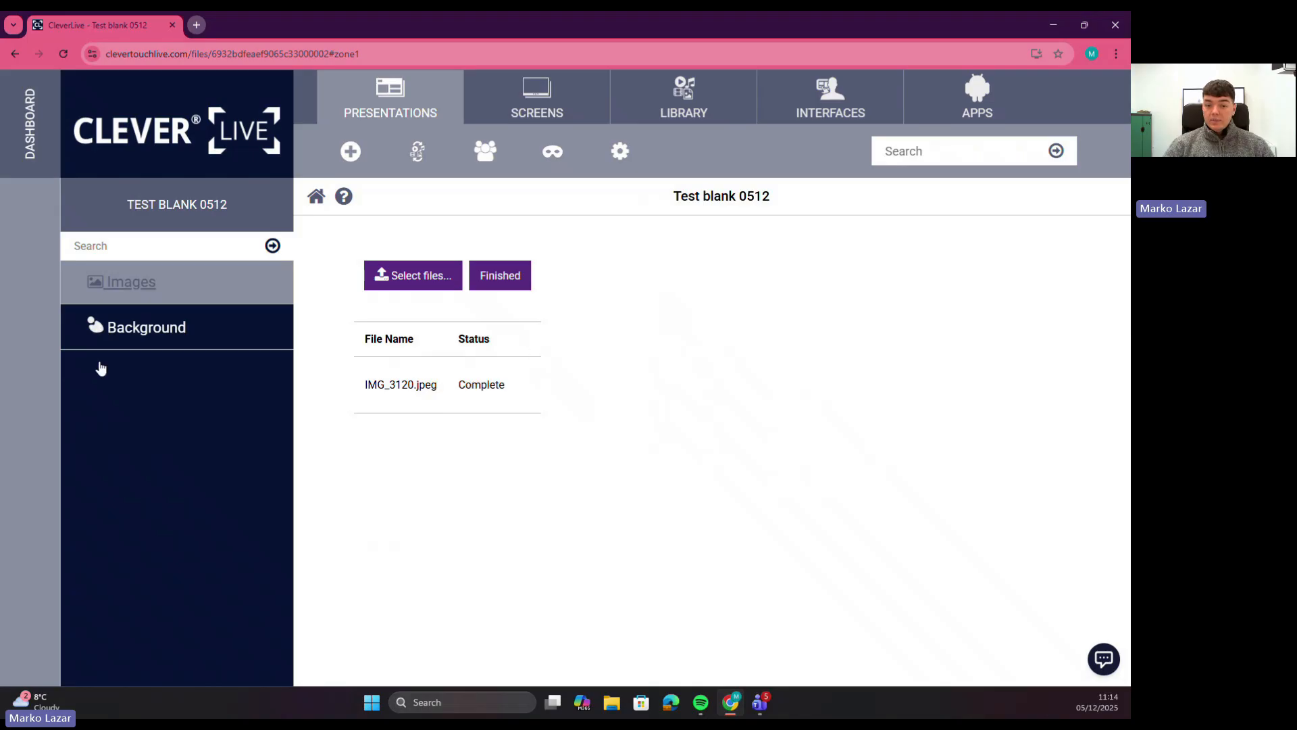
{"action": "left_click", "coordinate": [501, 287]}
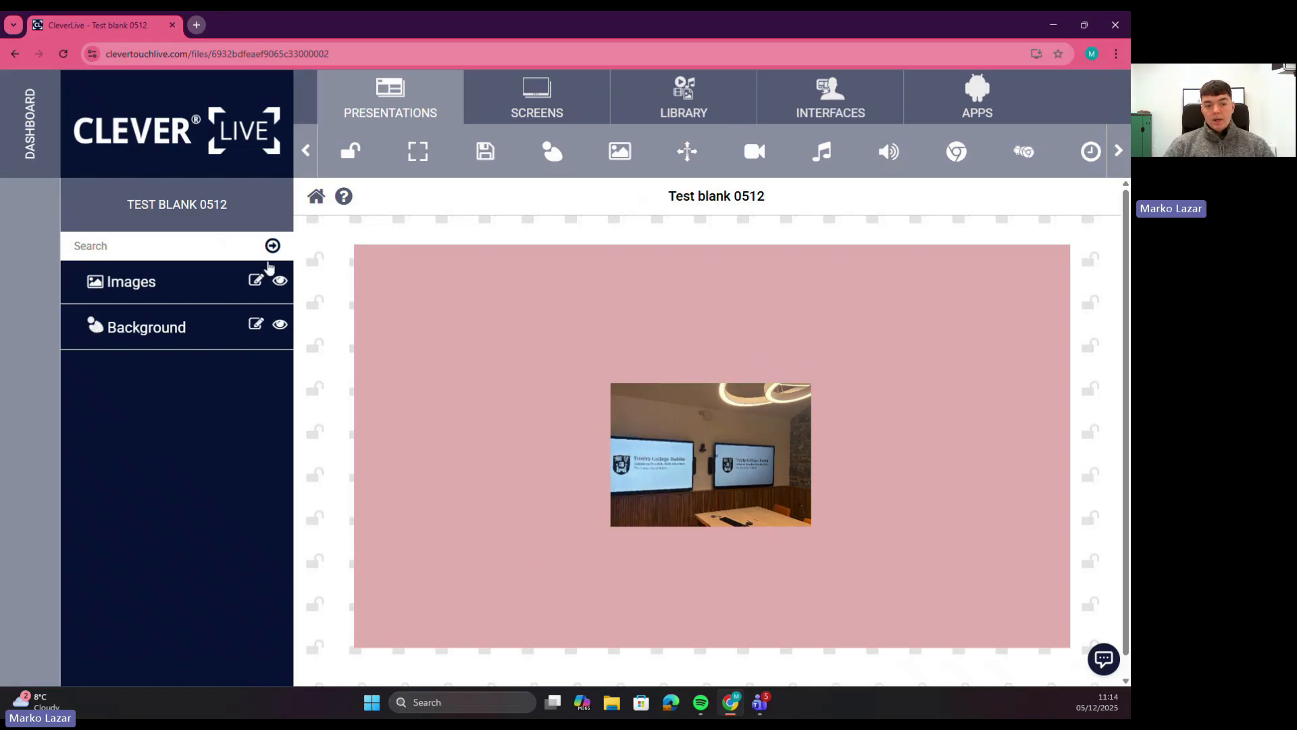
Open the Images zone's settings and set its animation to Just Appearing.
{"action": "left_click", "coordinate": [255, 280]}
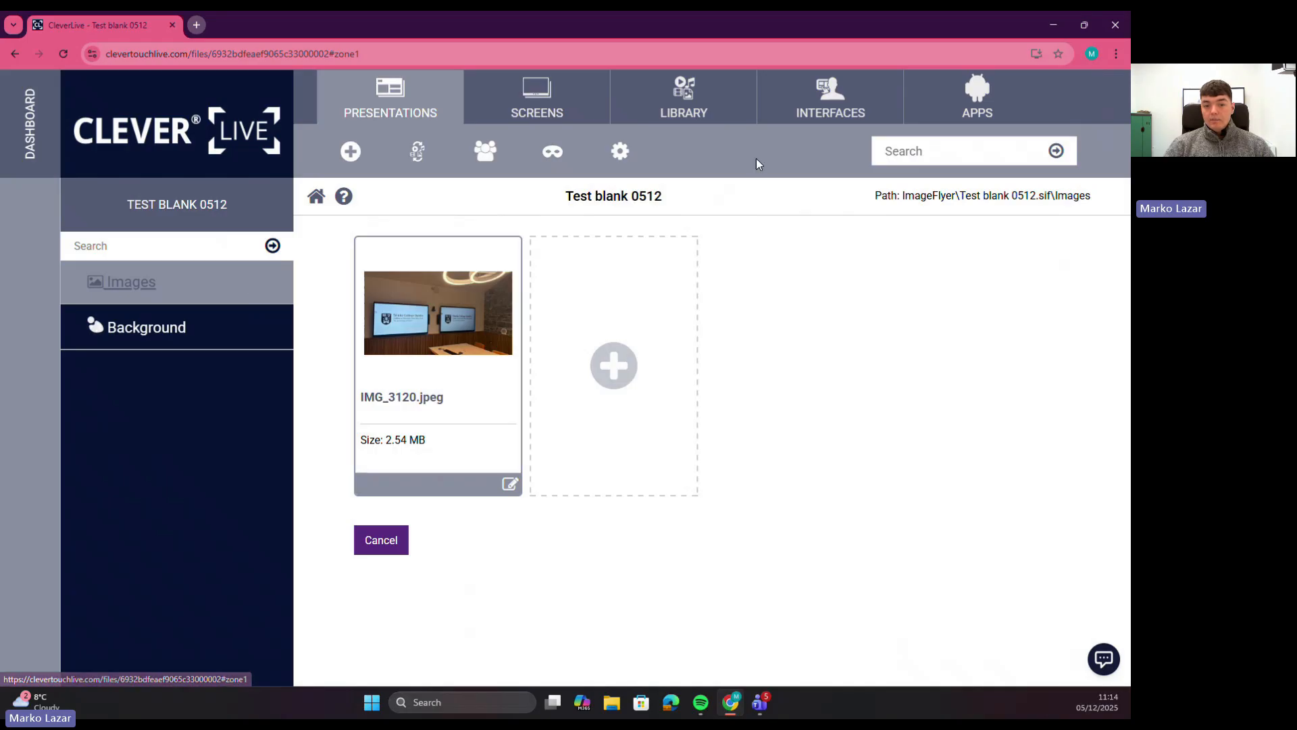
{"action": "left_click", "coordinate": [620, 152]}
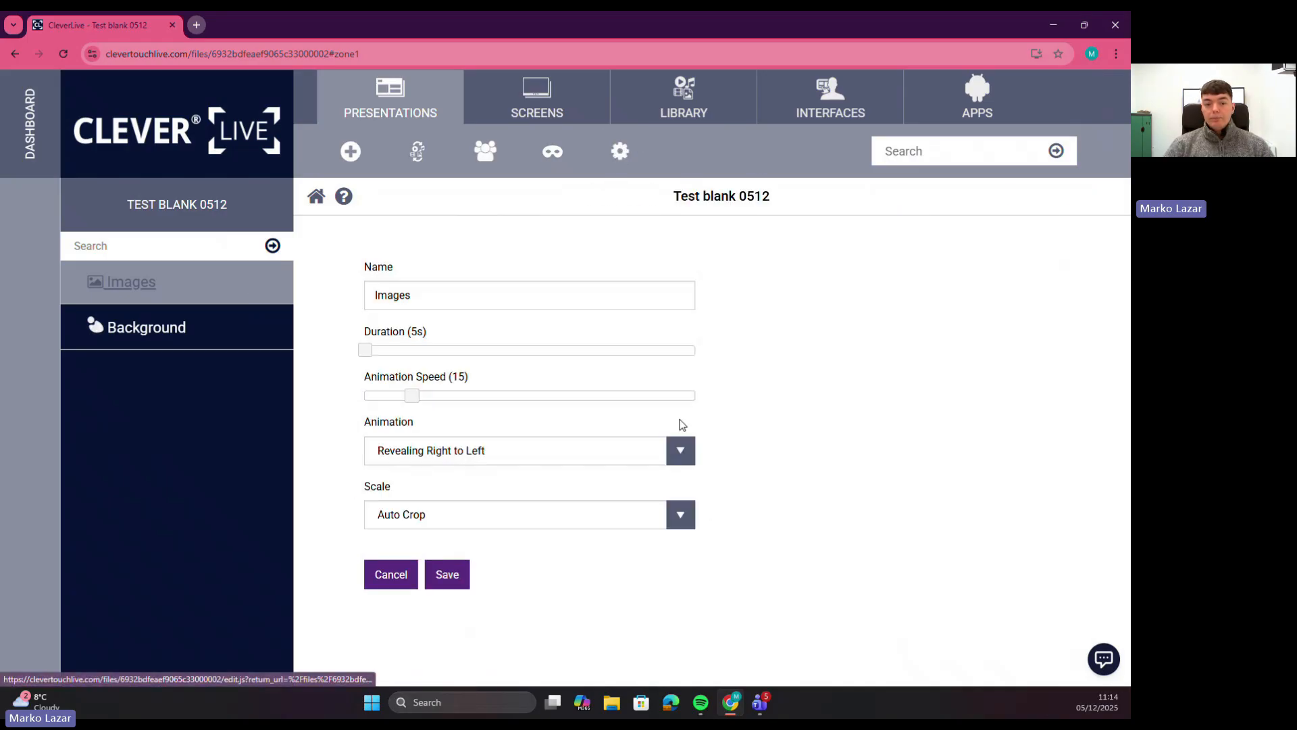
{"action": "left_click", "coordinate": [423, 460]}
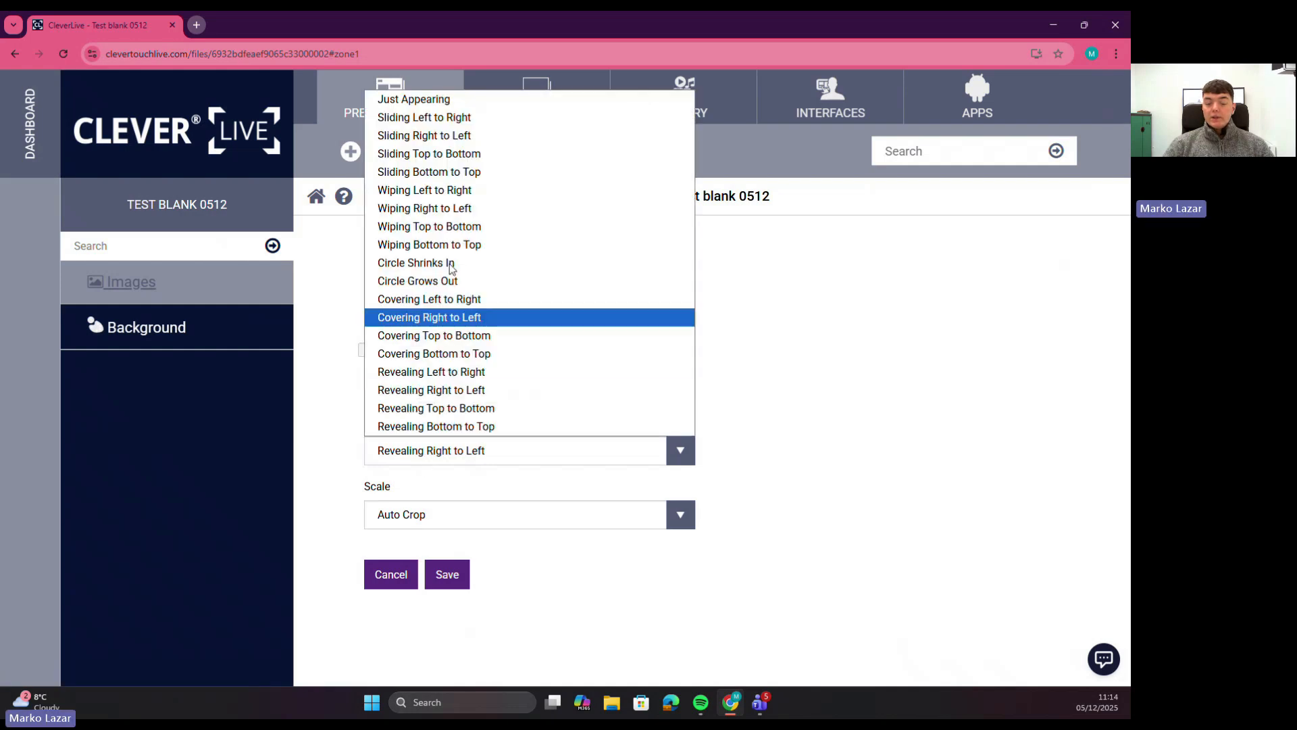
{"action": "left_click", "coordinate": [444, 101]}
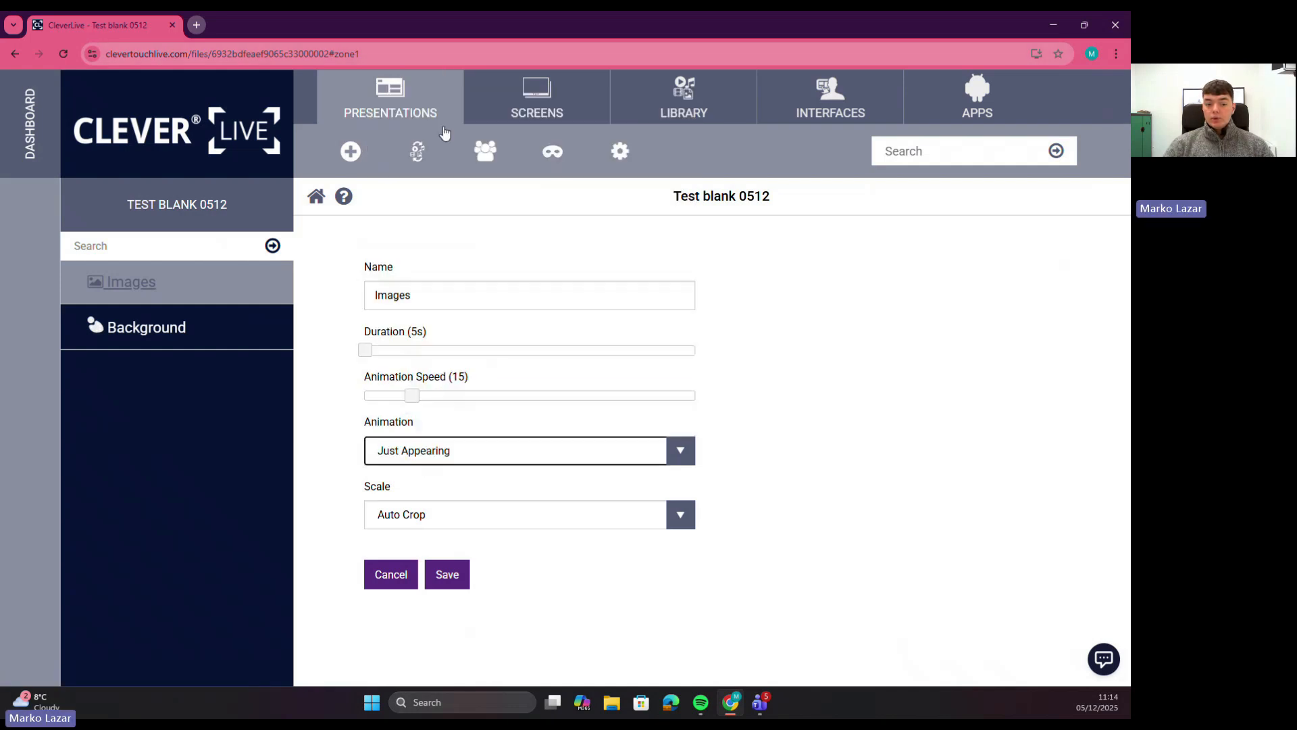
{"action": "left_click", "coordinate": [522, 463]}
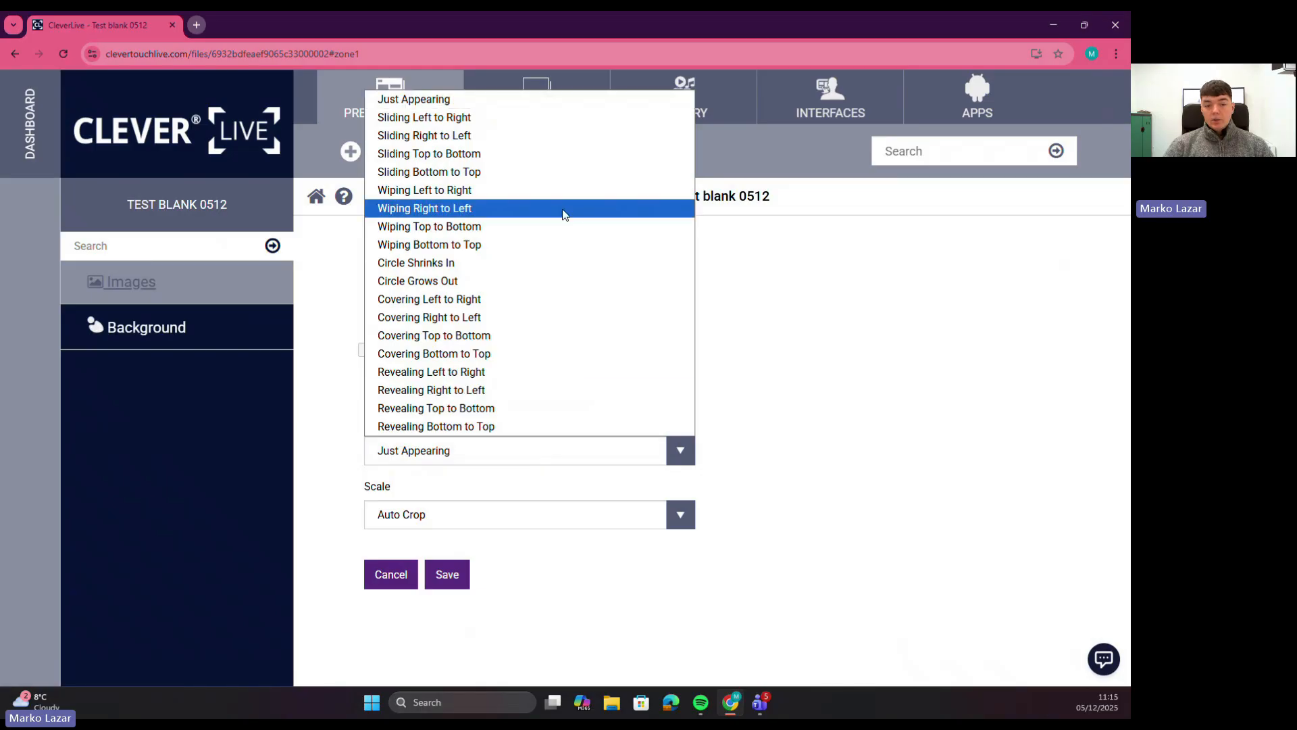
{"action": "left_click", "coordinate": [425, 462]}
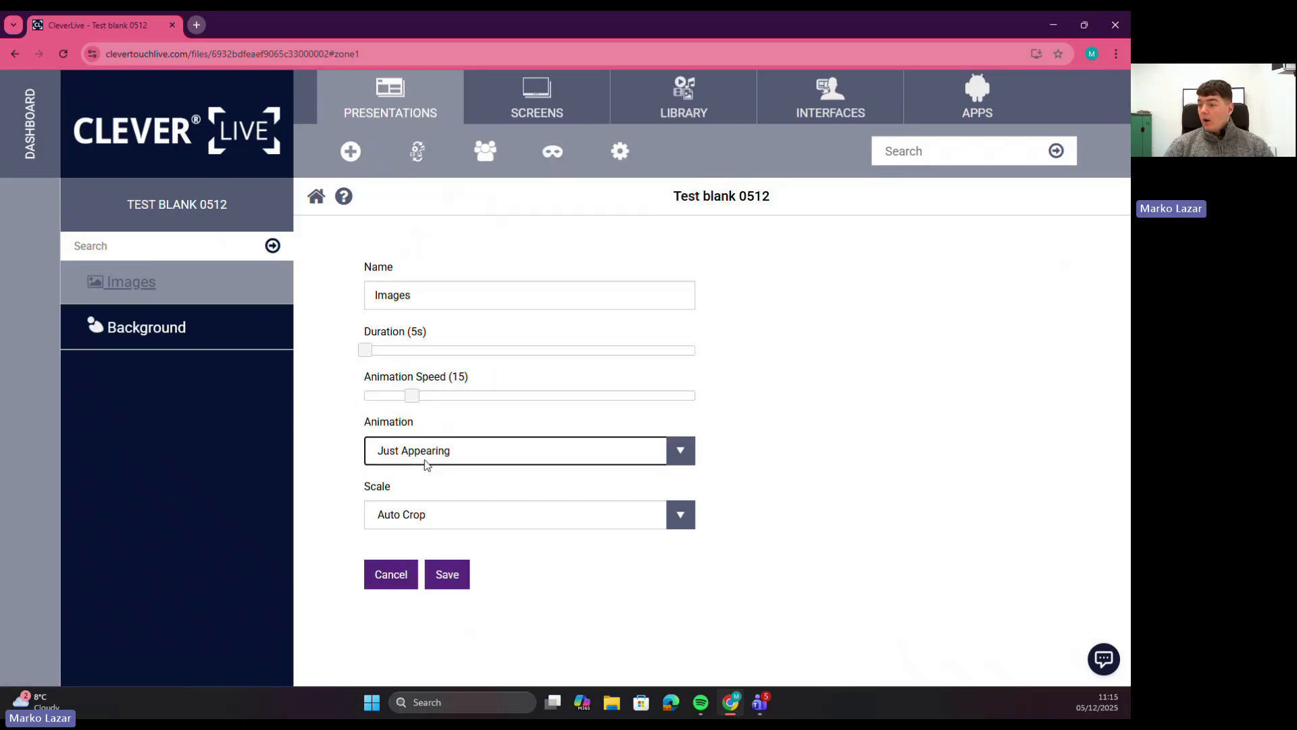
Check the Images zone's scale options, keep Auto Crop, and save the zone settings.
{"action": "left_click", "coordinate": [447, 526]}
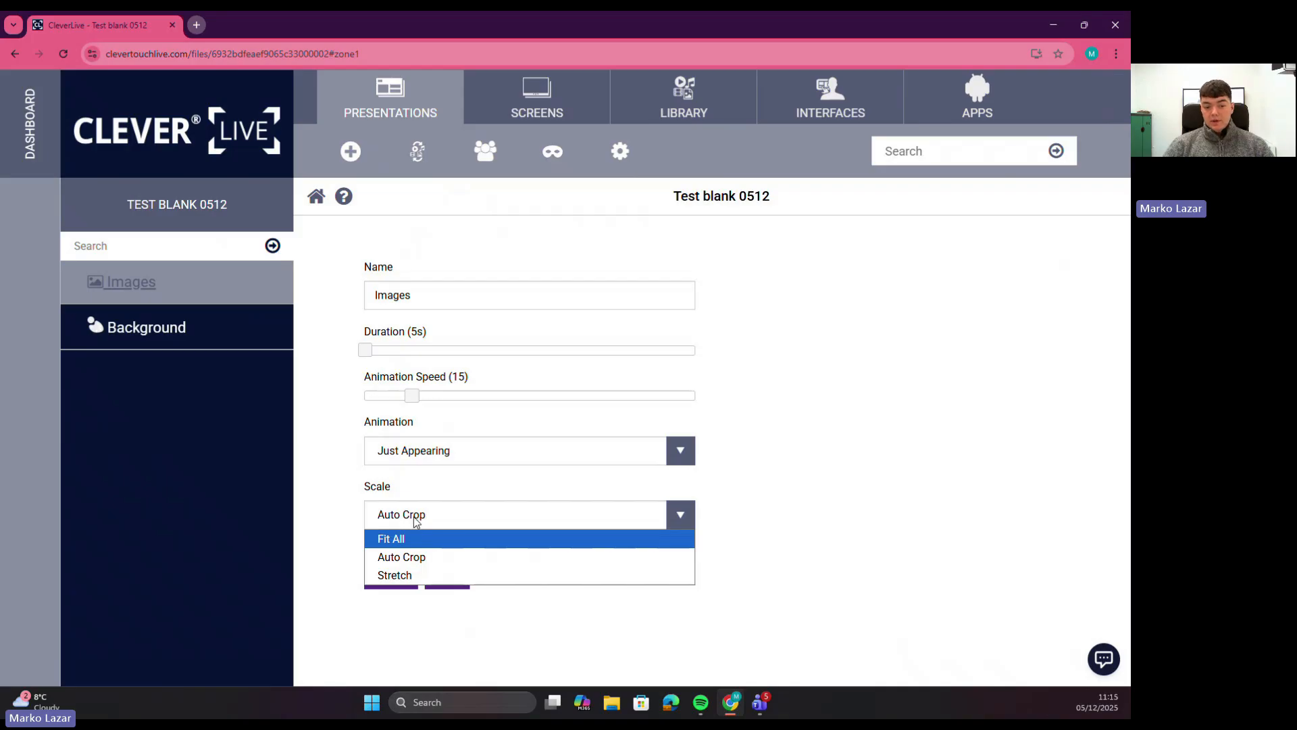
{"action": "left_click", "coordinate": [412, 521]}
{"action": "left_click", "coordinate": [418, 525]}
{"action": "left_click", "coordinate": [419, 526]}
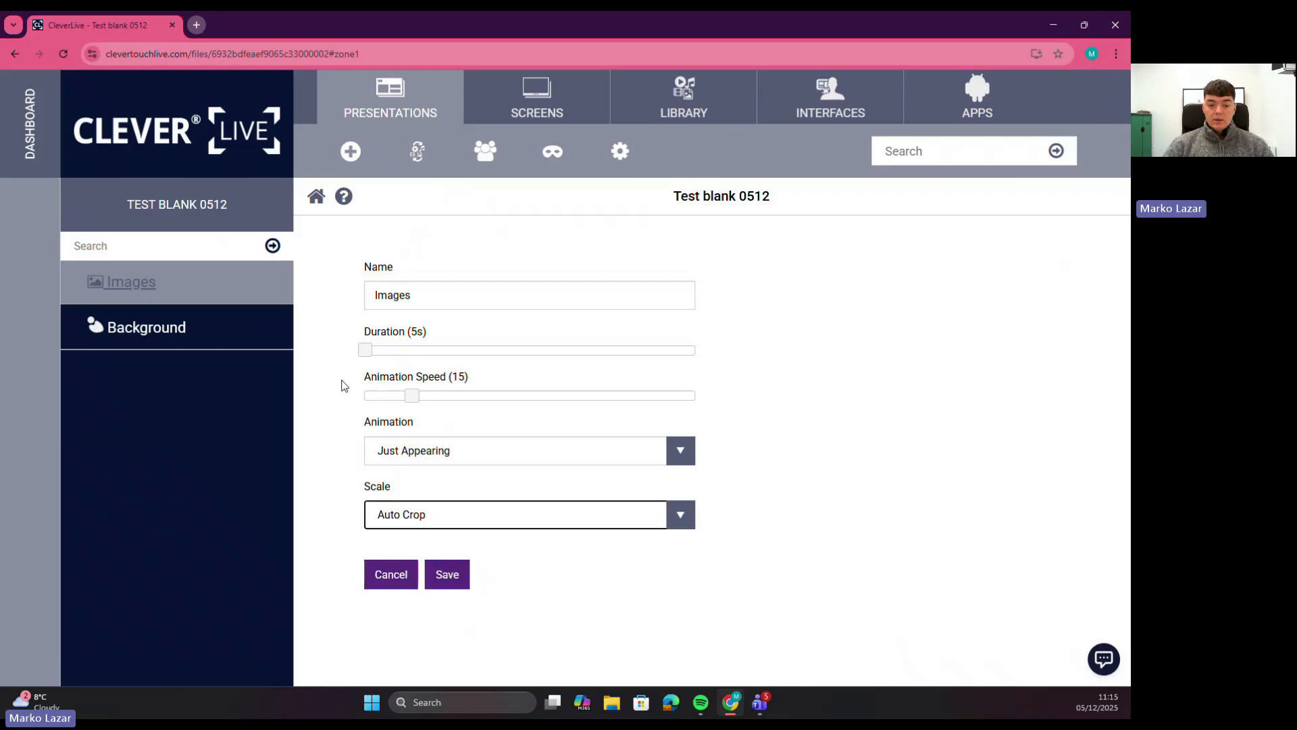
{"action": "left_click", "coordinate": [447, 575]}
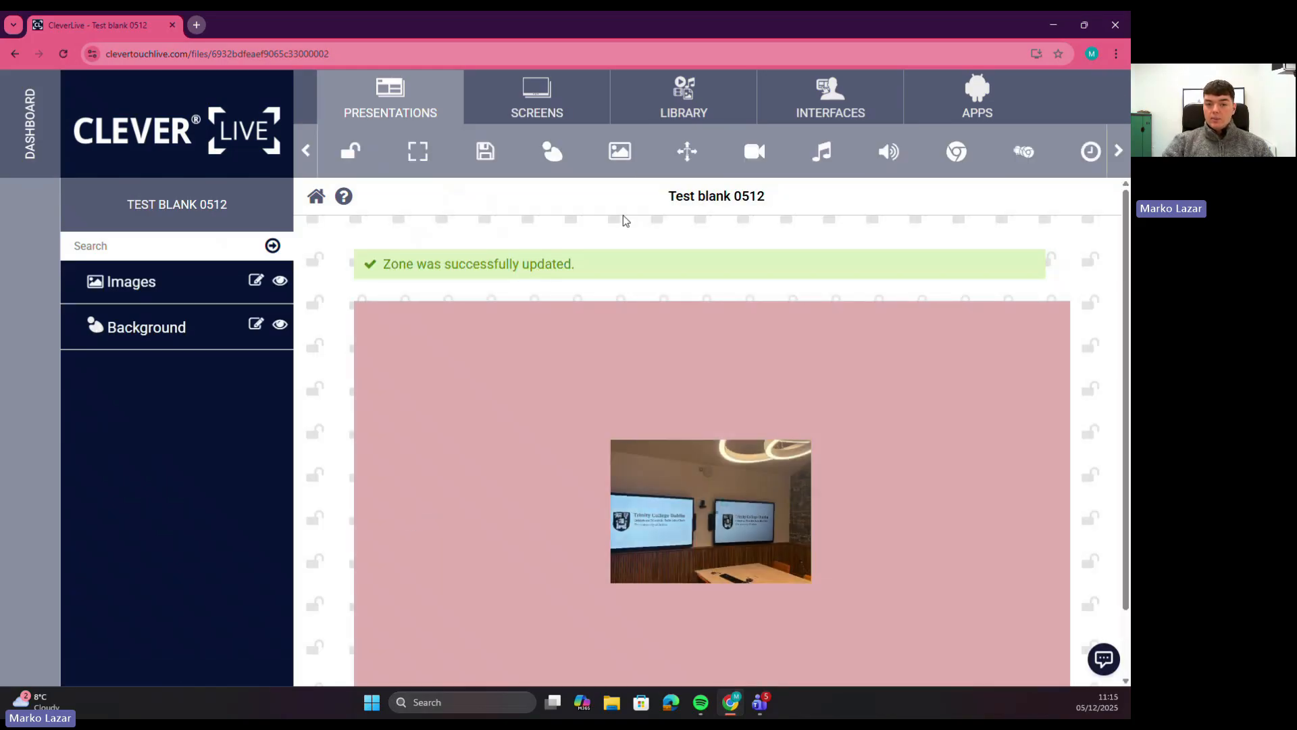
Add a Rolling Text zone in the canvas's upper-left corner, make it wider and shorter, and save its layout.
{"action": "mouse_move", "coordinate": [688, 151]}
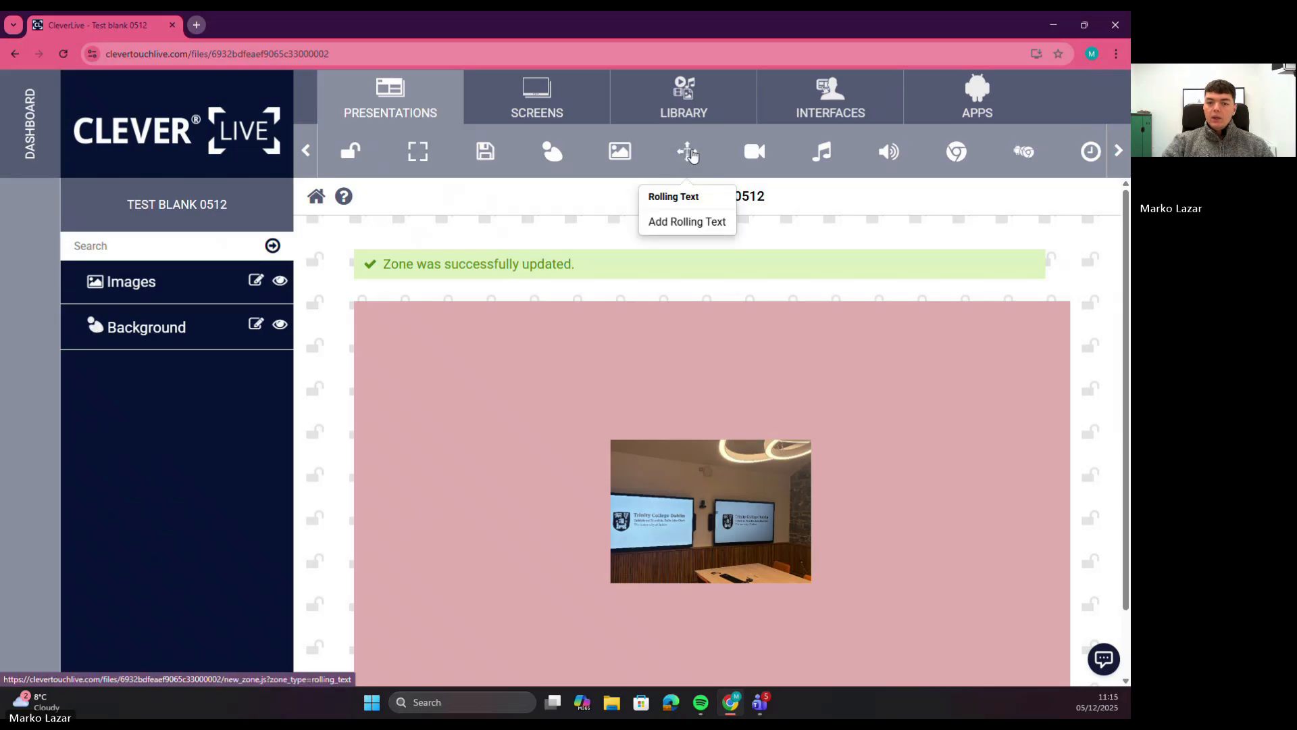
{"action": "left_click", "coordinate": [693, 156]}
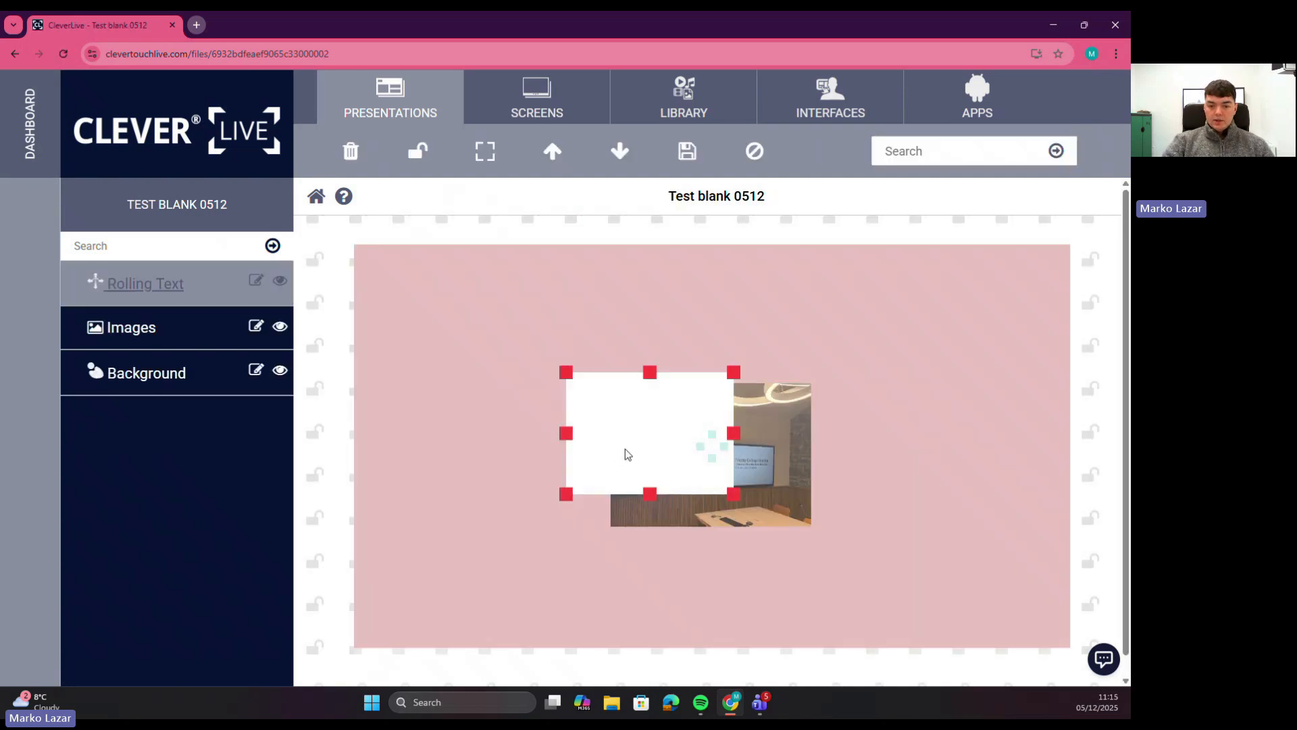
{"action": "left_click_drag", "start_coordinate": [625, 455], "coordinate": [403, 327]}
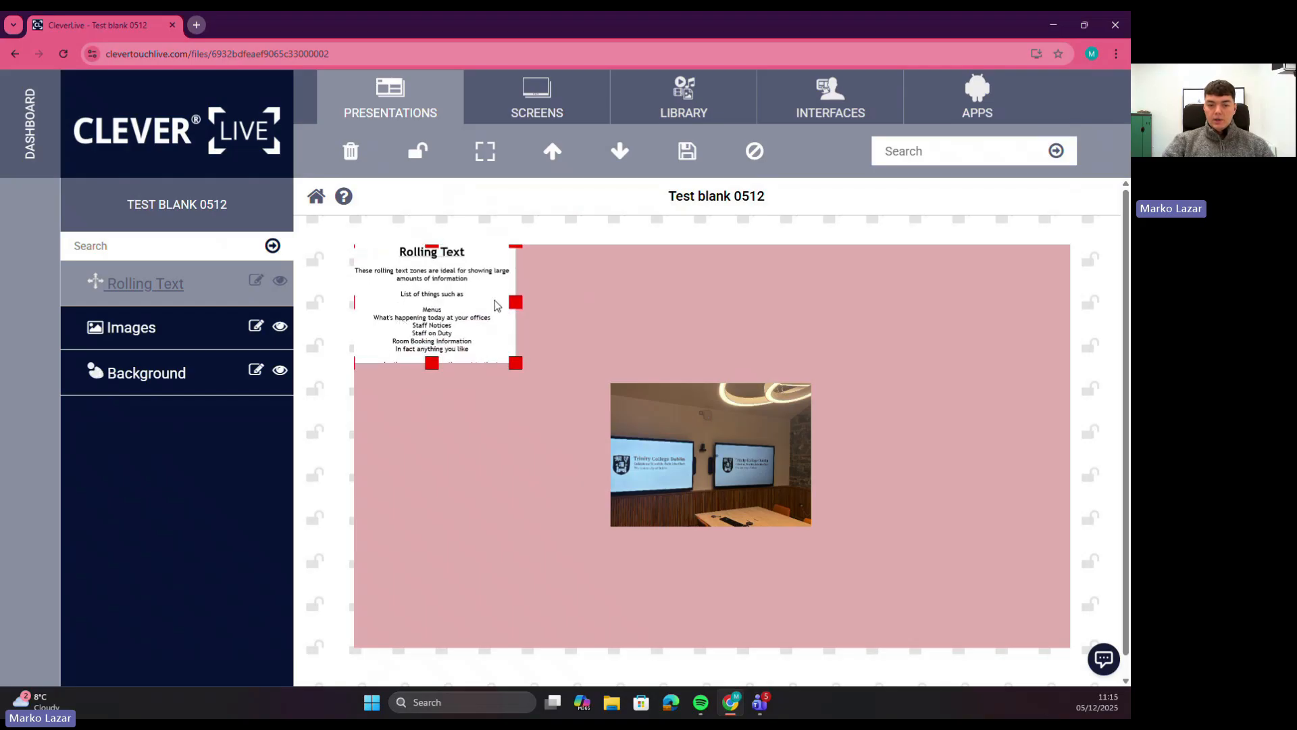
{"action": "left_click_drag", "start_coordinate": [511, 312], "coordinate": [568, 311]}
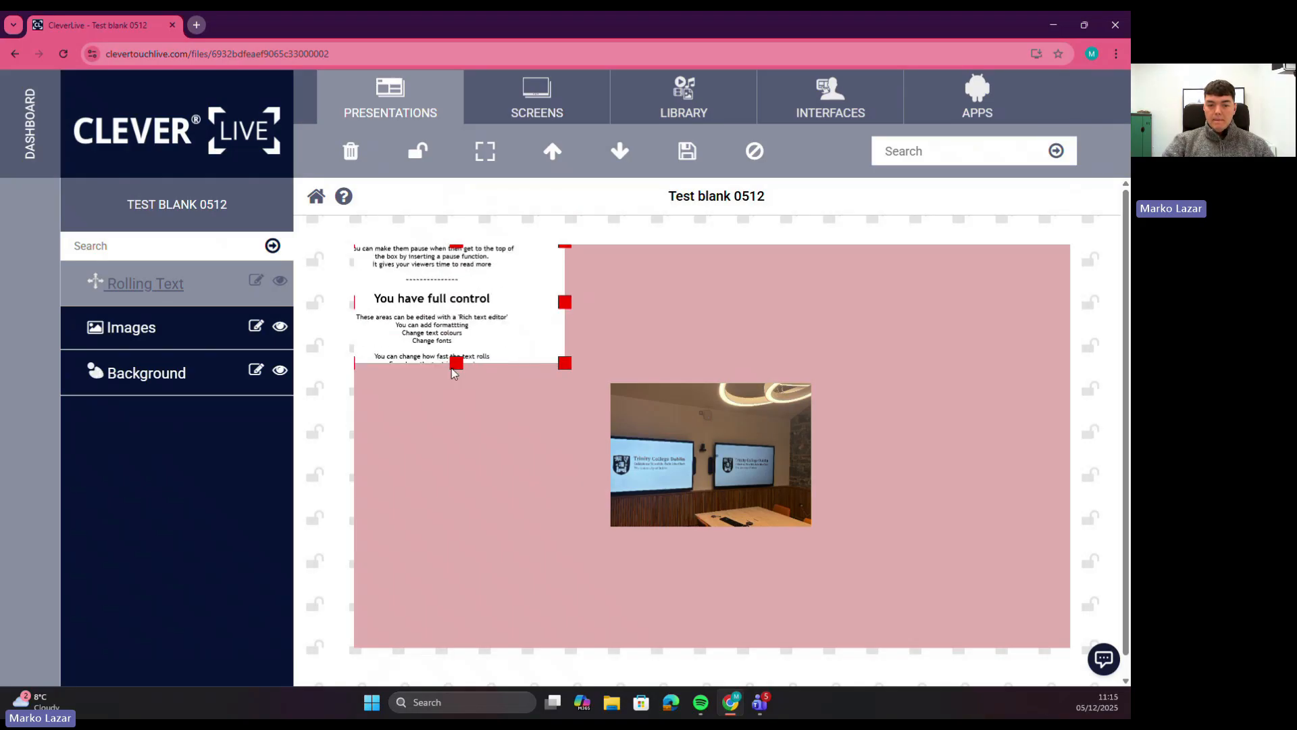
{"action": "left_click_drag", "start_coordinate": [459, 365], "coordinate": [471, 314]}
{"action": "left_click", "coordinate": [469, 310]}
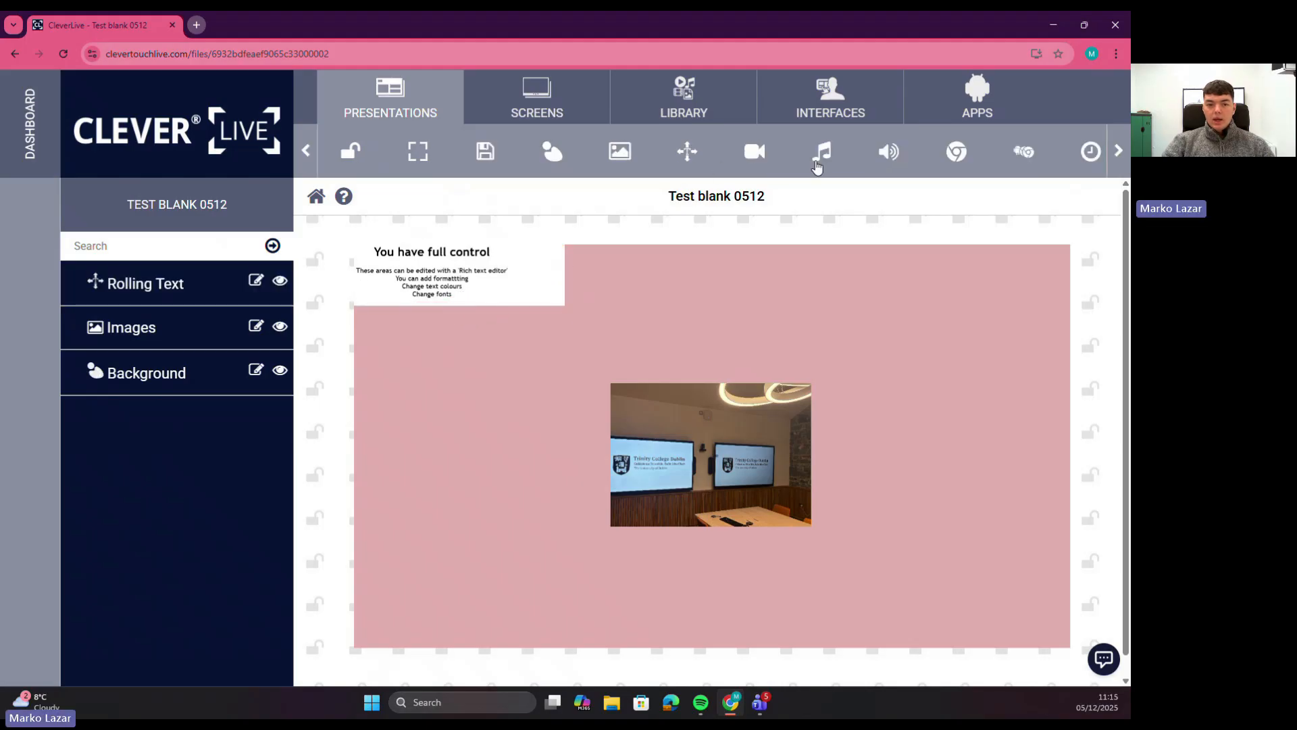
{"action": "left_click", "coordinate": [431, 248]}
{"action": "left_click", "coordinate": [687, 153]}
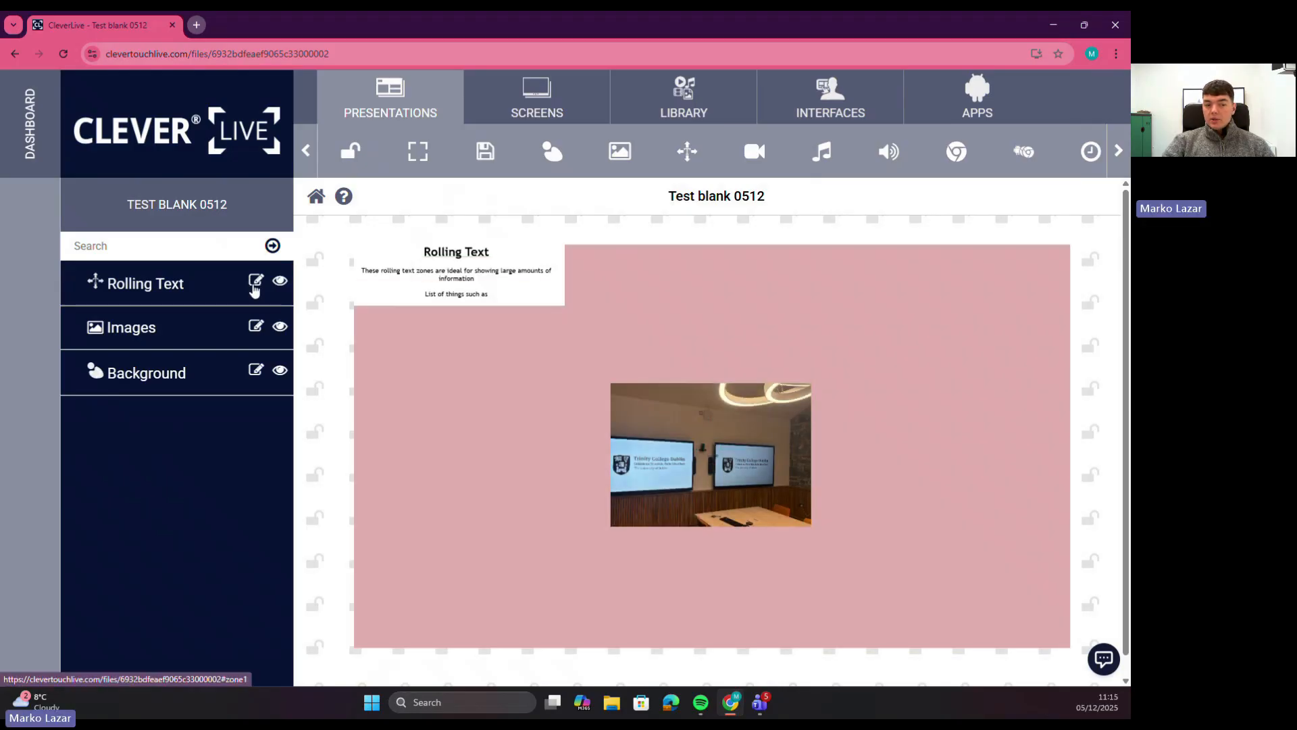
Open the Rolling Text zone for editing and replace all its sample text with "Welcome to our office".
{"action": "left_click", "coordinate": [257, 283]}
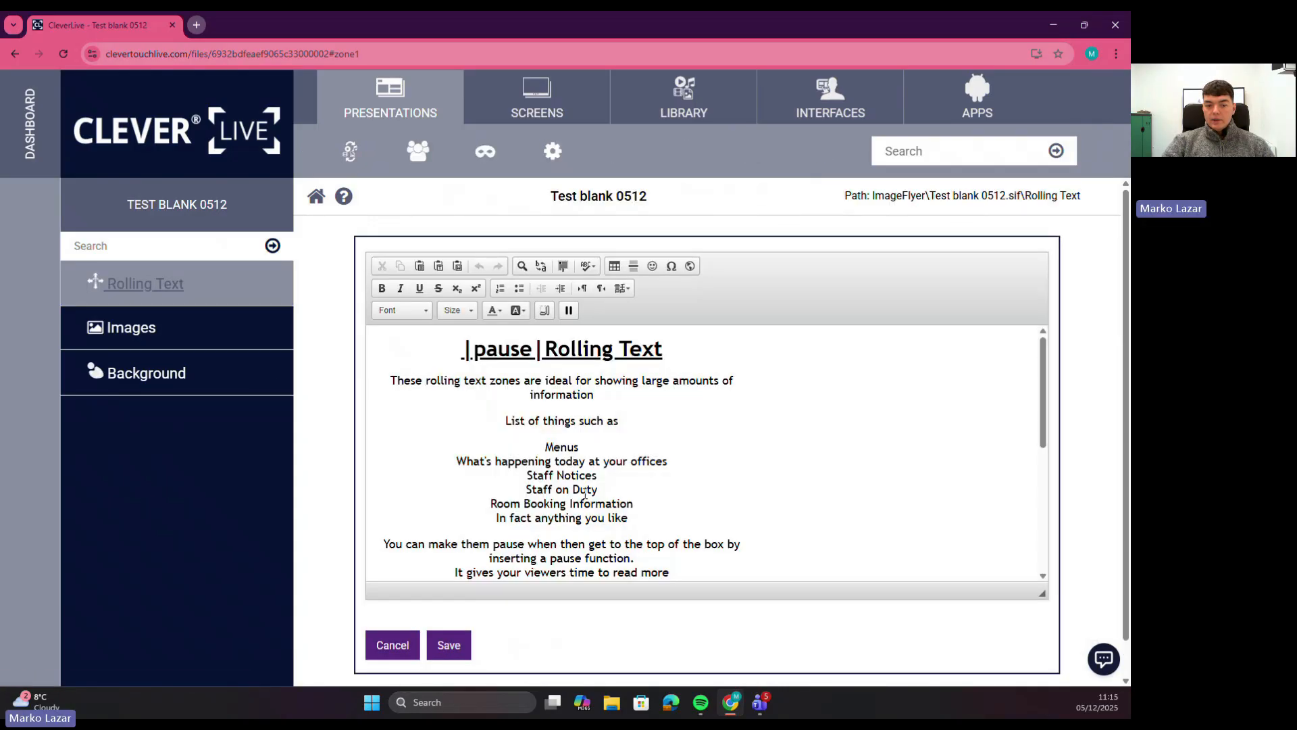
{"action": "scroll", "coordinate": [640, 529], "scroll_direction": "down", "scroll_amount": 5}
{"action": "left_click_drag", "start_coordinate": [642, 537], "coordinate": [408, 348]}
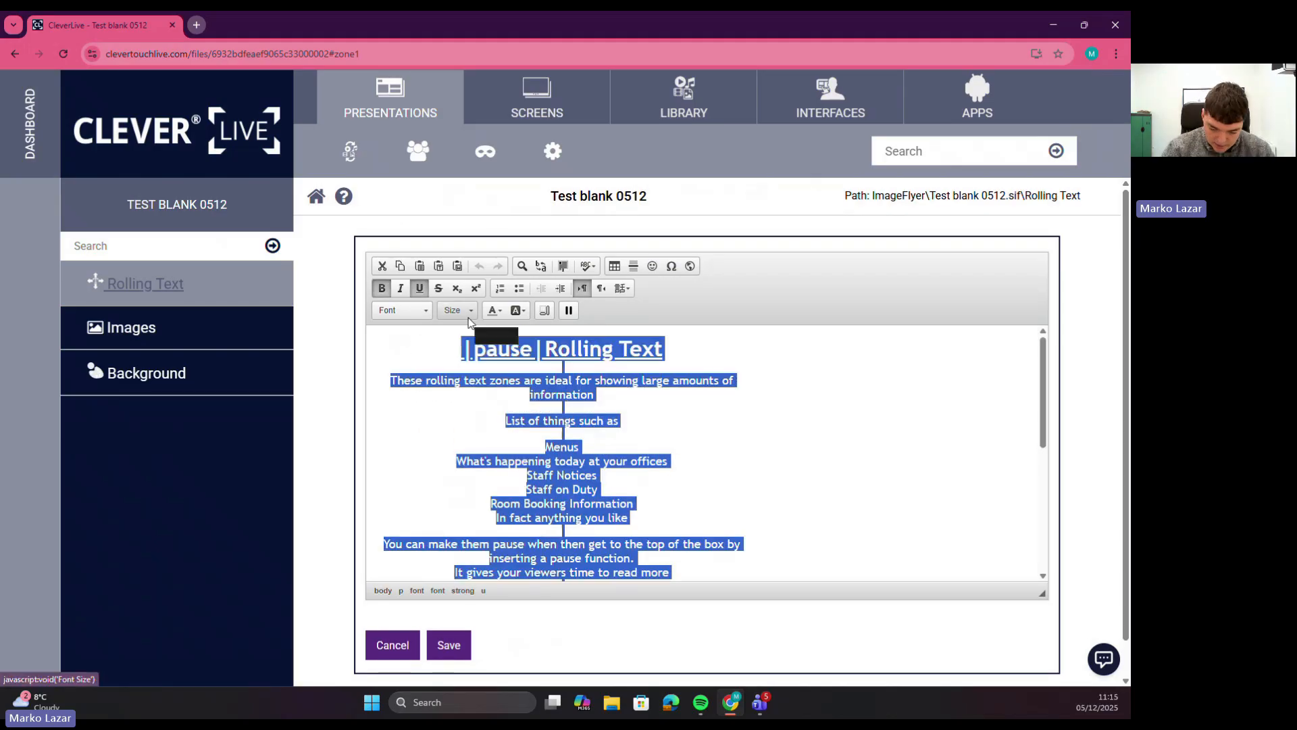
{"action": "key", "text": "Delete"}
{"action": "type", "text": "W"}
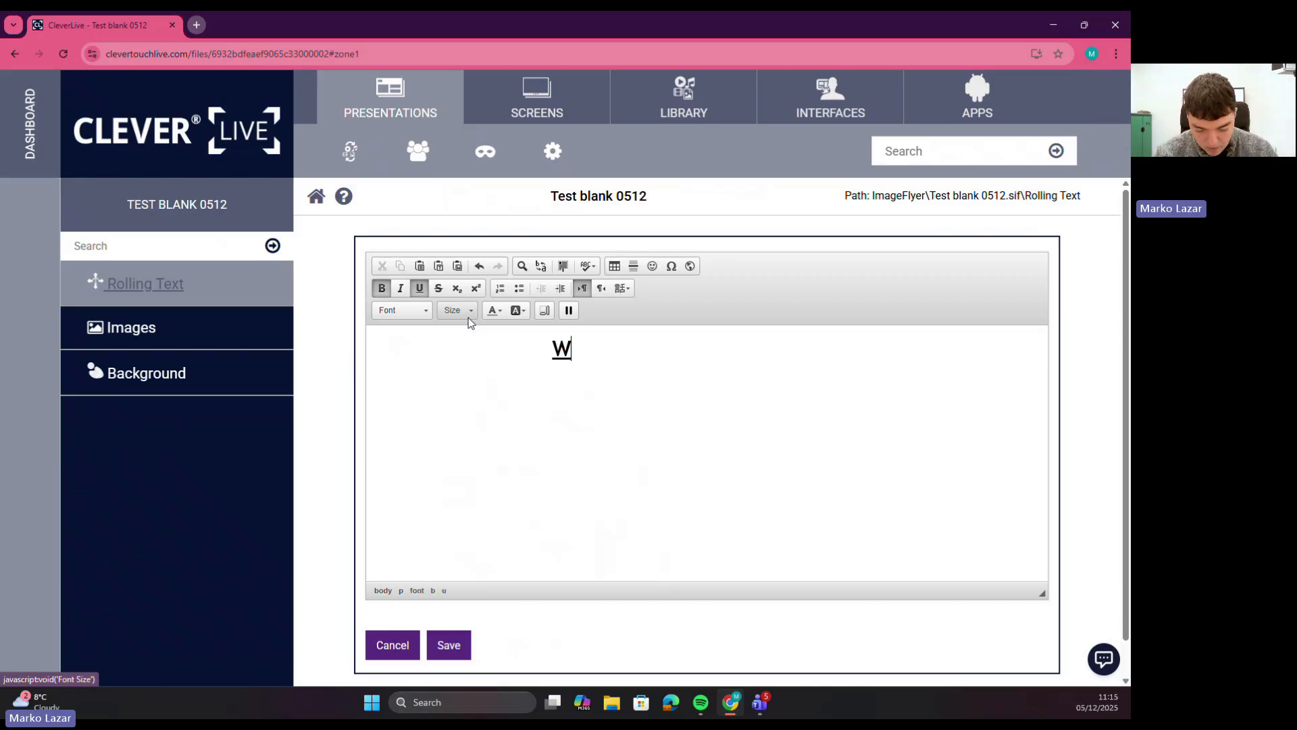
{"action": "type", "text": "elcome to our office"}
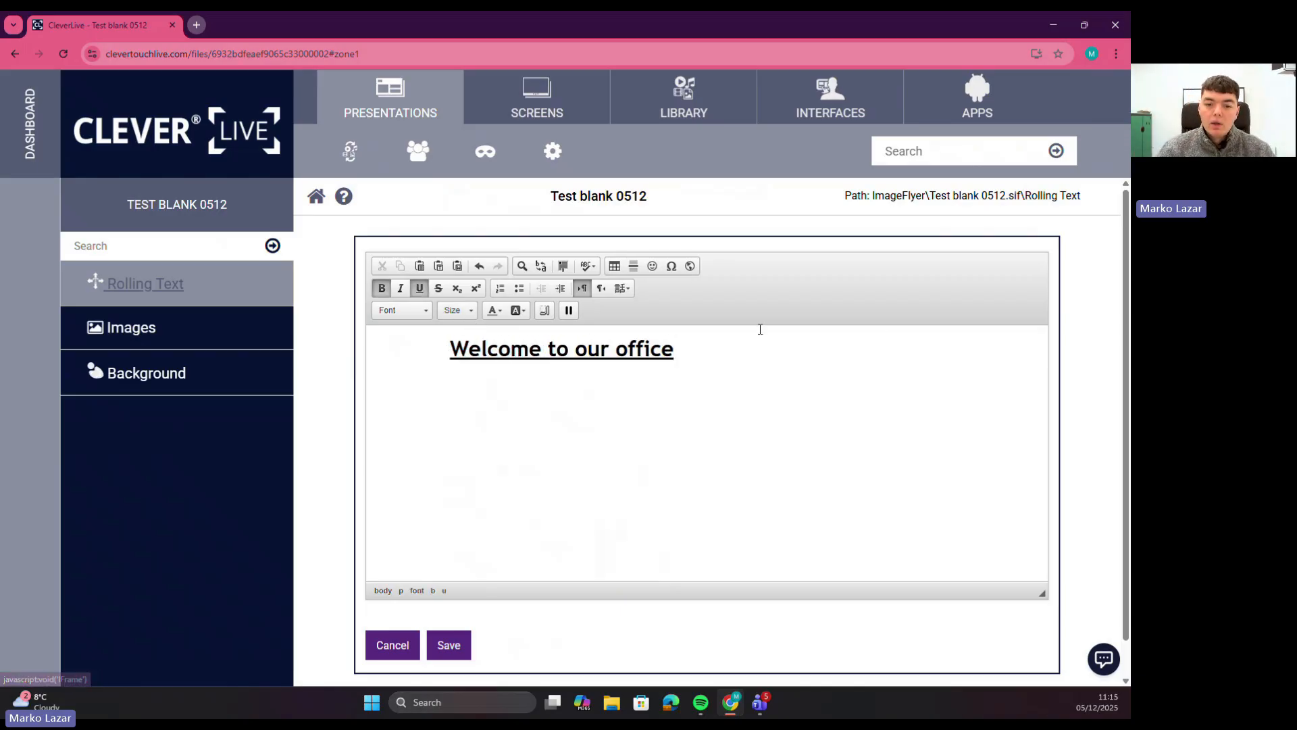
Set the "Welcome to our office" text to font size 48 and remove its underline.
{"action": "left_click_drag", "start_coordinate": [683, 354], "coordinate": [443, 346]}
{"action": "left_click", "coordinate": [470, 315]}
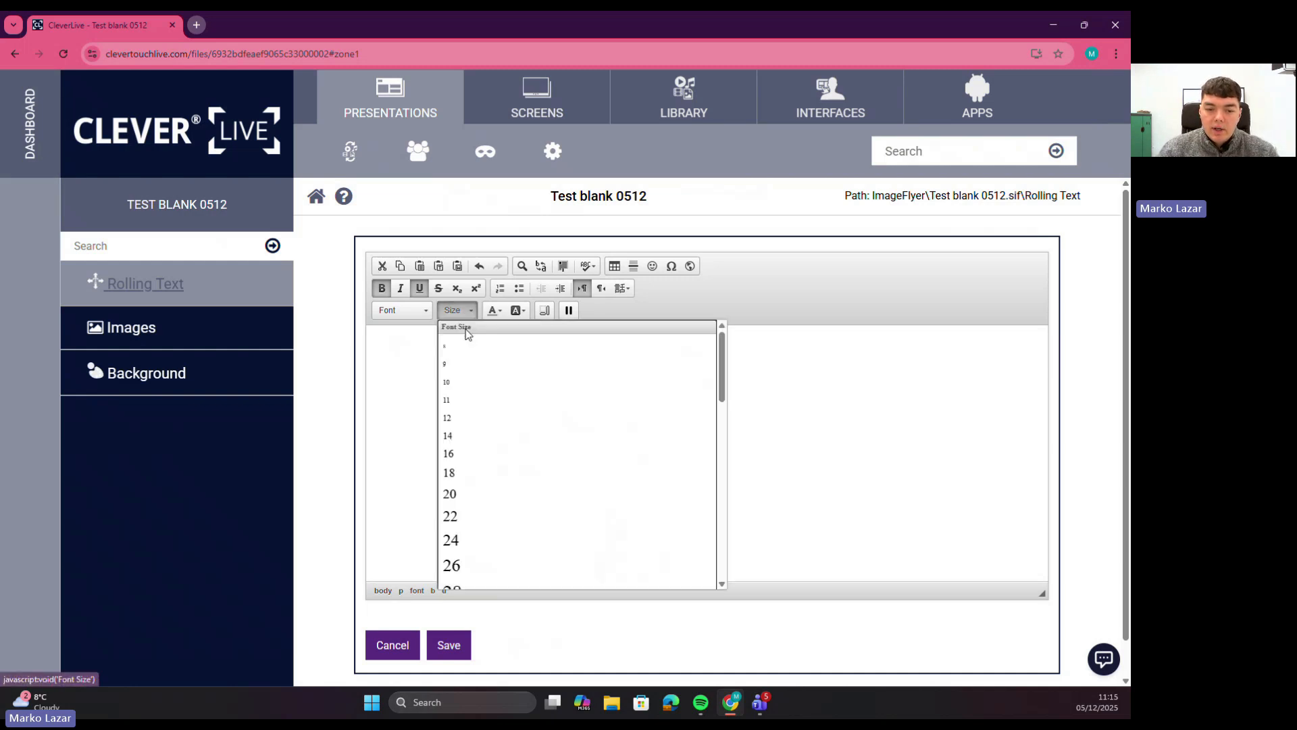
{"action": "left_click", "coordinate": [497, 539]}
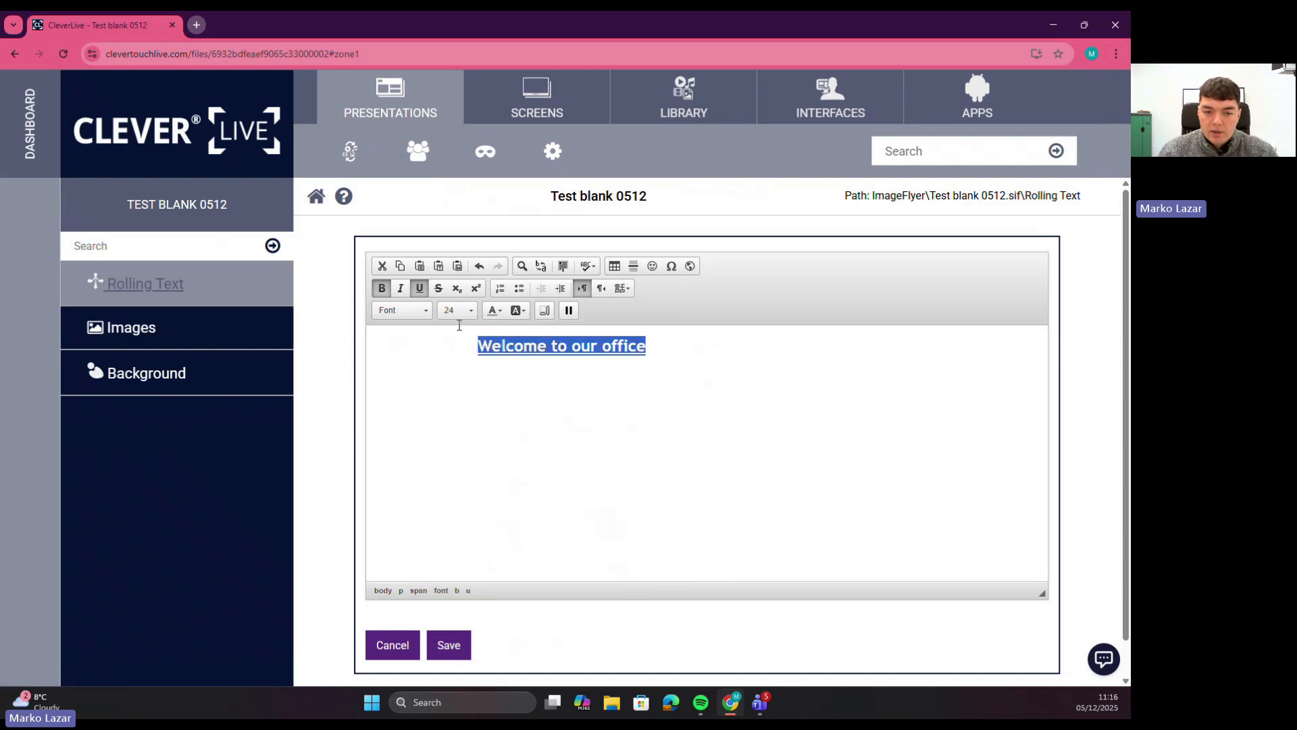
{"action": "left_click", "coordinate": [457, 310]}
{"action": "scroll", "coordinate": [496, 406], "scroll_direction": "down", "scroll_amount": 10}
{"action": "scroll", "coordinate": [496, 429], "scroll_direction": "up", "scroll_amount": 2}
{"action": "scroll", "coordinate": [496, 432], "scroll_direction": "up", "scroll_amount": 4}
{"action": "left_click", "coordinate": [524, 447]}
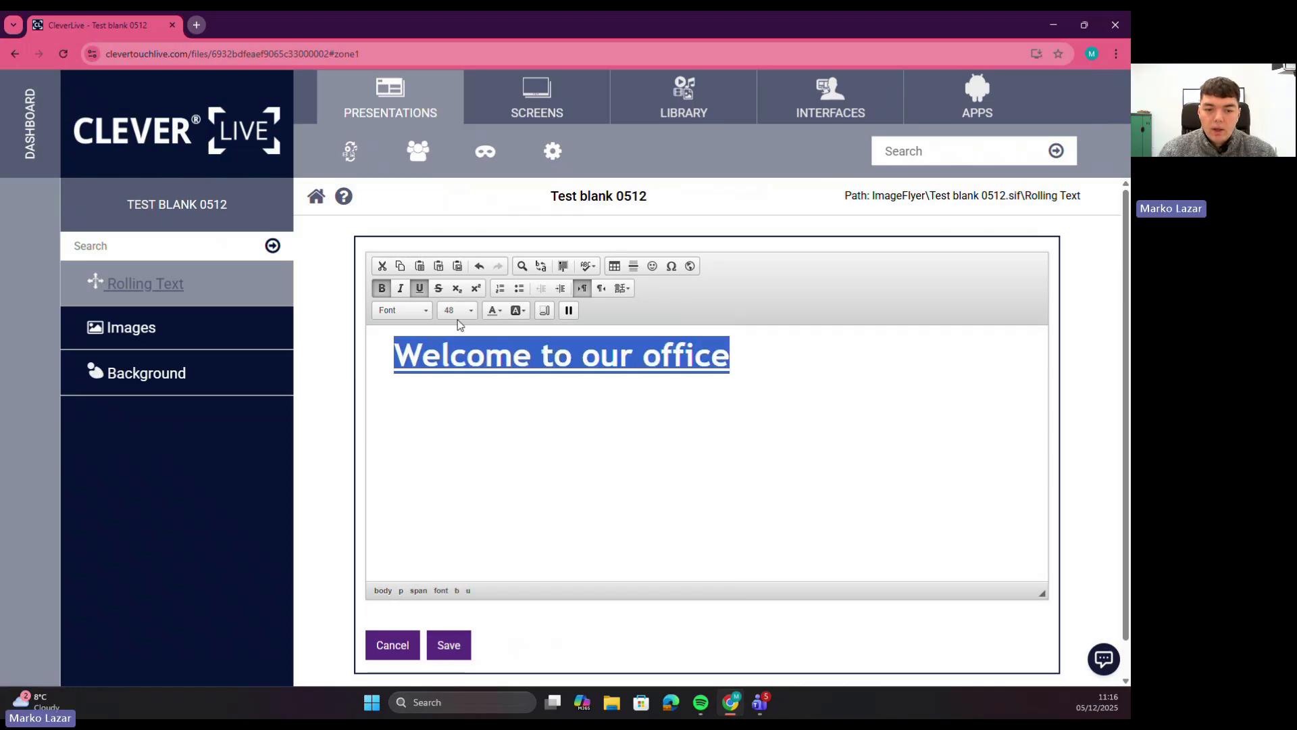
{"action": "left_click", "coordinate": [419, 288]}
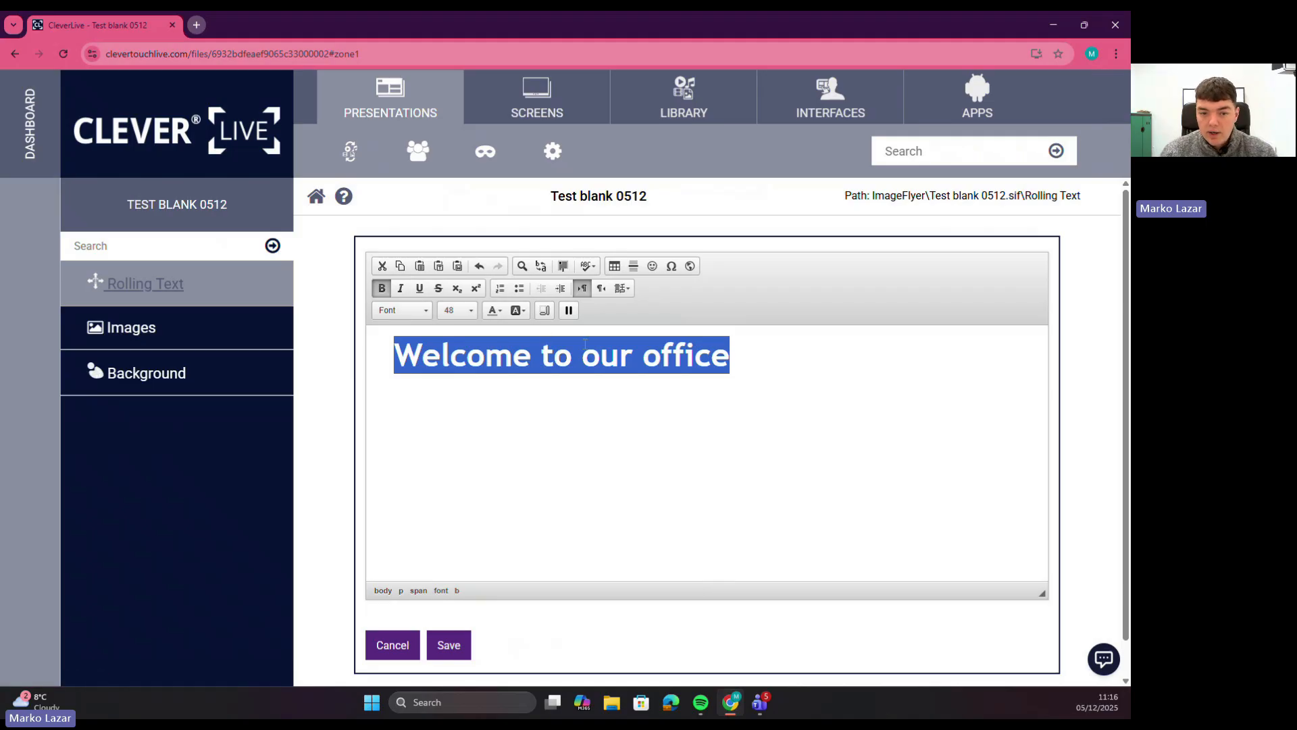
Change the colour of the "Welcome to our office" text to white.
{"action": "left_click", "coordinate": [497, 310]}
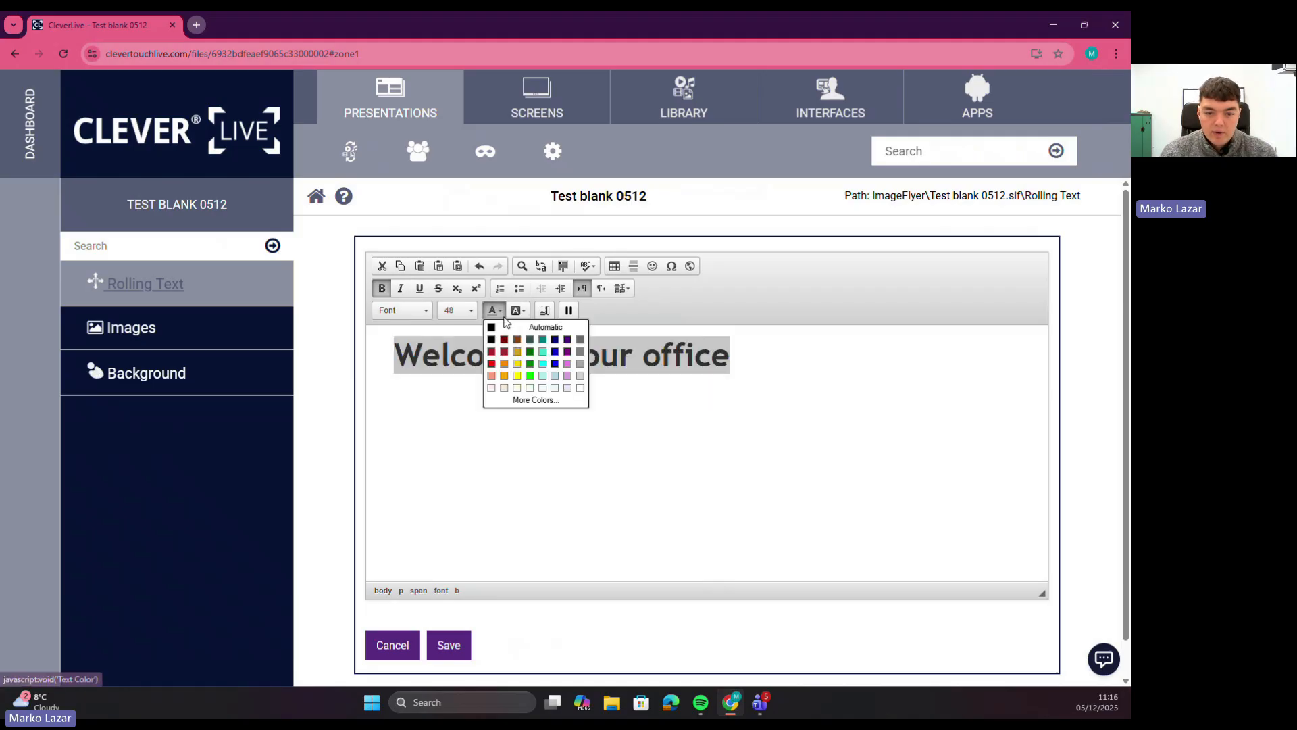
{"action": "left_click", "coordinate": [580, 390]}
{"action": "left_click", "coordinate": [560, 387]}
{"action": "left_click_drag", "start_coordinate": [560, 387], "coordinate": [394, 305]}
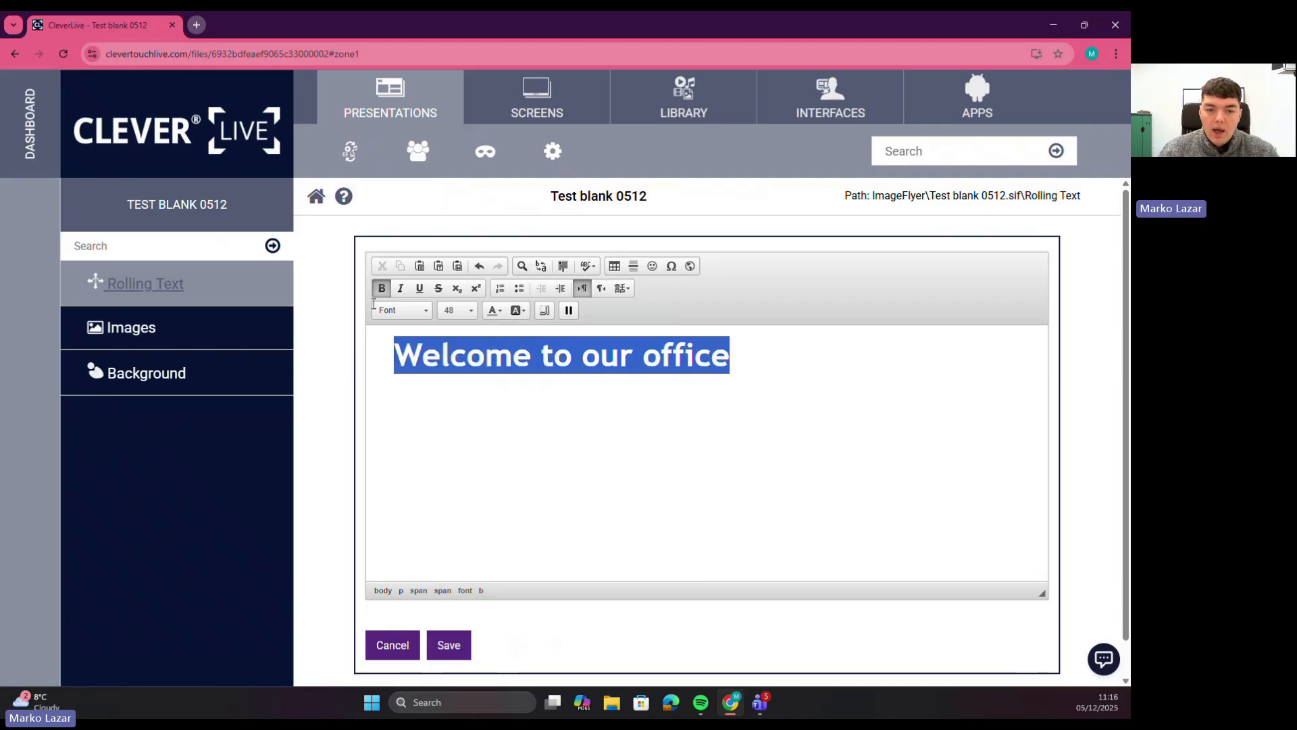
Set the Rolling Text zone's movement type to None in its settings and save the zone.
{"action": "left_click", "coordinate": [554, 162]}
{"action": "scroll", "coordinate": [577, 396], "scroll_direction": "down", "scroll_amount": 3}
{"action": "scroll", "coordinate": [576, 393], "scroll_direction": "up", "scroll_amount": 1}
{"action": "left_click", "coordinate": [539, 381]}
{"action": "left_click", "coordinate": [537, 374]}
{"action": "left_click", "coordinate": [528, 312]}
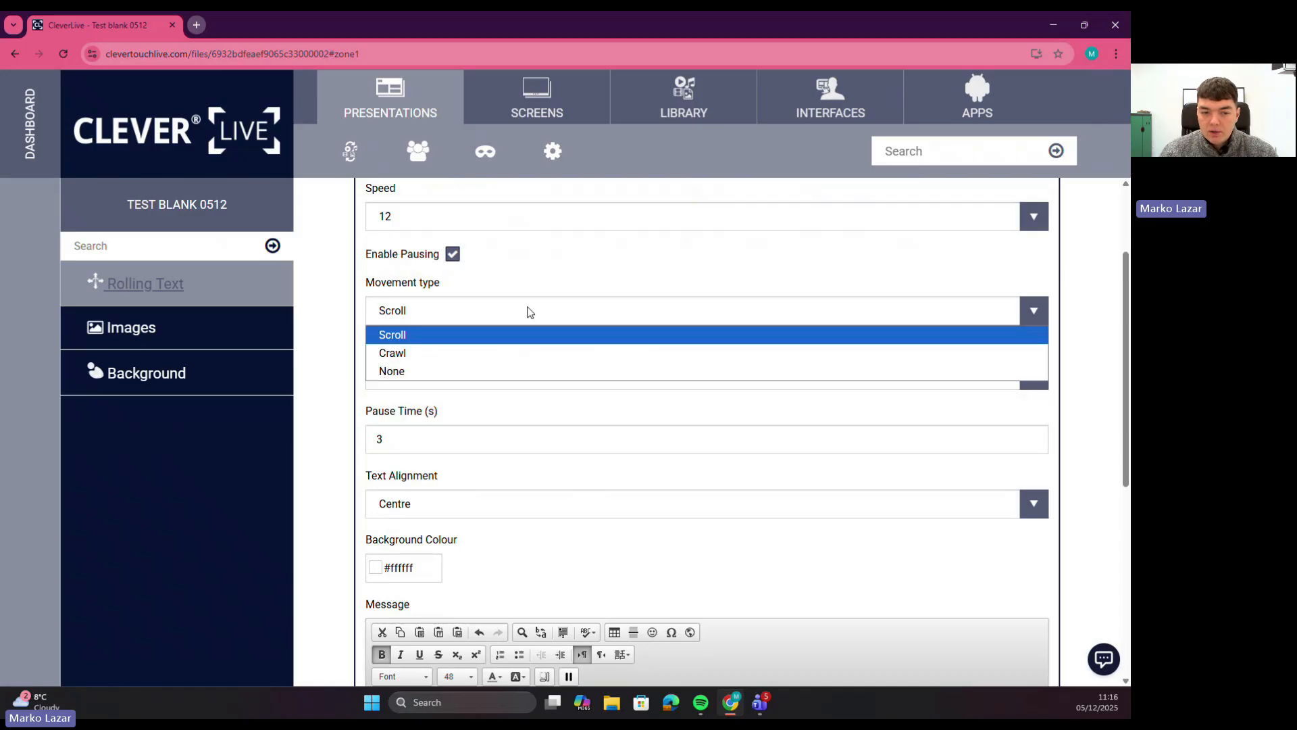
{"action": "left_click", "coordinate": [516, 371]}
{"action": "scroll", "coordinate": [452, 414], "scroll_direction": "down", "scroll_amount": 6}
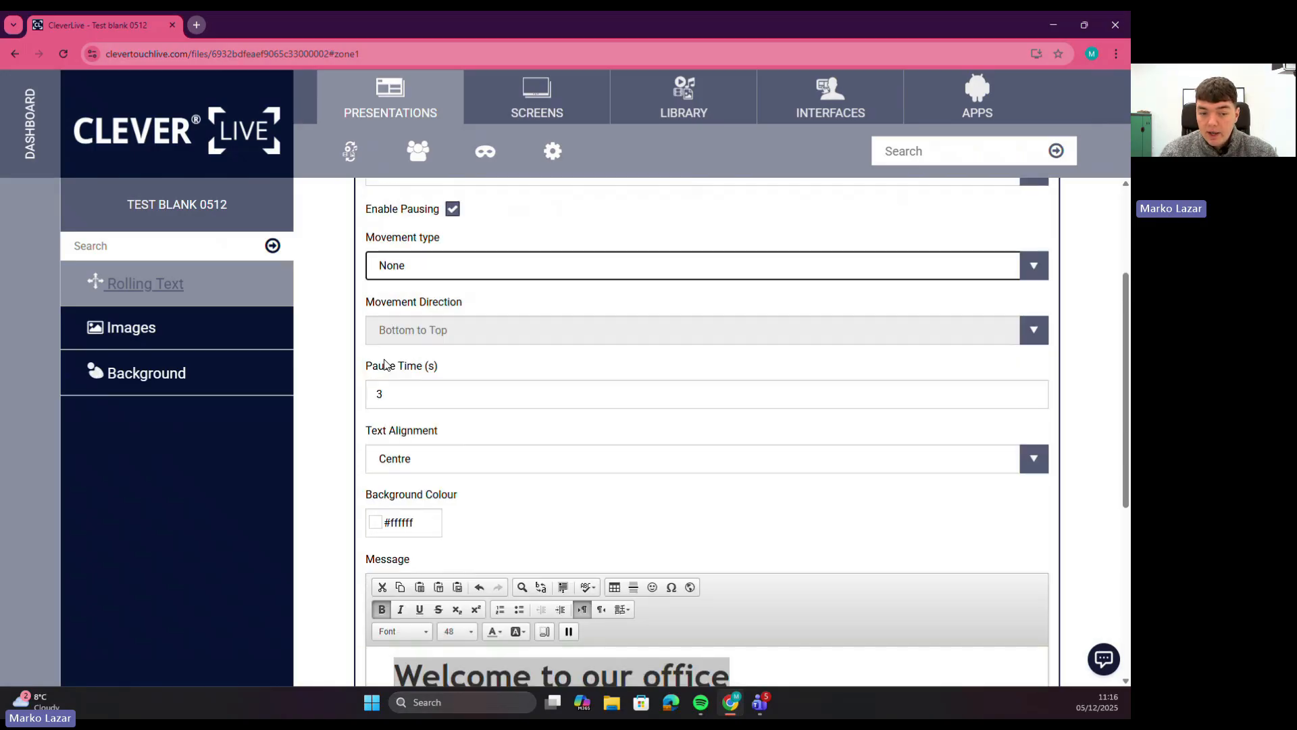
{"action": "scroll", "coordinate": [486, 476], "scroll_direction": "up", "scroll_amount": 3}
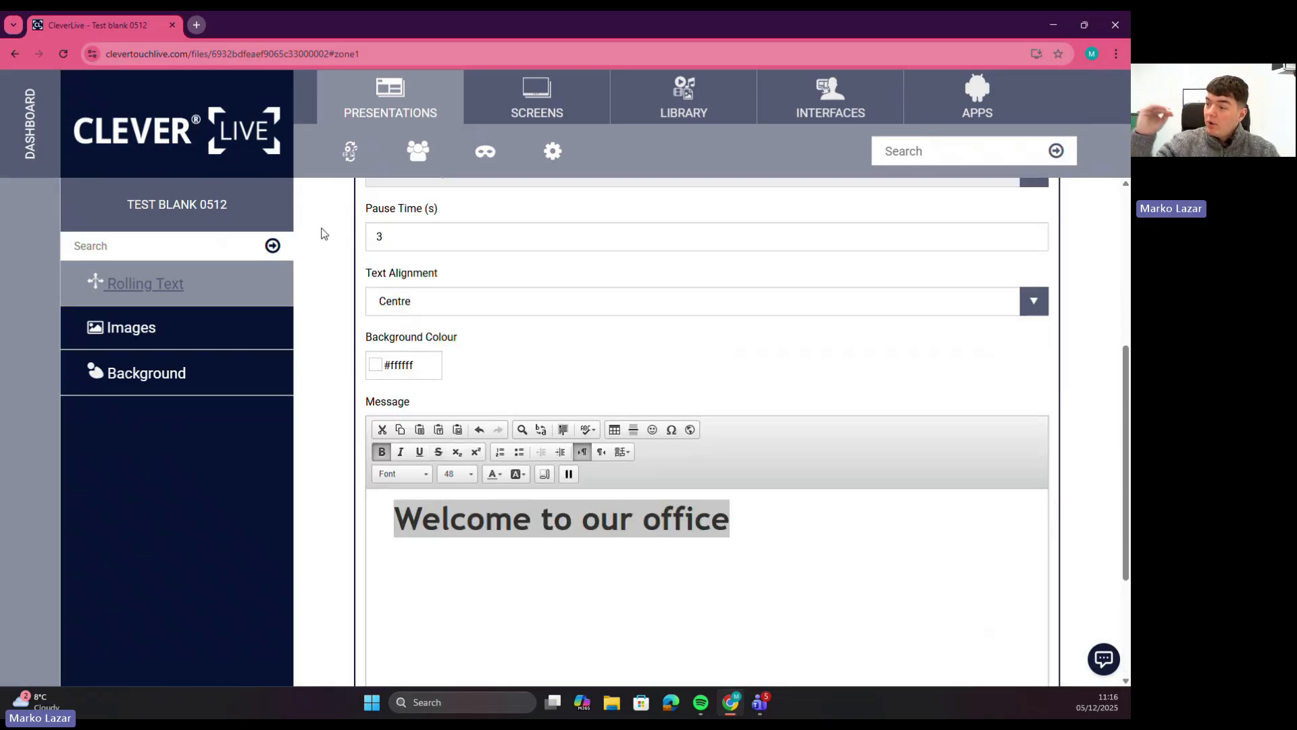
{"action": "scroll", "coordinate": [345, 352], "scroll_direction": "down", "scroll_amount": 3}
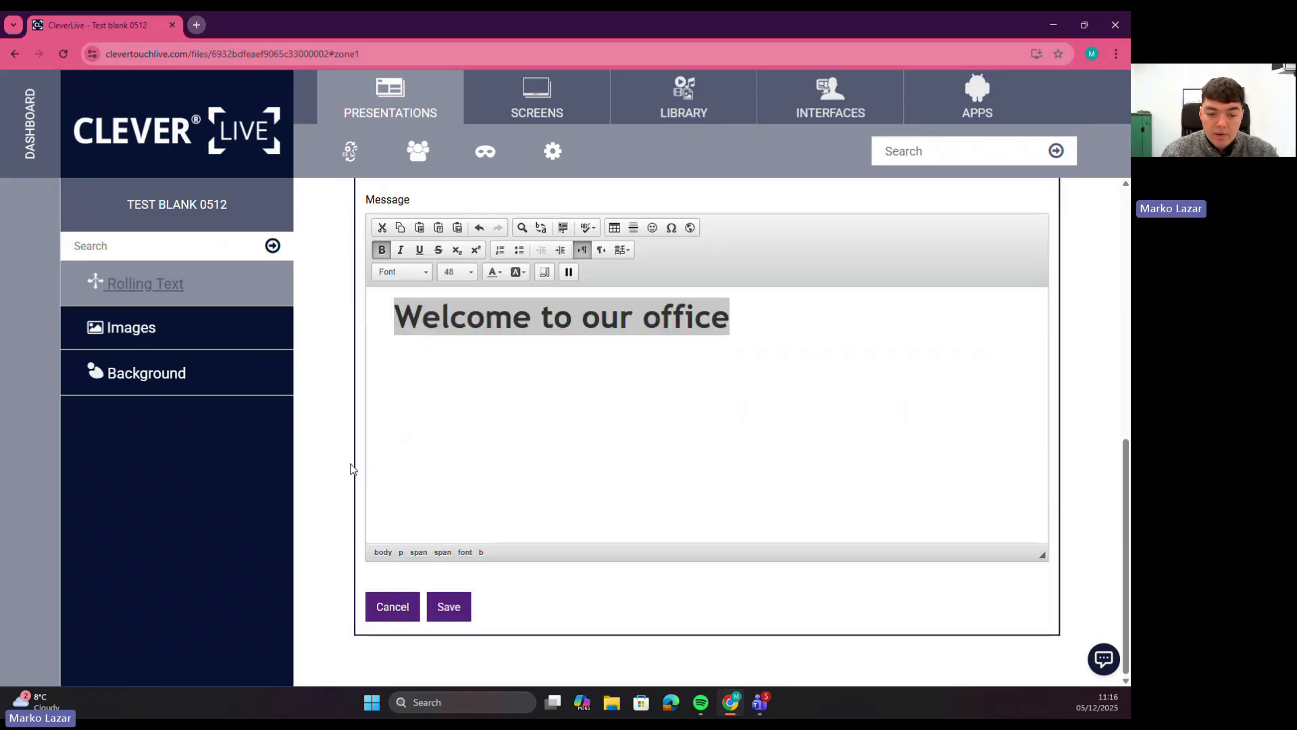
{"action": "left_click", "coordinate": [453, 612]}
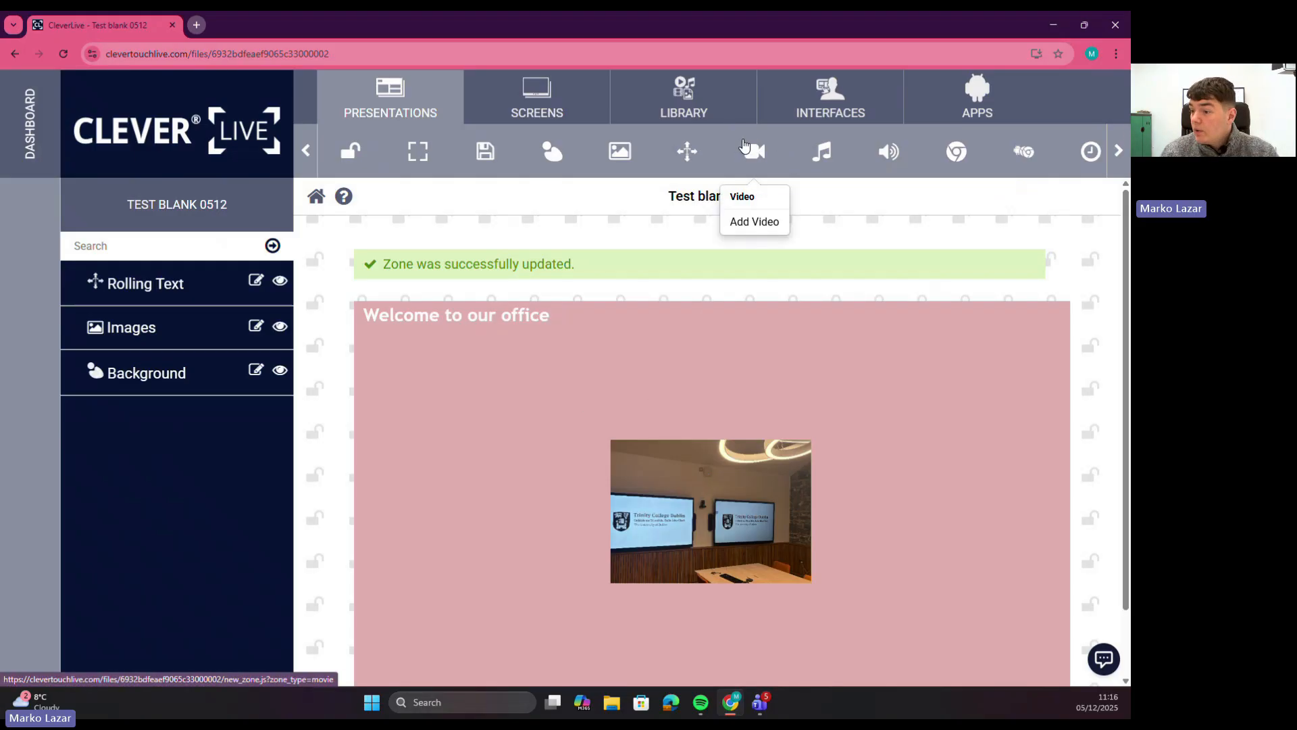
Add a Video zone, place it in the canvas's upper-right corner at a reduced size, and save its layout.
{"action": "left_click", "coordinate": [747, 201]}
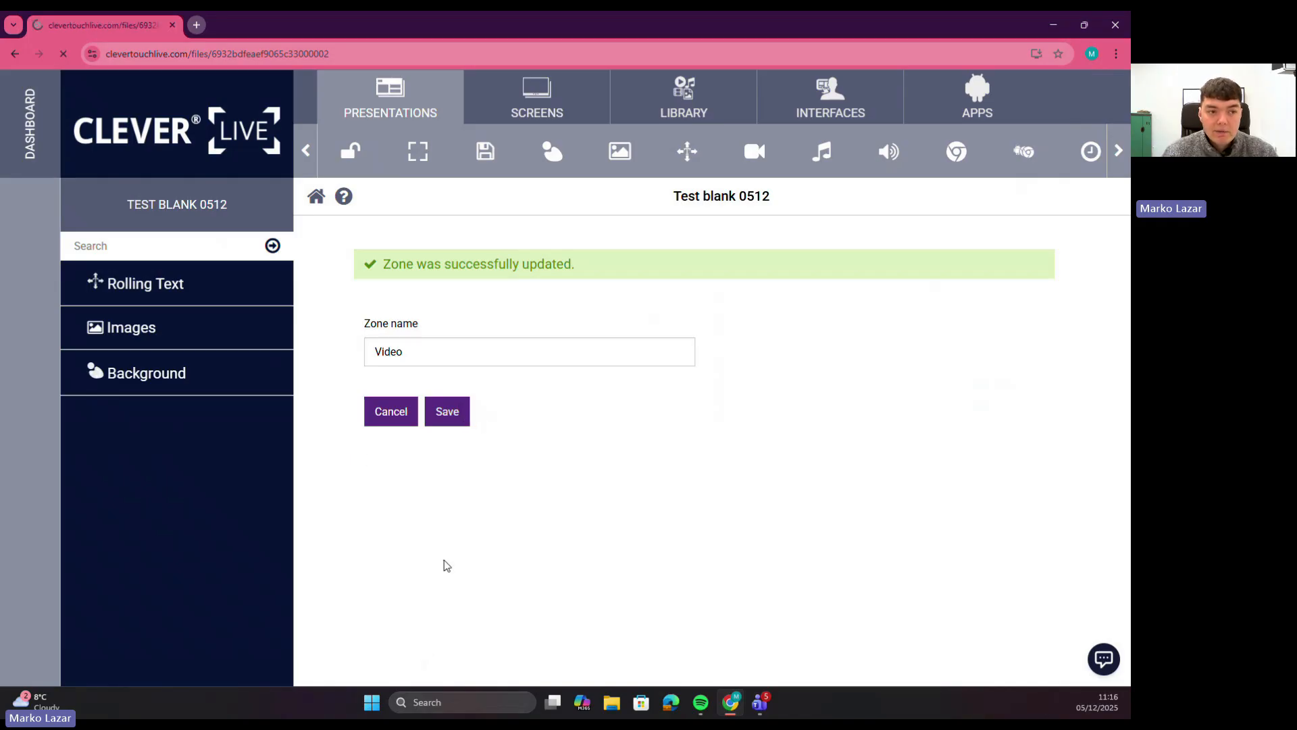
{"action": "left_click_drag", "start_coordinate": [867, 453], "coordinate": [958, 324]}
{"action": "left_click_drag", "start_coordinate": [872, 362], "coordinate": [910, 326]}
{"action": "left_click", "coordinate": [687, 150]}
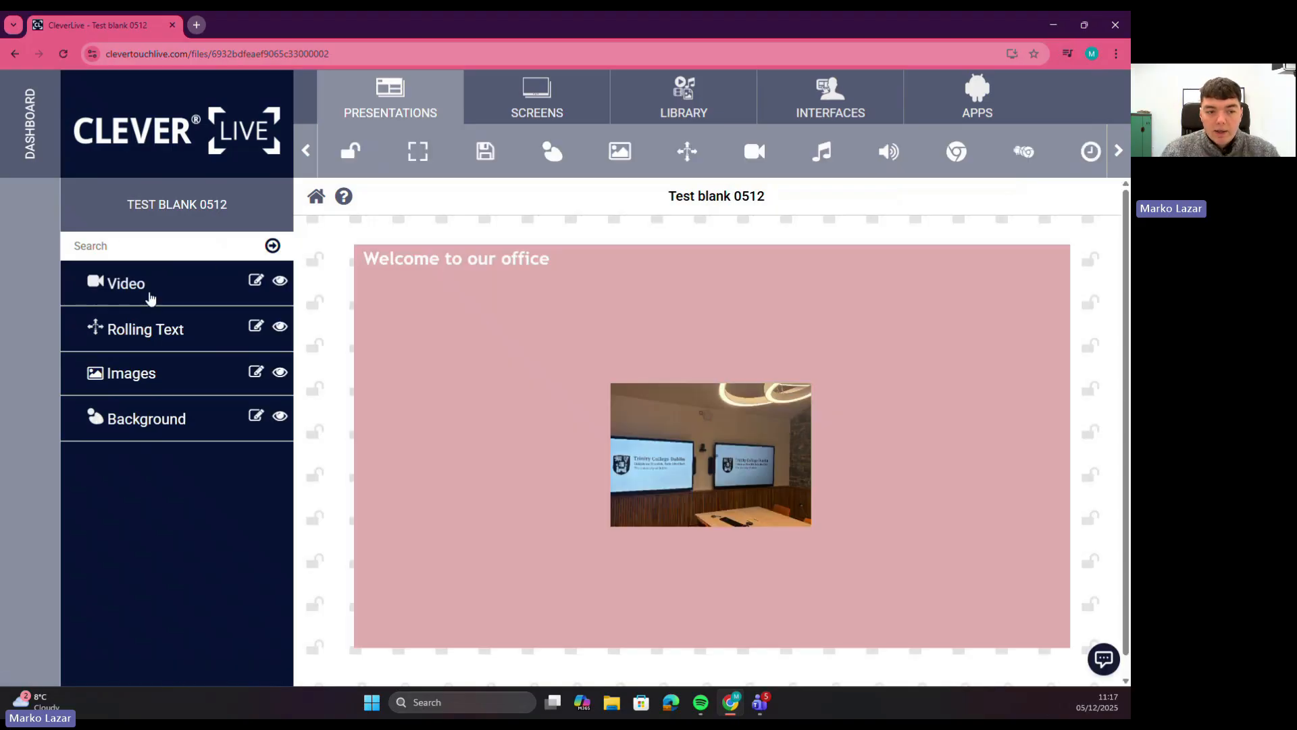
Open the Video zone's content to view its sample video, and return to the canvas without changes.
{"action": "left_click", "coordinate": [148, 292]}
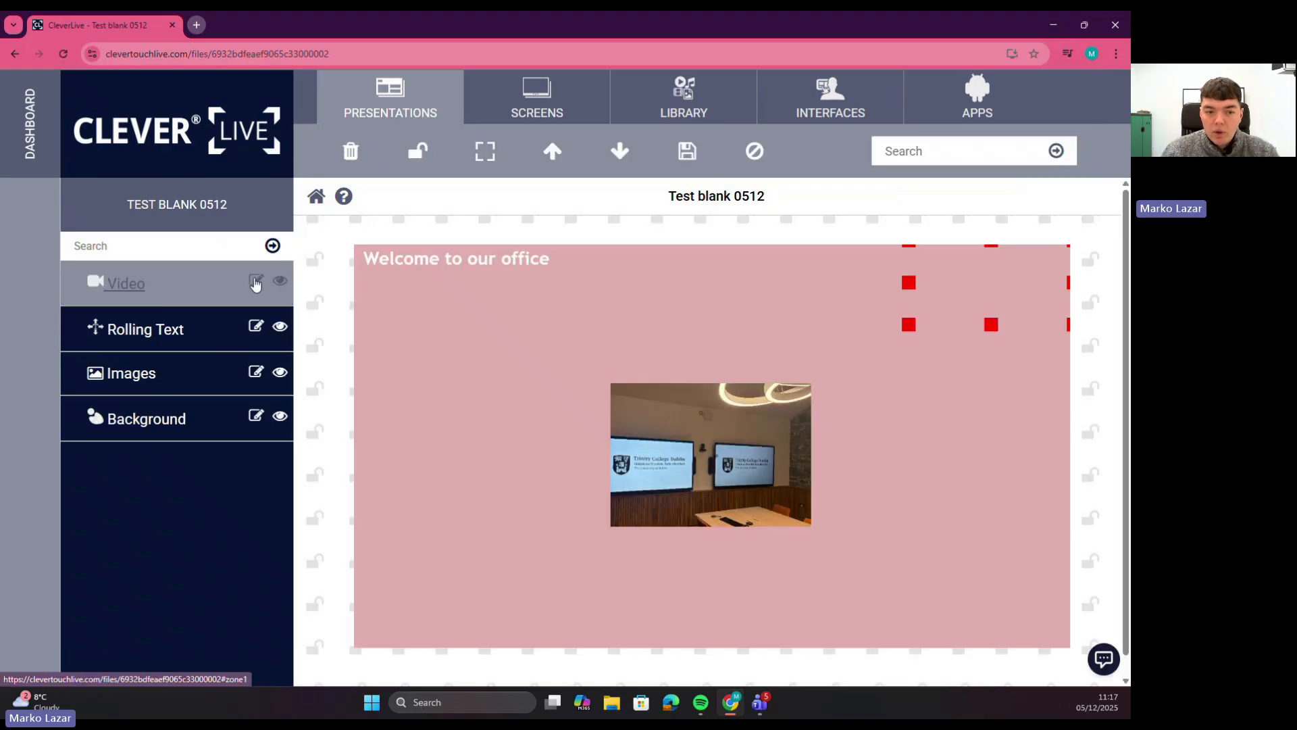
{"action": "left_click", "coordinate": [256, 282]}
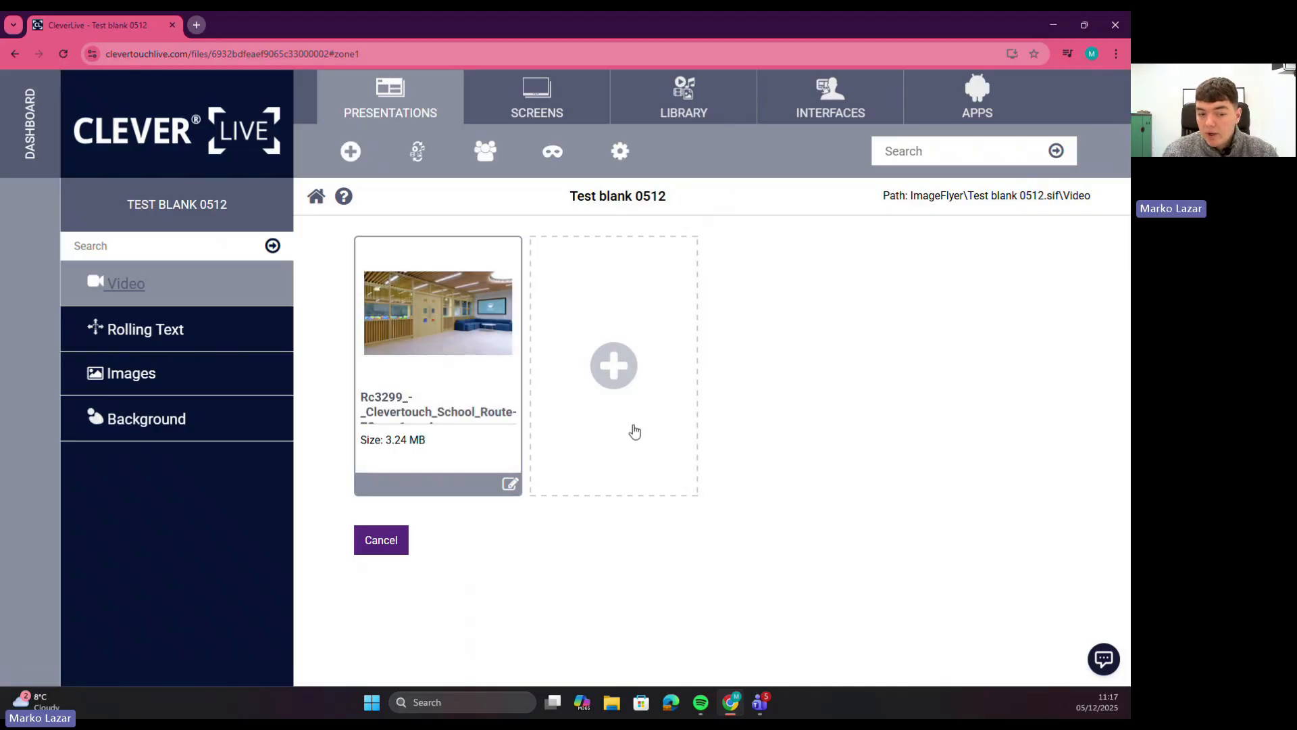
{"action": "left_click", "coordinate": [373, 549]}
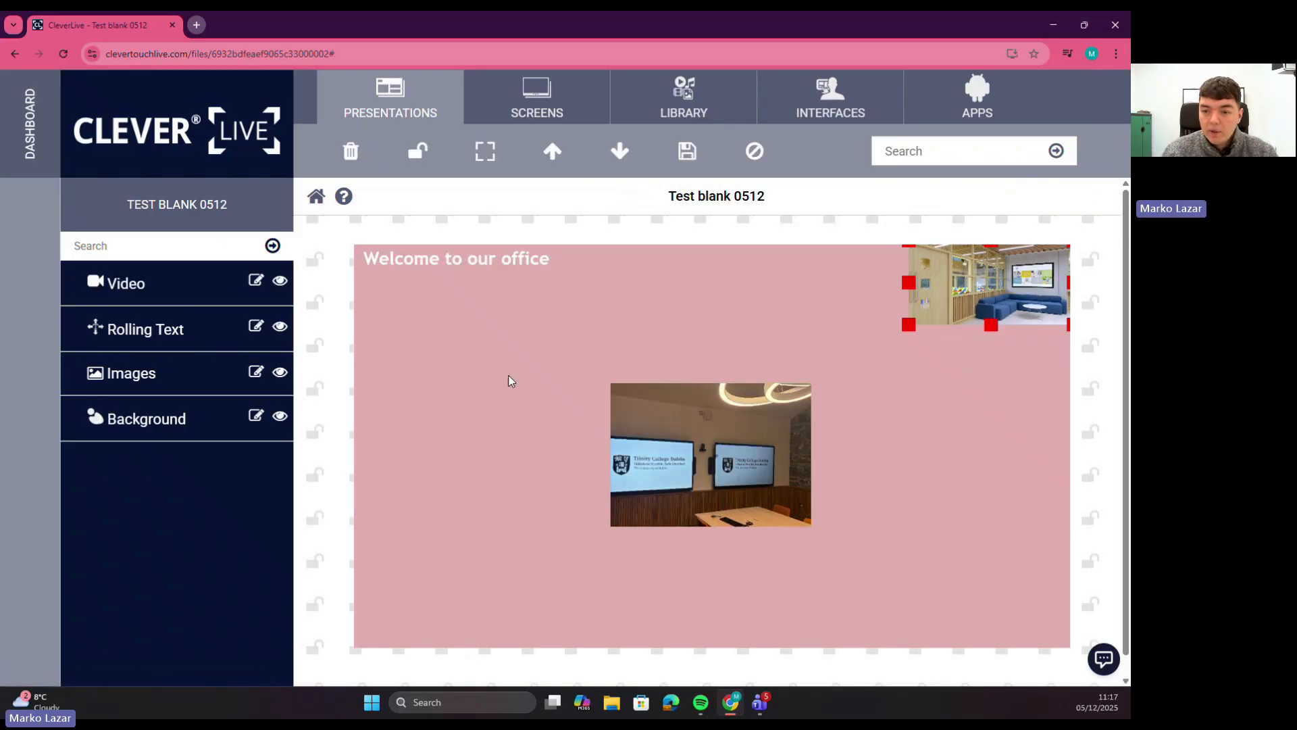
Add a Chrome zone, enlarge it in the canvas's lower-left corner, and save the layout.
{"action": "left_click", "coordinate": [755, 153]}
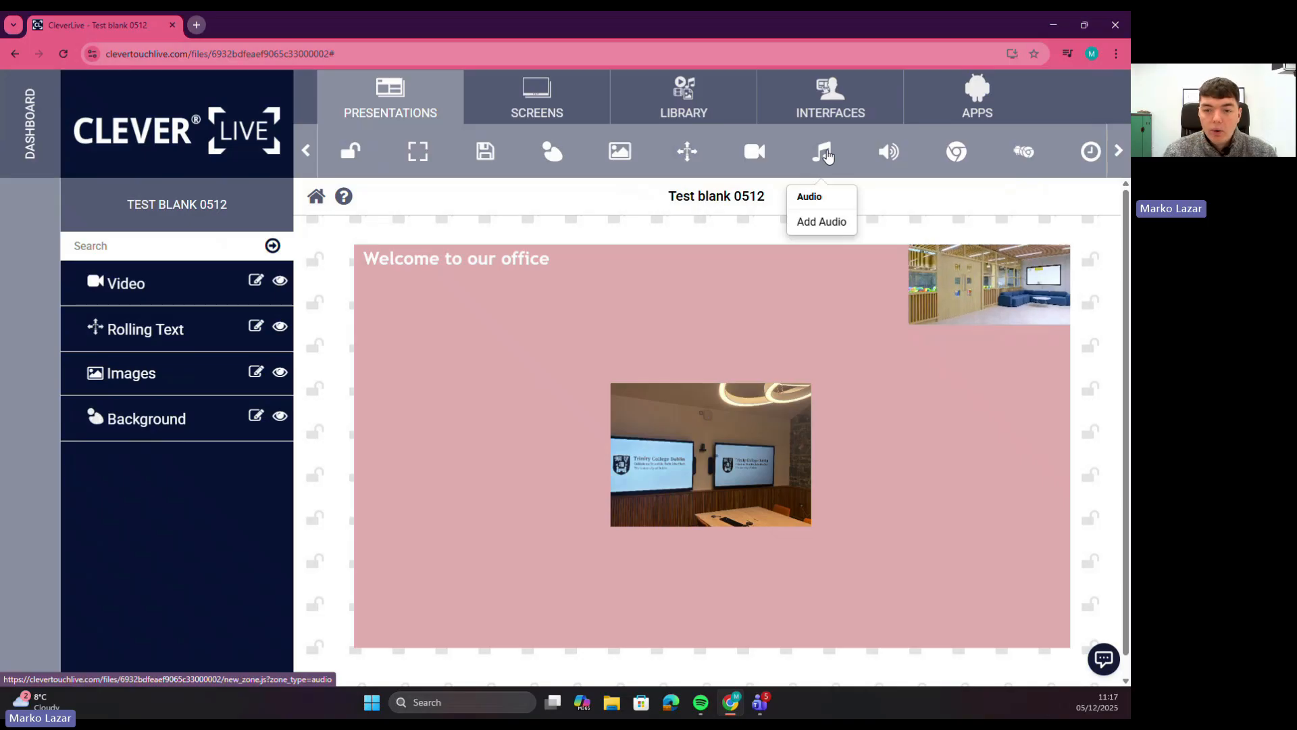
{"action": "left_click", "coordinate": [828, 156]}
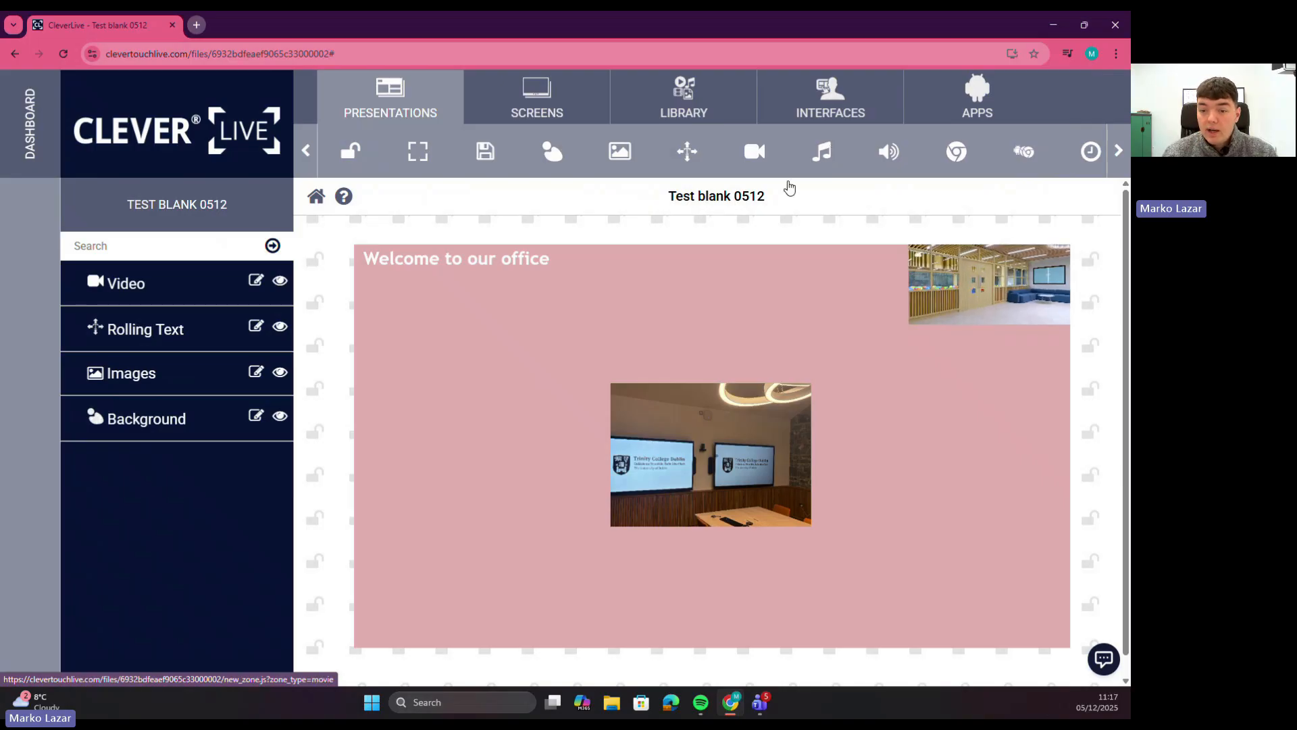
{"action": "left_click", "coordinate": [887, 150]}
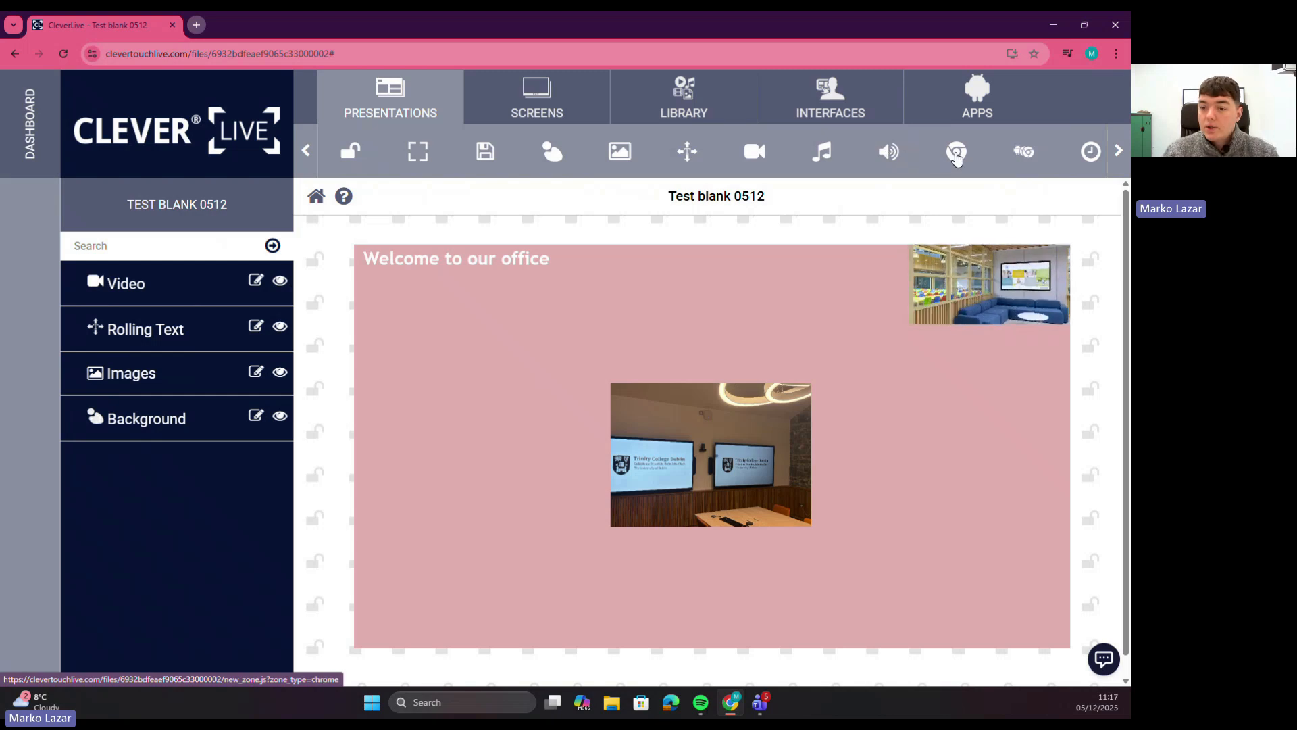
{"action": "mouse_move", "coordinate": [958, 157]}
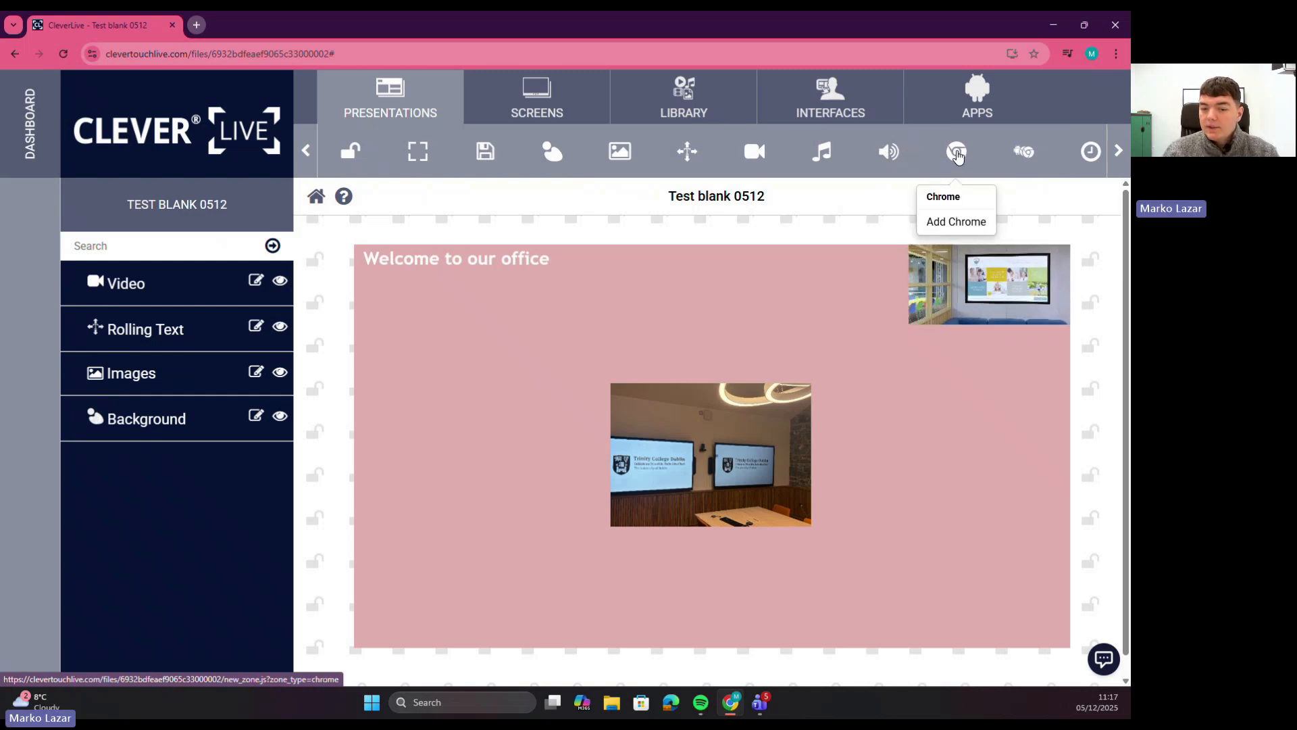
{"action": "left_click", "coordinate": [958, 157]}
{"action": "left_click", "coordinate": [448, 363]}
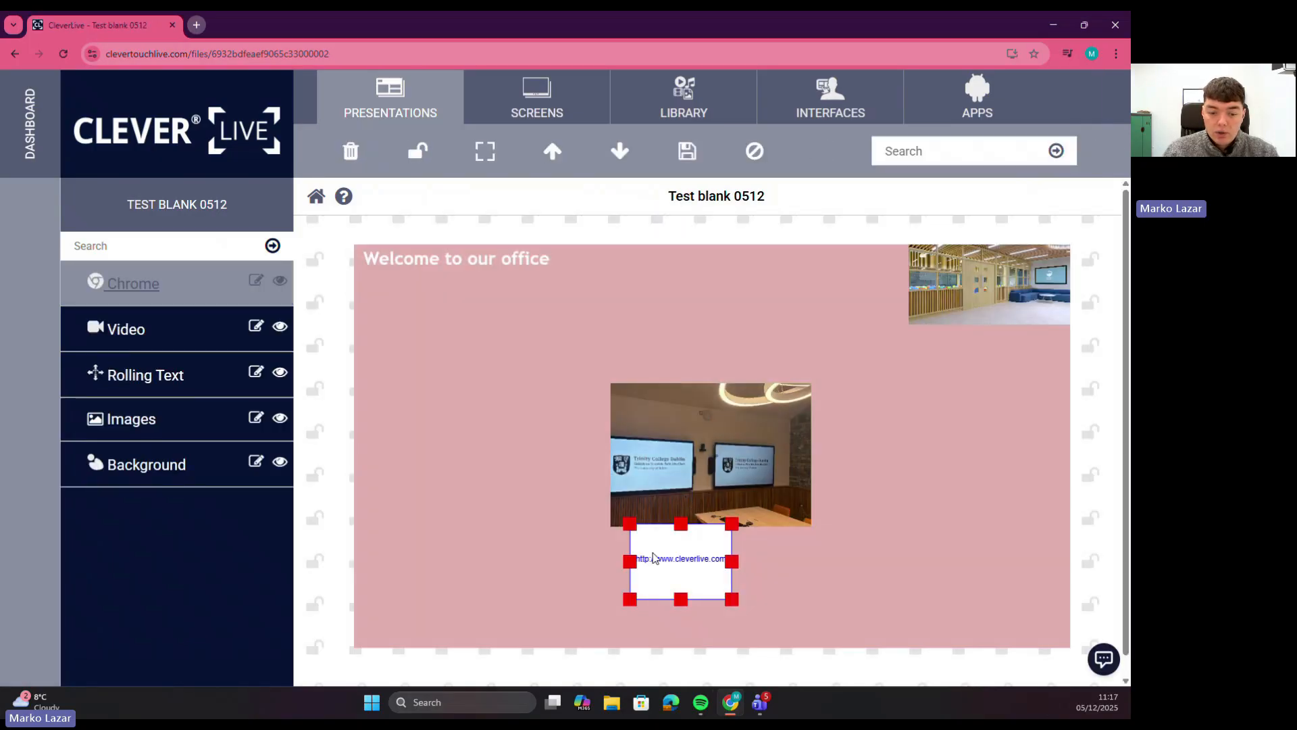
{"action": "left_click_drag", "start_coordinate": [653, 558], "coordinate": [395, 608]}
{"action": "left_click_drag", "start_coordinate": [454, 575], "coordinate": [507, 530]}
{"action": "left_click", "coordinate": [689, 161]}
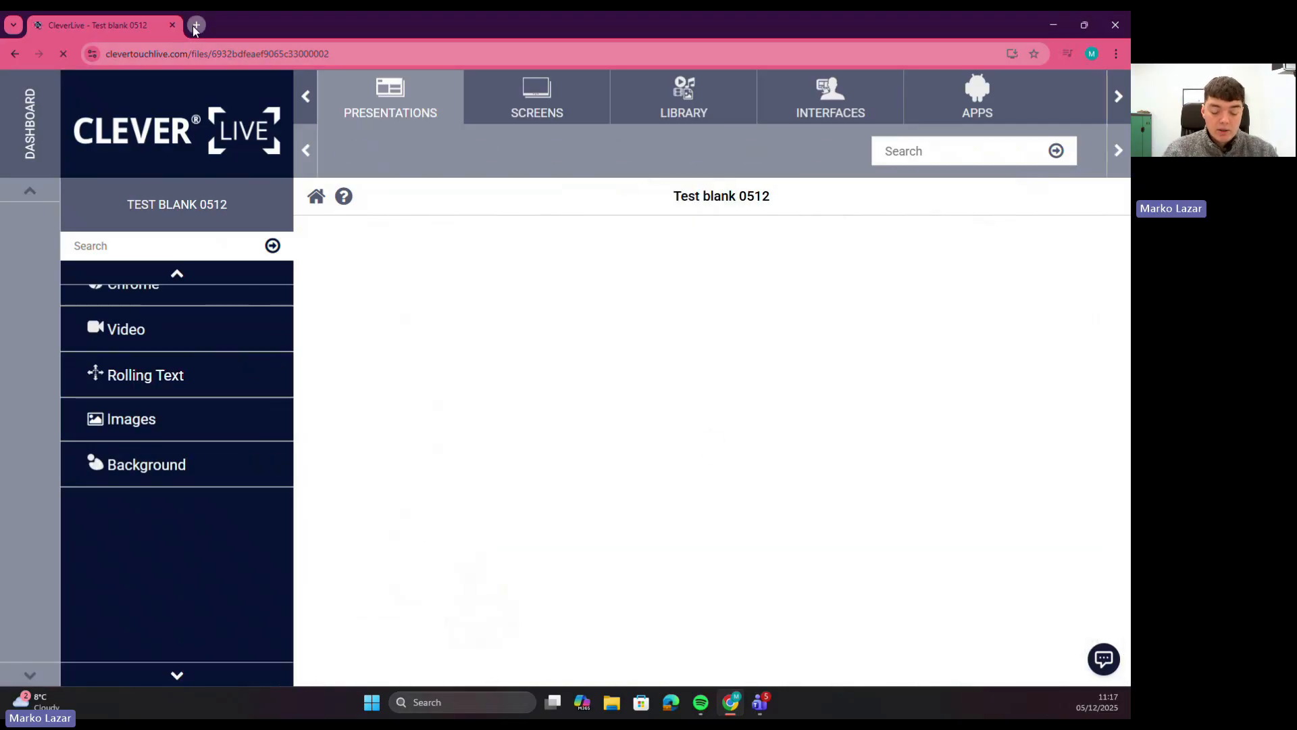
Open avio.ie in a new browser tab, copy its address, and return to the CleverLive presentation.
{"action": "left_click", "coordinate": [195, 25]}
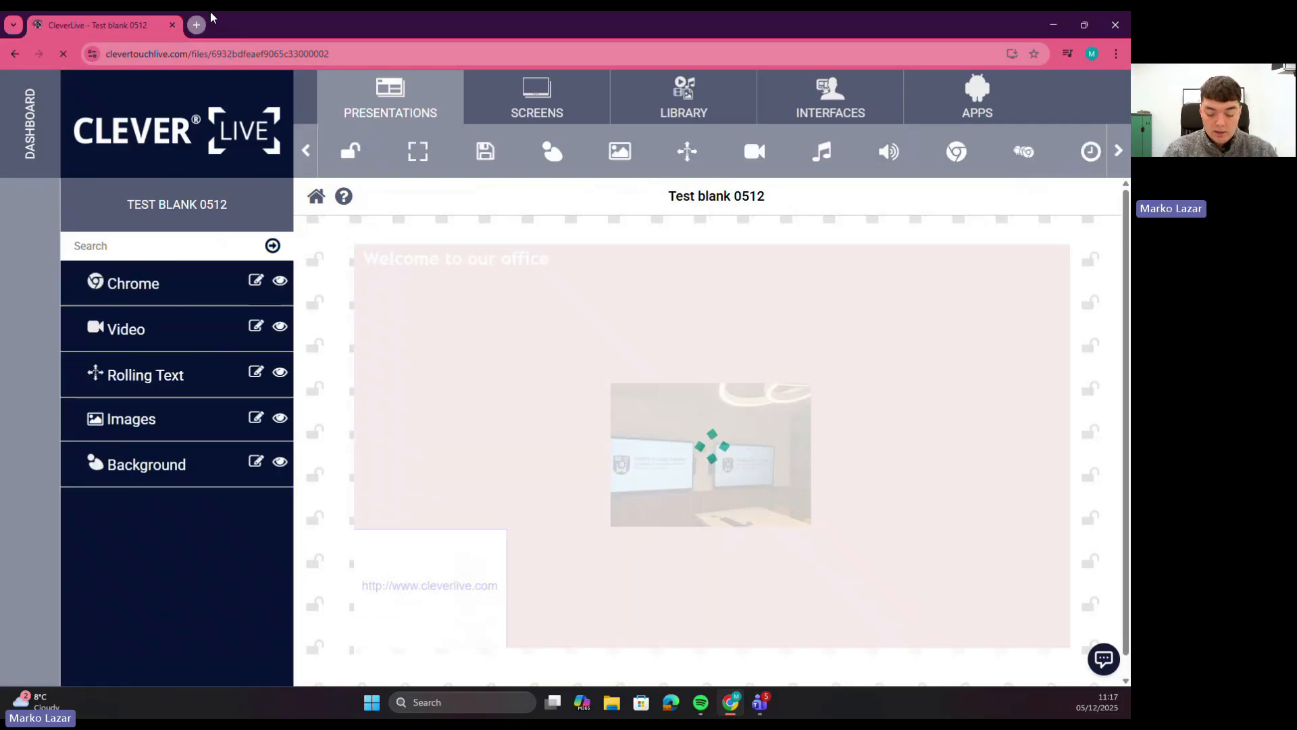
{"action": "type", "text": "avio."}
{"action": "key", "text": "Return"}
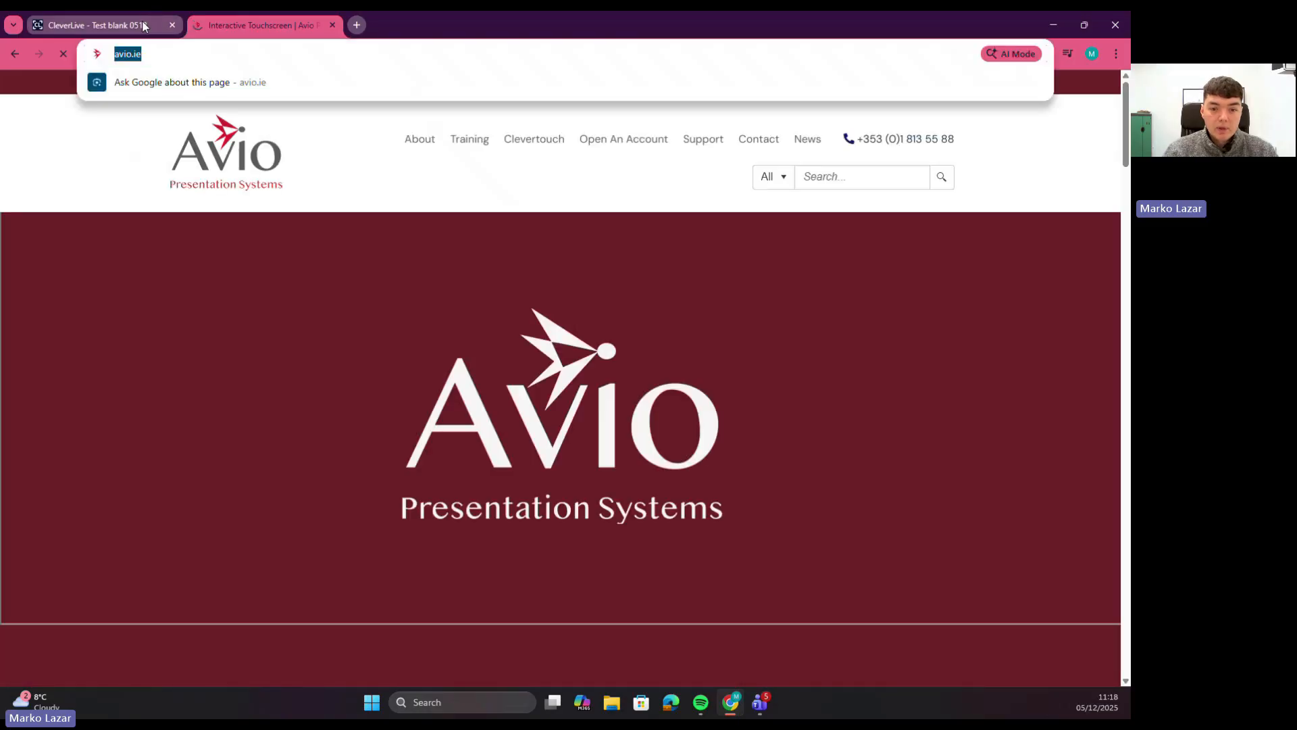
{"action": "left_click", "coordinate": [143, 26]}
{"action": "left_click", "coordinate": [211, 25]}
{"action": "left_click", "coordinate": [127, 25]}
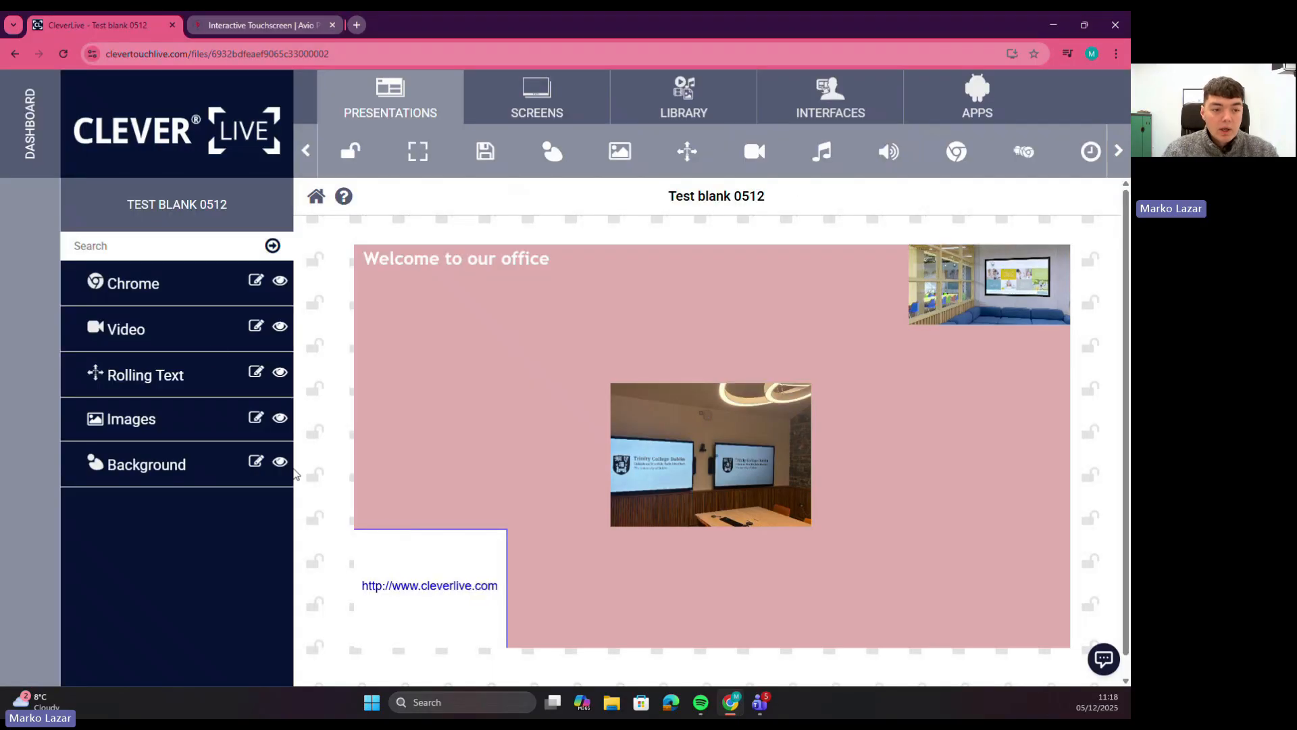
{"action": "left_click", "coordinate": [254, 285]}
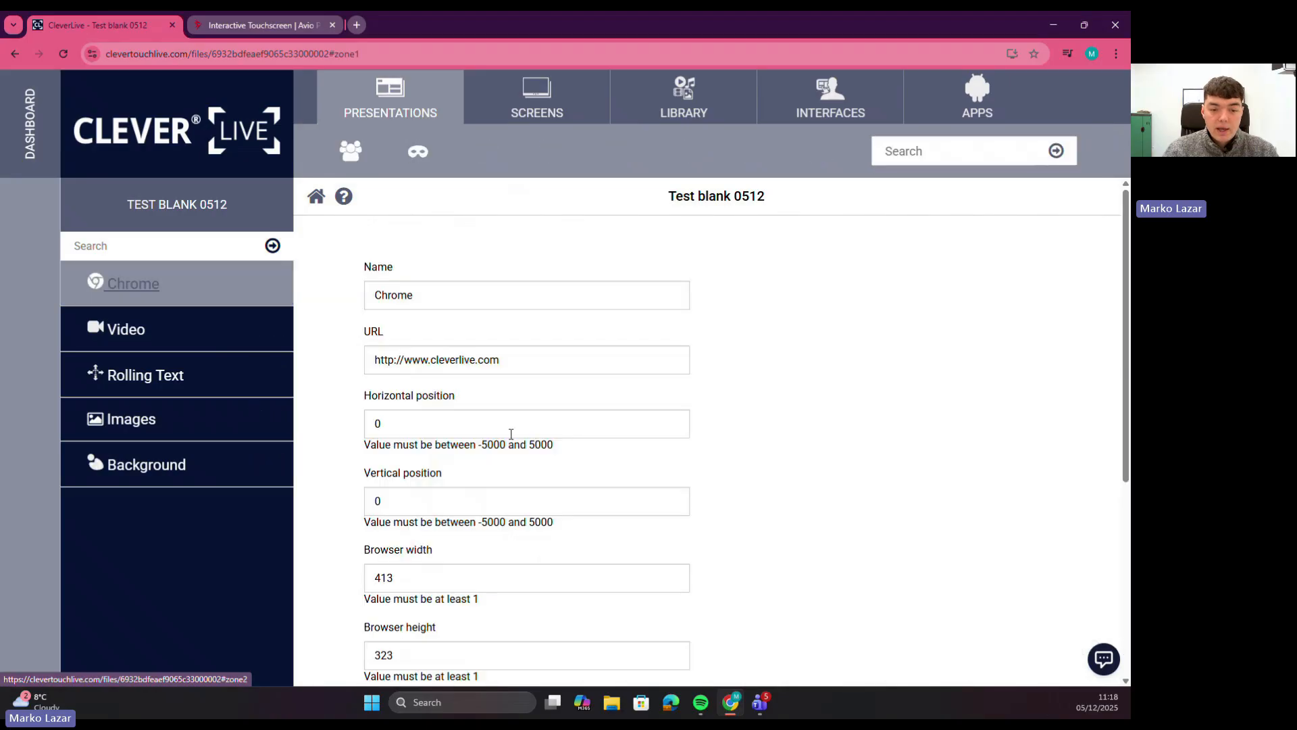
{"action": "triple_click", "coordinate": [536, 362]}
{"action": "type", "text": "https://avio.ie/"}
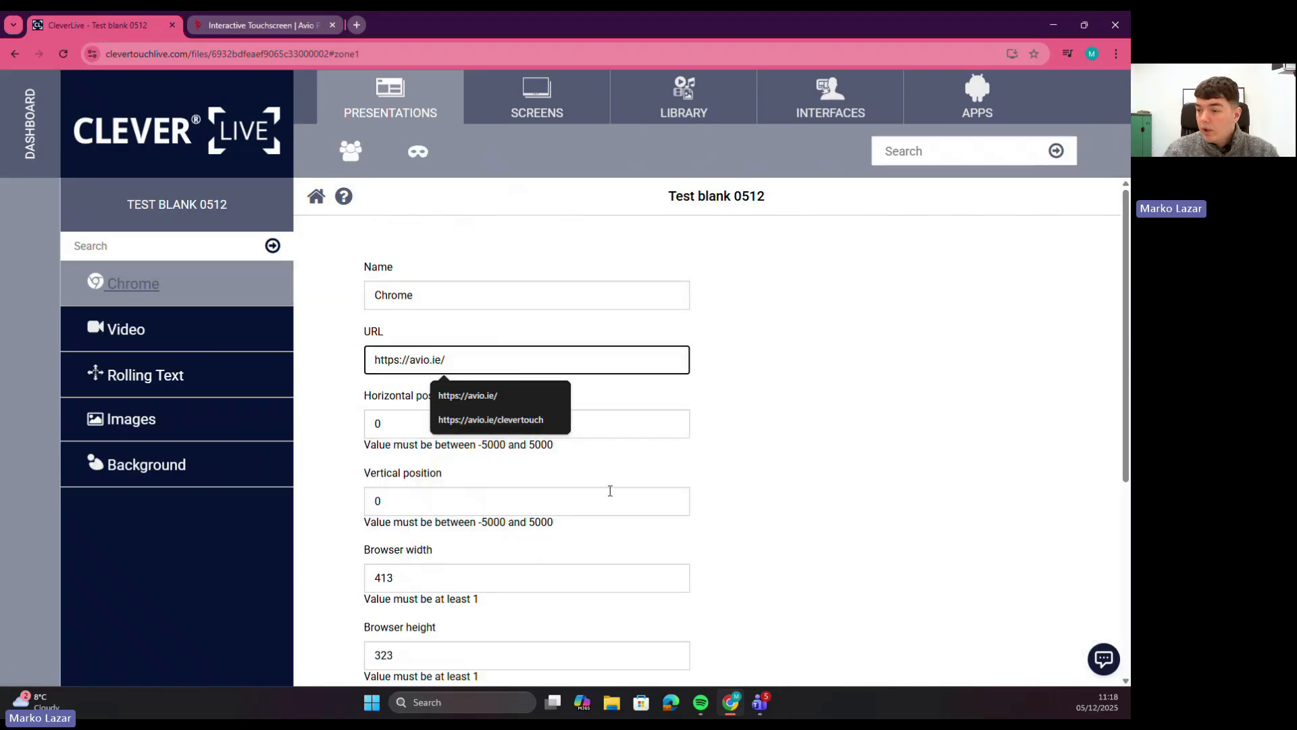
{"action": "scroll", "coordinate": [610, 490], "scroll_direction": "down", "scroll_amount": 5}
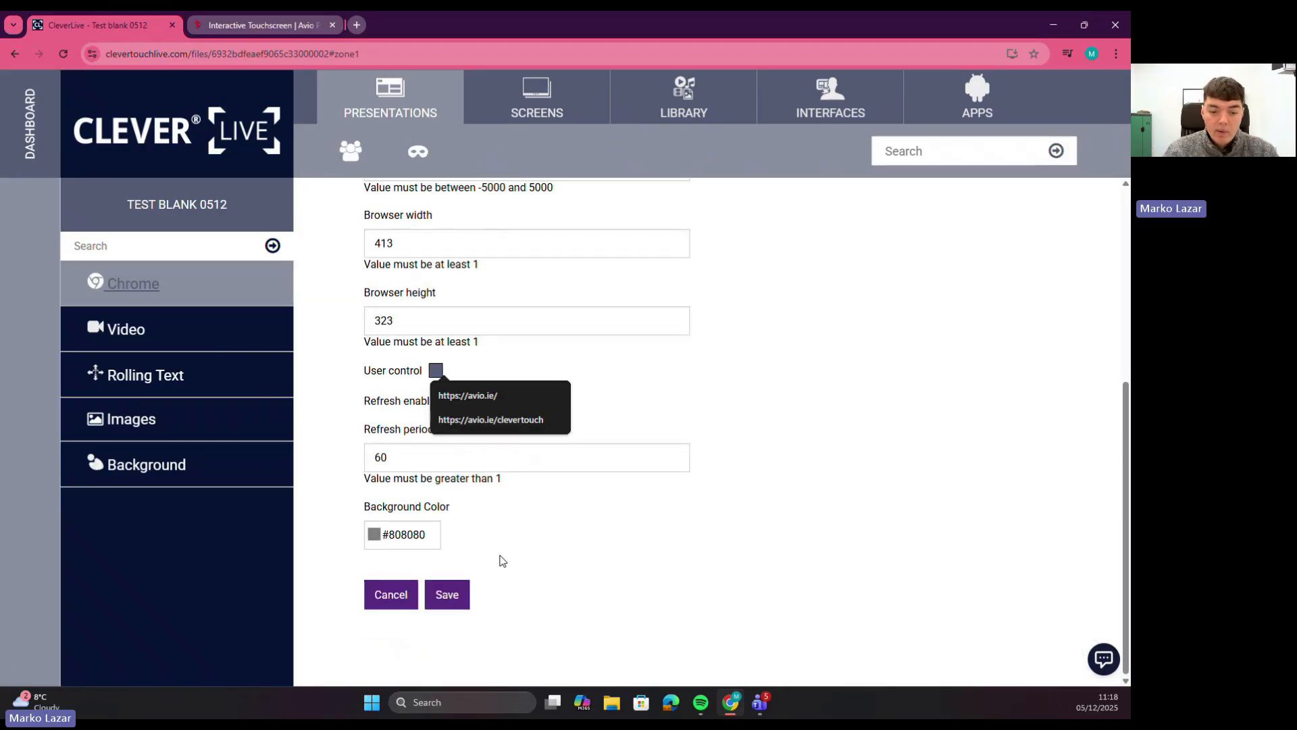
{"action": "left_click", "coordinate": [448, 600]}
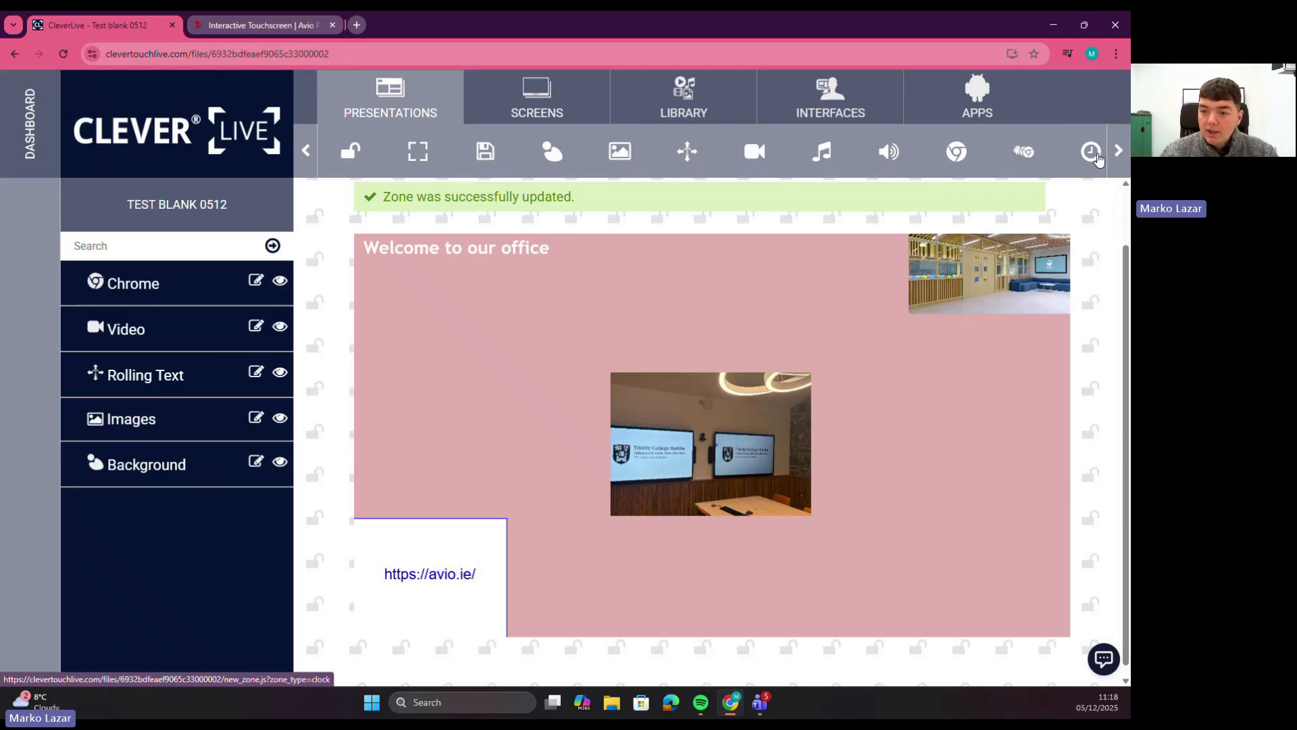
Add a Clock zone, position and size it at the canvas's upper centre above the image, and save the layout.
{"action": "left_click", "coordinate": [1097, 157]}
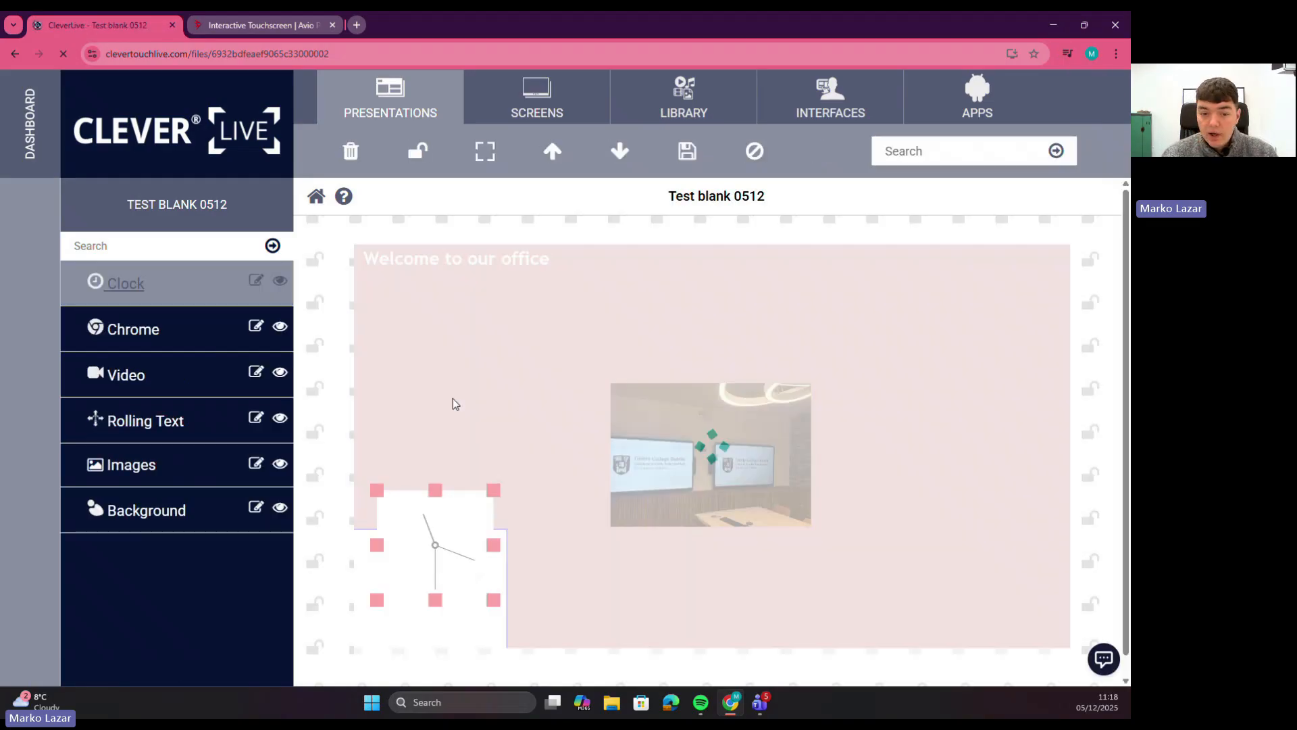
{"action": "left_click_drag", "start_coordinate": [445, 517], "coordinate": [718, 275]}
{"action": "left_click_drag", "start_coordinate": [772, 354], "coordinate": [778, 327]}
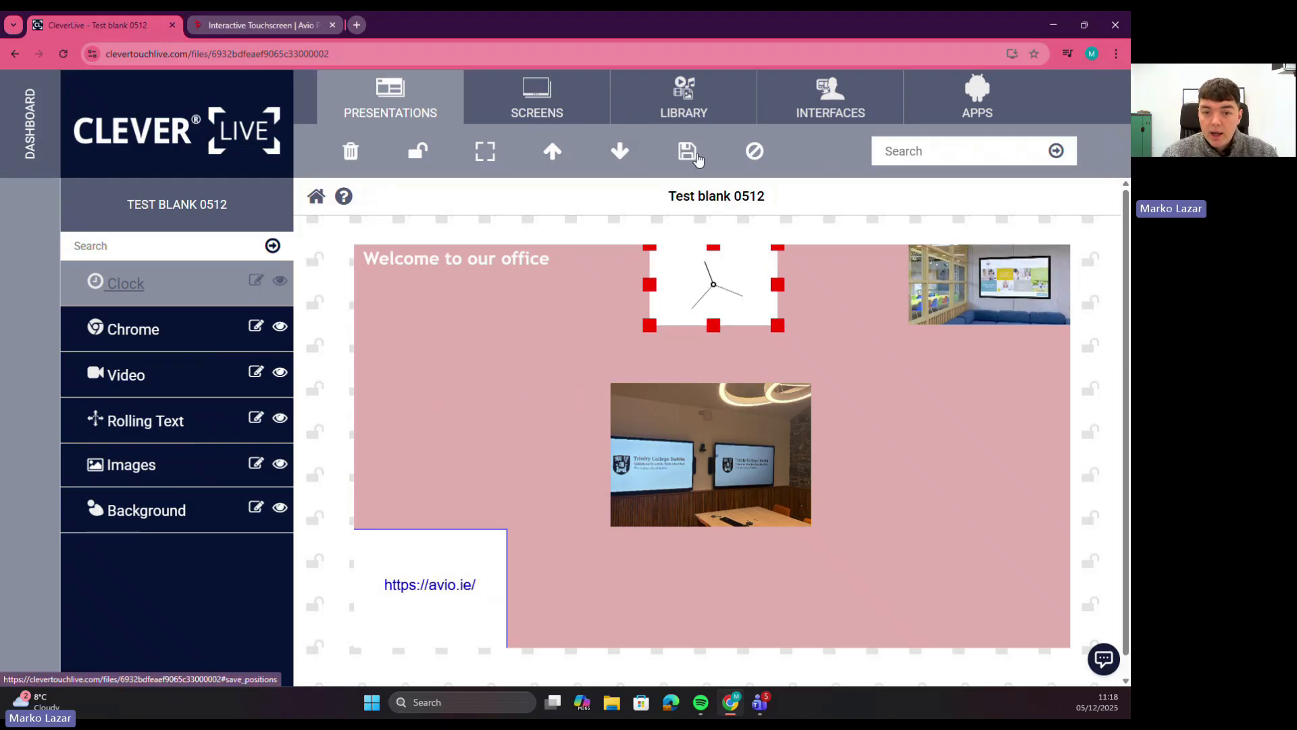
{"action": "left_click", "coordinate": [696, 156]}
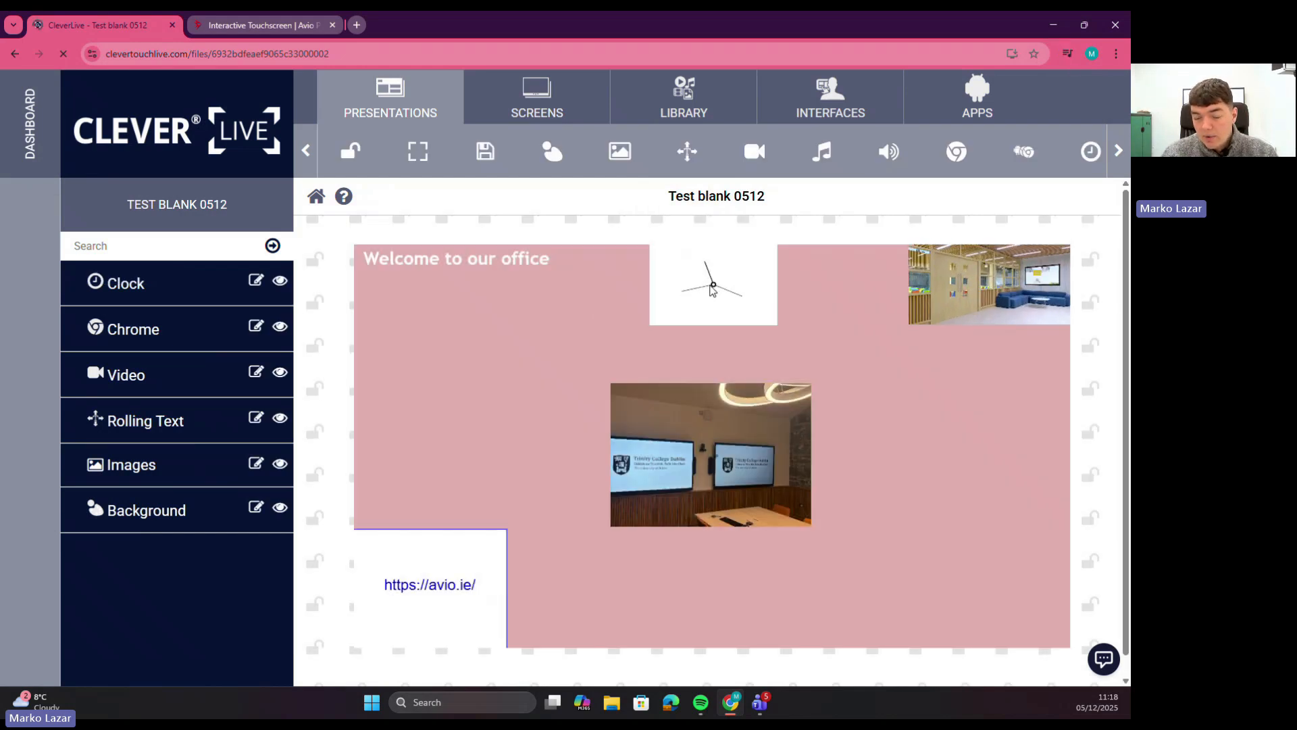
Change the Clock zone to the large black Digital with date style, enable its transparent background, and save the zone.
{"action": "left_click", "coordinate": [714, 286]}
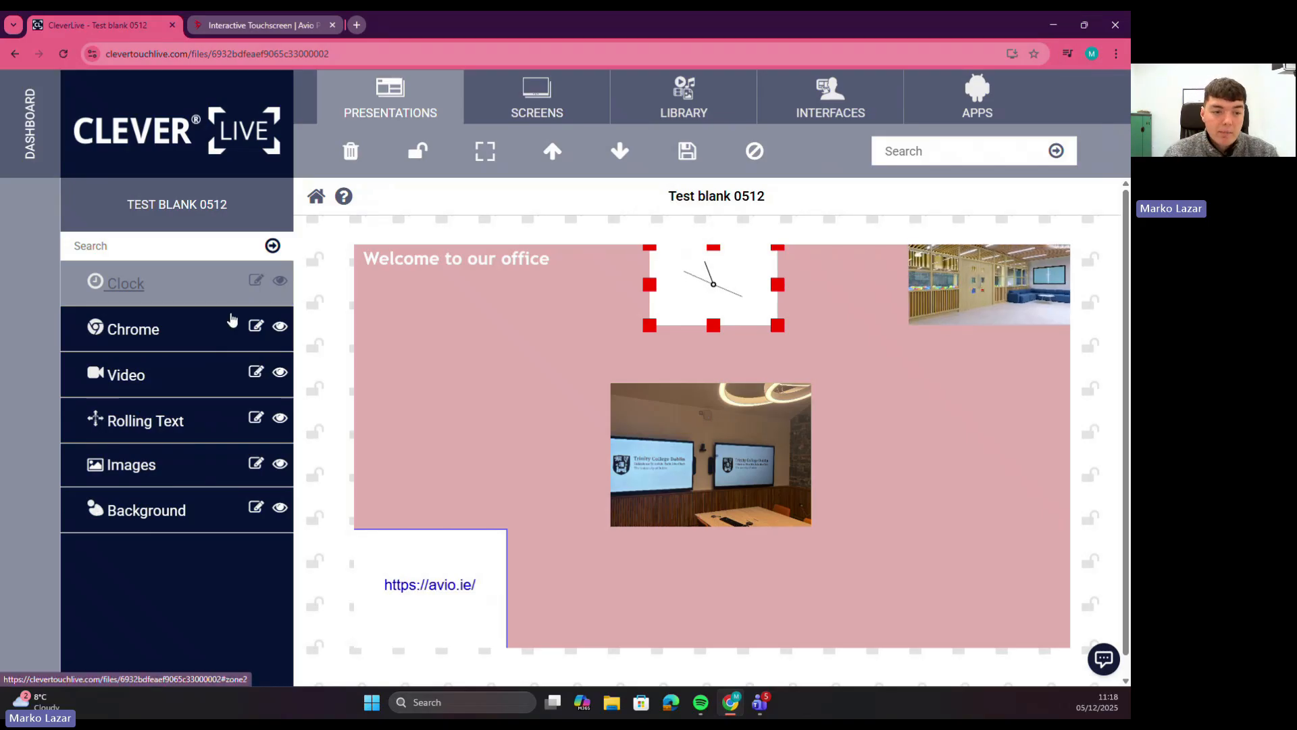
{"action": "left_click", "coordinate": [256, 282]}
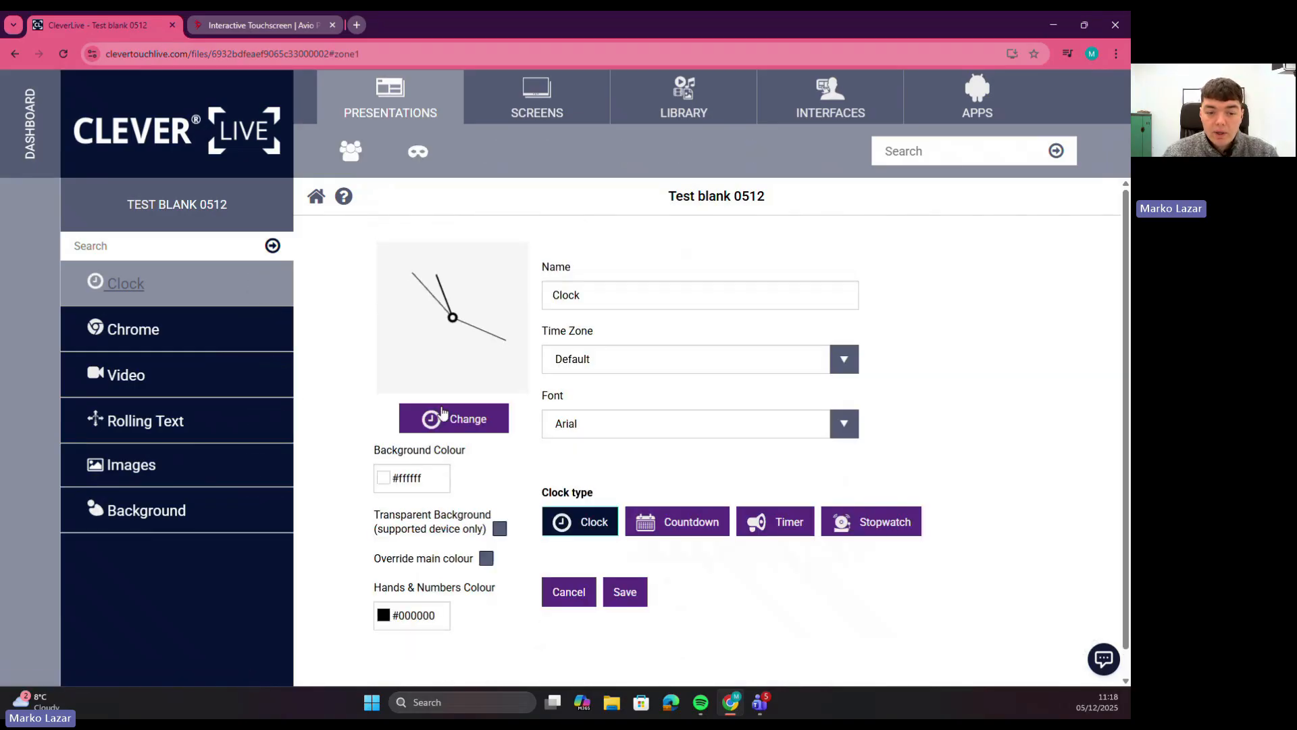
{"action": "left_click", "coordinate": [461, 423]}
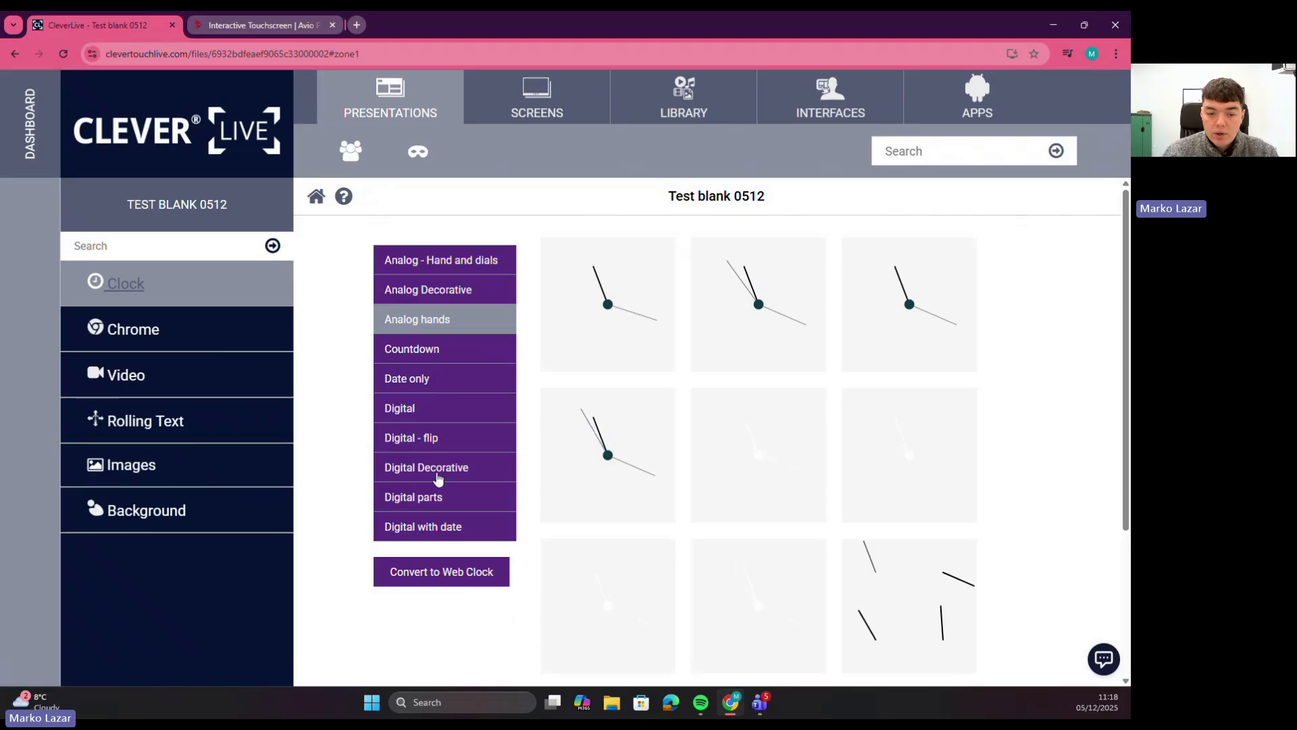
{"action": "left_click", "coordinate": [435, 526]}
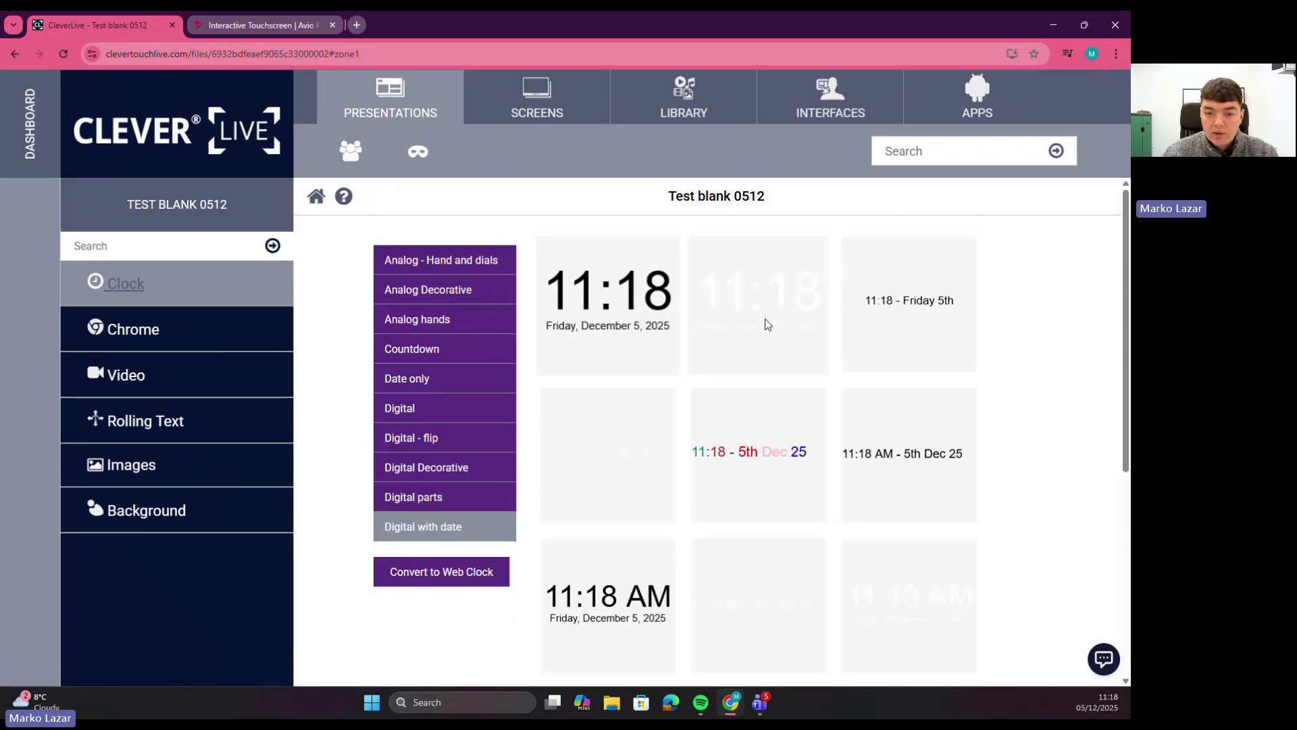
{"action": "left_click", "coordinate": [613, 294]}
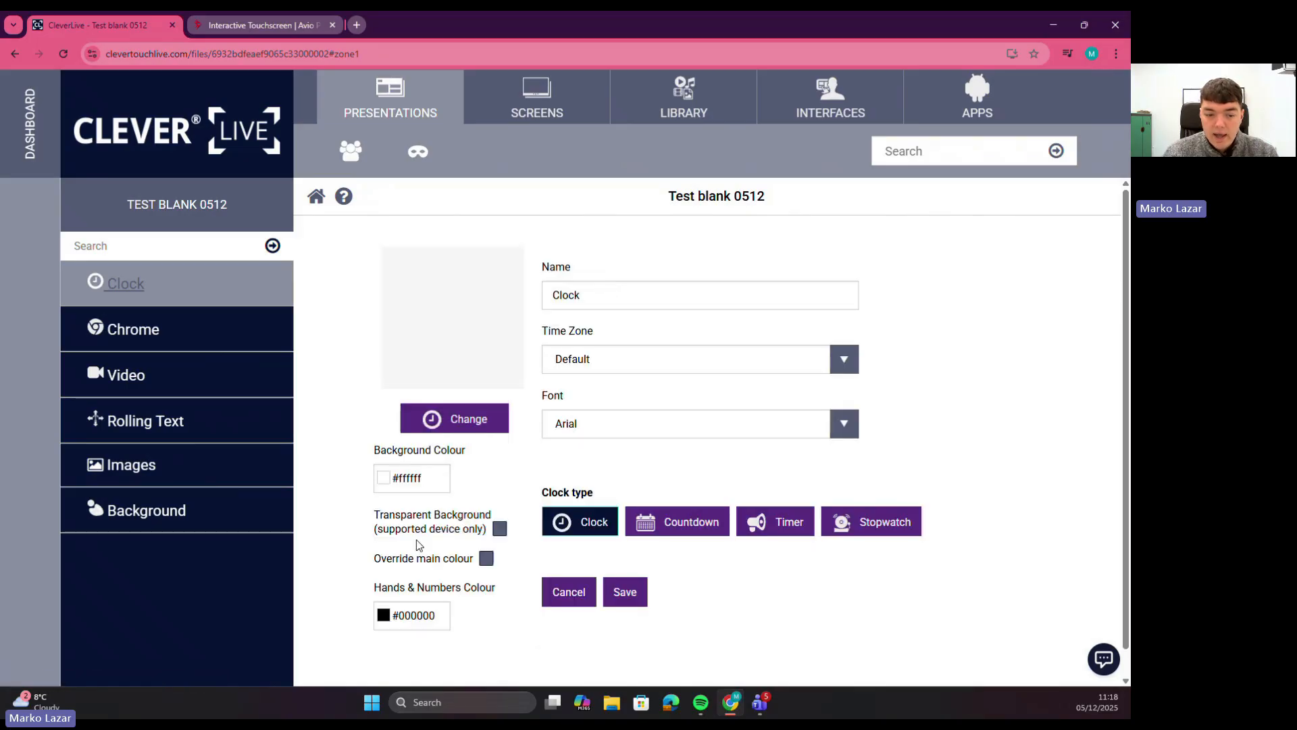
{"action": "scroll", "coordinate": [466, 520], "scroll_direction": "down", "scroll_amount": 1}
{"action": "left_click", "coordinate": [500, 500]}
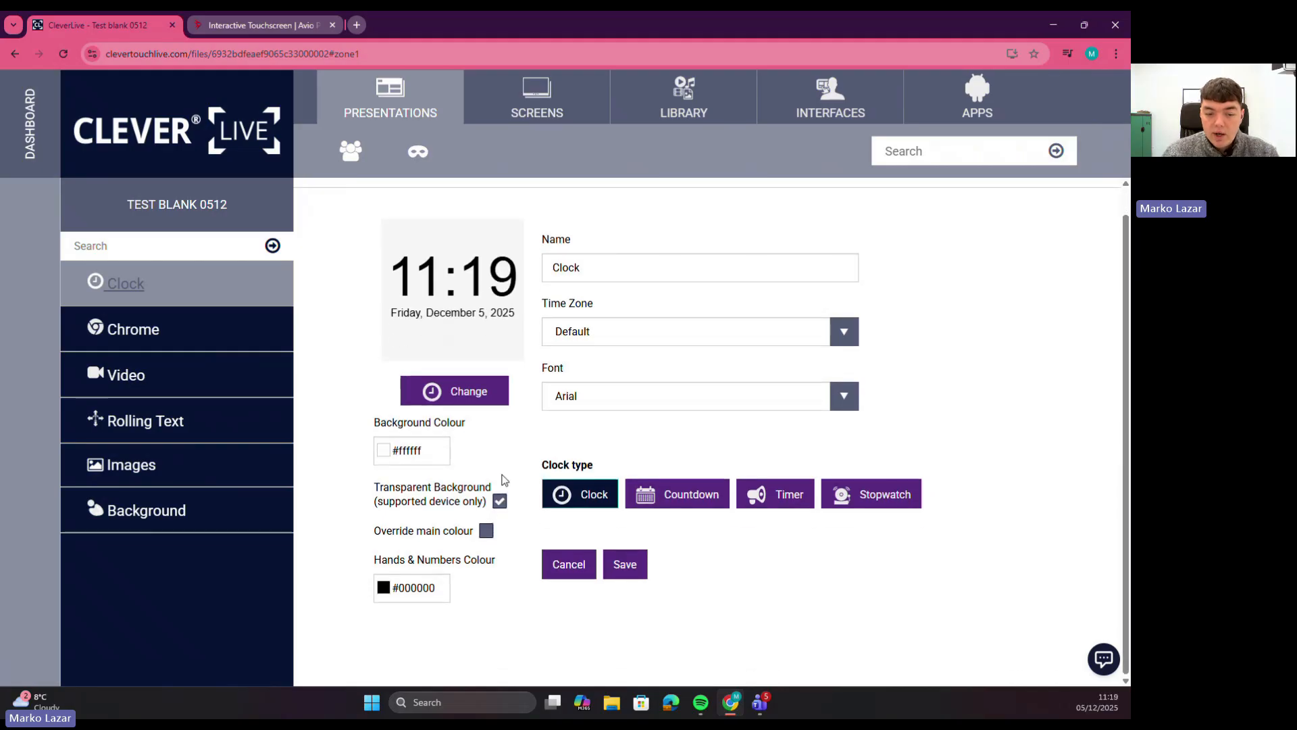
{"action": "left_click", "coordinate": [618, 566]}
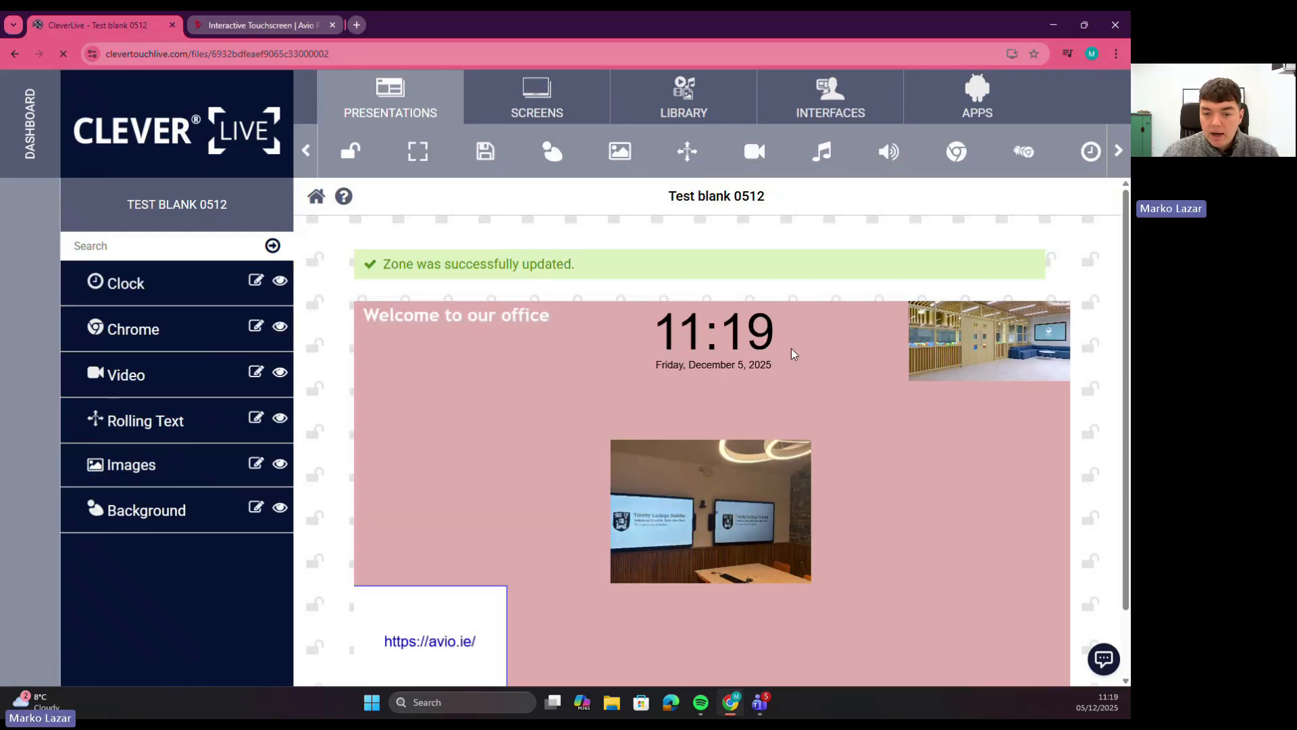
Shrink the Clock zone slightly at the canvas's upper edge and save the layout.
{"action": "left_click", "coordinate": [757, 348]}
{"action": "left_click_drag", "start_coordinate": [766, 375], "coordinate": [758, 369]}
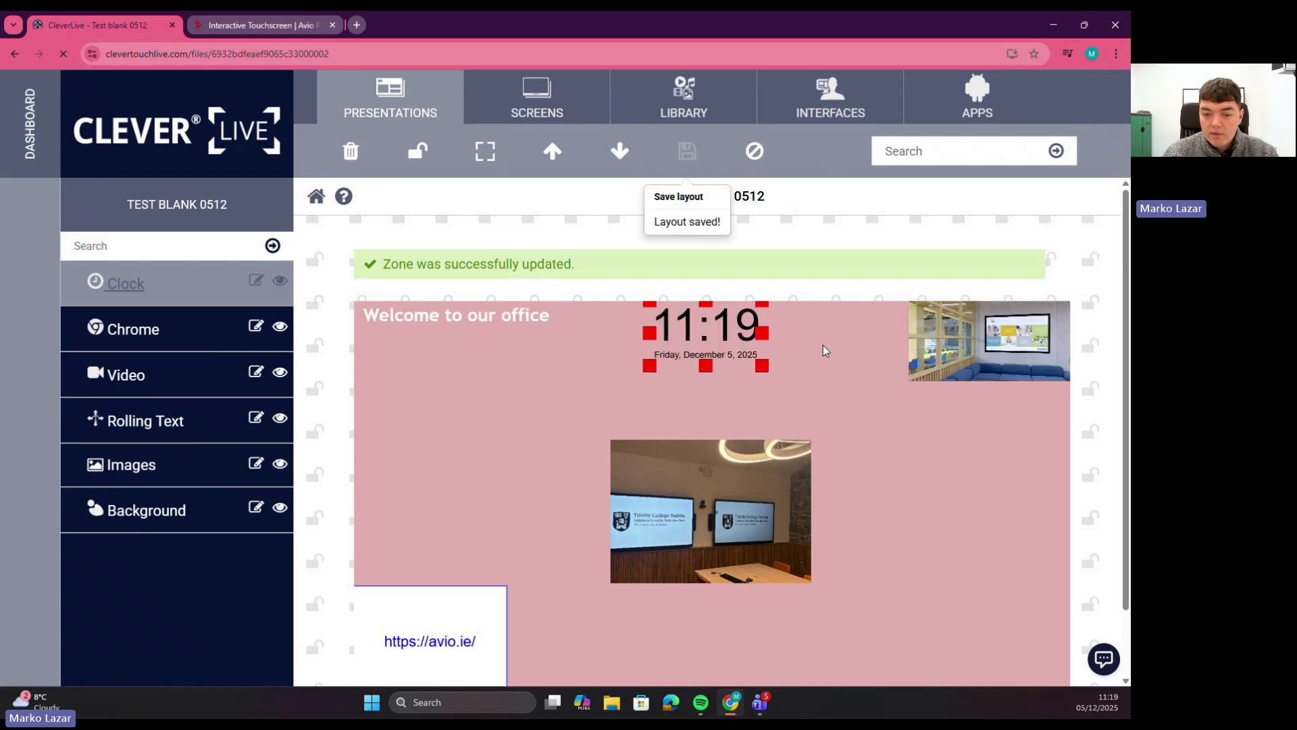
{"action": "scroll", "coordinate": [825, 331], "scroll_direction": "down", "scroll_amount": 2}
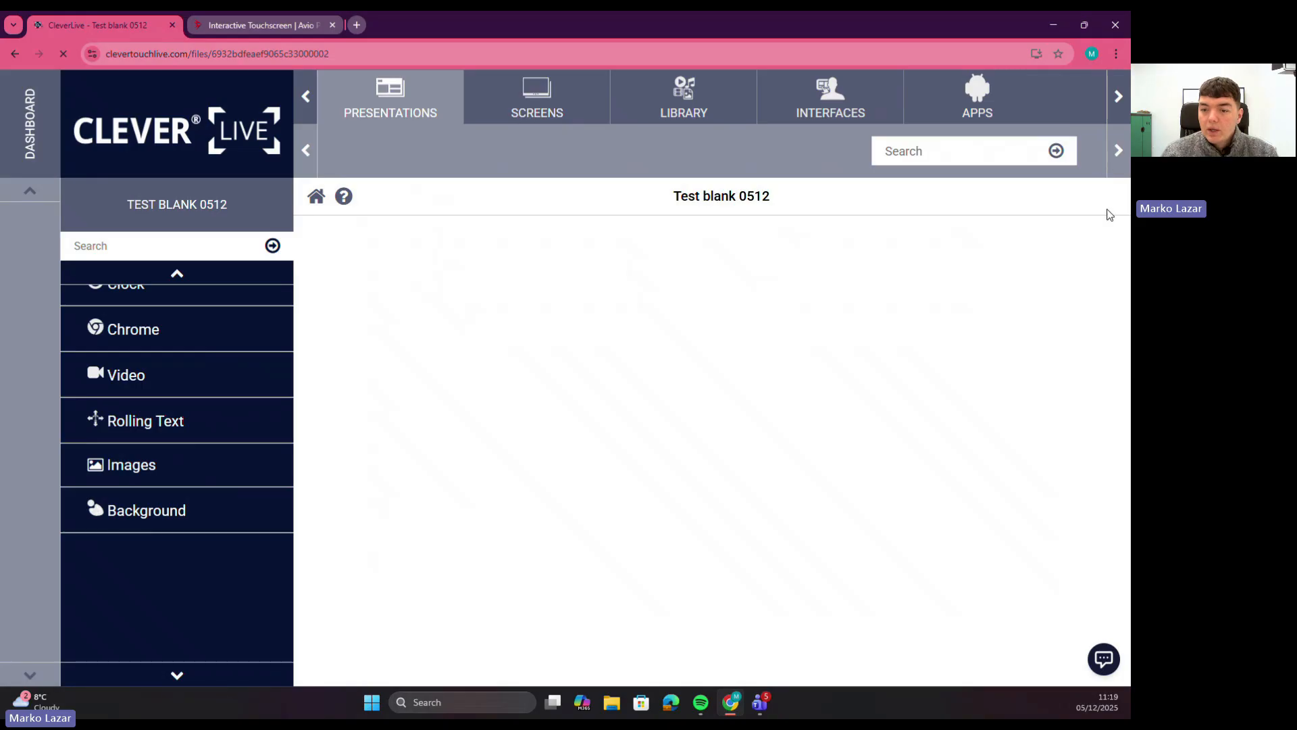
Add an Internet RSS zone to the presentation.
{"action": "left_click", "coordinate": [1119, 151]}
{"action": "left_click", "coordinate": [1119, 151]}
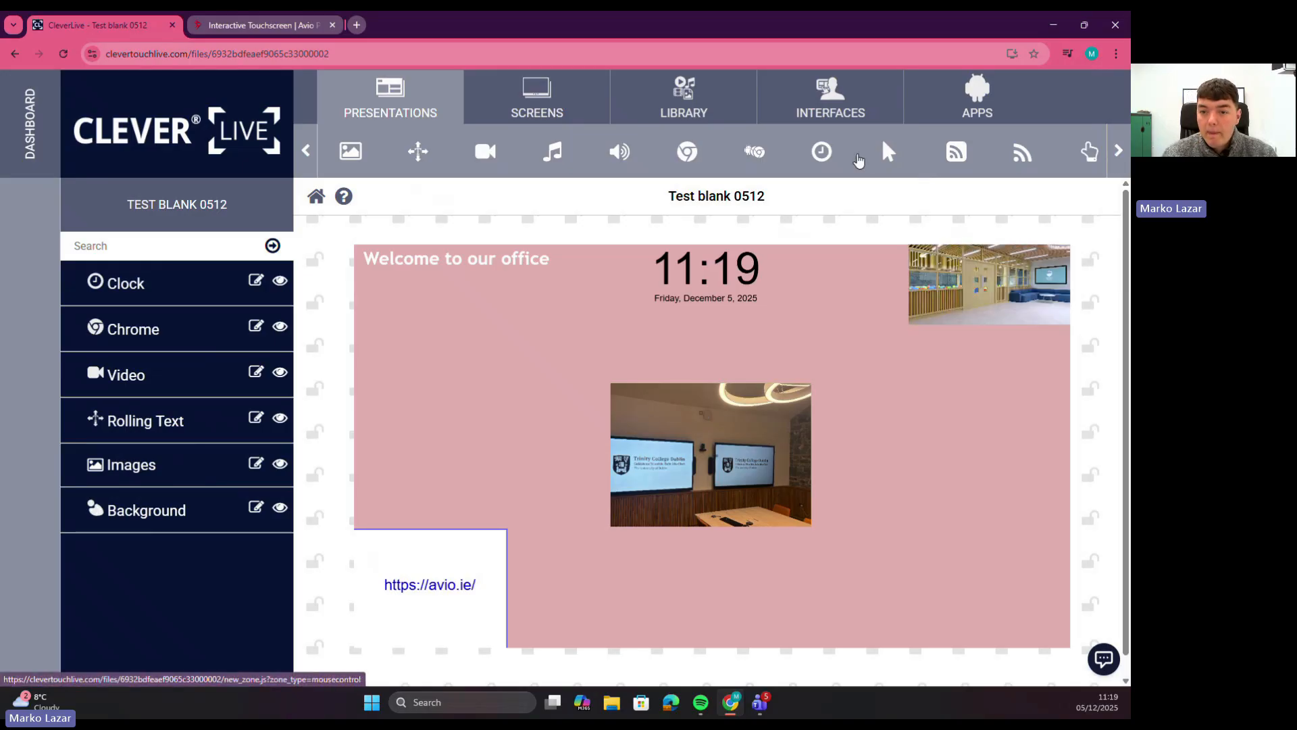
{"action": "mouse_move", "coordinate": [882, 156]}
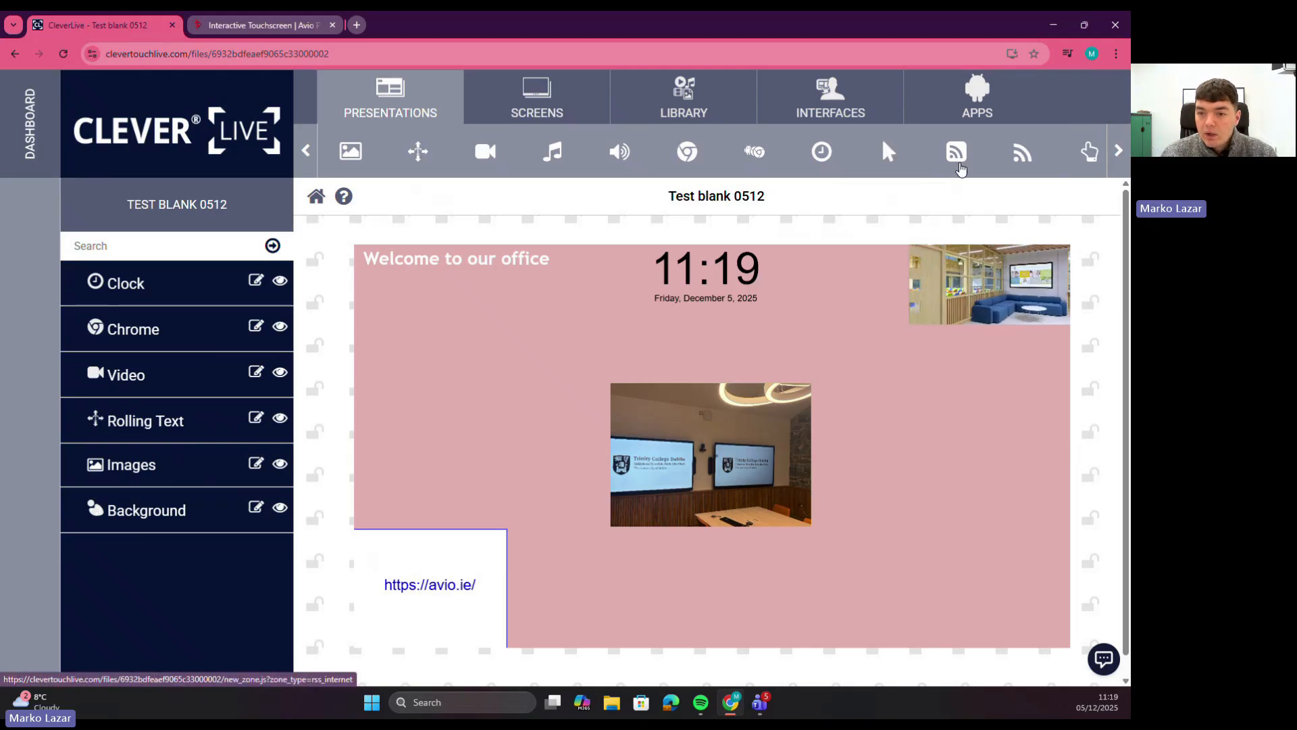
{"action": "mouse_move", "coordinate": [950, 154]}
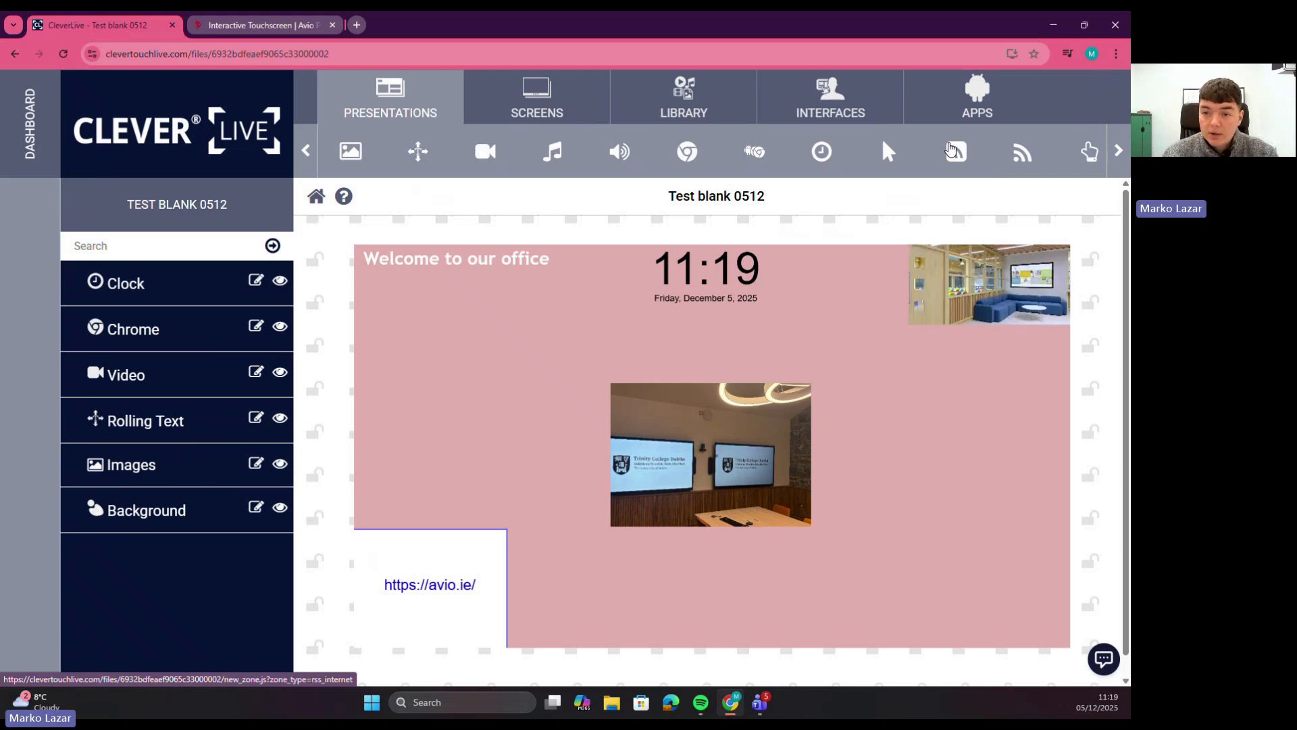
{"action": "left_click", "coordinate": [953, 150]}
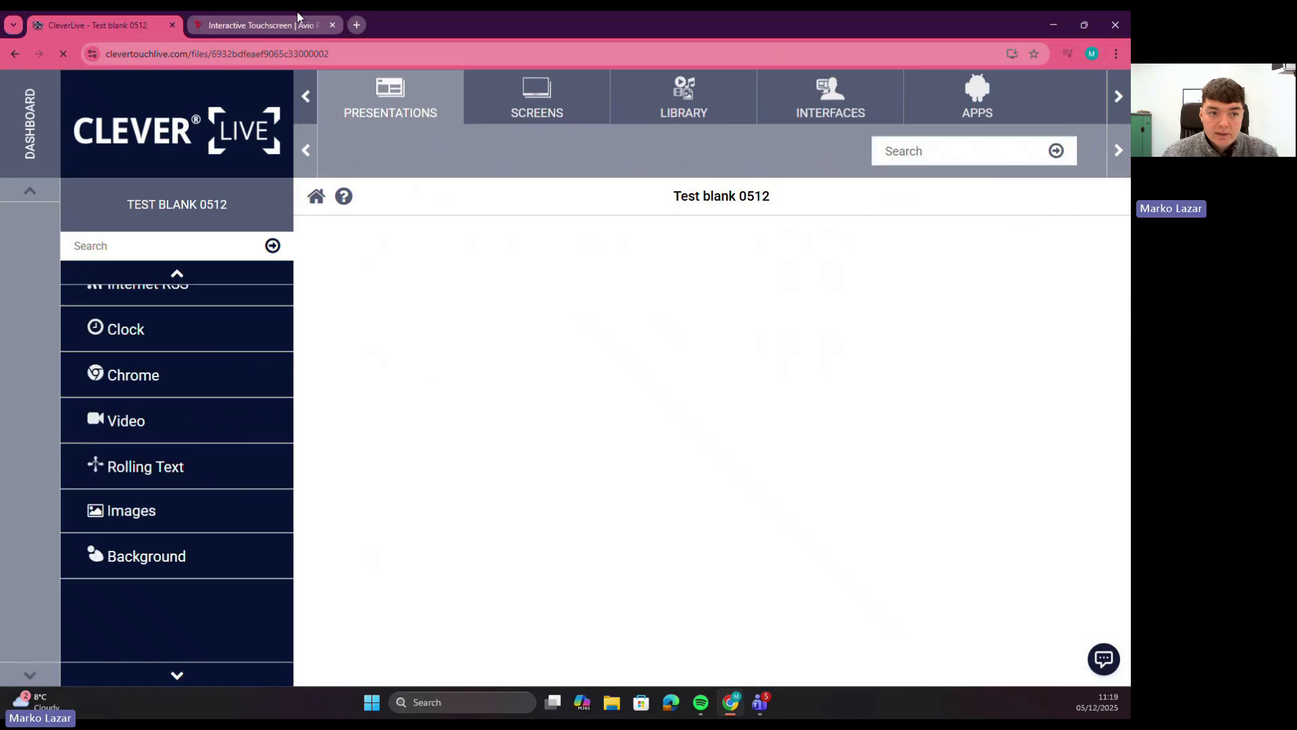
In the other browser tab, search the web for "rss feeds irealnd" and open Feedspot's Top 60 Irish News RSS Feeds.
{"action": "left_click", "coordinate": [265, 27]}
{"action": "left_click", "coordinate": [253, 46]}
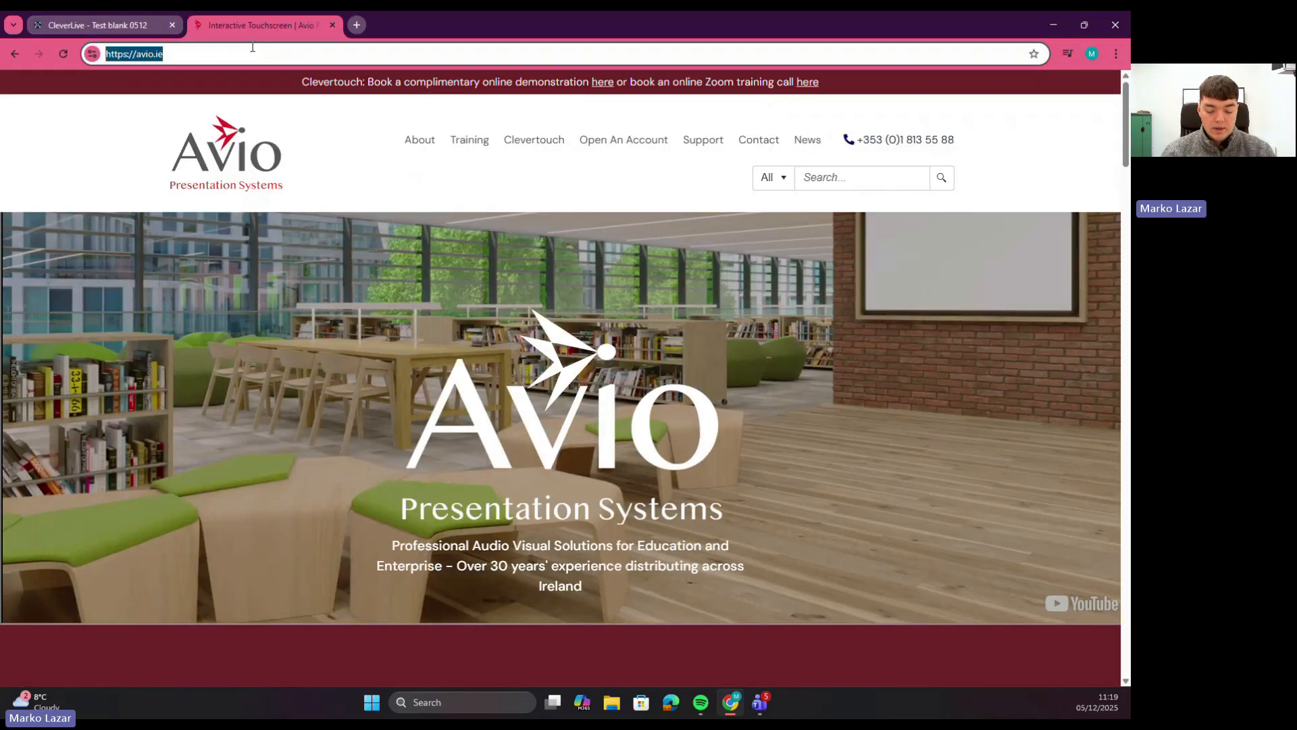
{"action": "type", "text": "rss feed"}
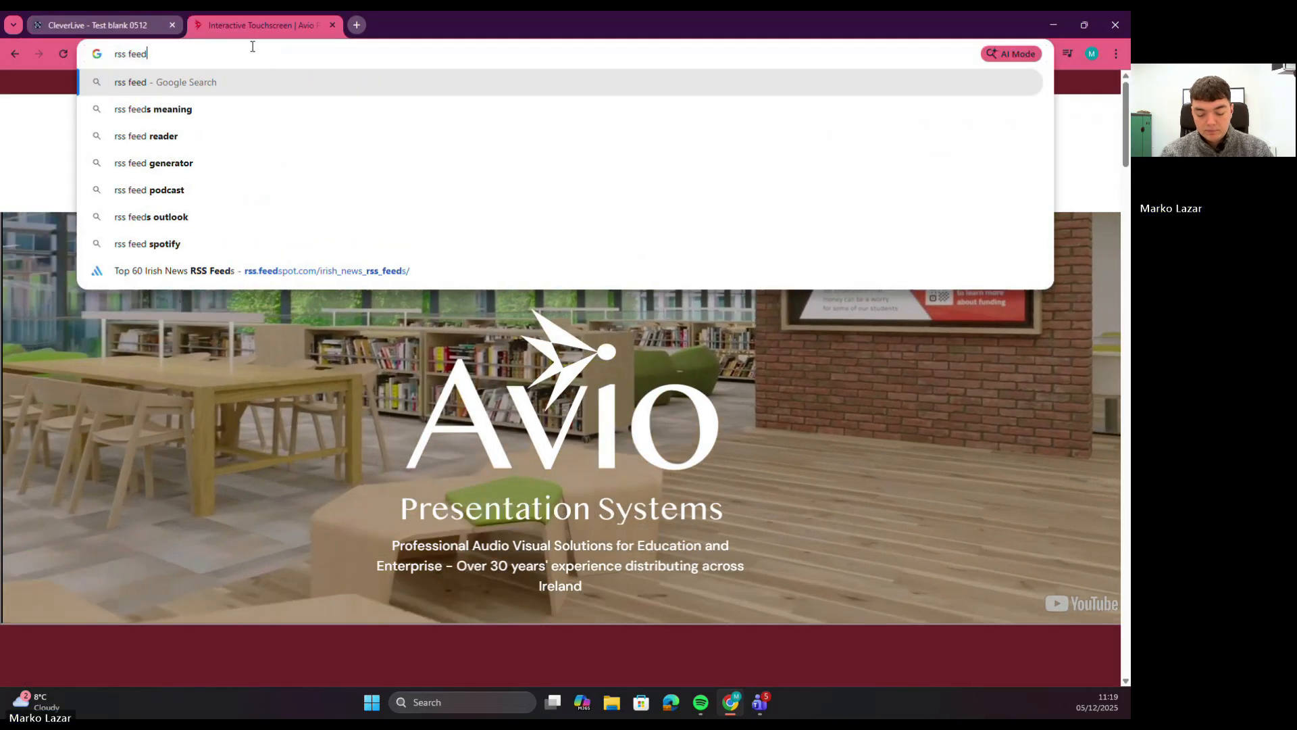
{"action": "type", "text": "s irealnd"}
{"action": "key", "text": "Return"}
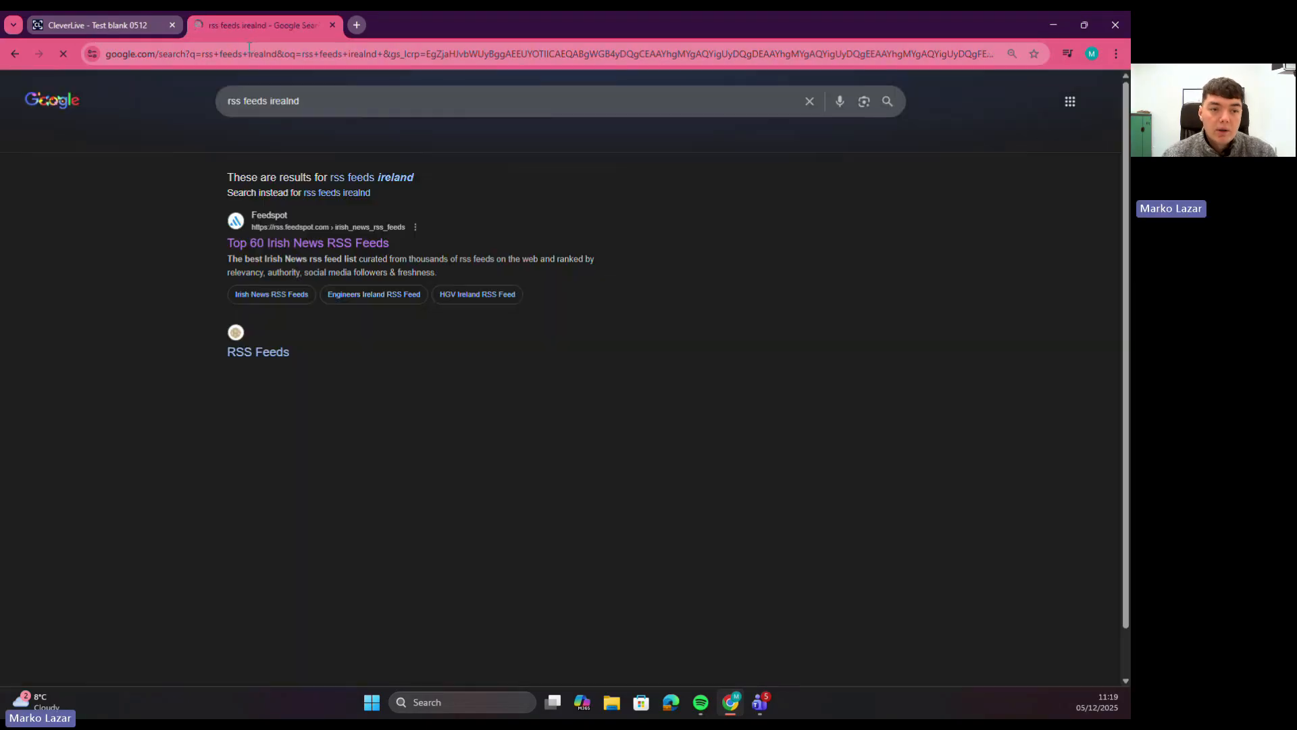
{"action": "left_click", "coordinate": [317, 244]}
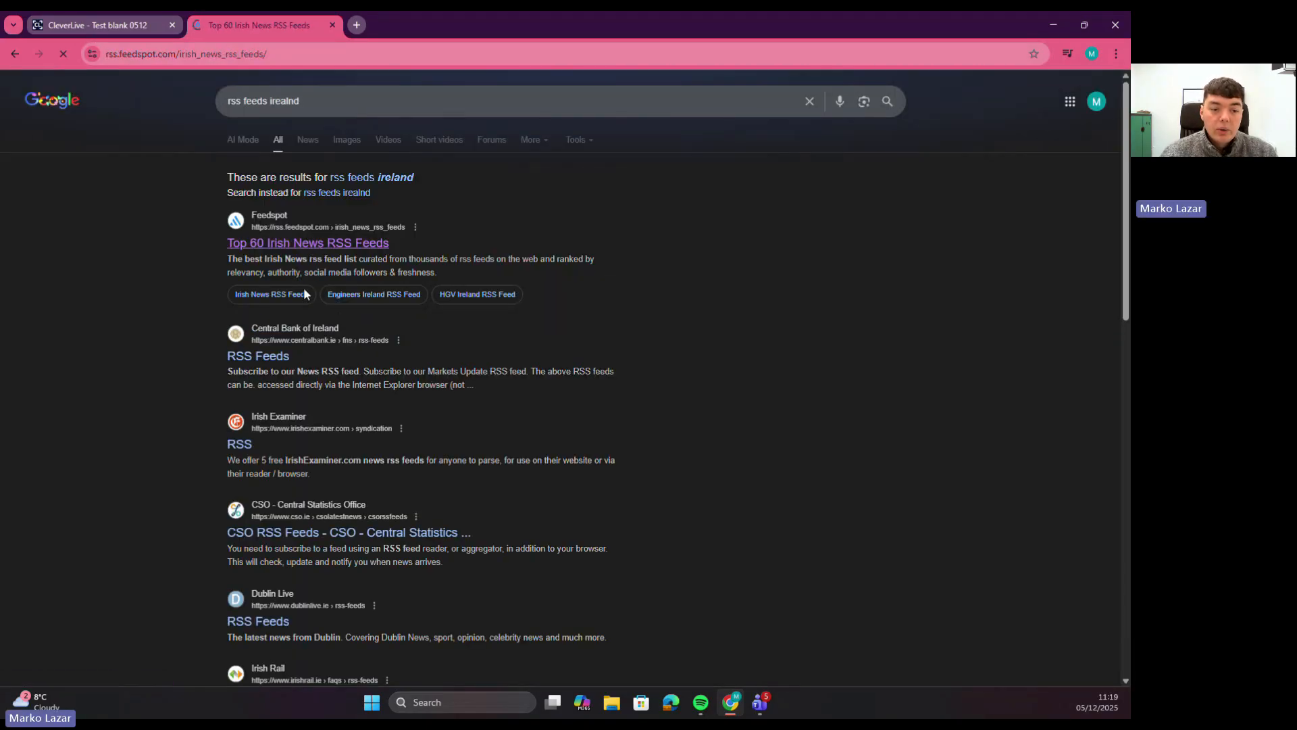
Copy the RSS feed link of RTÉ News from the Feedspot list.
{"action": "scroll", "coordinate": [325, 318], "scroll_direction": "down", "scroll_amount": 10}
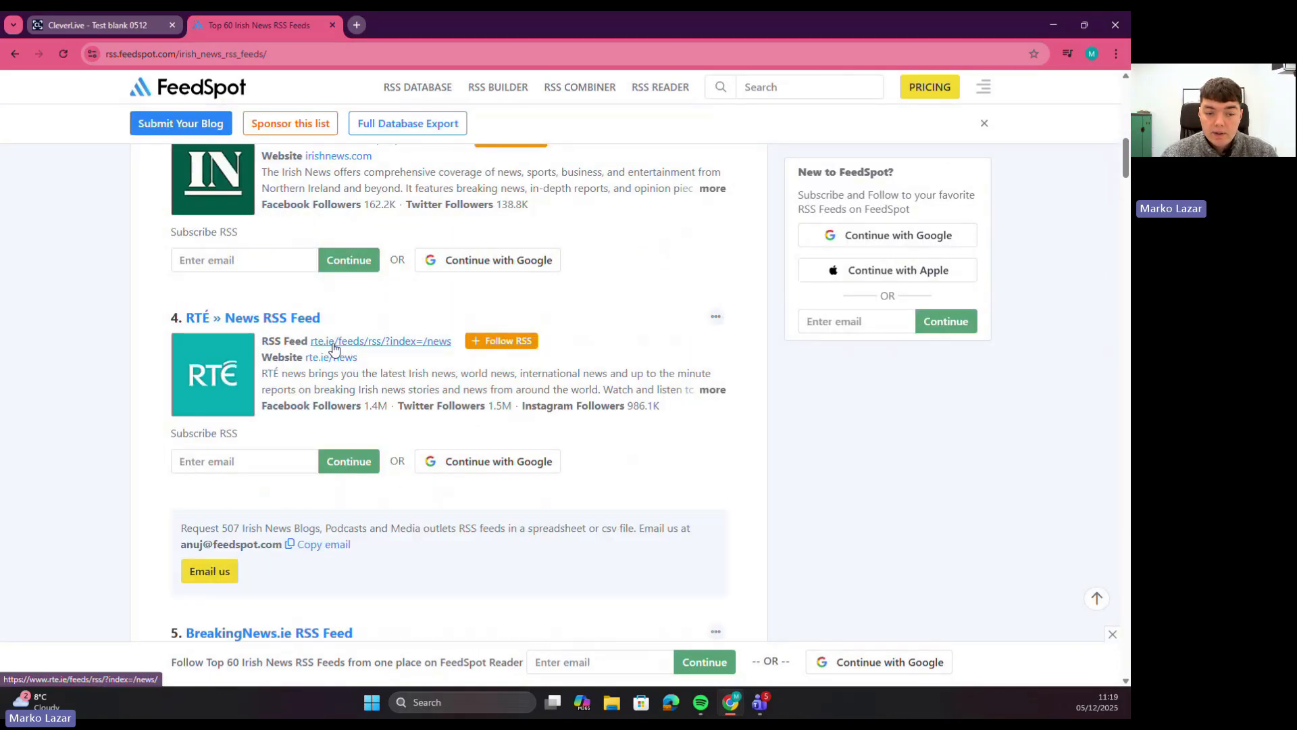
{"action": "right_click", "coordinate": [331, 343]}
{"action": "left_click", "coordinate": [373, 483]}
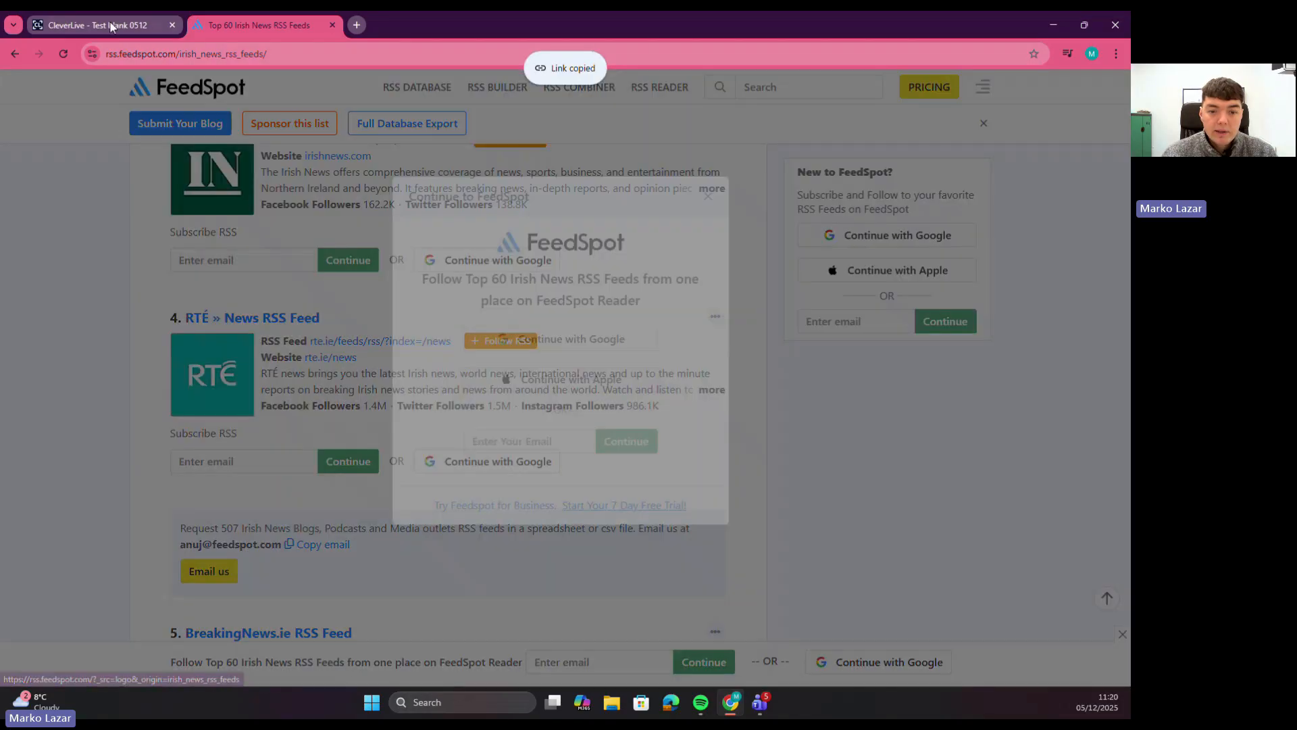
Back in the CleverLive tab, shrink the Internet RSS zone so it starts beside the Chrome zone, and save the layout.
{"action": "left_click", "coordinate": [111, 26]}
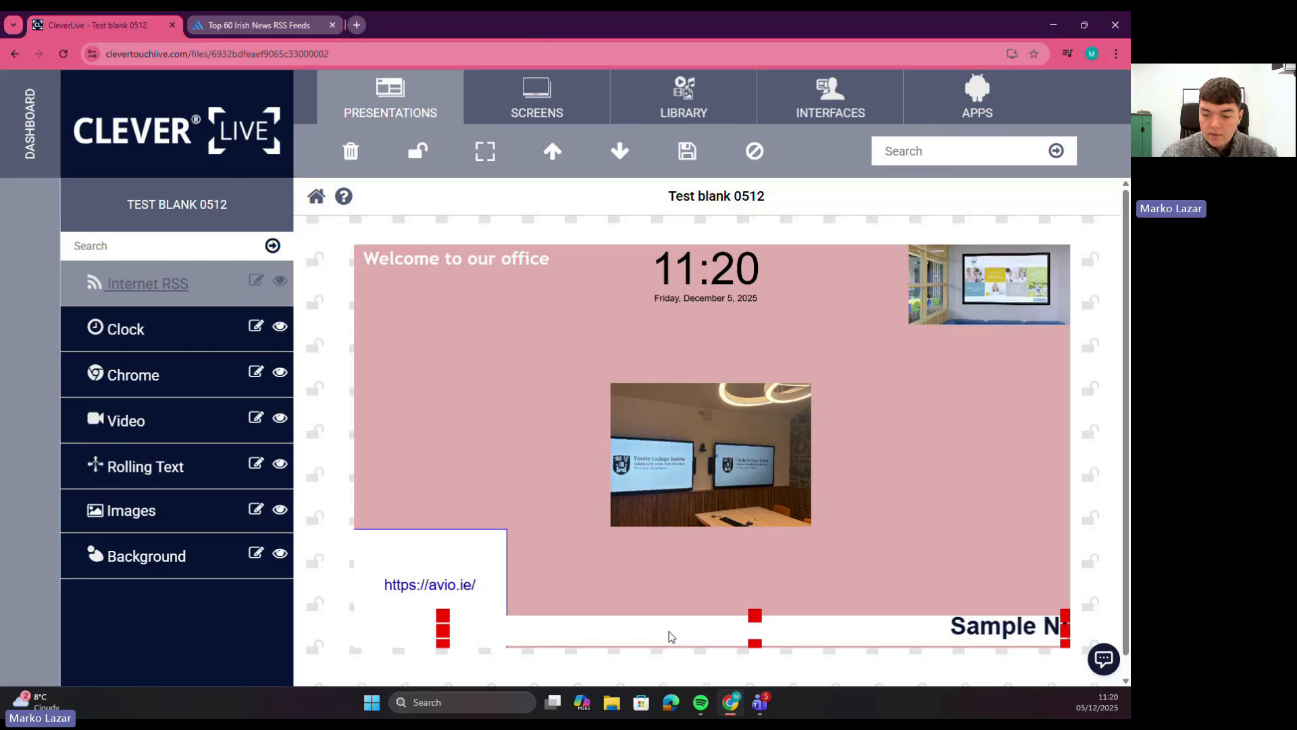
{"action": "left_click_drag", "start_coordinate": [450, 618], "coordinate": [511, 627]}
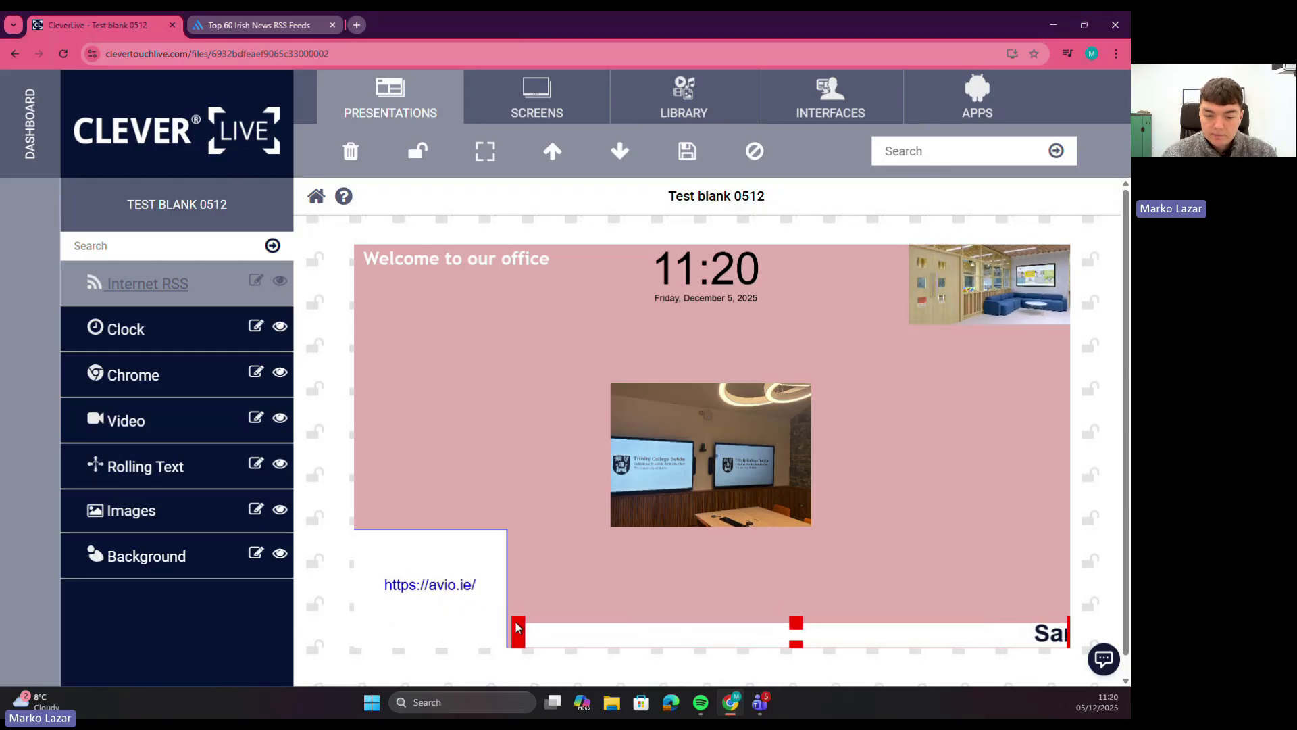
{"action": "left_click", "coordinate": [687, 151]}
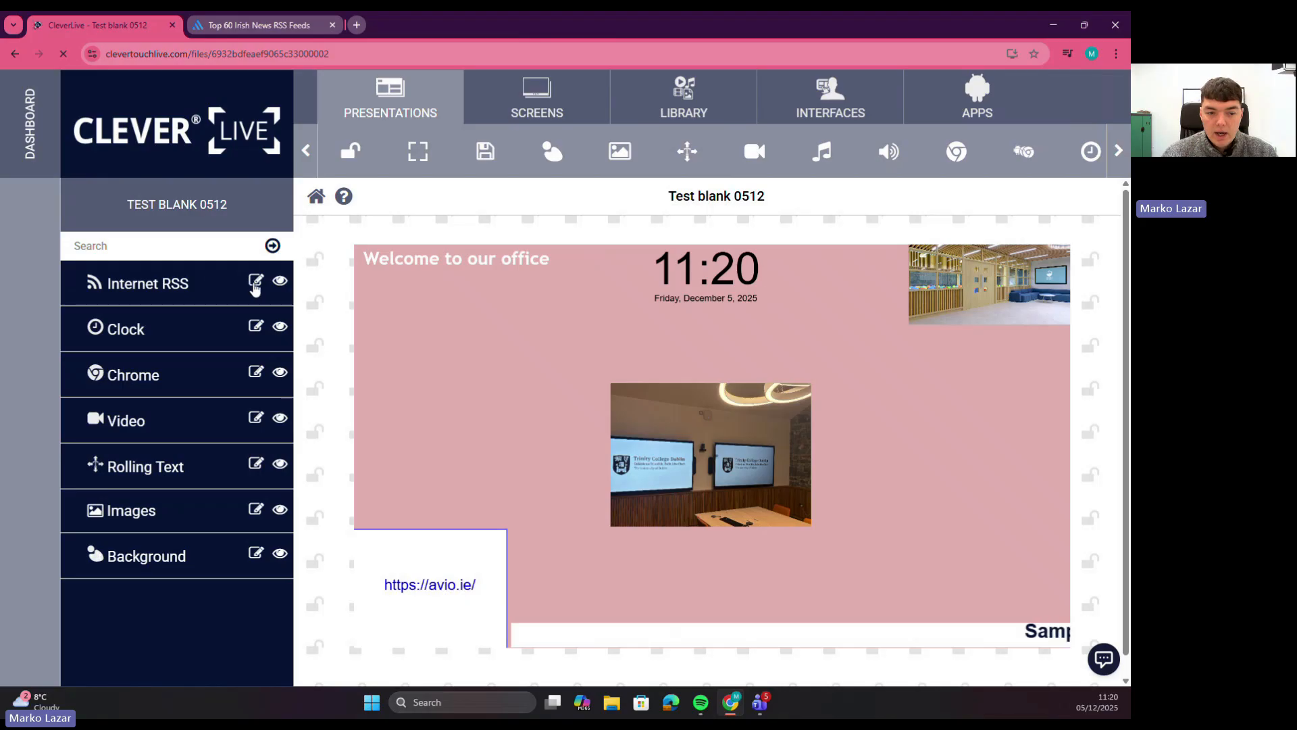
{"action": "left_click", "coordinate": [255, 281]}
{"action": "left_click", "coordinate": [673, 296]}
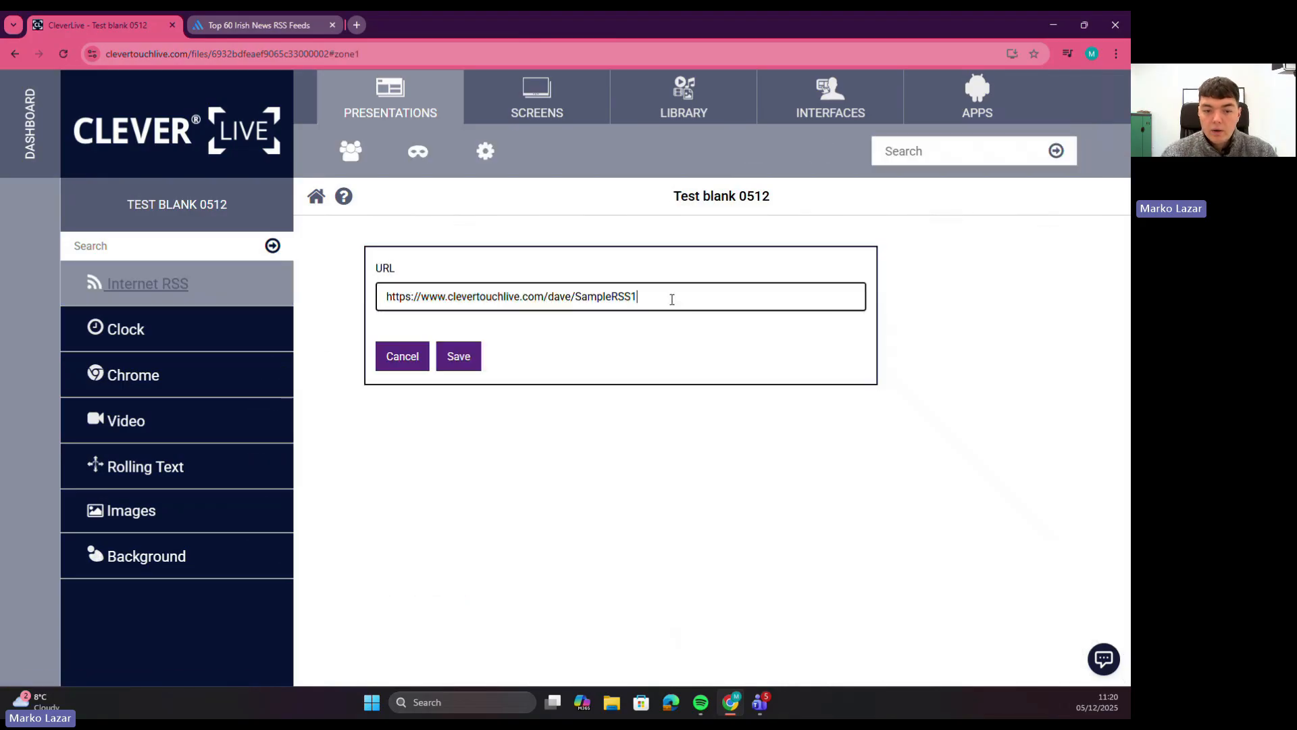
{"action": "key", "text": "ctrl+a"}
{"action": "key", "text": "ctrl+v"}
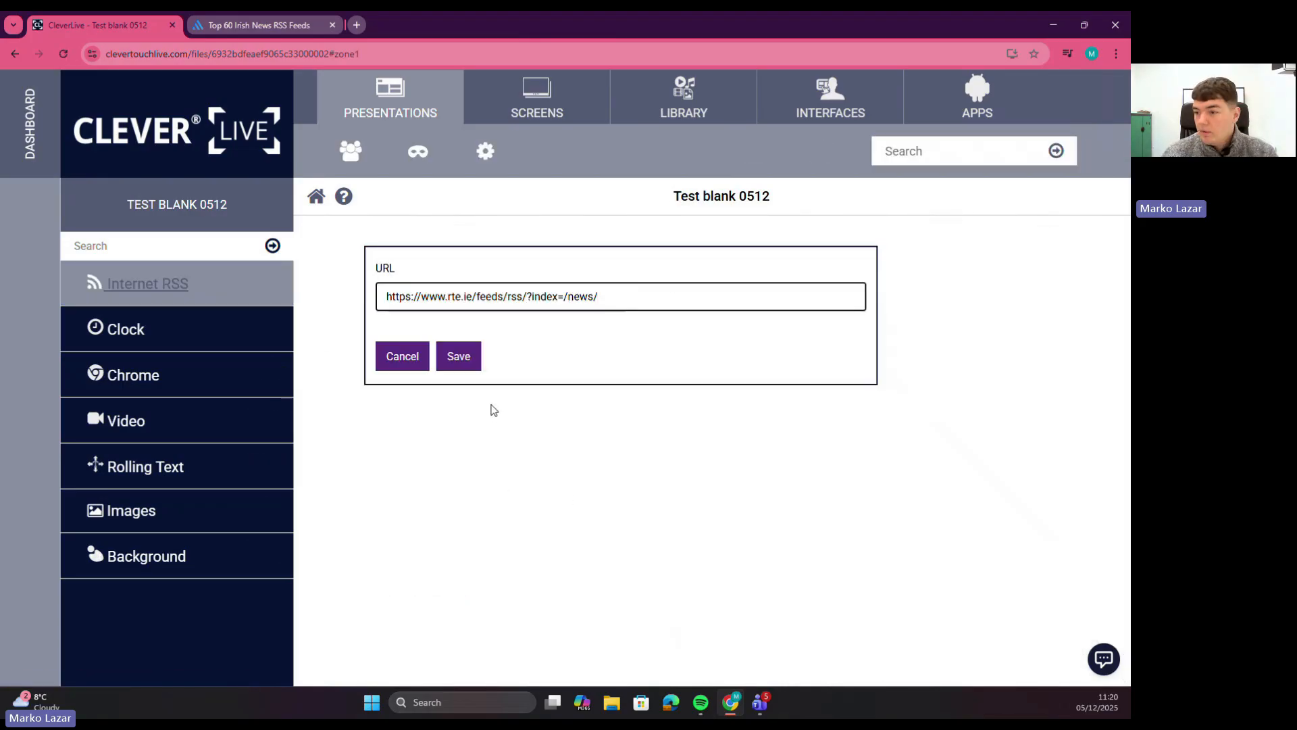
{"action": "left_click", "coordinate": [460, 373]}
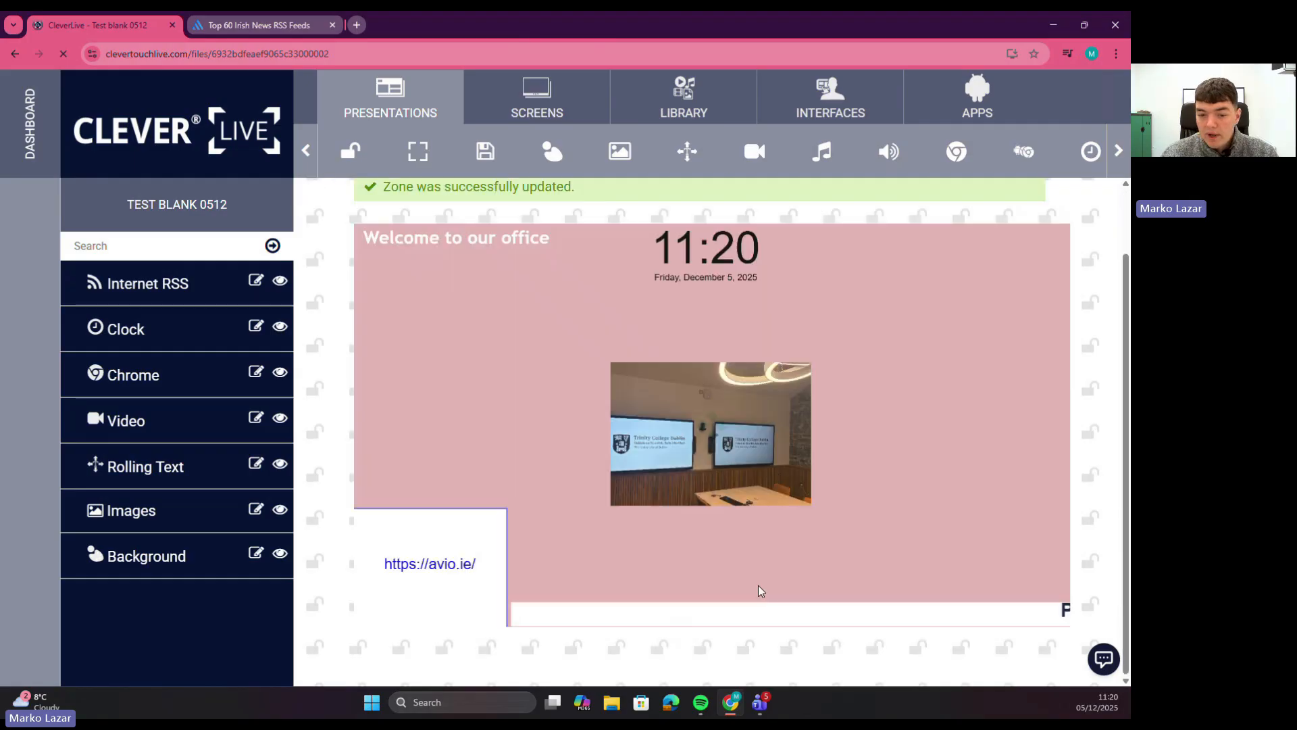
Add a YouTube zone named Youtube to the presentation.
{"action": "left_click", "coordinate": [1119, 150]}
{"action": "left_click", "coordinate": [1119, 150]}
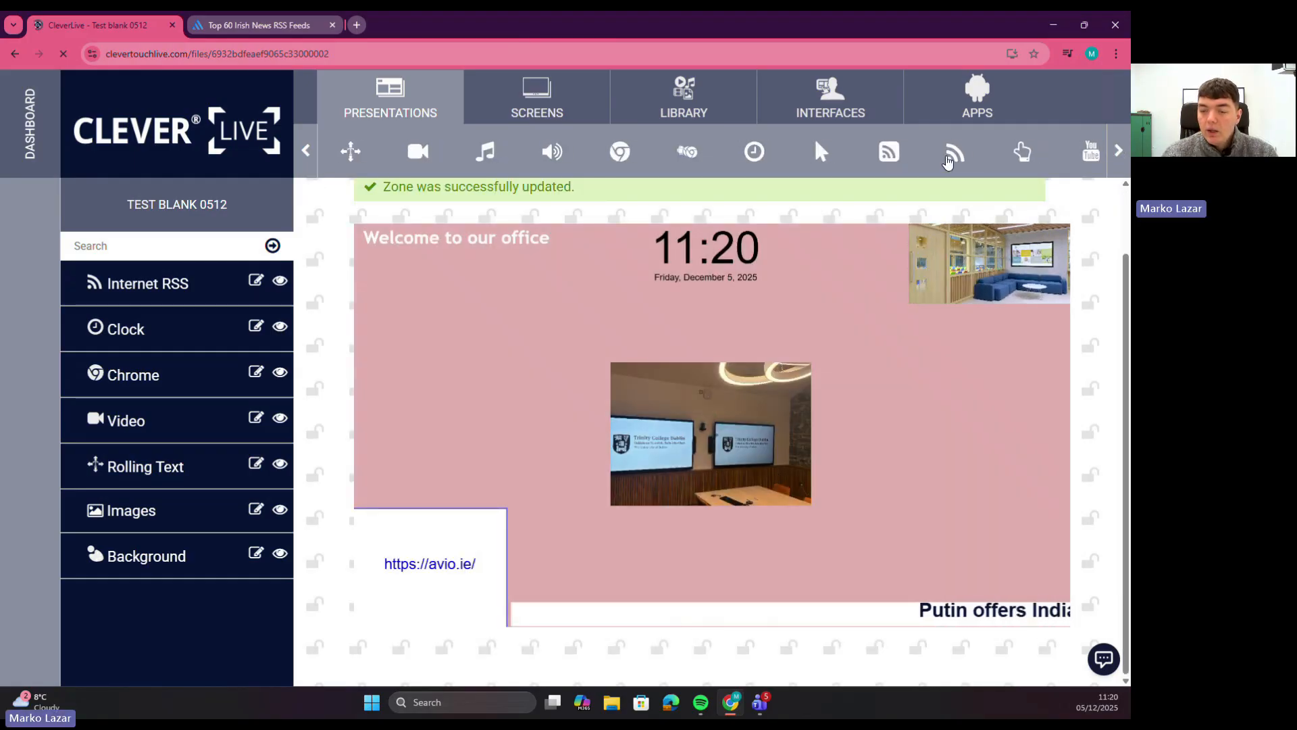
{"action": "mouse_move", "coordinate": [953, 155]}
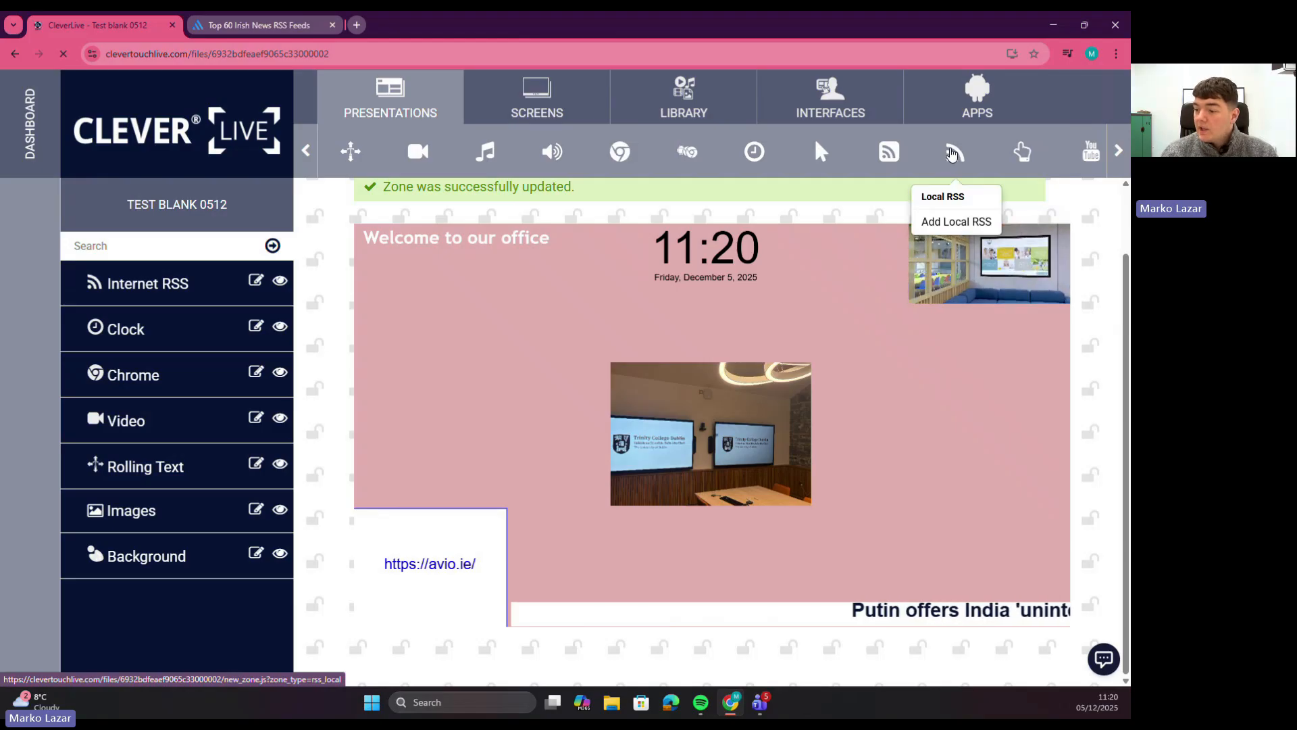
{"action": "left_click", "coordinate": [952, 155]}
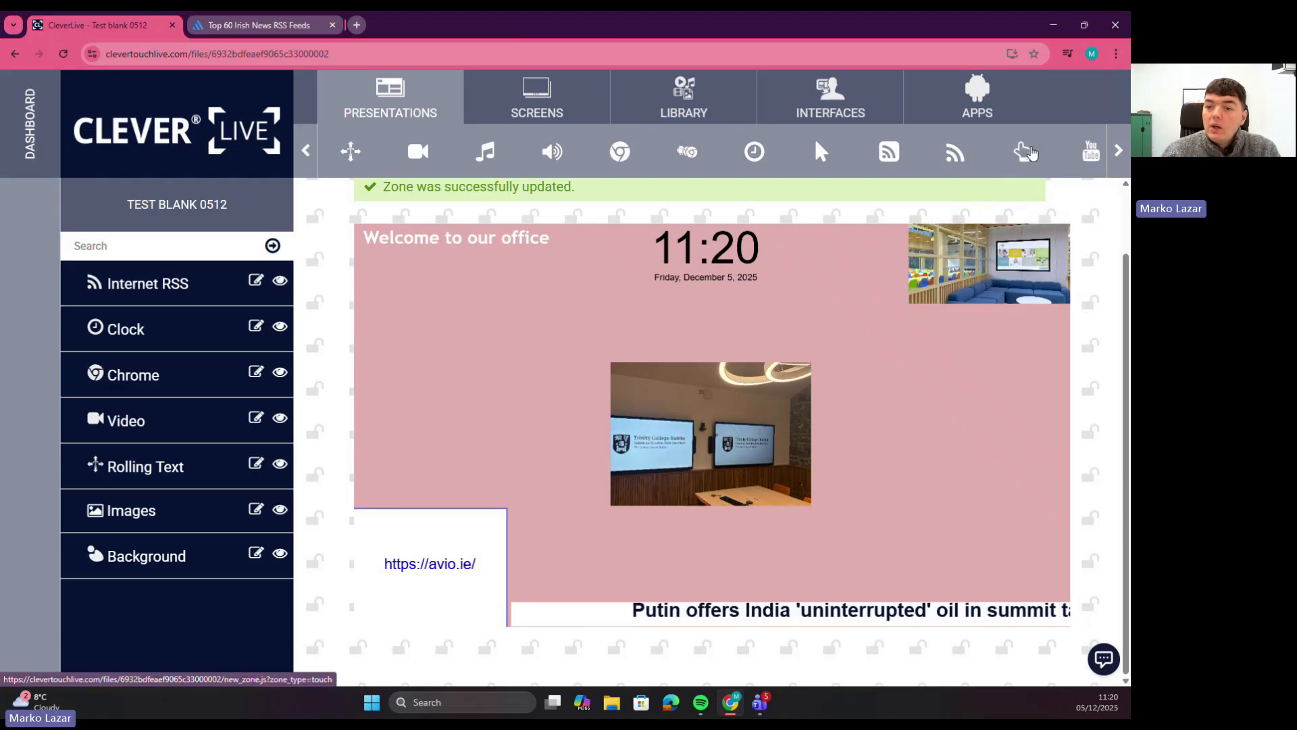
{"action": "left_click", "coordinate": [1030, 153]}
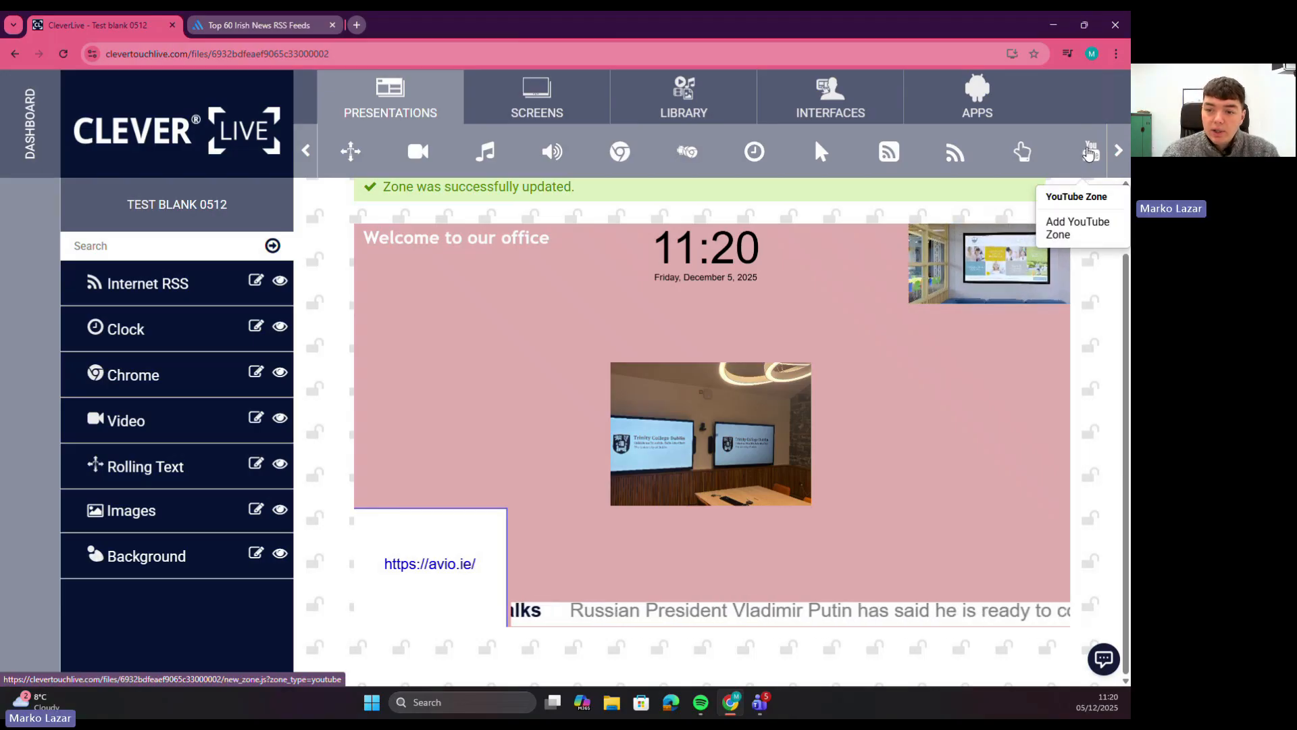
{"action": "left_click", "coordinate": [1089, 155]}
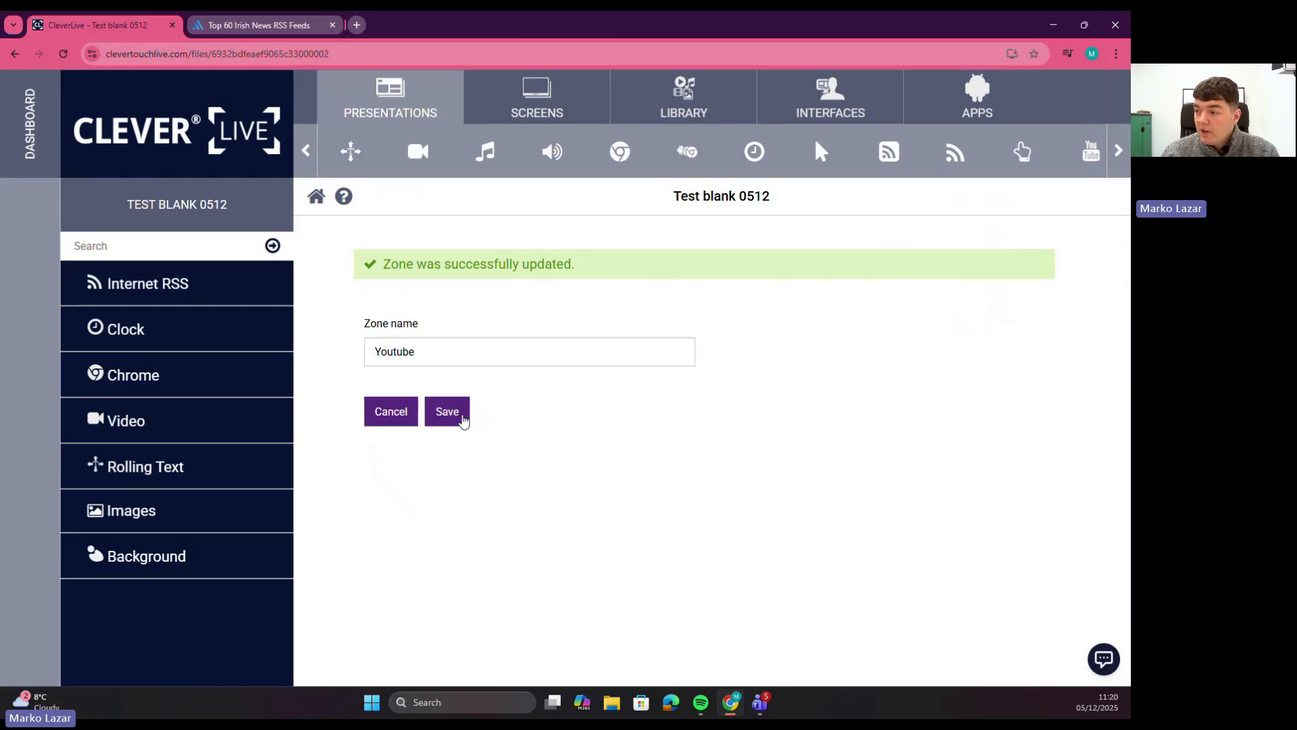
{"action": "left_click", "coordinate": [447, 412]}
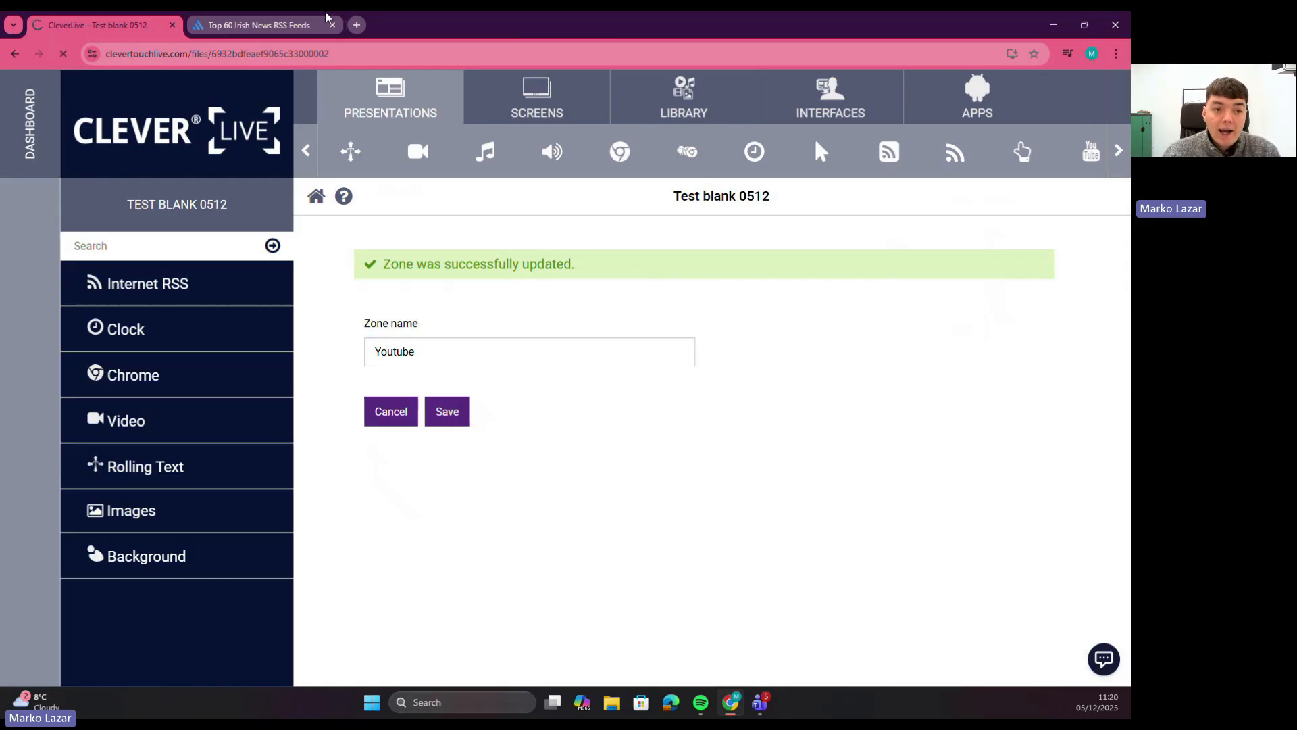
In the other browser tab, open the Clevertouch X5 Webinar video on YouTube and copy the video ID from its address.
{"action": "left_click", "coordinate": [259, 25]}
{"action": "left_click", "coordinate": [296, 54]}
{"action": "key", "text": "BackSpace"}
{"action": "type", "text": "youtube"}
{"action": "key", "text": "Delete"}
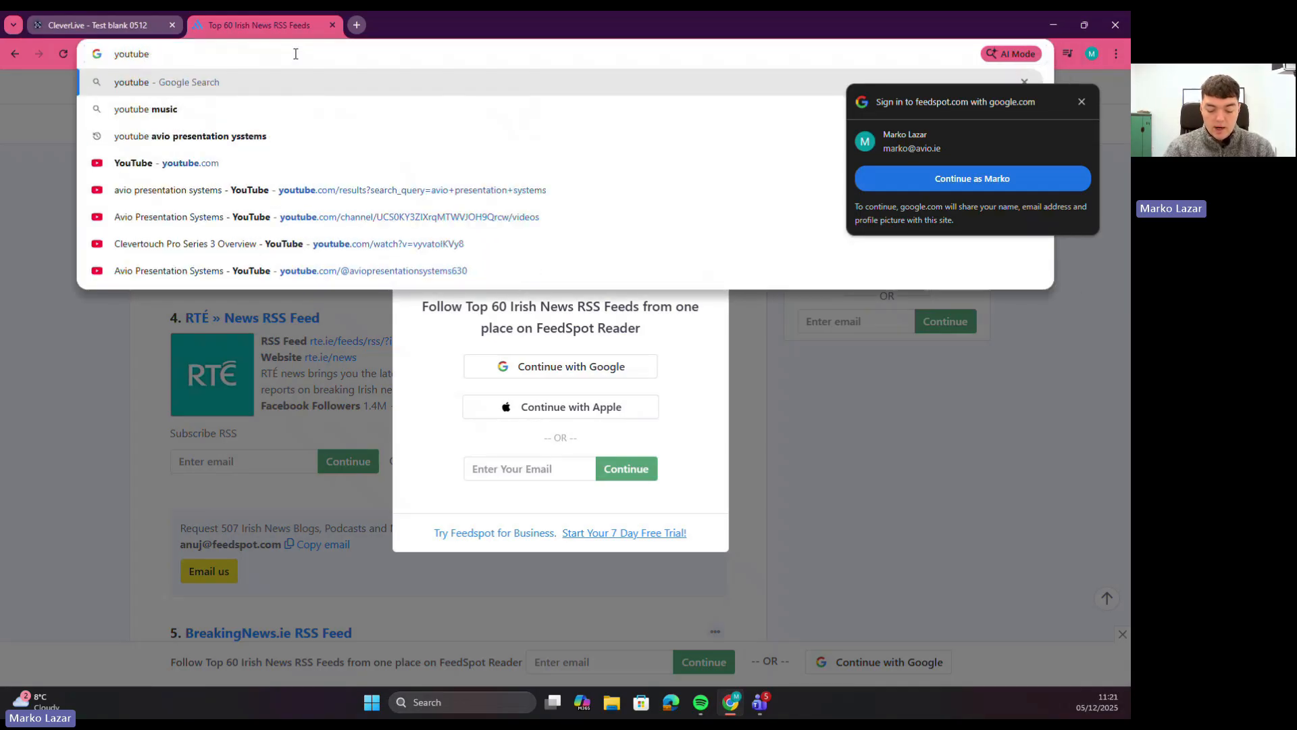
{"action": "type", "text": "avio presentat"}
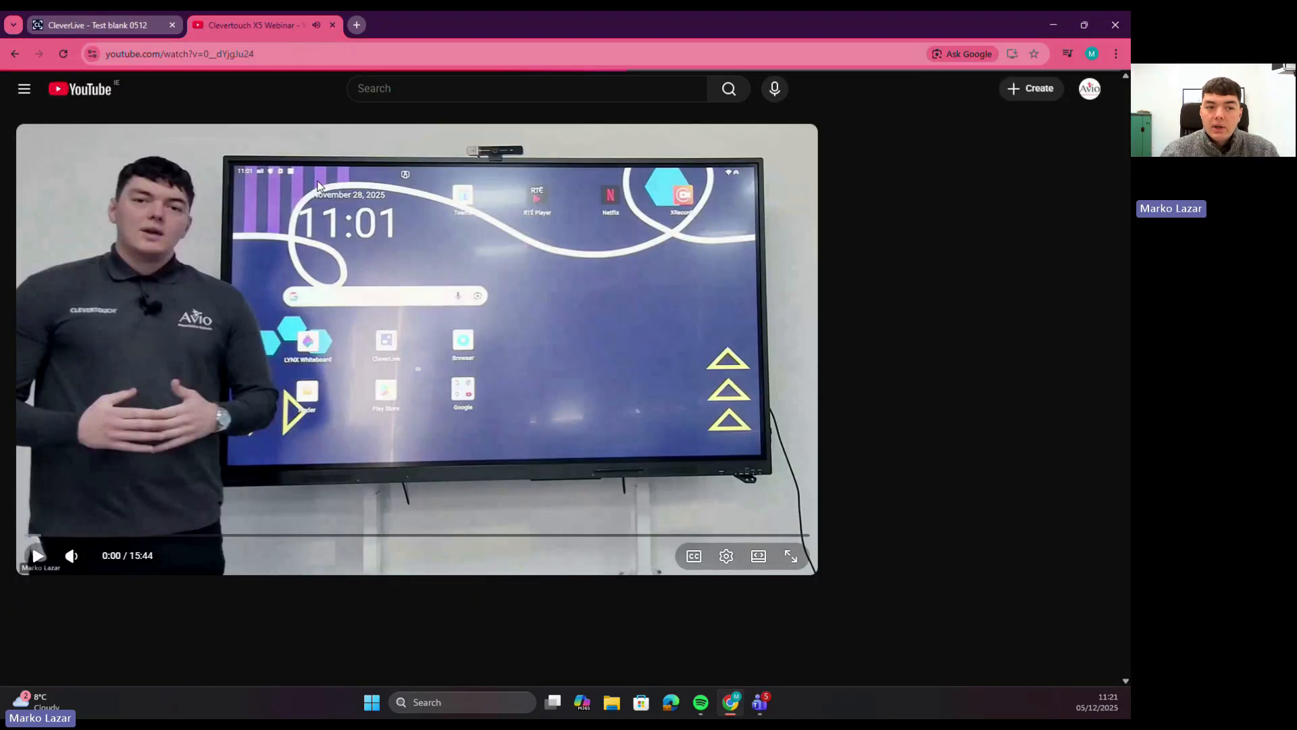
{"action": "left_click", "coordinate": [270, 53]}
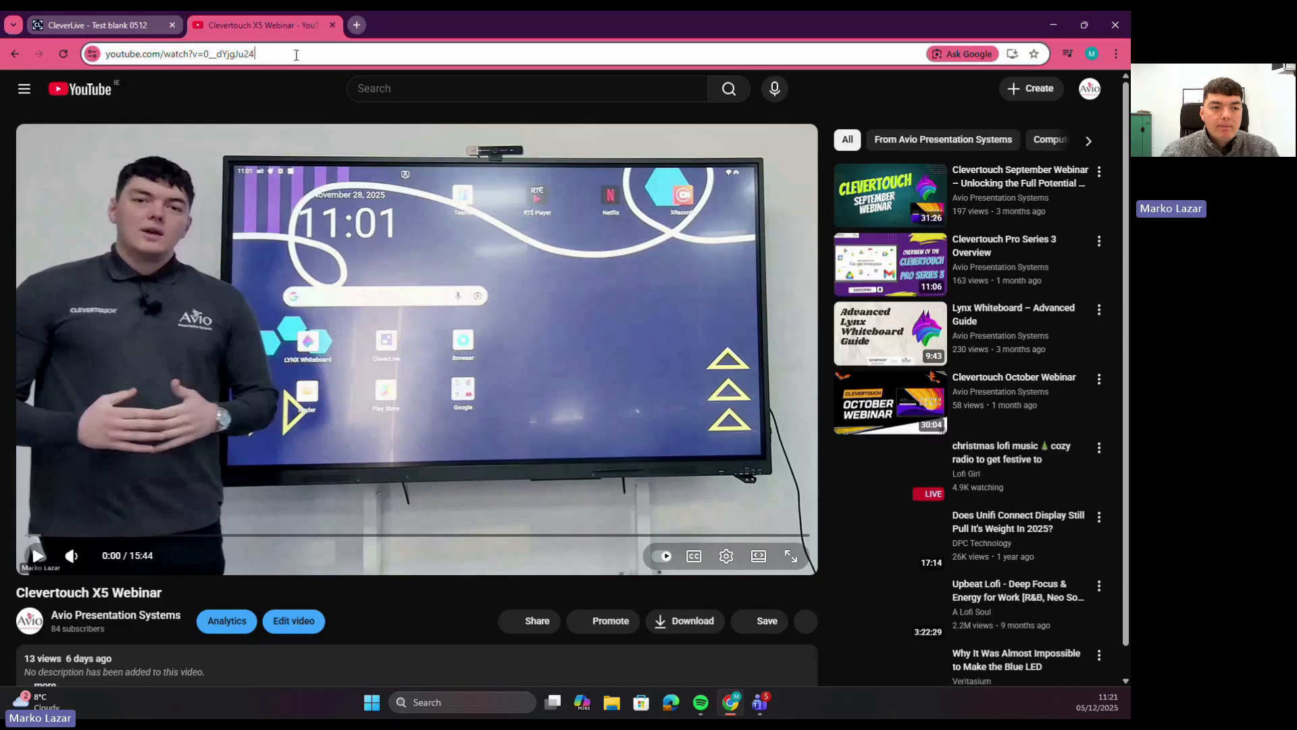
{"action": "left_click_drag", "start_coordinate": [102, 59], "coordinate": [204, 60]}
{"action": "key", "text": "ctrl+c"}
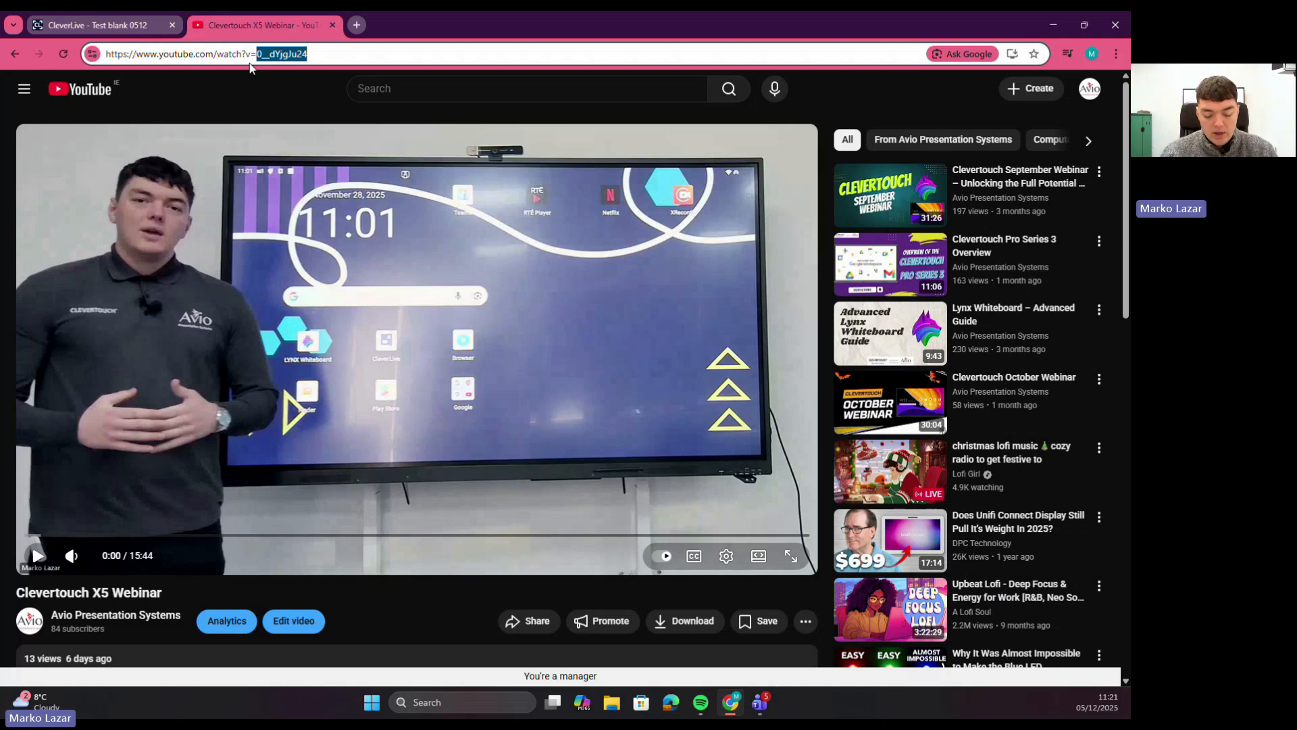
Back in the CleverLive tab, move the Youtube zone to the canvas's right edge above the RSS strip and save the layout.
{"action": "left_click", "coordinate": [127, 27]}
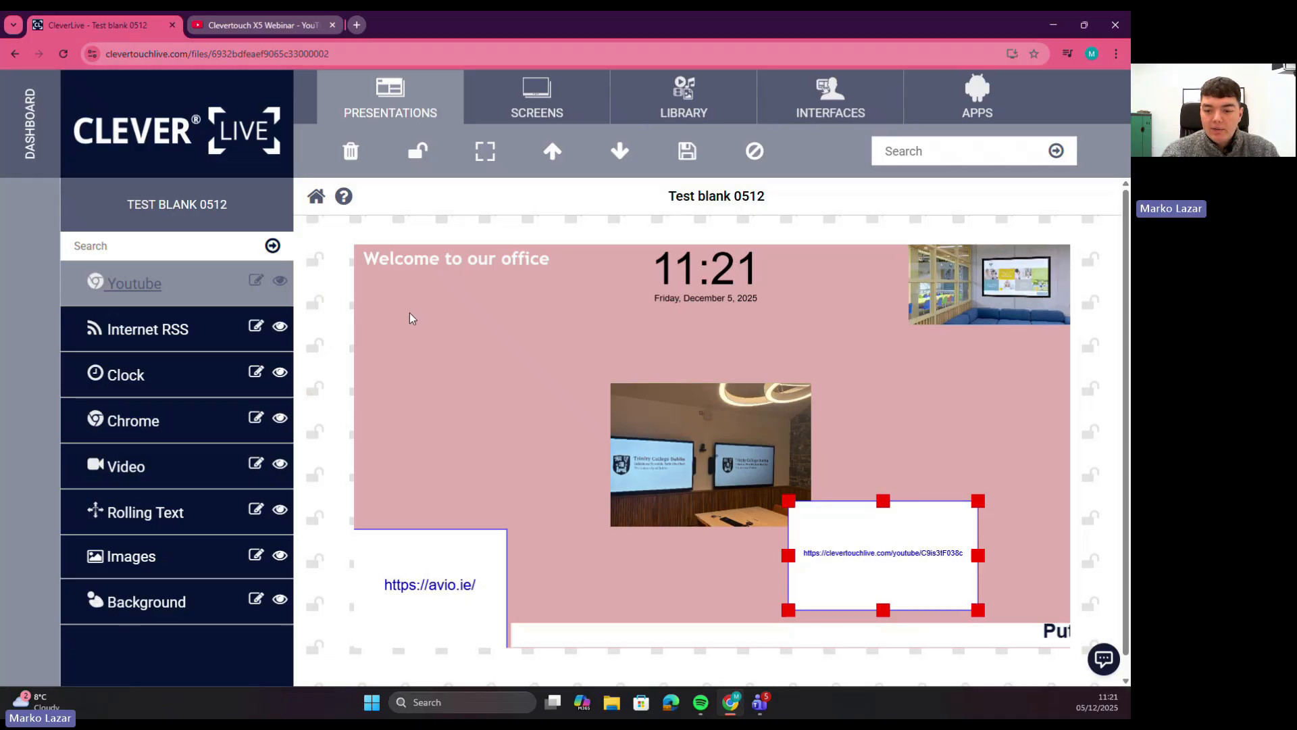
{"action": "left_click_drag", "start_coordinate": [816, 610], "coordinate": [907, 524]}
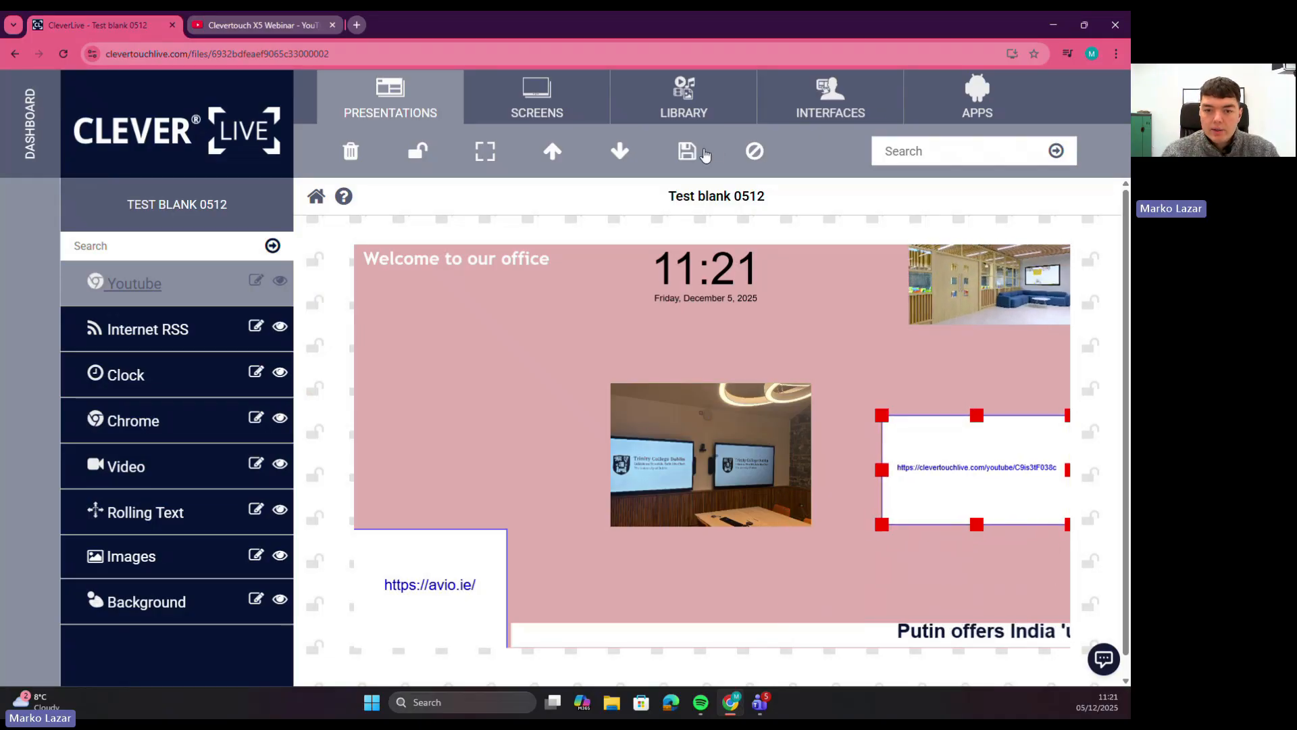
{"action": "left_click", "coordinate": [687, 151]}
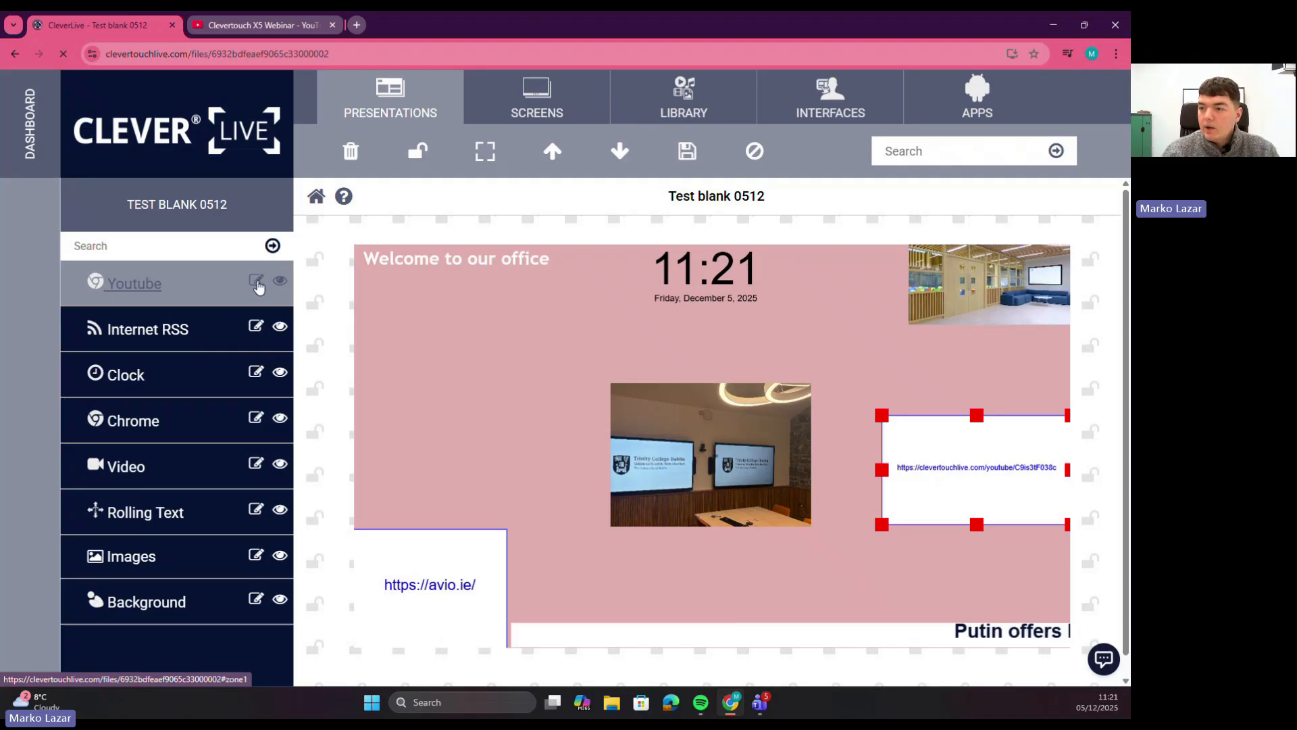
Replace the video ID in the Youtube zone's URL with 0__dYjgJu24 and save the zone.
{"action": "left_click", "coordinate": [256, 282]}
{"action": "left_click_drag", "start_coordinate": [638, 359], "coordinate": [556, 364]}
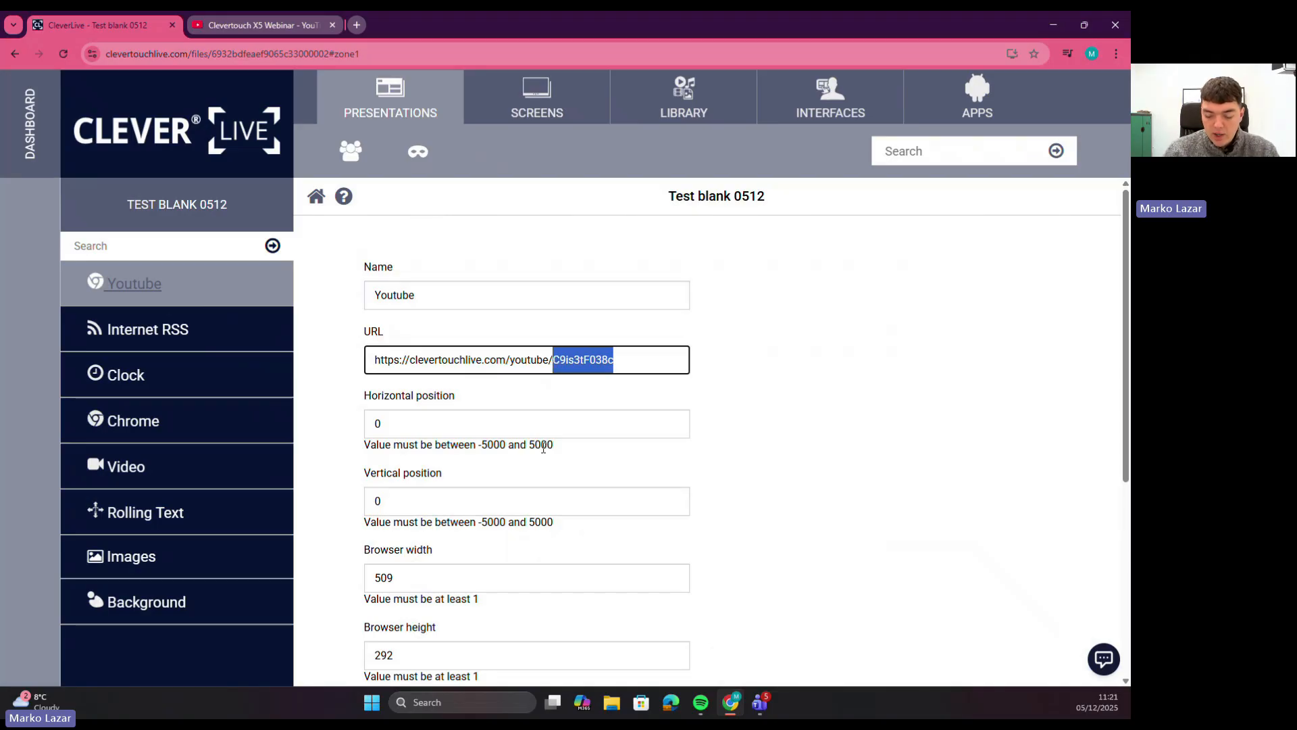
{"action": "key", "text": "BackSpace"}
{"action": "key", "text": "ctrl+v"}
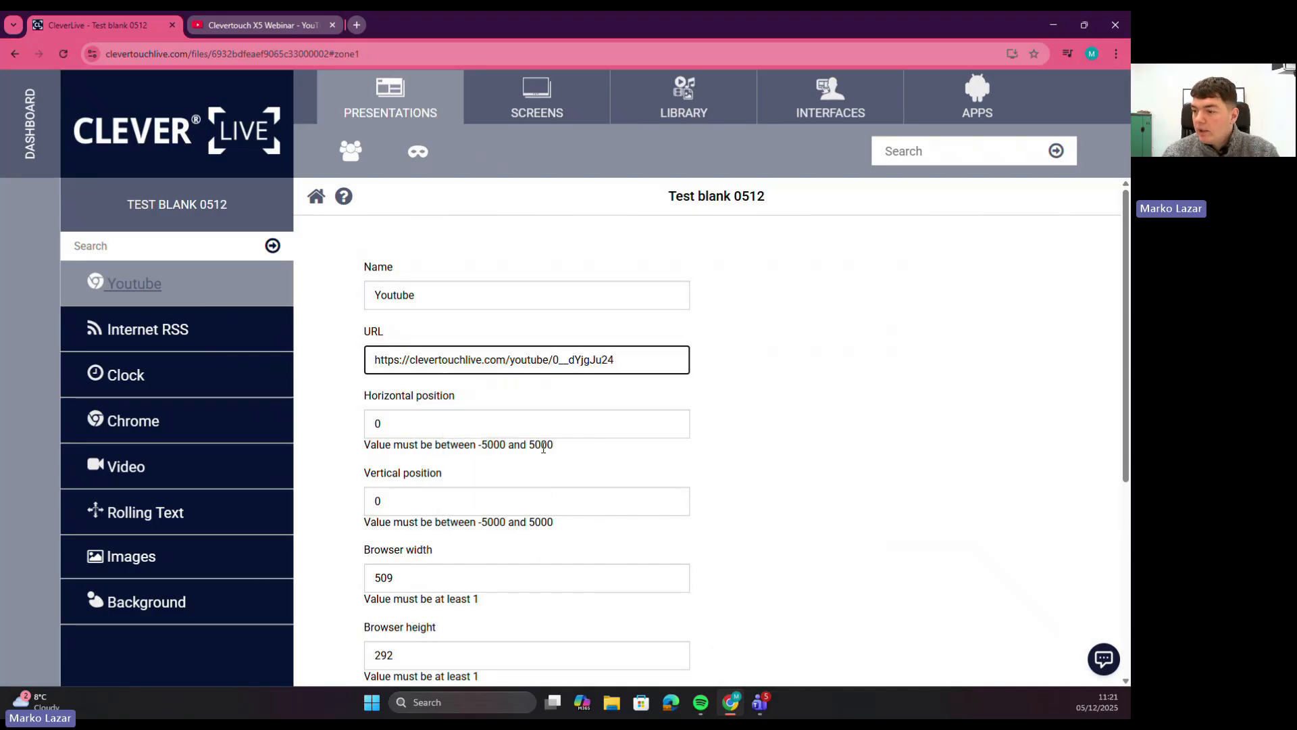
{"action": "left_click", "coordinate": [260, 25]}
{"action": "left_click", "coordinate": [134, 25]}
{"action": "scroll", "coordinate": [505, 581], "scroll_direction": "down", "scroll_amount": 5}
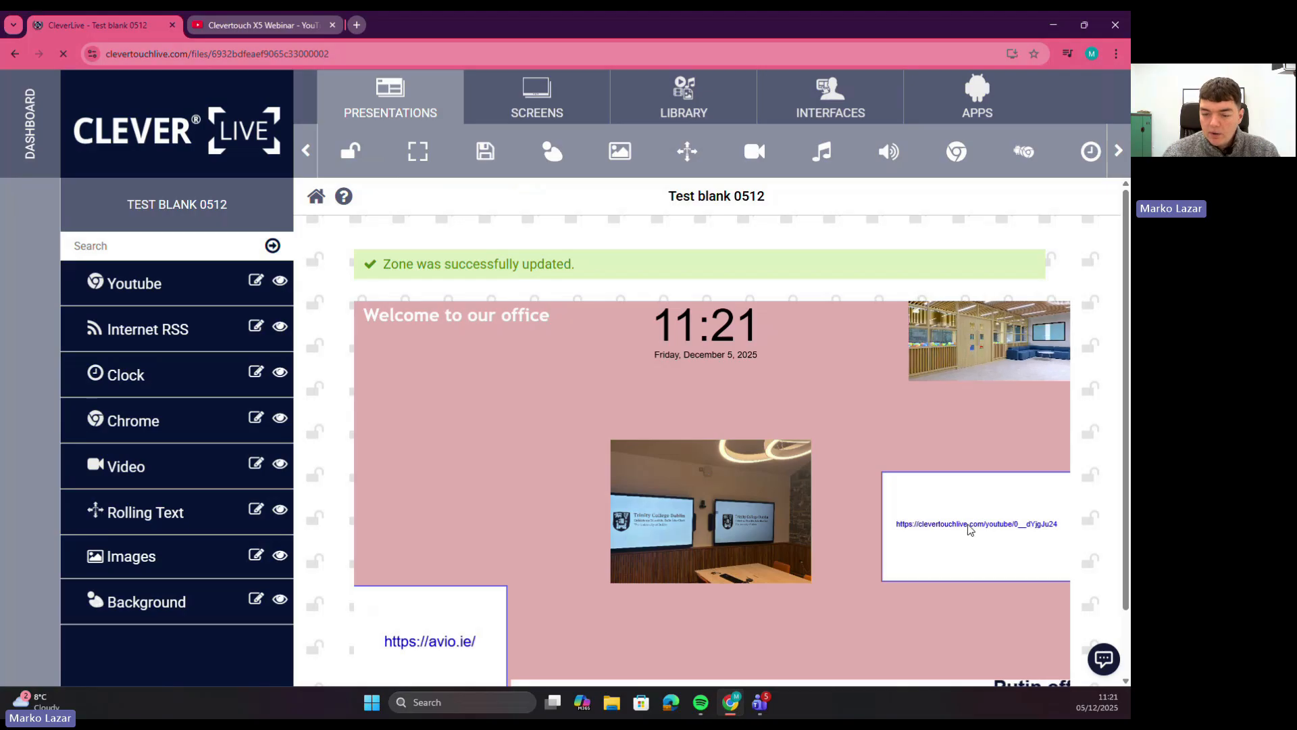
Delete the Youtube zone from the presentation.
{"action": "left_click", "coordinate": [949, 527]}
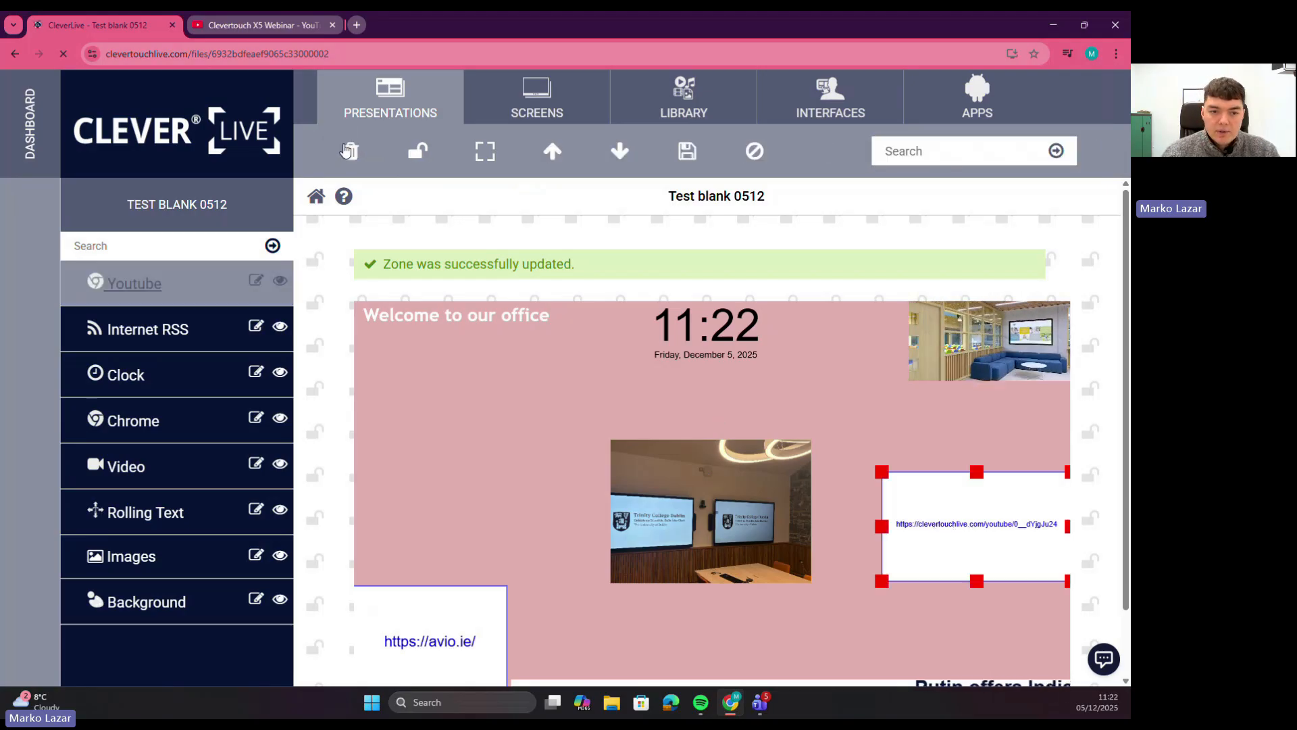
{"action": "key", "text": "Delete"}
{"action": "left_click", "coordinate": [634, 410]}
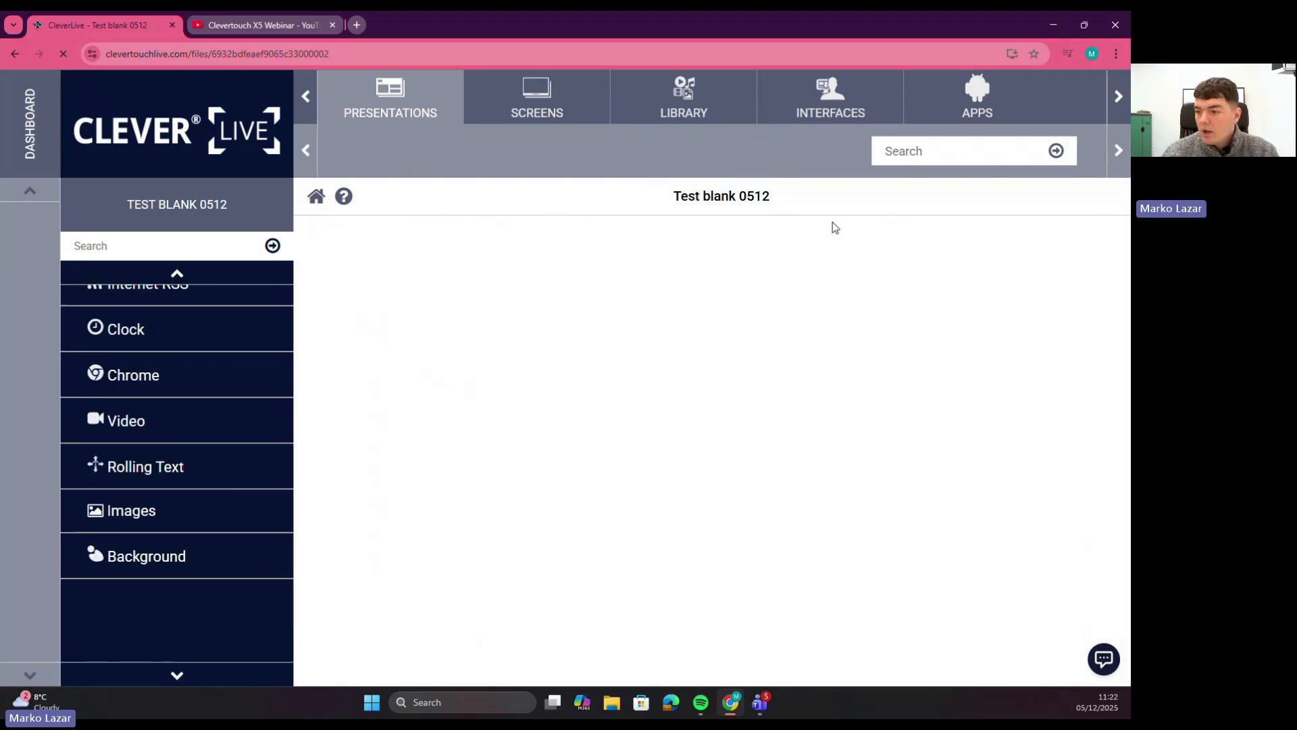
Add a QR code zone named QRCode to the presentation.
{"action": "left_click", "coordinate": [1113, 155]}
{"action": "left_click", "coordinate": [1114, 154]}
{"action": "left_click", "coordinate": [1113, 154]}
{"action": "mouse_move", "coordinate": [958, 155]}
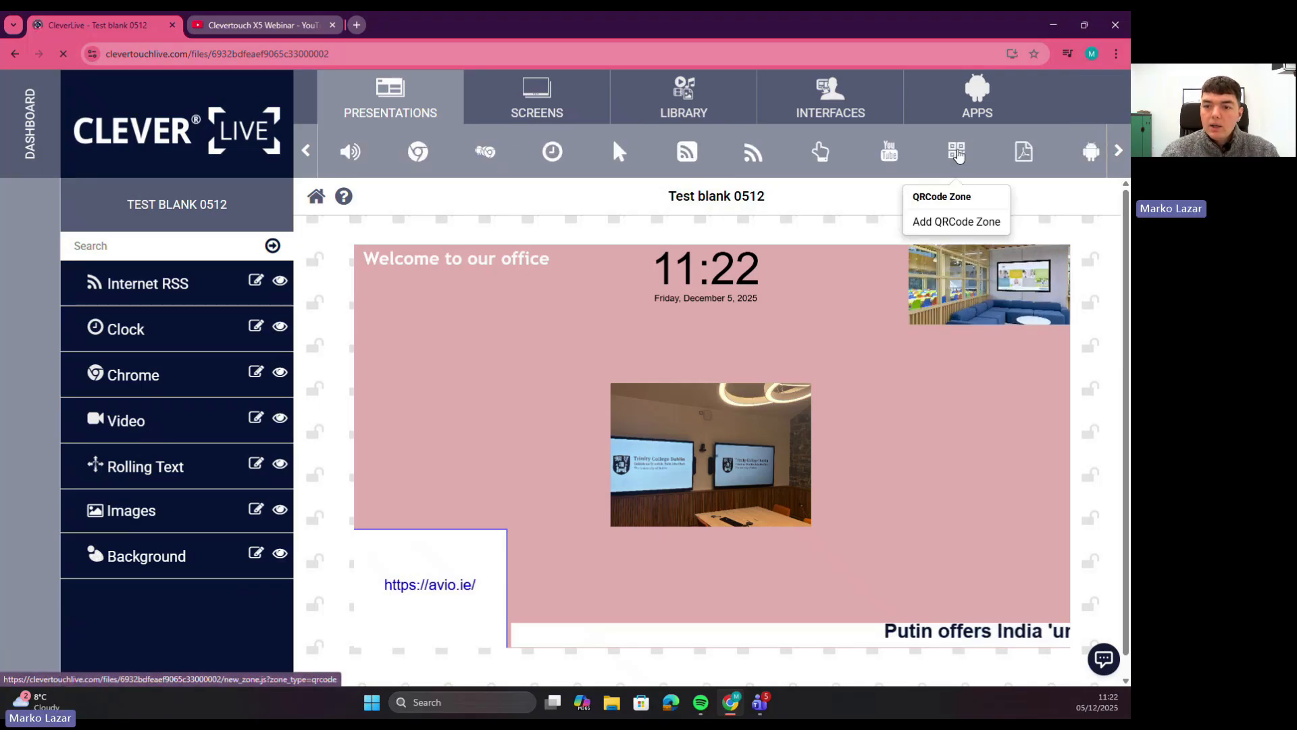
{"action": "left_click", "coordinate": [956, 222]}
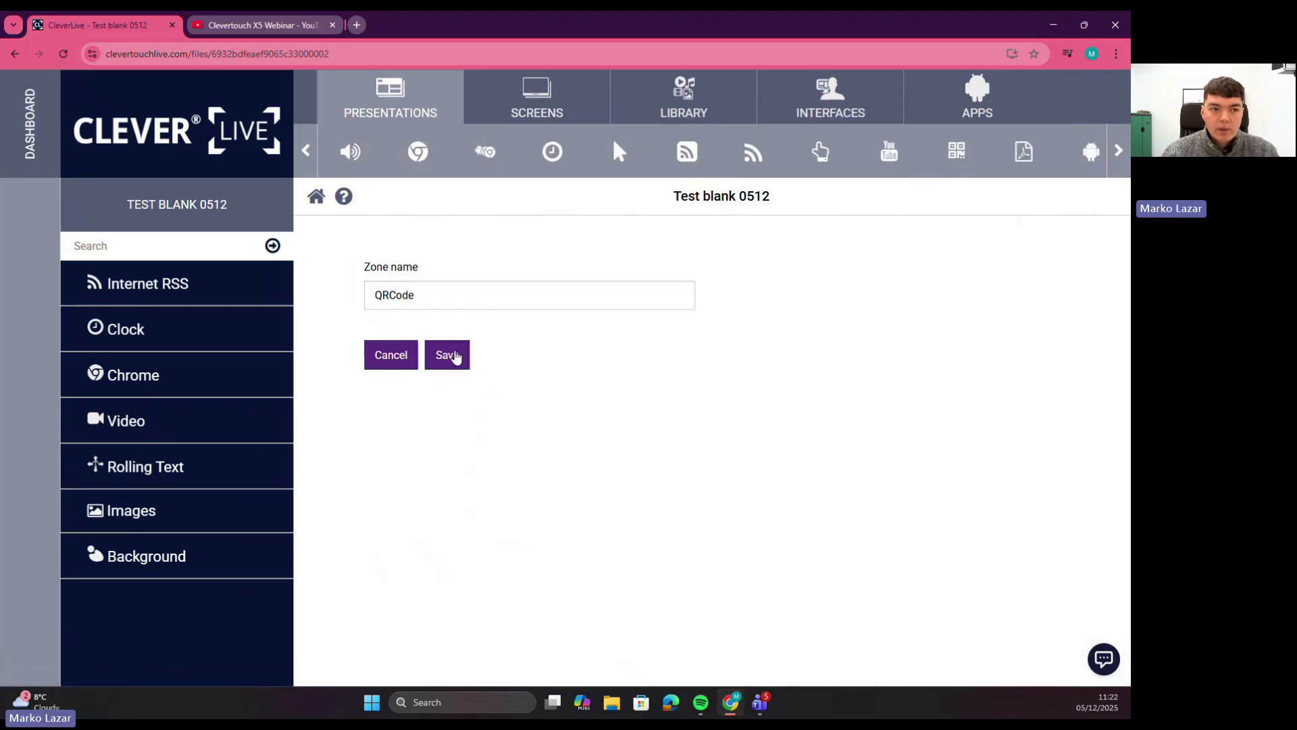
In the other browser tab, open the avio.ie website and copy its address.
{"action": "left_click", "coordinate": [257, 25]}
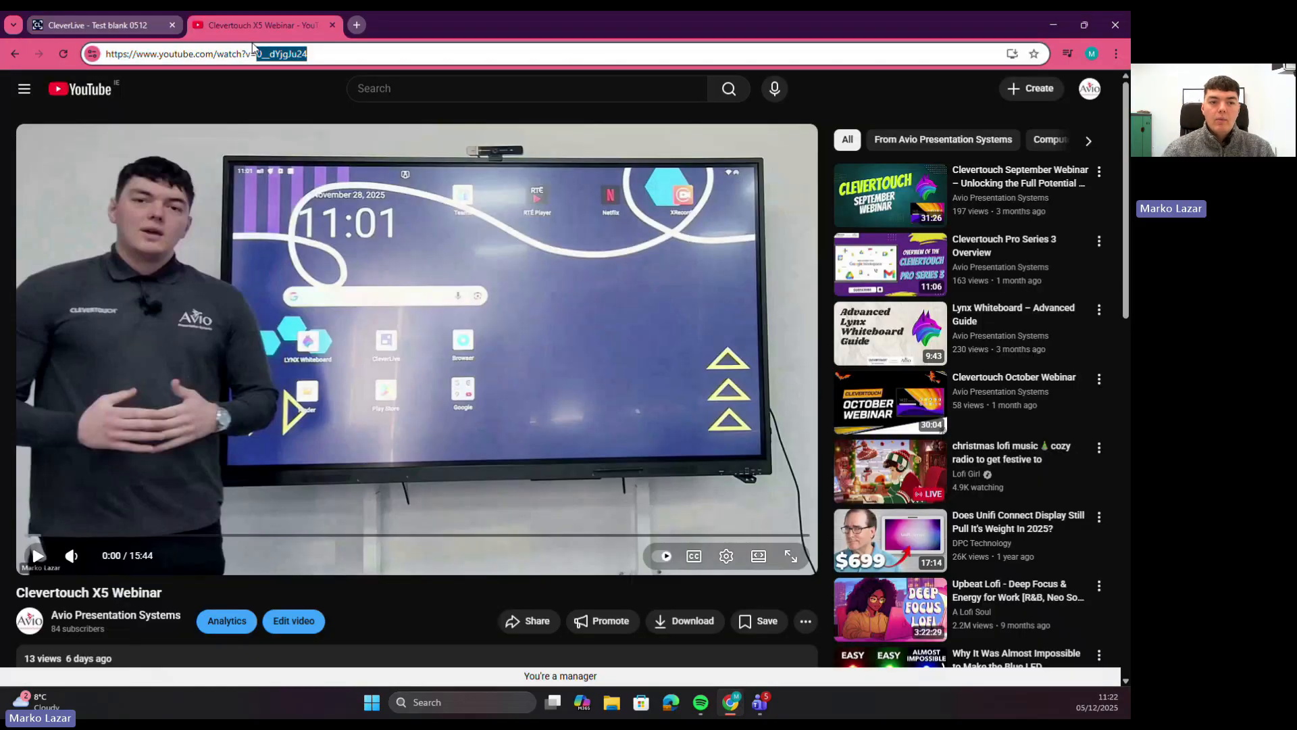
{"action": "left_click", "coordinate": [256, 53]}
{"action": "type", "text": "avio"}
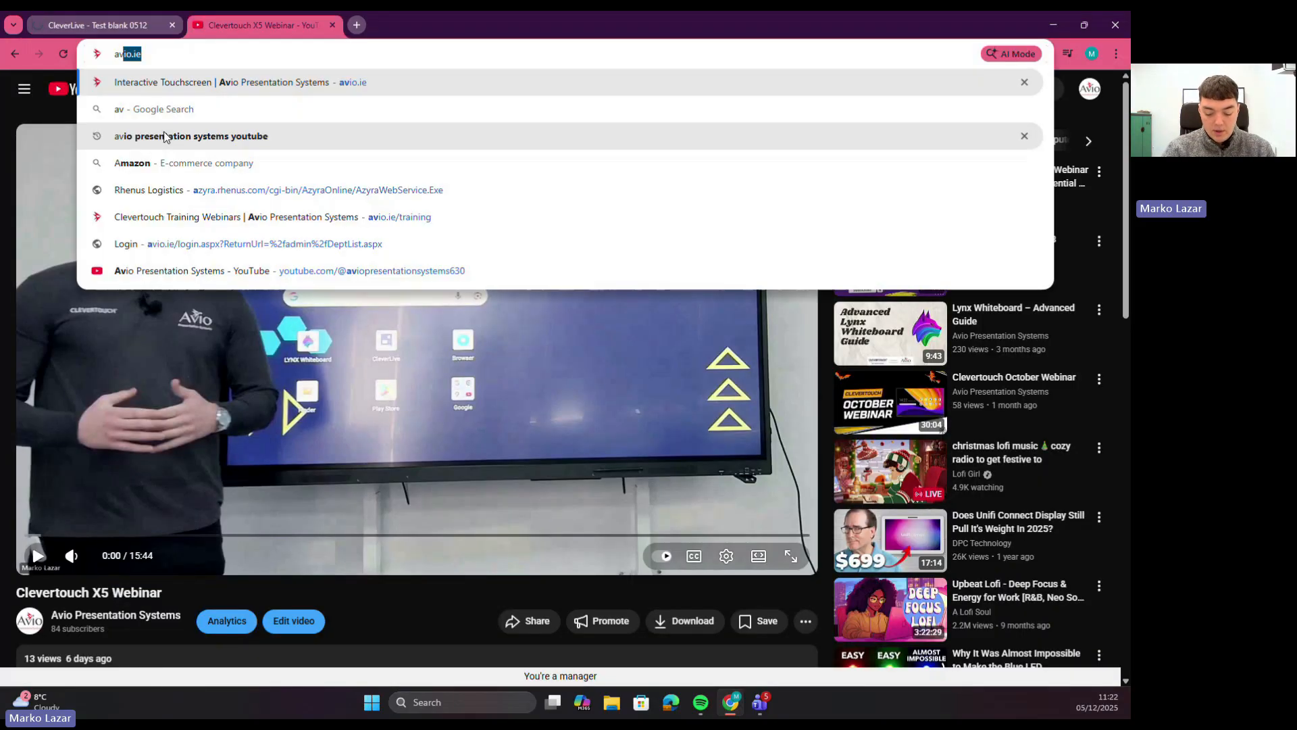
{"action": "key", "text": "Return"}
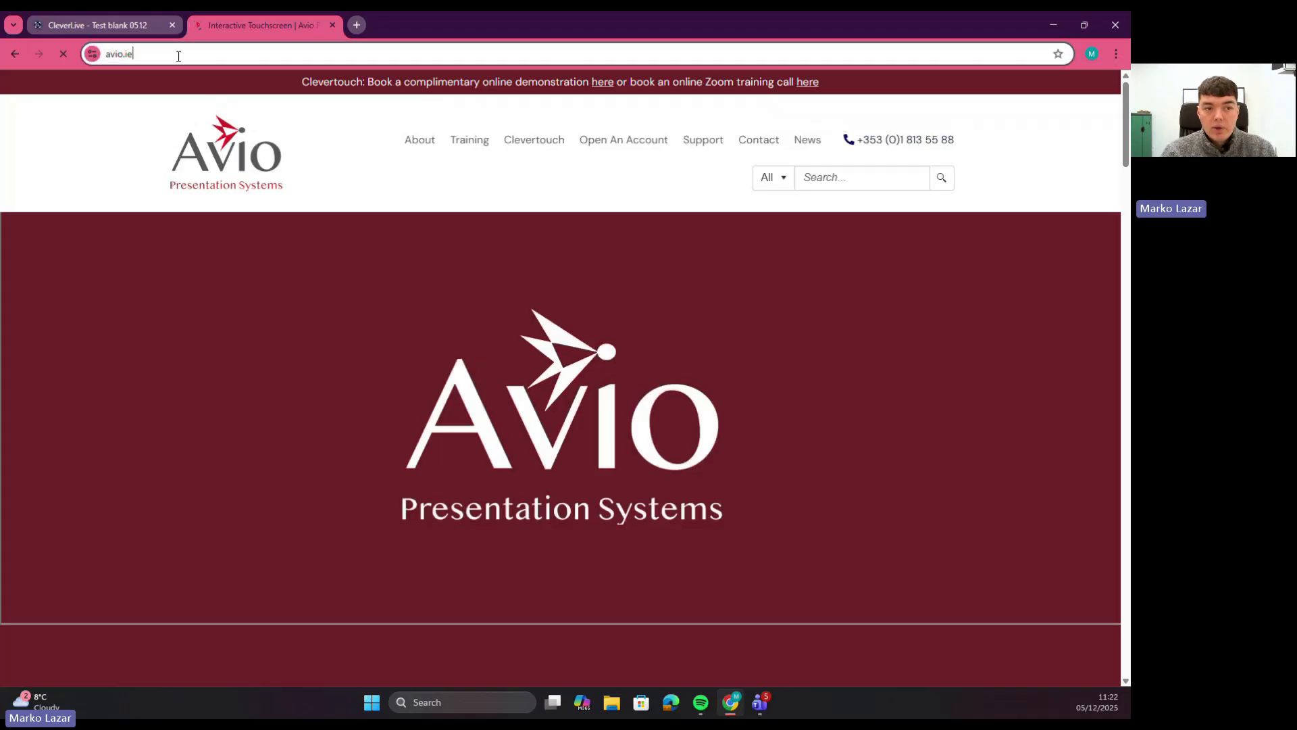
{"action": "left_click", "coordinate": [177, 54]}
Back in the CleverLive tab, move the QR code to the canvas's left edge above the Chrome zone and save the layout.
{"action": "left_click", "coordinate": [102, 25]}
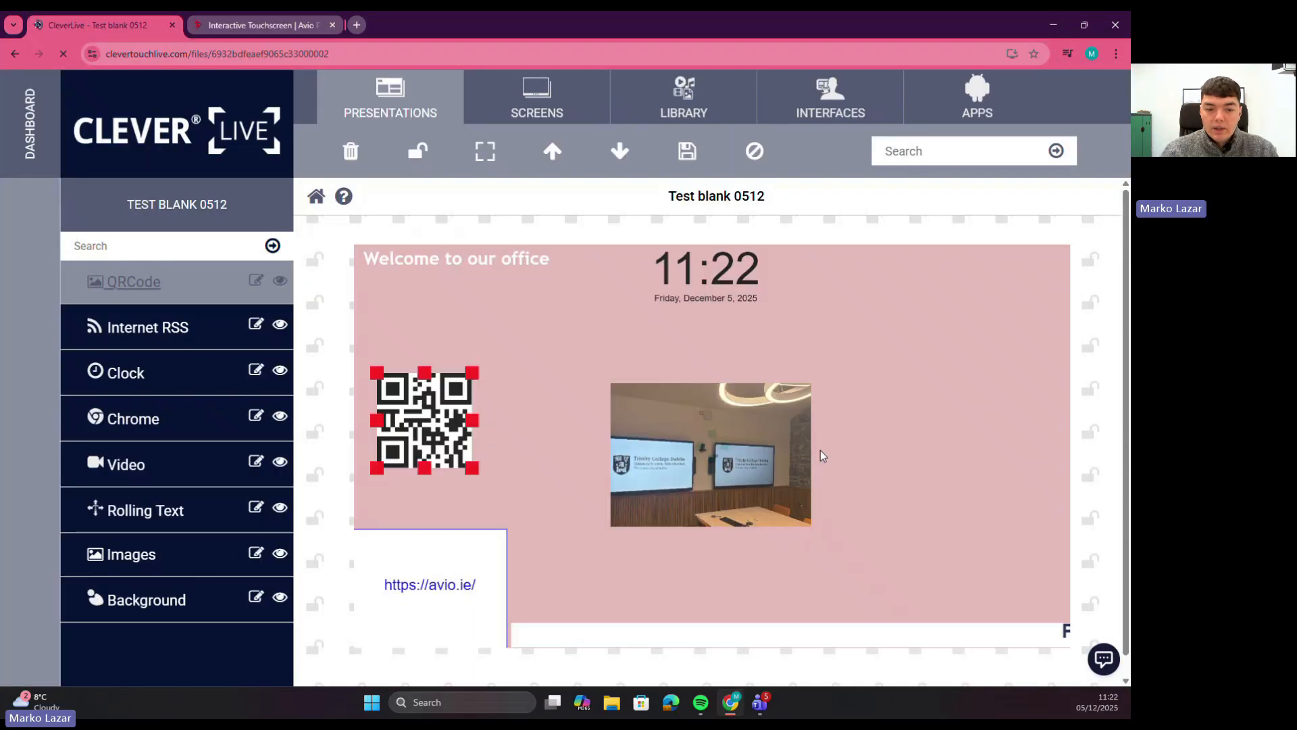
{"action": "left_click_drag", "start_coordinate": [422, 409], "coordinate": [402, 408]}
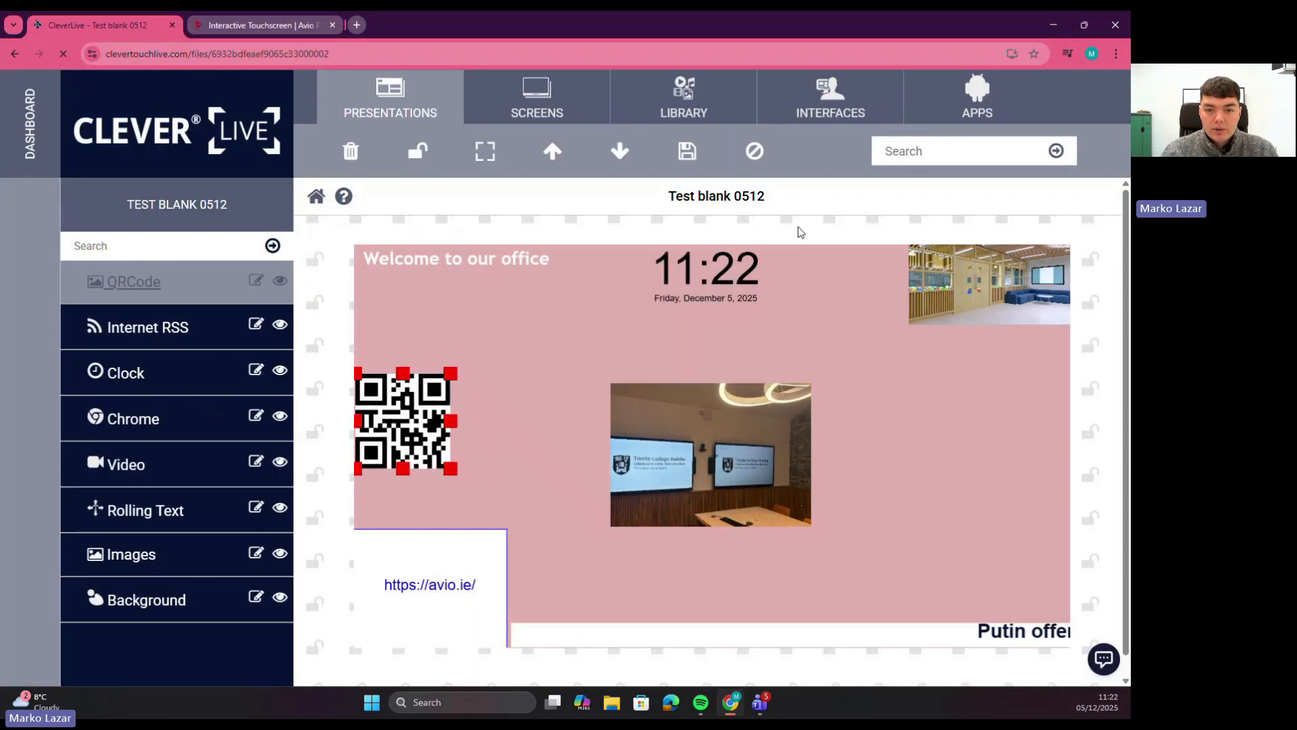
{"action": "left_click", "coordinate": [687, 151]}
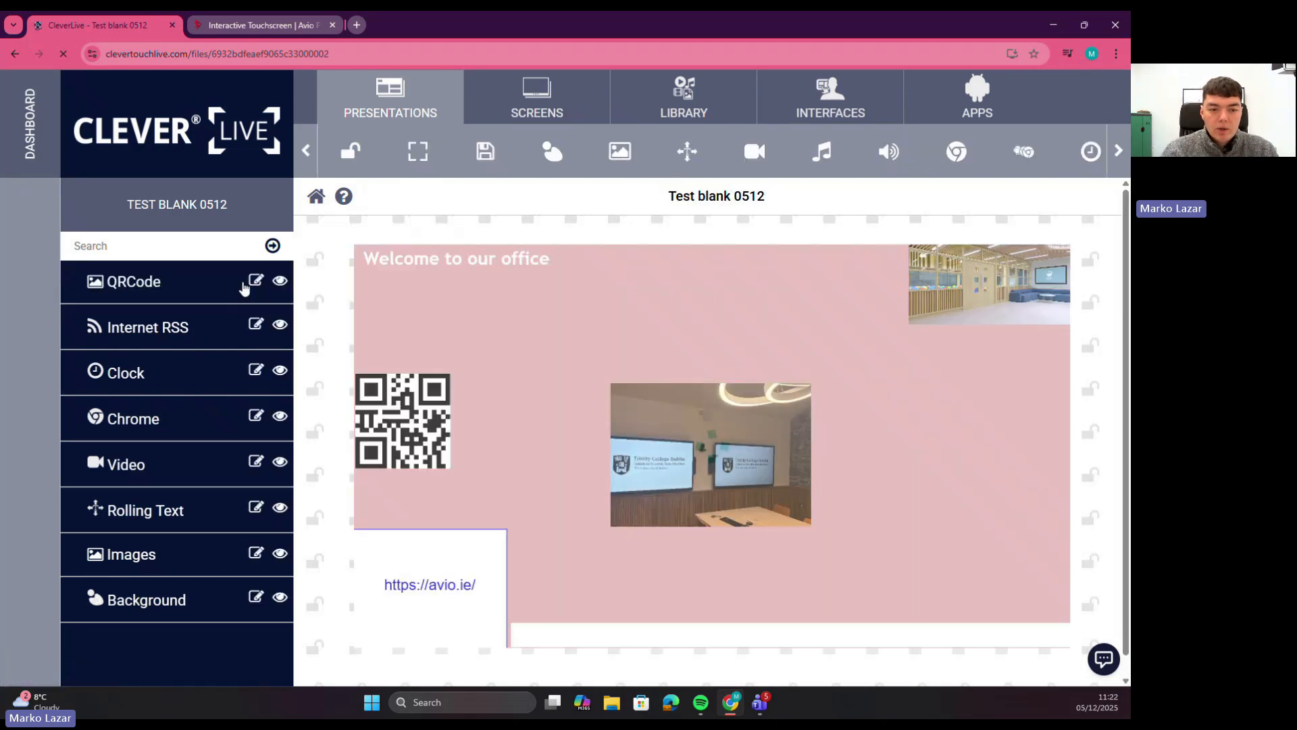
{"action": "left_click", "coordinate": [254, 282]}
{"action": "double_click", "coordinate": [385, 487]}
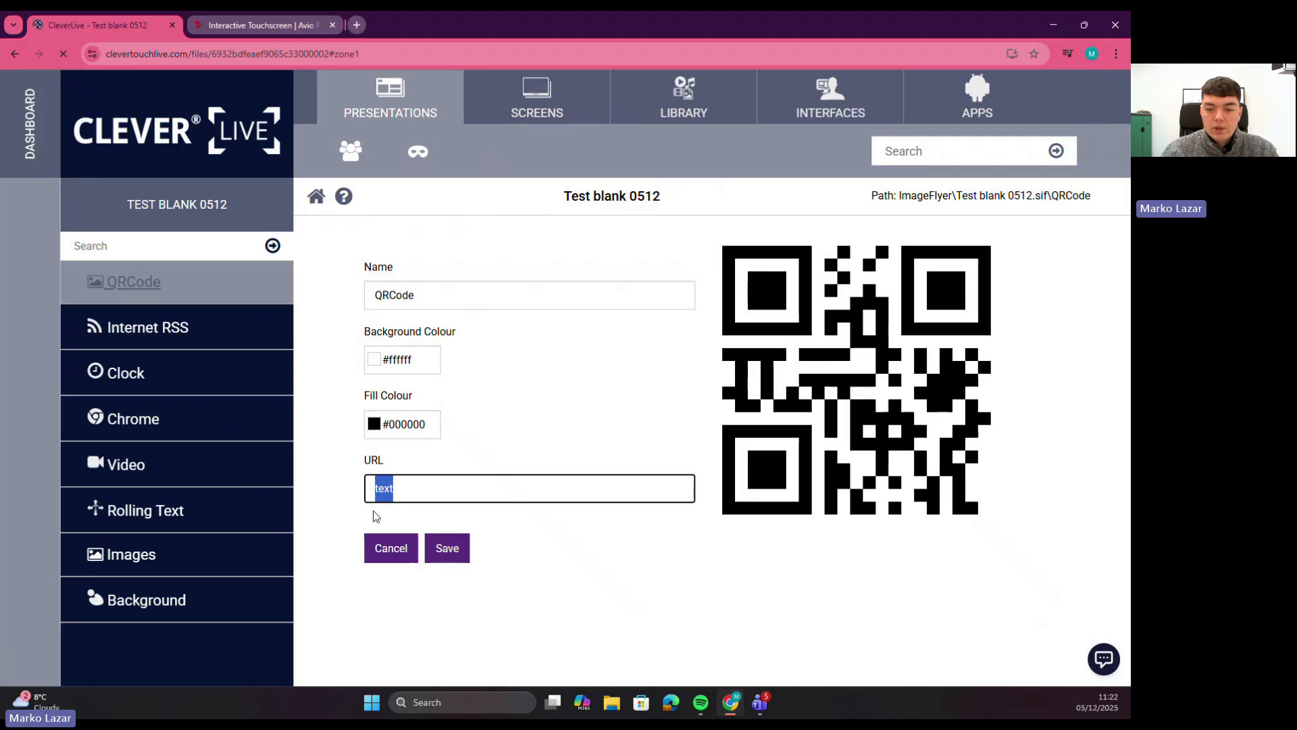
{"action": "type", "text": "https://avio.ie/"}
{"action": "left_click", "coordinate": [628, 636]}
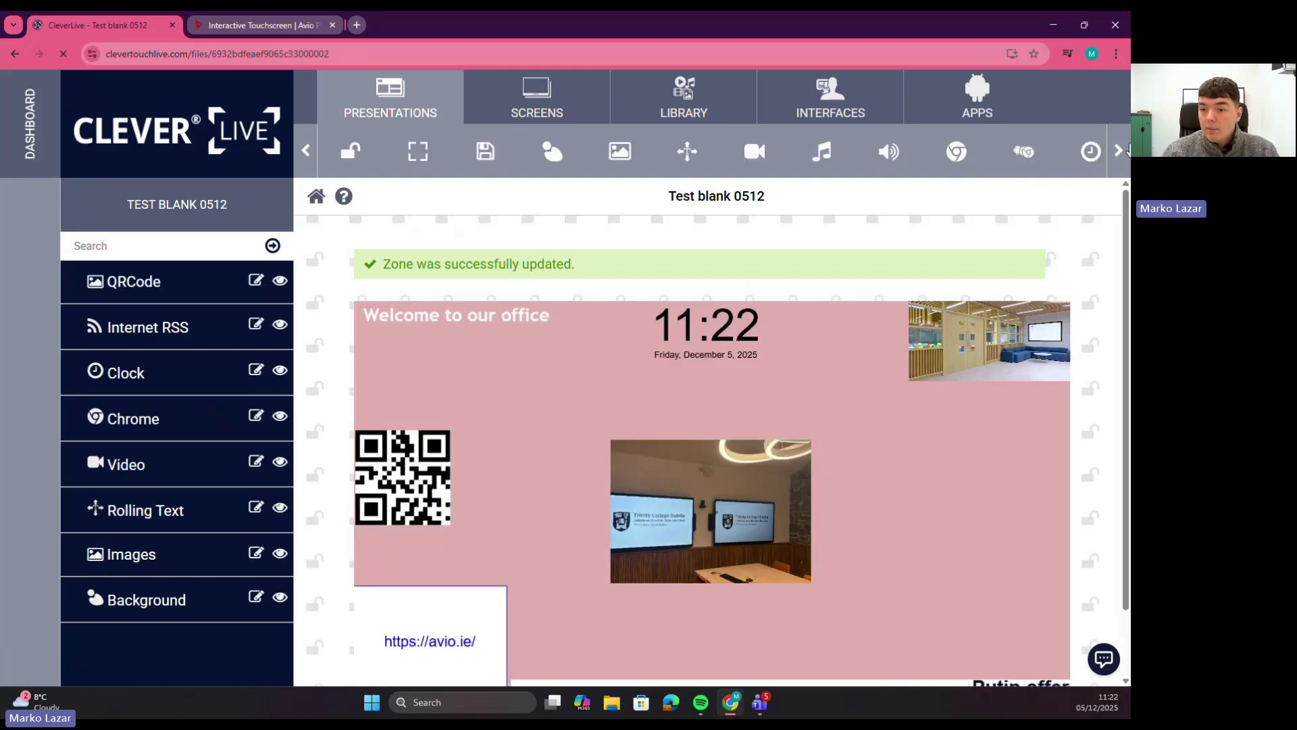
{"action": "left_click", "coordinate": [1120, 150]}
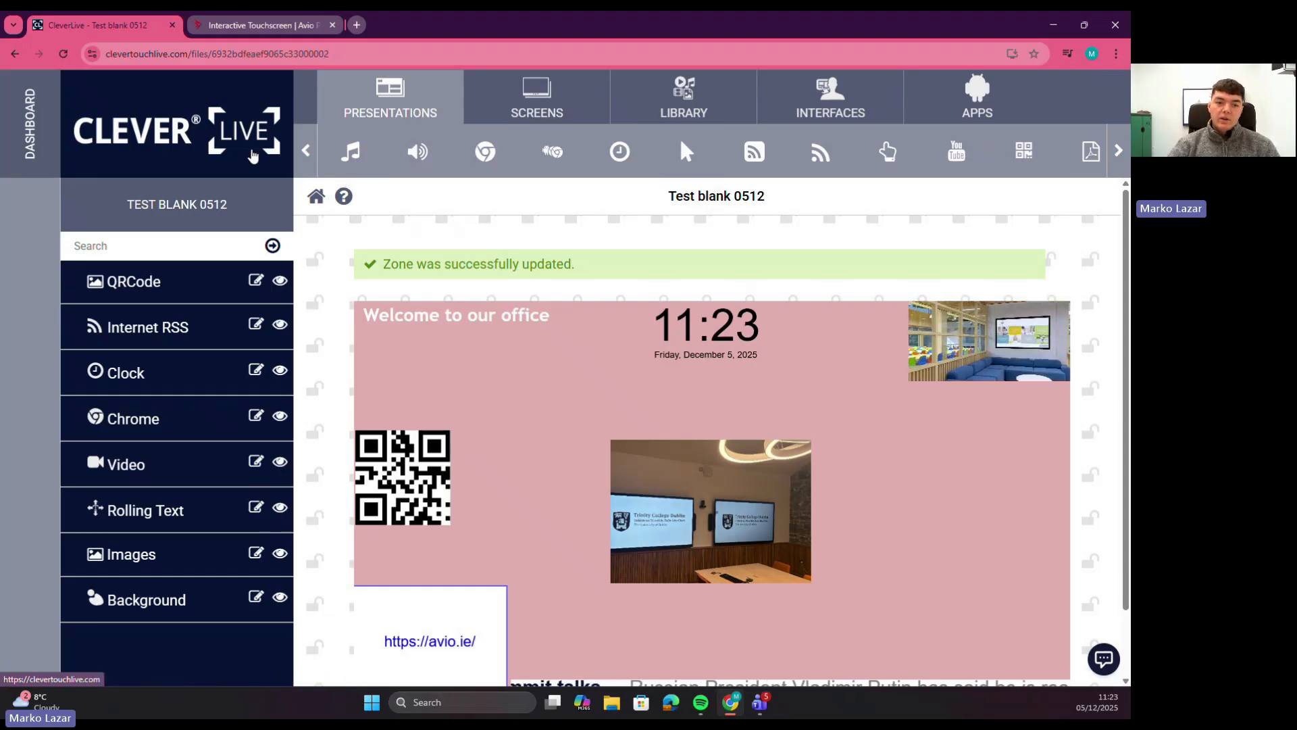
Leave the presentation's edit mode and copy its title, Test blank 0512.
{"action": "left_click", "coordinate": [303, 152]}
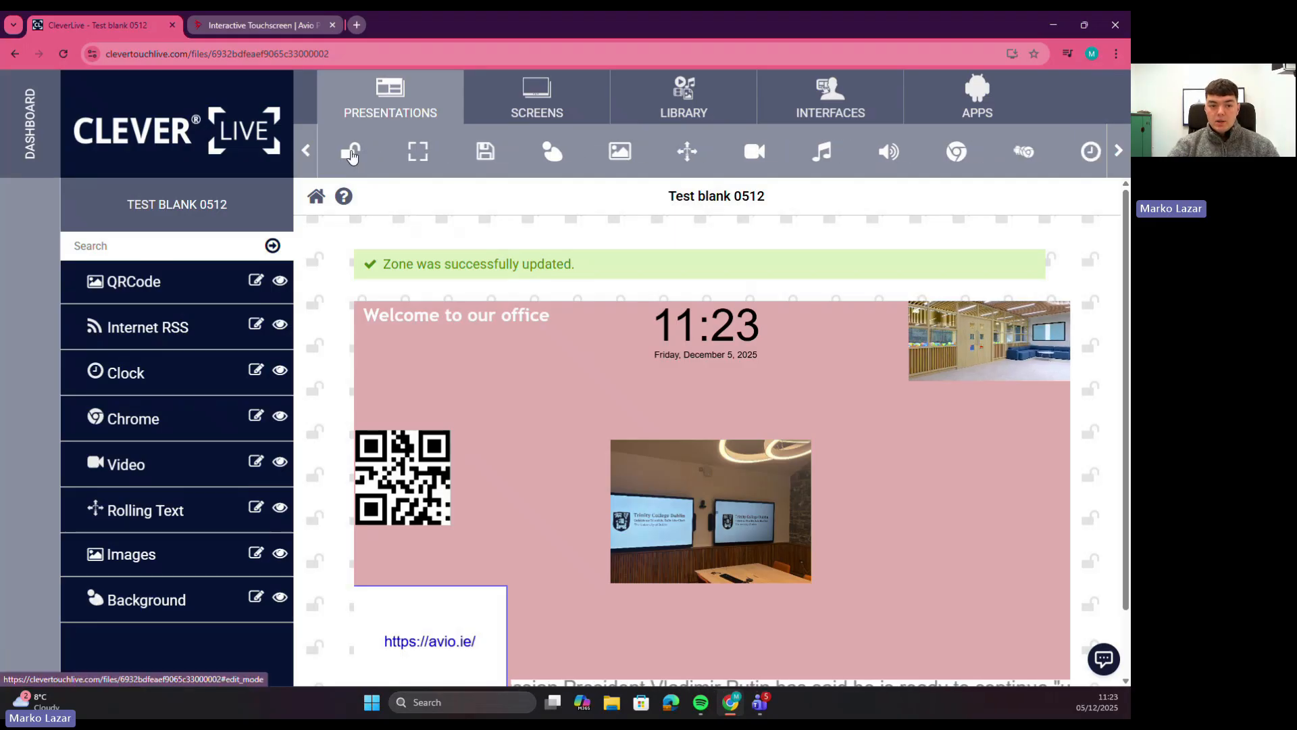
{"action": "left_click", "coordinate": [368, 215]}
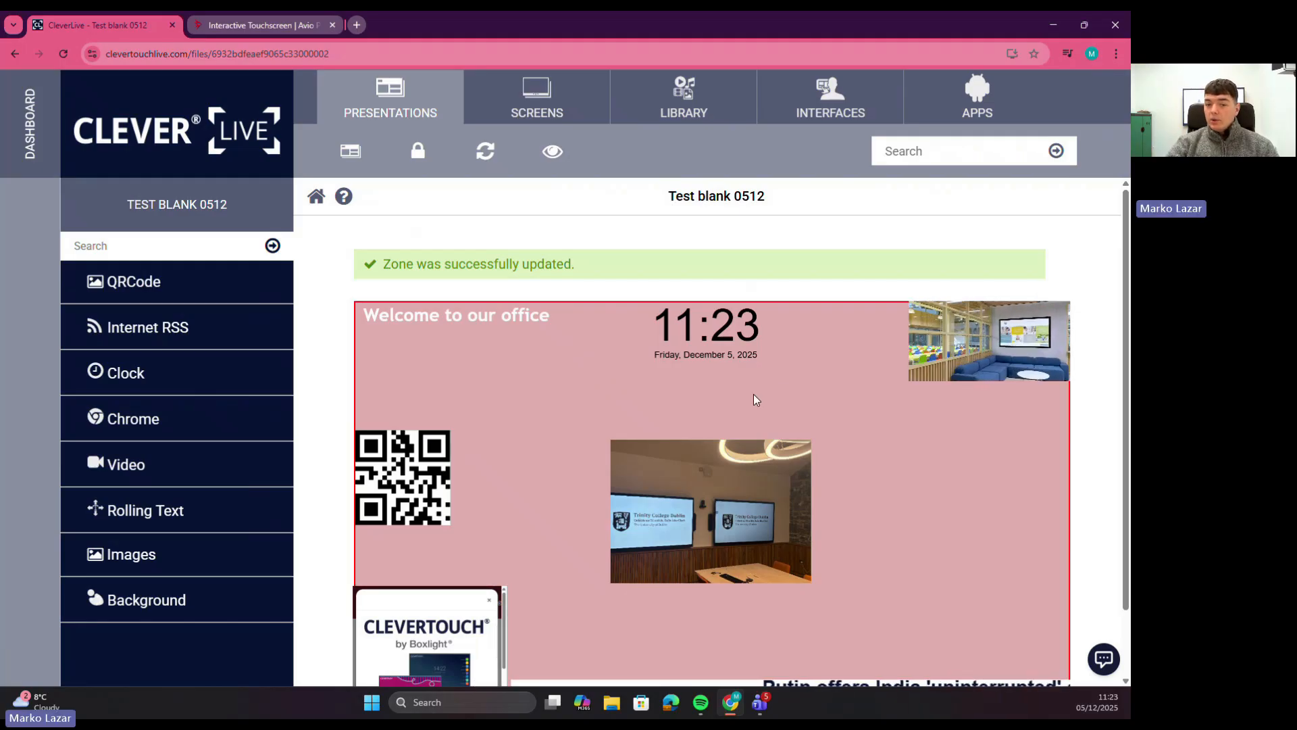
{"action": "left_click_drag", "start_coordinate": [665, 196], "coordinate": [805, 194]}
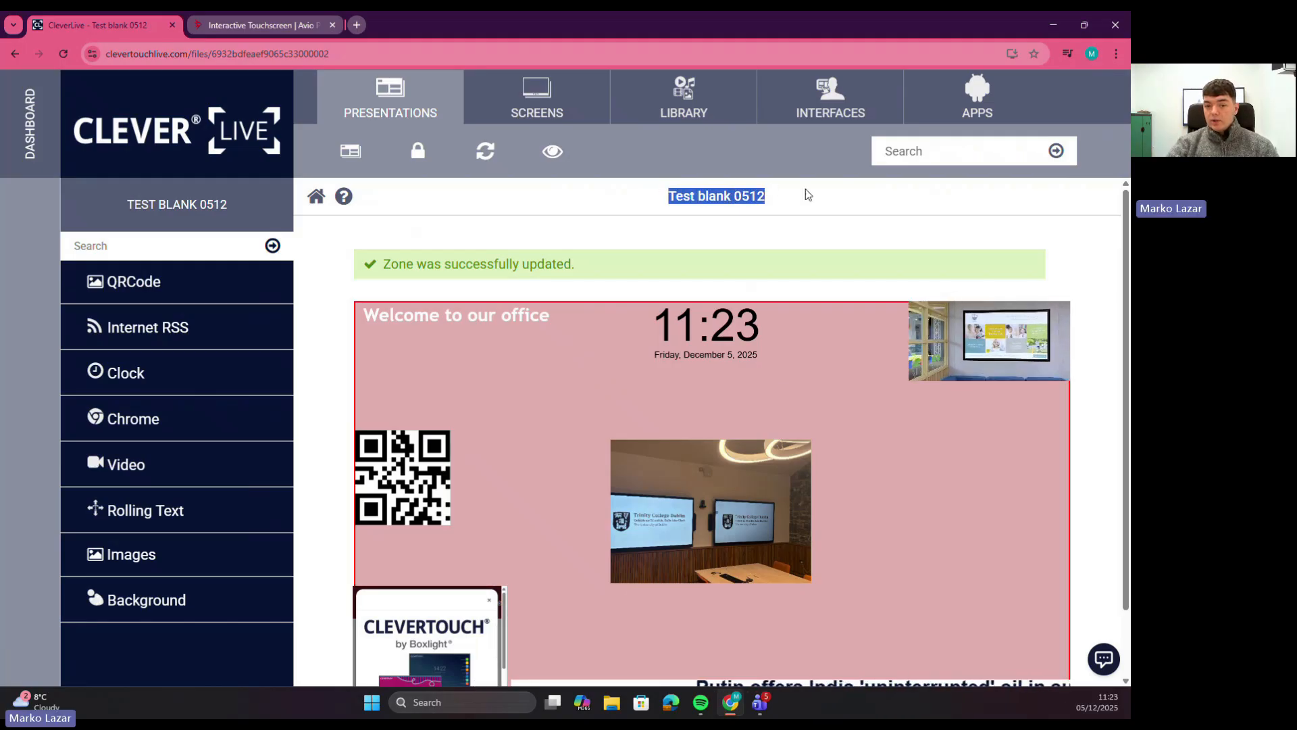
{"action": "right_click", "coordinate": [712, 200]}
{"action": "left_click", "coordinate": [733, 218]}
Go to the screens overview, open the PIN form for adding a new screen, and cancel it.
{"action": "left_click", "coordinate": [539, 120]}
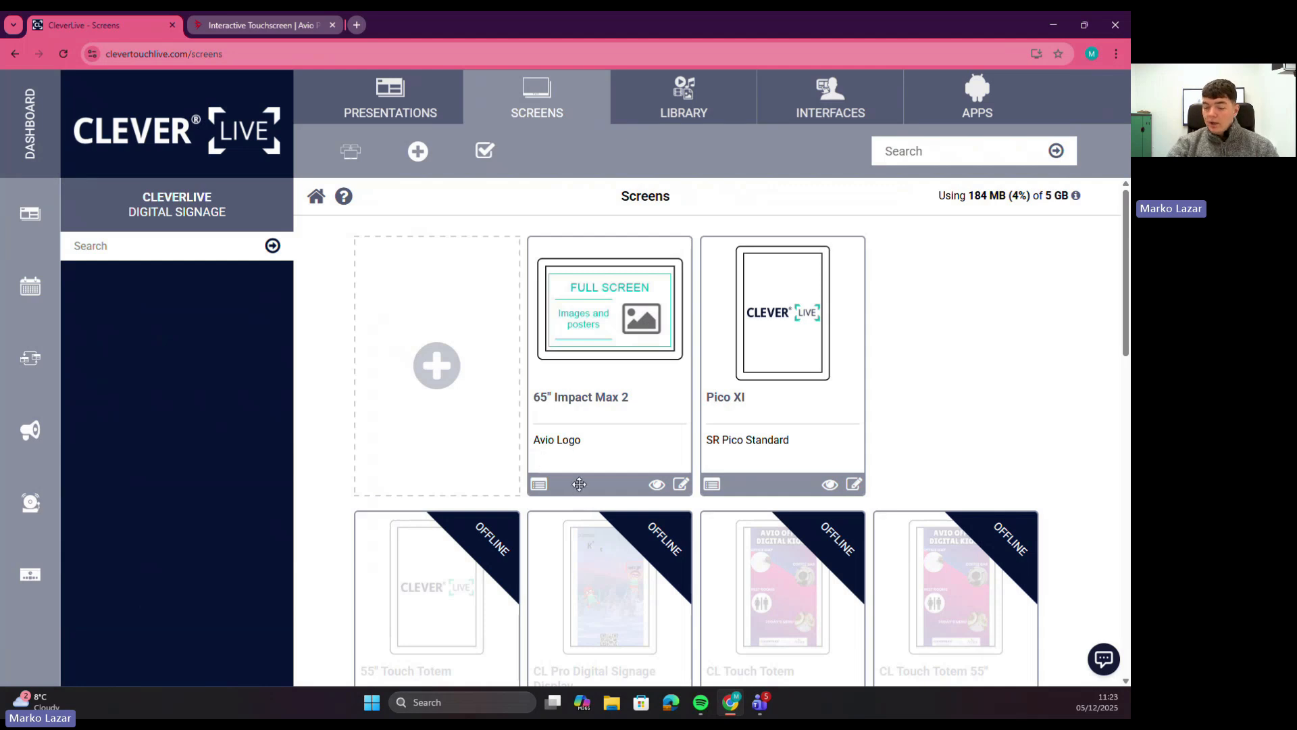
{"action": "left_click", "coordinate": [447, 376]}
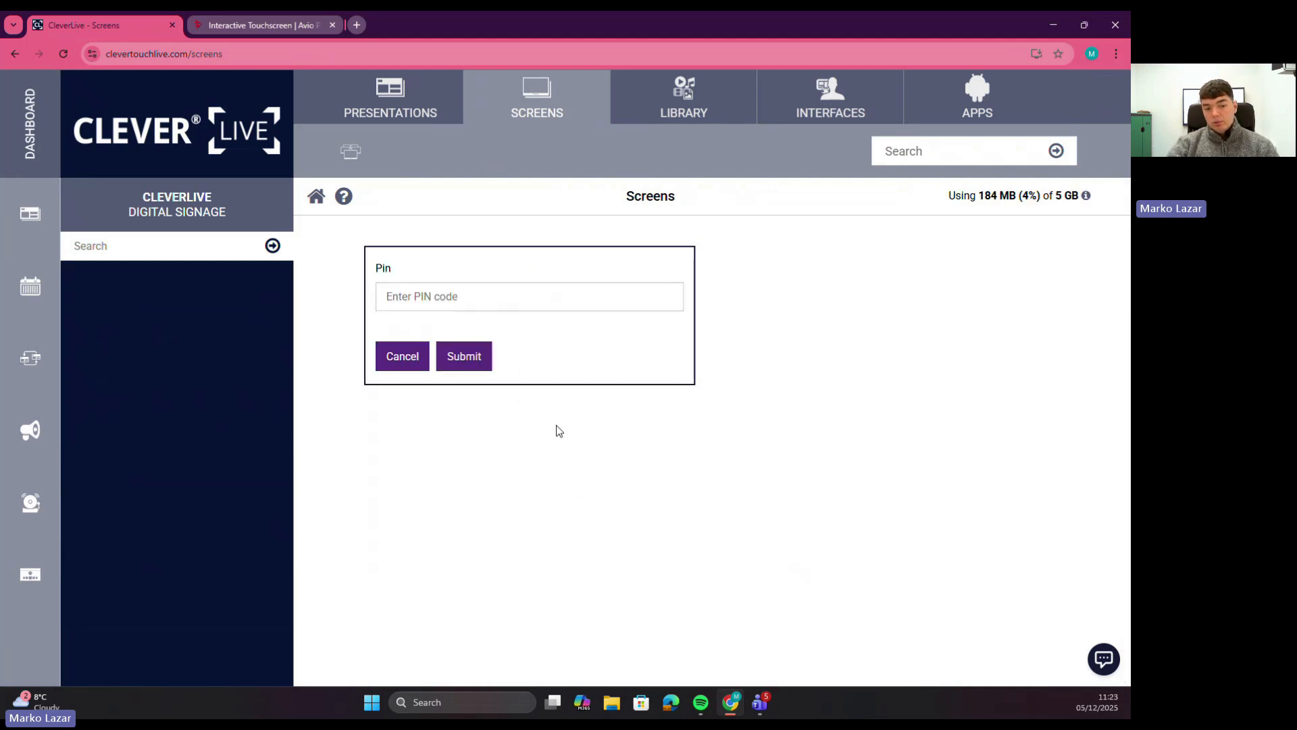
{"action": "left_click", "coordinate": [506, 293]}
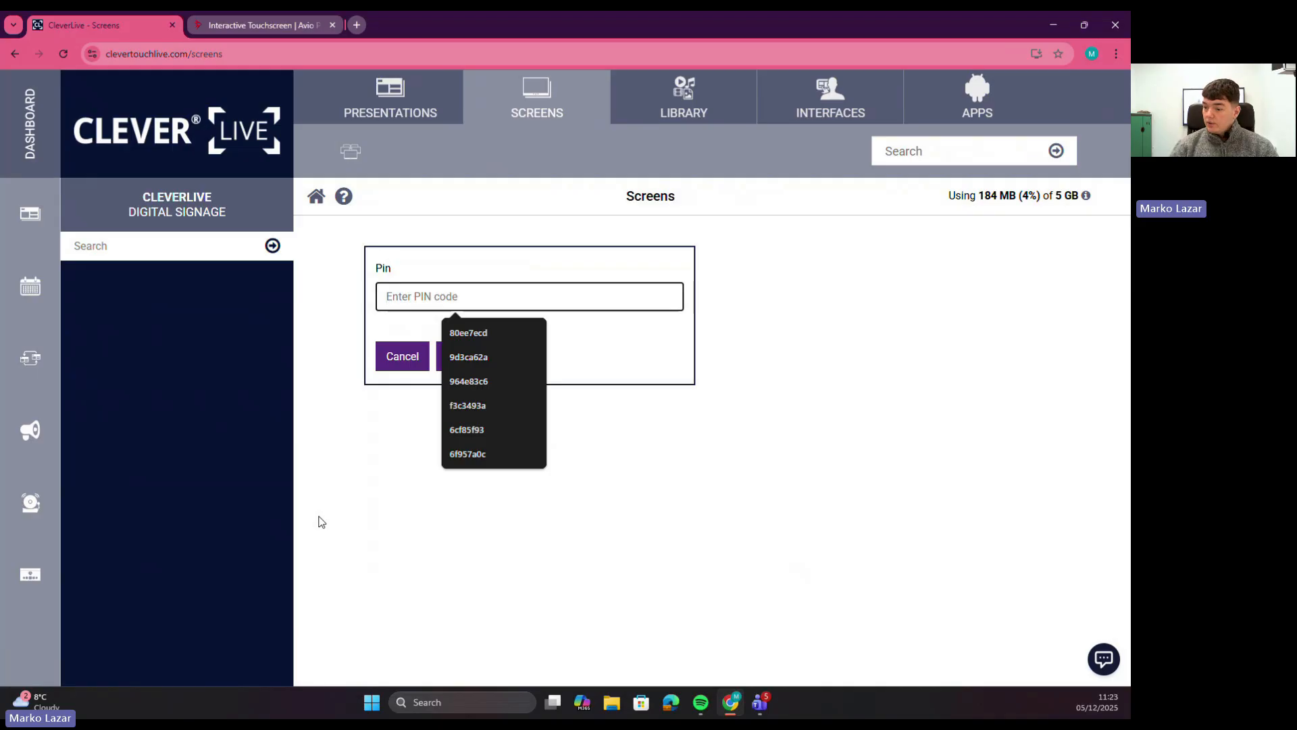
{"action": "left_click", "coordinate": [404, 368]}
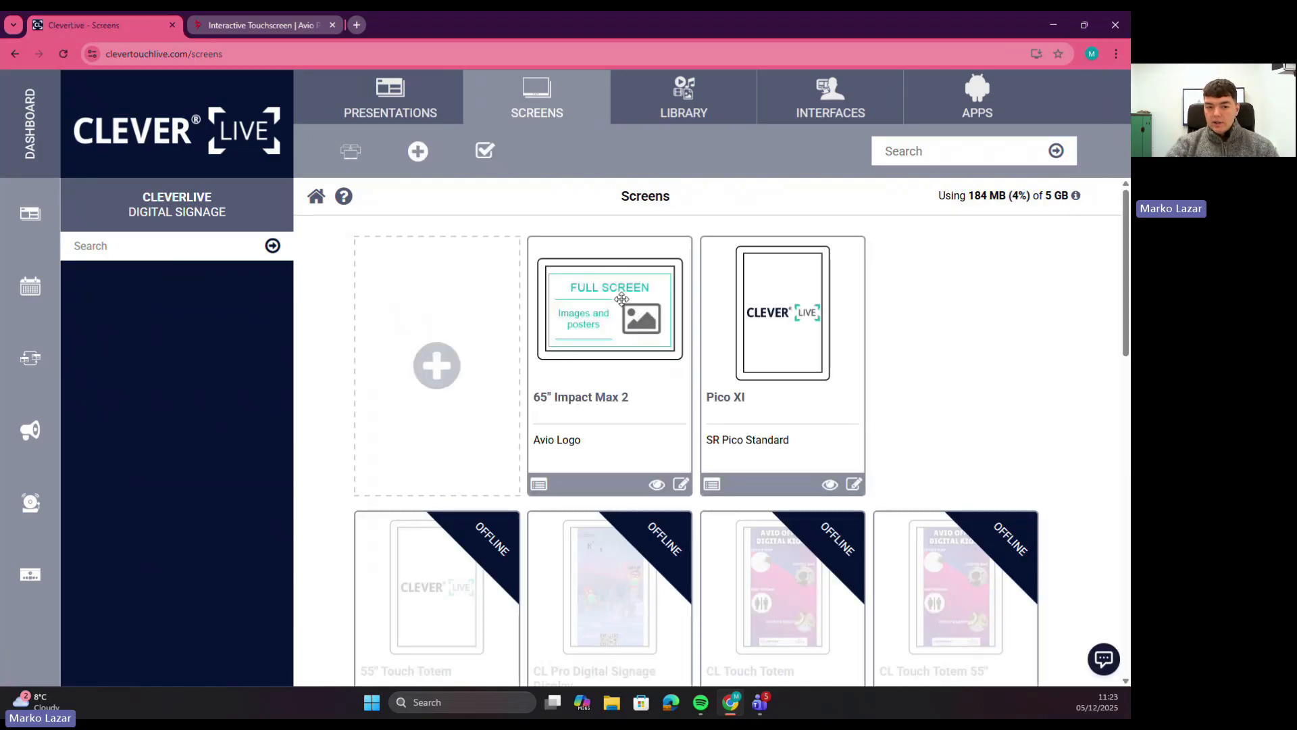
Find the Test blank 0512 presentation using the copied title and assign it to the 65" Impact Max 2 screen.
{"action": "left_click", "coordinate": [610, 294]}
{"action": "left_click", "coordinate": [196, 237]}
{"action": "key", "text": "ctrl+v"}
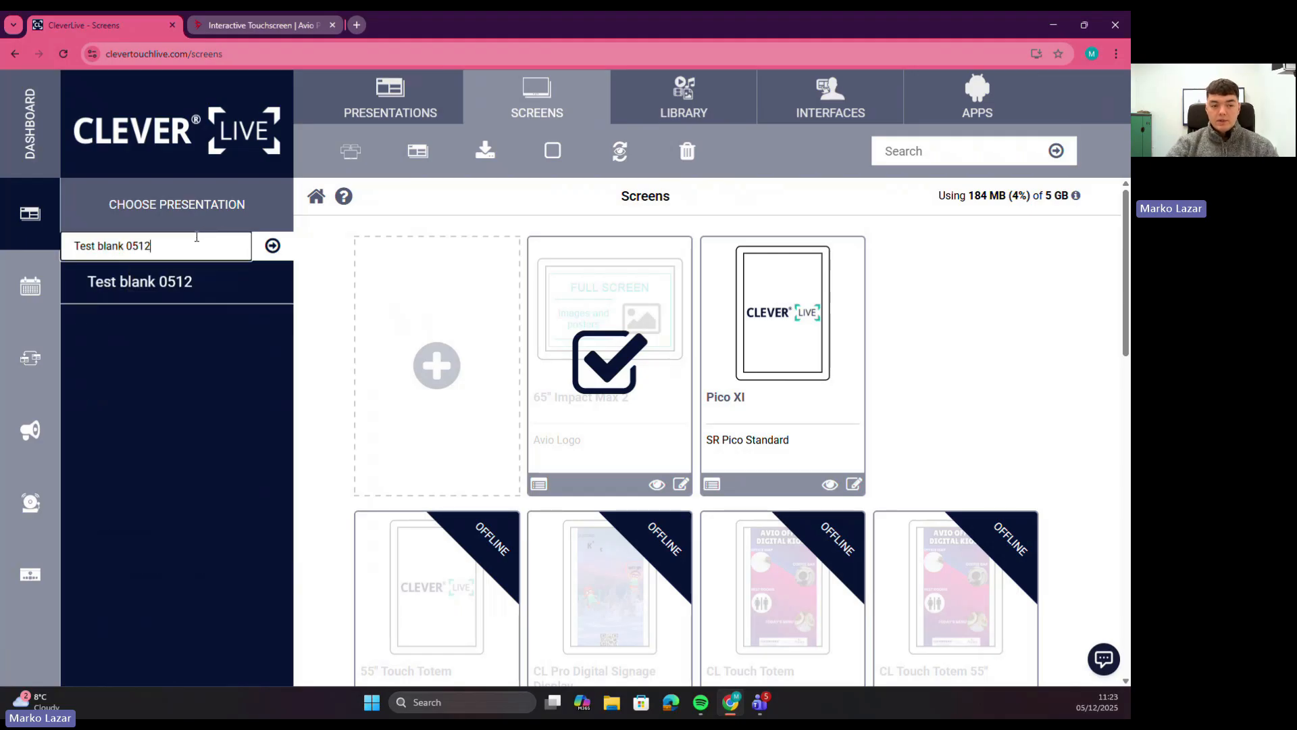
{"action": "left_click_drag", "start_coordinate": [108, 283], "coordinate": [587, 292]}
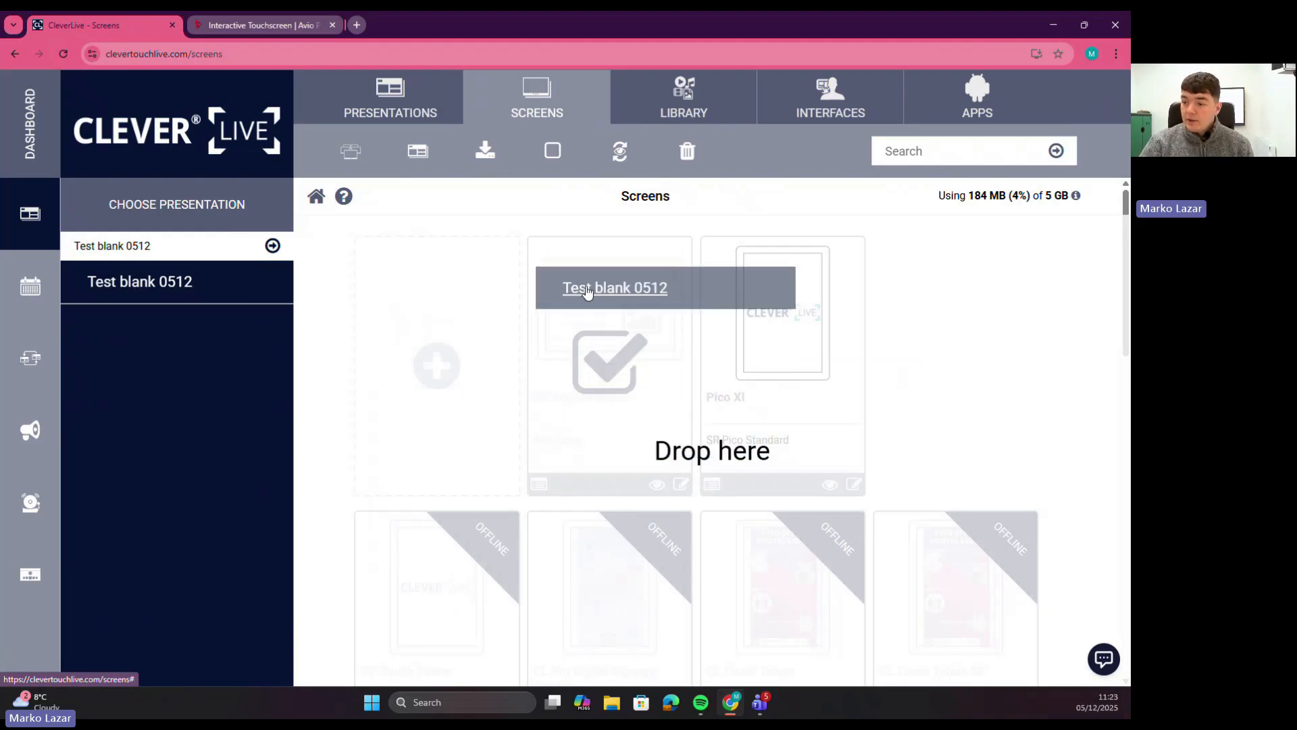
{"action": "left_click_drag", "start_coordinate": [587, 292], "coordinate": [588, 299]}
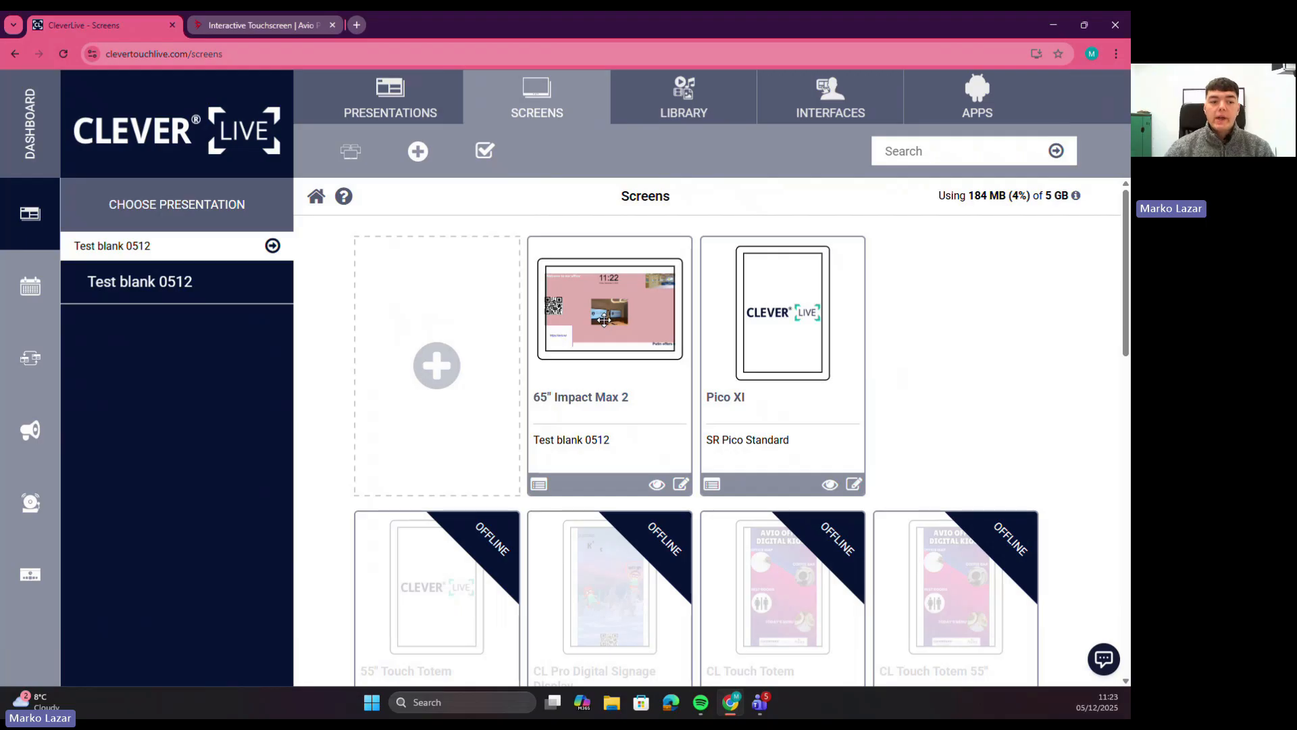
Create a new presentation loop named webinar test.
{"action": "left_click", "coordinate": [408, 107]}
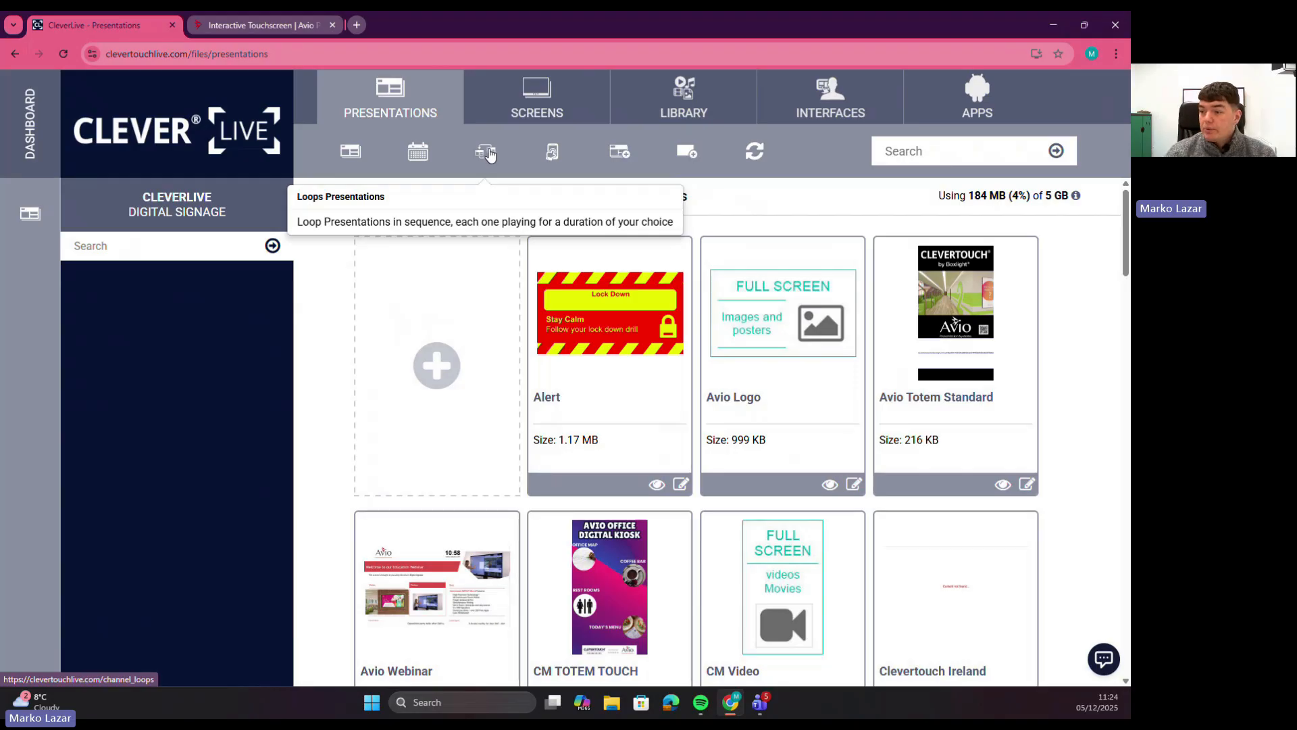
{"action": "left_click", "coordinate": [487, 152]}
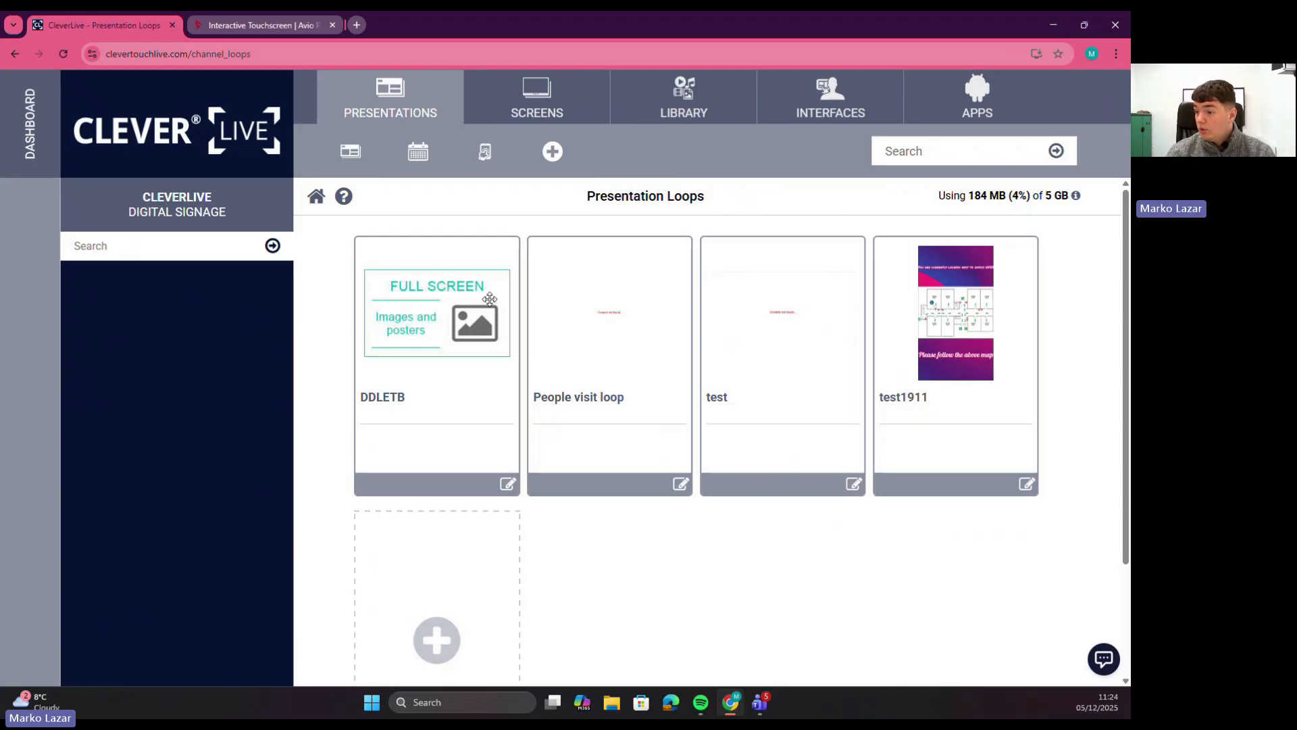
{"action": "scroll", "coordinate": [492, 300], "scroll_direction": "down", "scroll_amount": 2}
{"action": "left_click", "coordinate": [454, 504]}
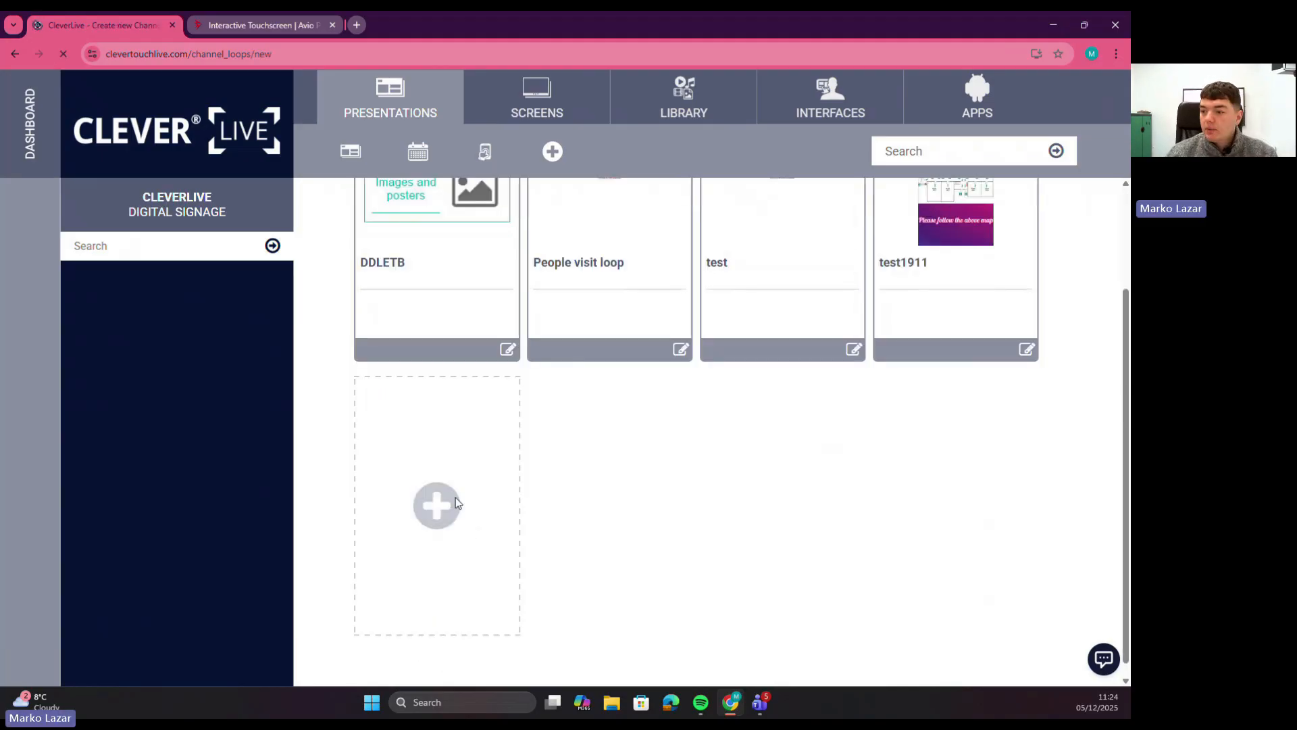
{"action": "left_click", "coordinate": [448, 300]}
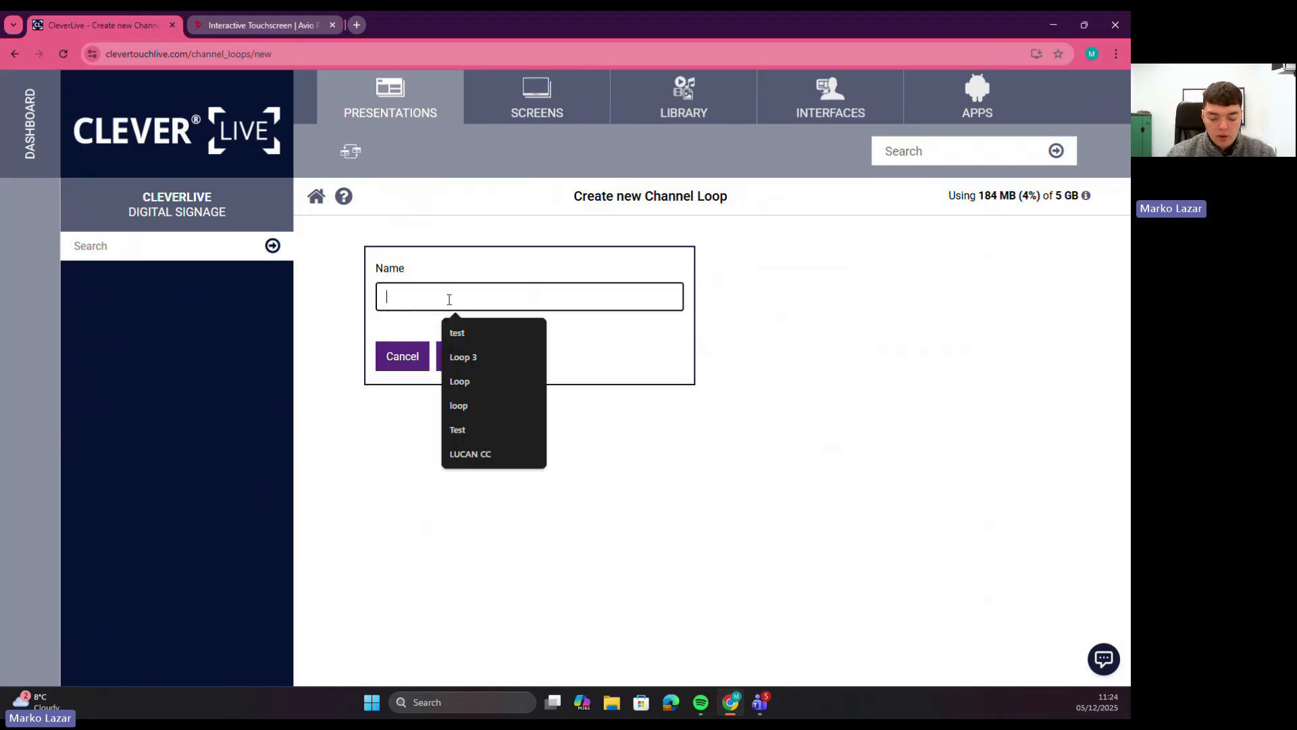
{"action": "type", "text": "webinar test"}
{"action": "left_click", "coordinate": [446, 360]}
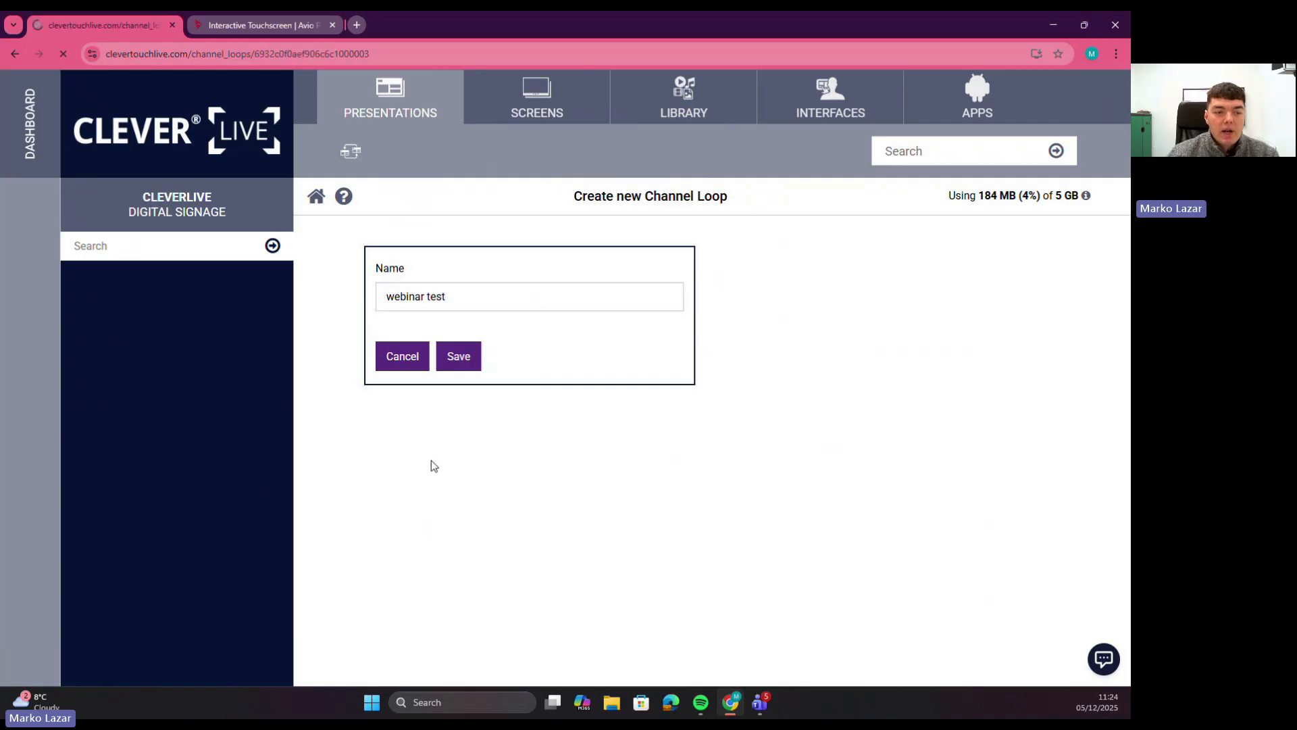
Add the Test blank 0512 and Test webinar 0512 presentations to the loop in that order.
{"action": "scroll", "coordinate": [169, 373], "scroll_direction": "down", "scroll_amount": 3}
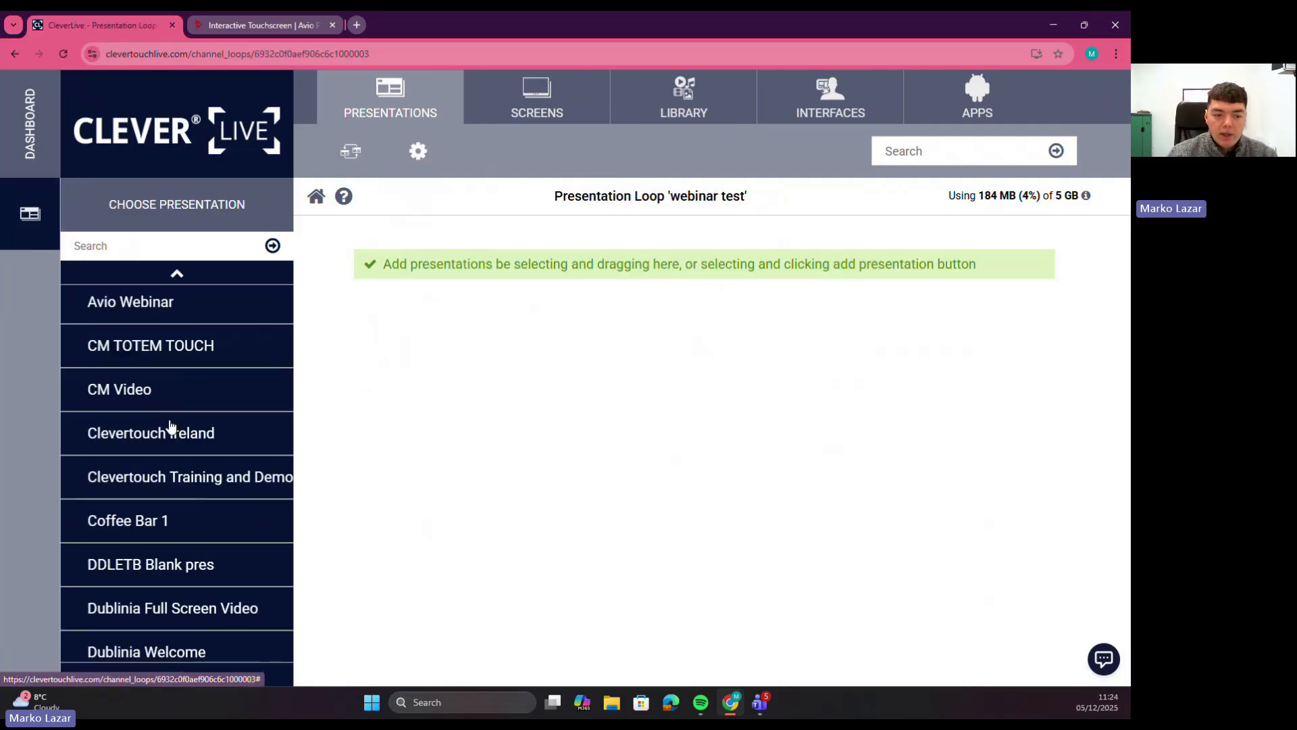
{"action": "scroll", "coordinate": [179, 449], "scroll_direction": "up", "scroll_amount": 2}
{"action": "scroll", "coordinate": [177, 459], "scroll_direction": "down", "scroll_amount": 15}
{"action": "scroll", "coordinate": [169, 467], "scroll_direction": "down", "scroll_amount": 10}
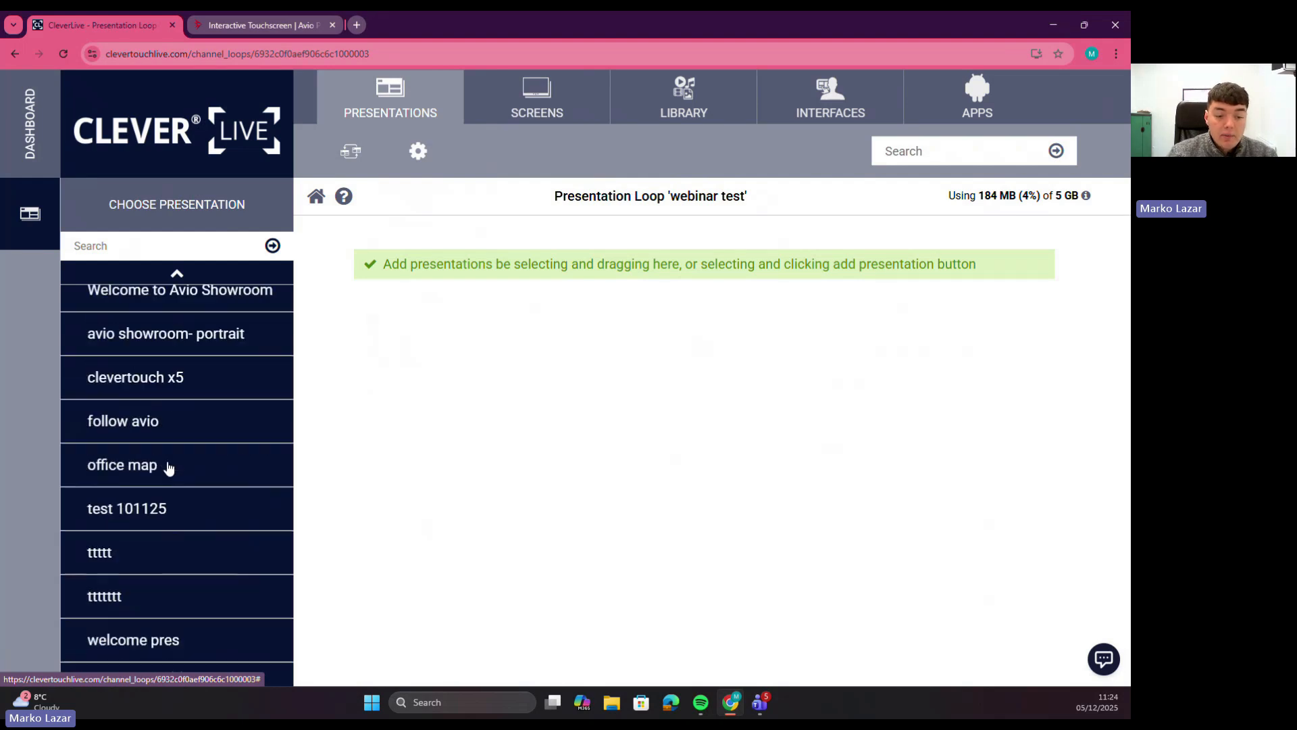
{"action": "scroll", "coordinate": [165, 518], "scroll_direction": "up", "scroll_amount": 3}
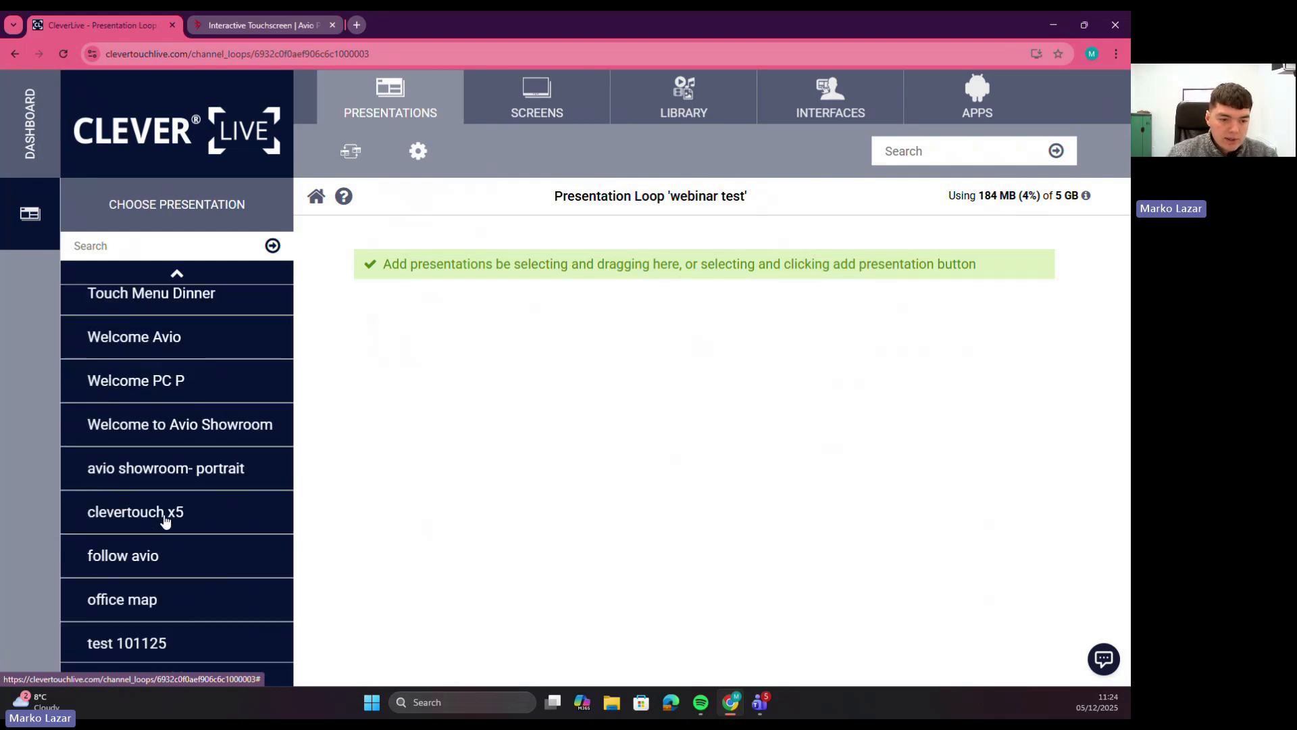
{"action": "scroll", "coordinate": [180, 544], "scroll_direction": "down", "scroll_amount": 3}
{"action": "scroll", "coordinate": [179, 625], "scroll_direction": "up", "scroll_amount": 10}
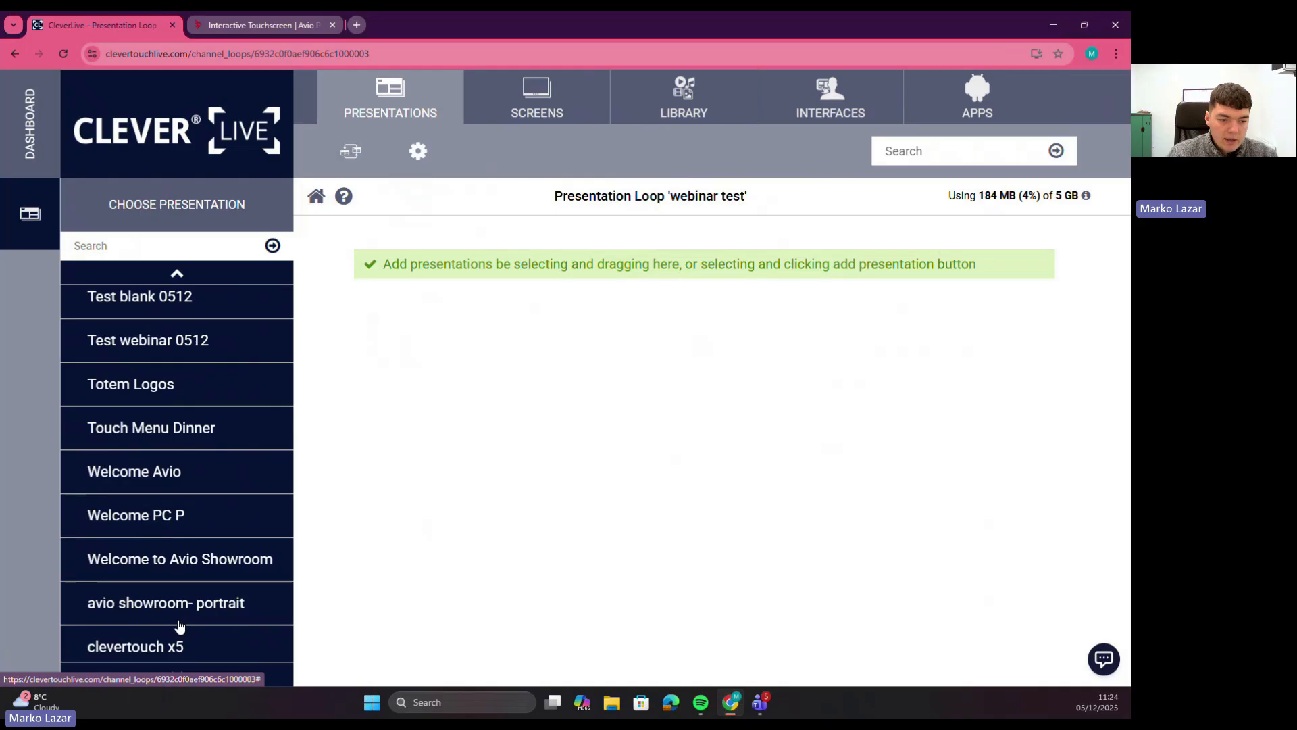
{"action": "left_click_drag", "start_coordinate": [172, 495], "coordinate": [486, 503]}
{"action": "left_click_drag", "start_coordinate": [250, 531], "coordinate": [479, 579]}
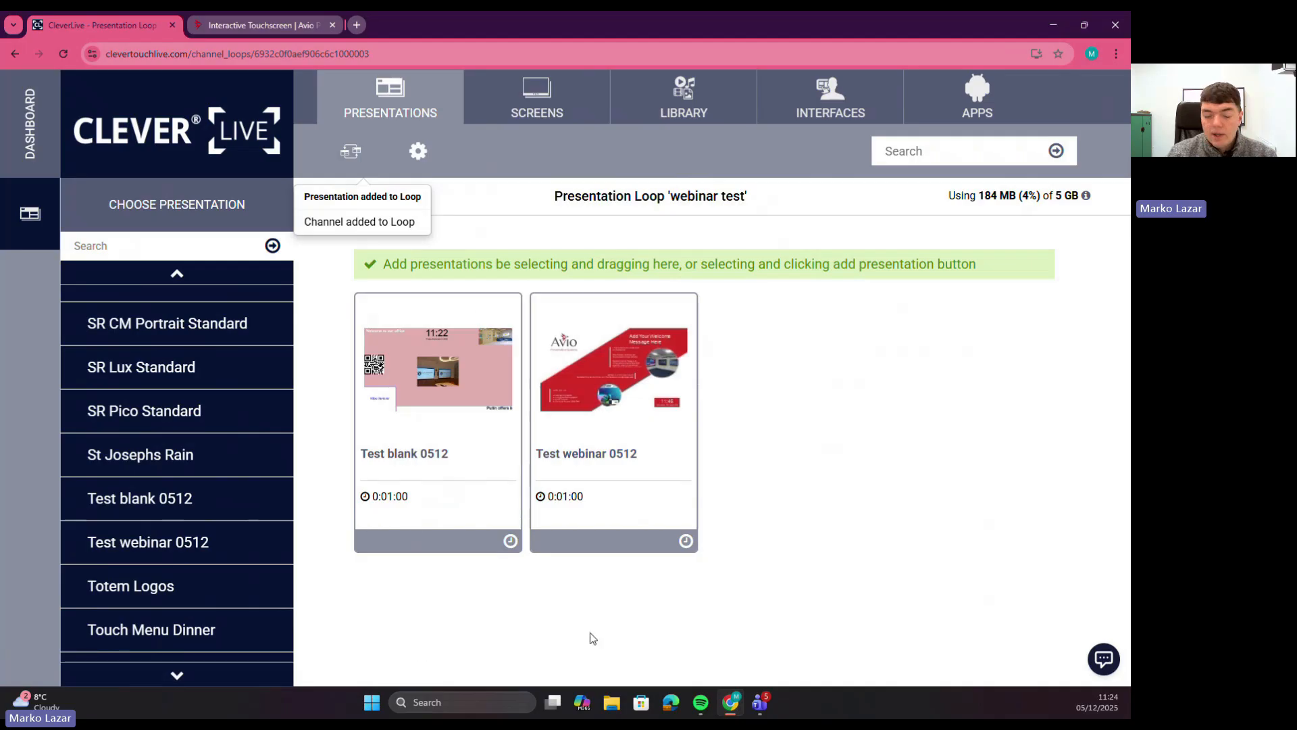
Set the loop duration of Test blank 0512 to 0 minutes and 10 seconds and save it.
{"action": "left_click", "coordinate": [510, 540]}
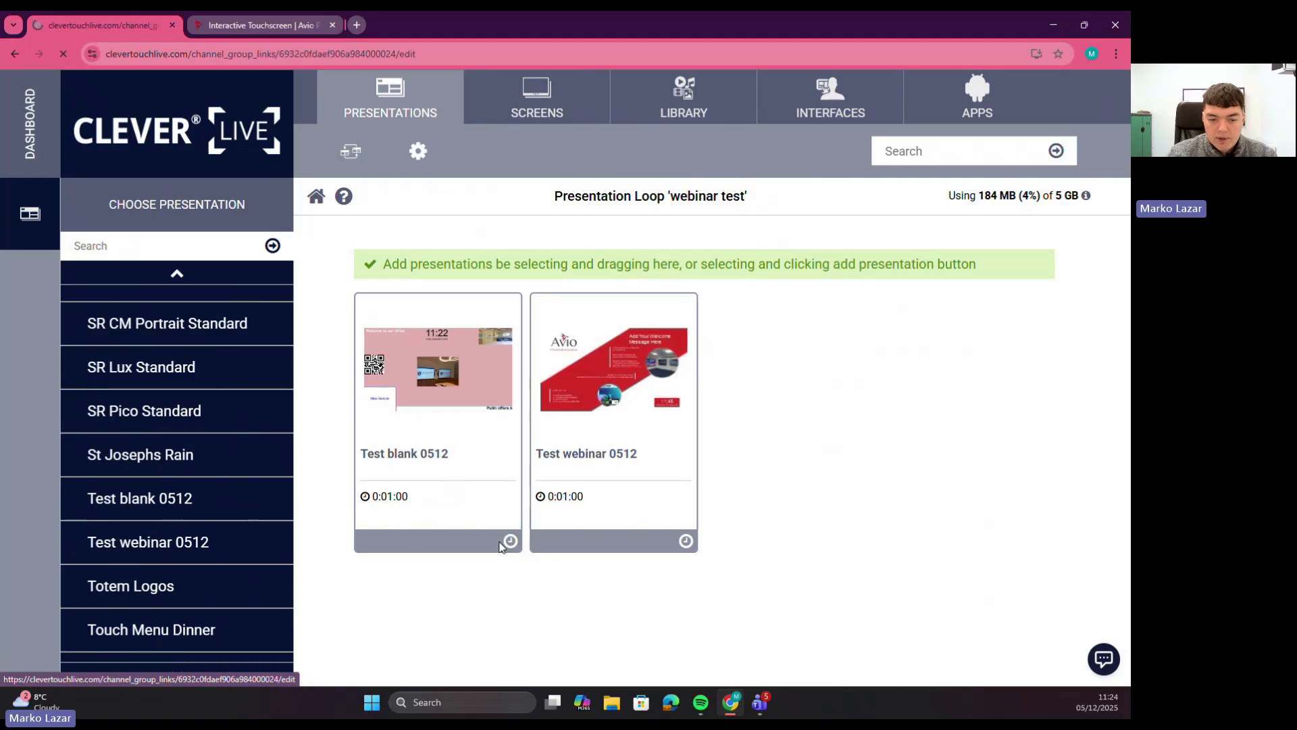
{"action": "left_click", "coordinate": [440, 353]}
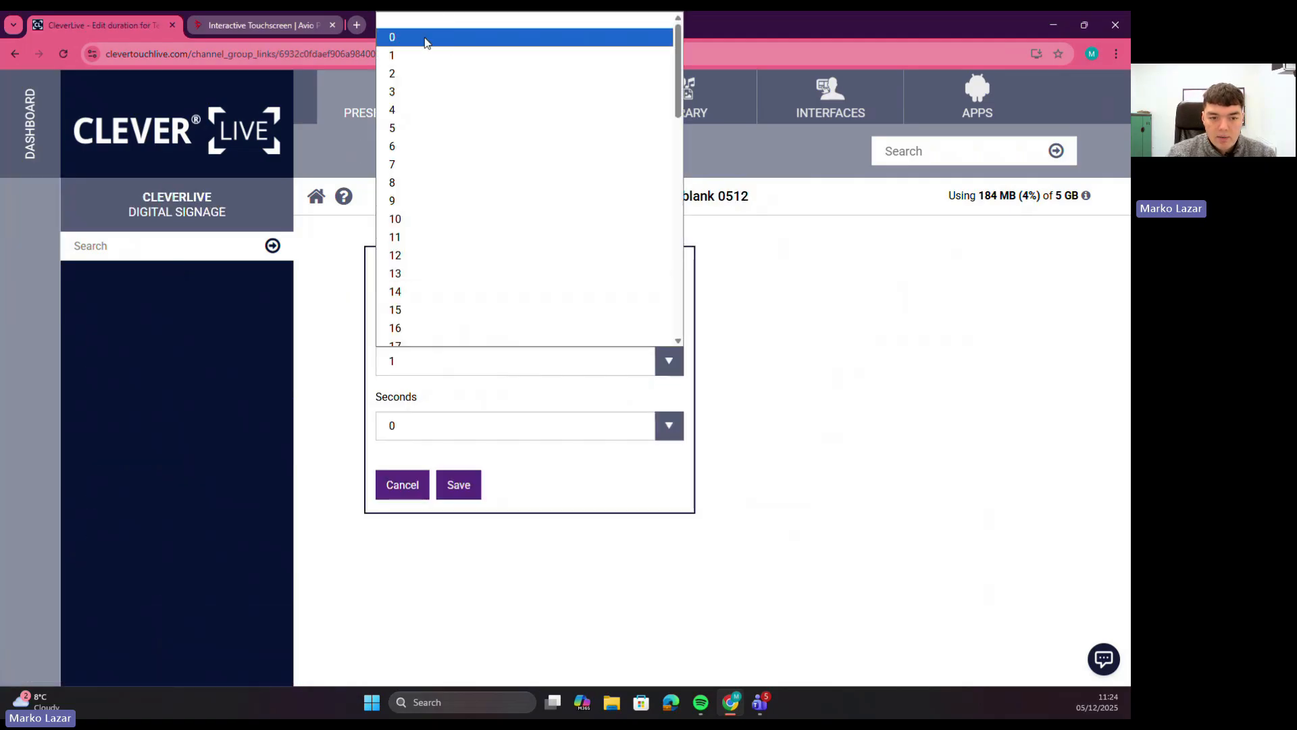
{"action": "left_click", "coordinate": [425, 38]}
{"action": "left_click", "coordinate": [438, 425]}
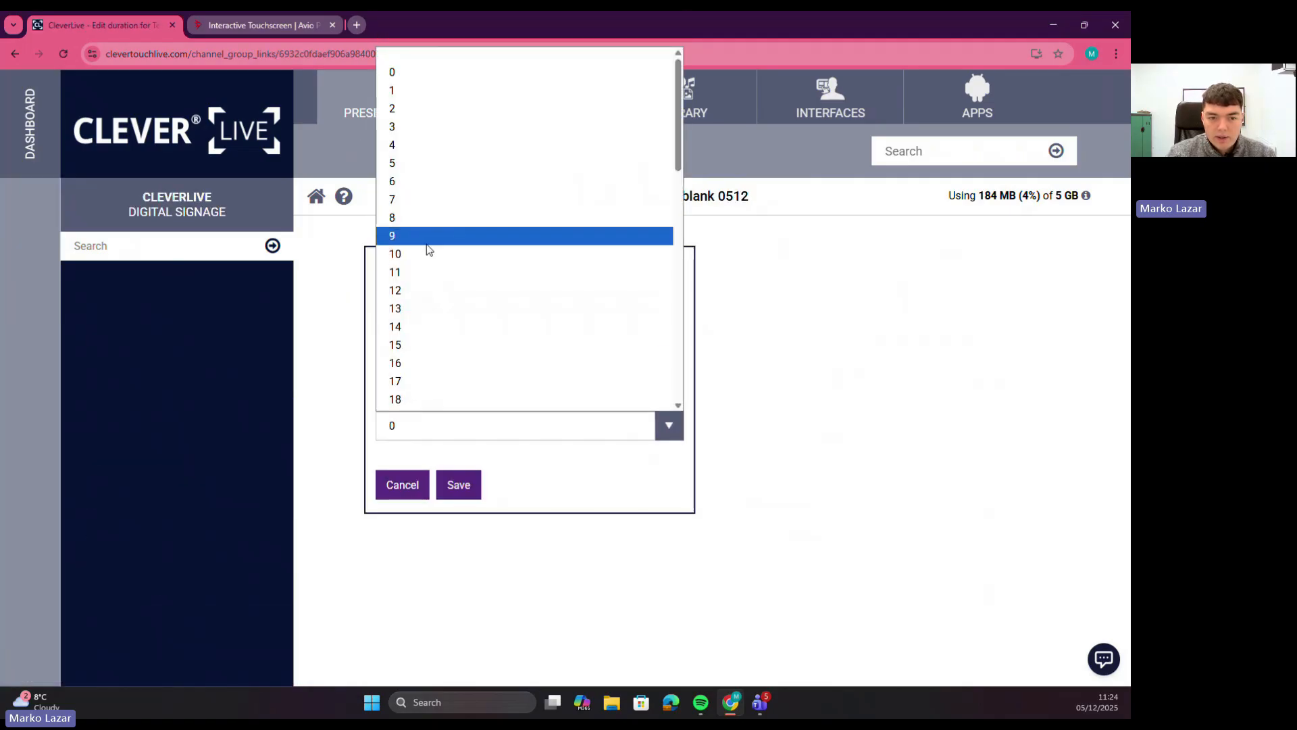
{"action": "left_click", "coordinate": [427, 250]}
{"action": "left_click", "coordinate": [457, 492]}
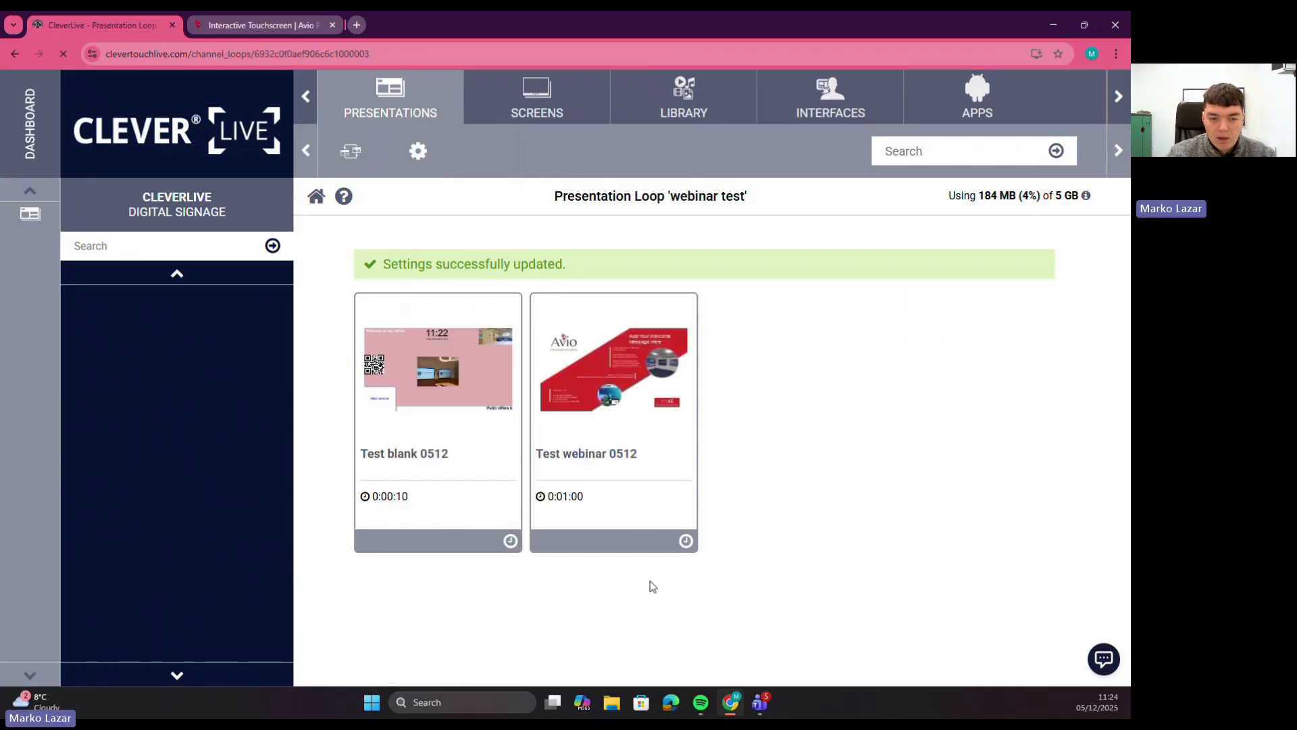
Set the loop duration of Test webinar 0512 to 0 minutes and 5 seconds and save it.
{"action": "left_click", "coordinate": [686, 542]}
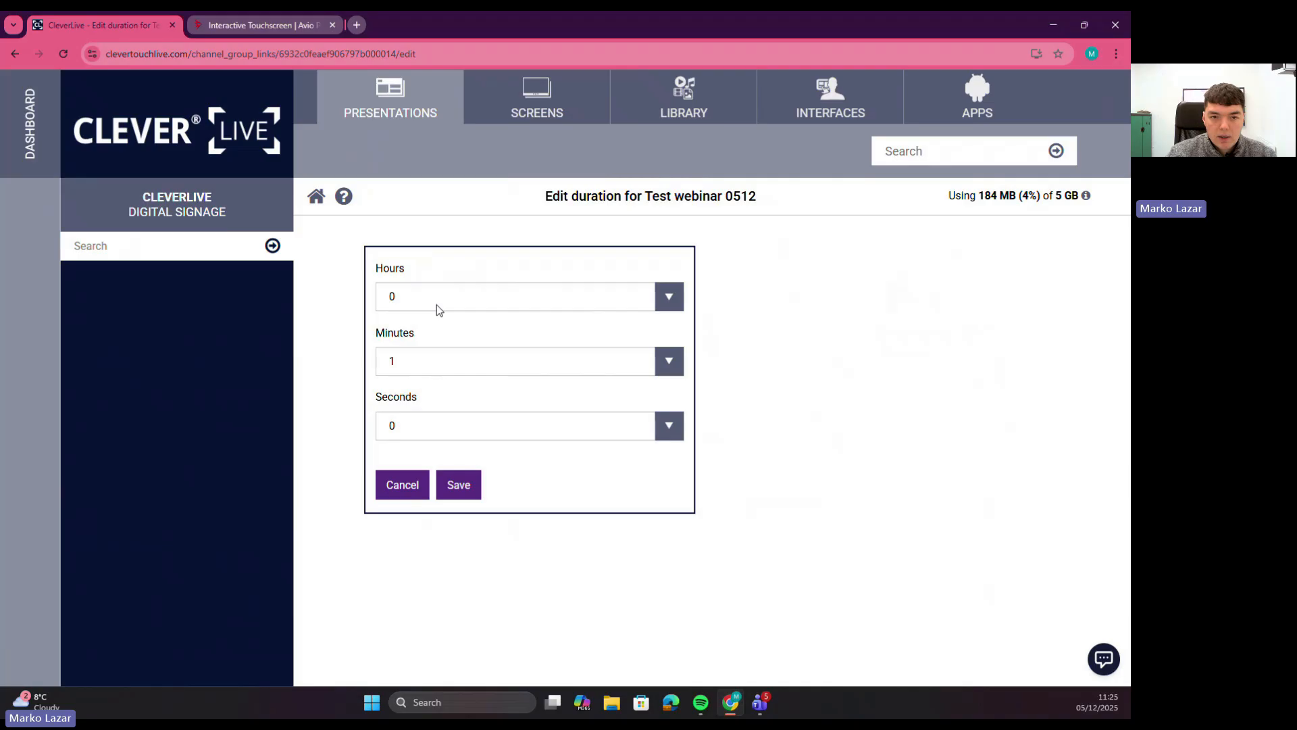
{"action": "left_click", "coordinate": [440, 366]}
{"action": "left_click", "coordinate": [405, 28]}
{"action": "left_click", "coordinate": [399, 424]}
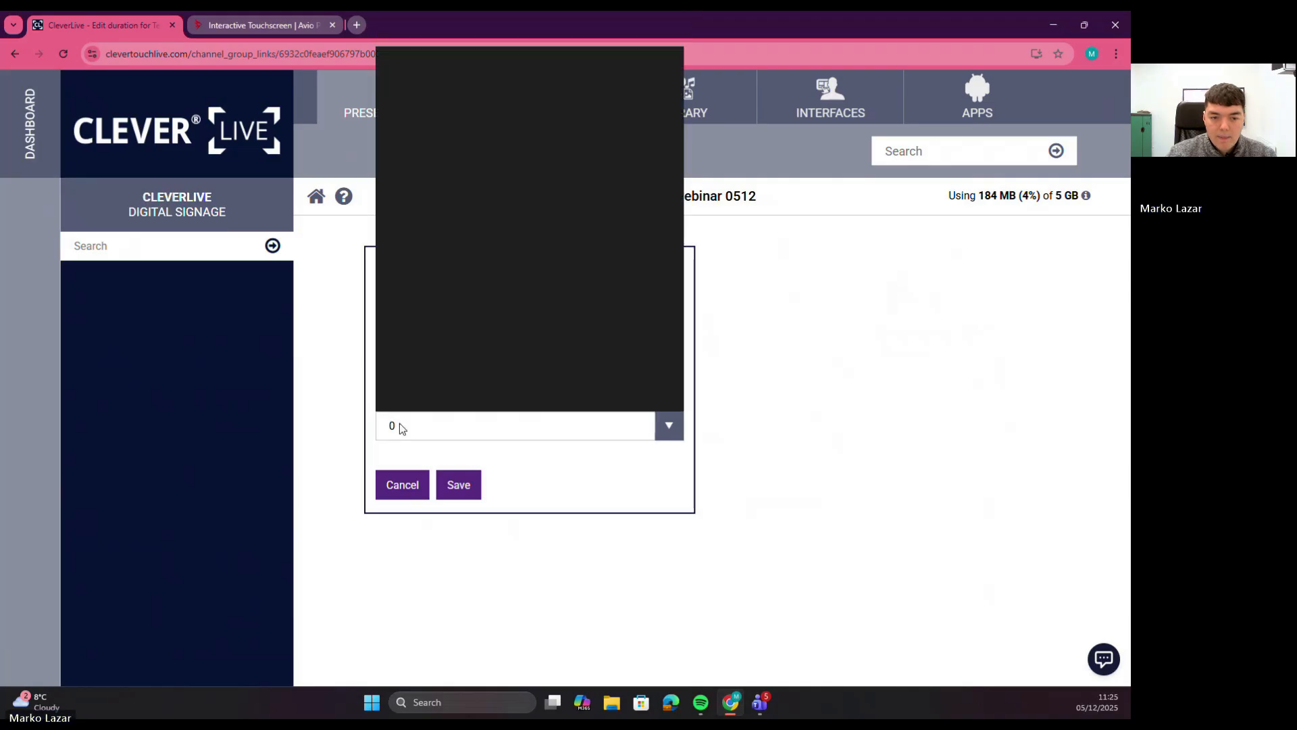
{"action": "left_click", "coordinate": [405, 147]}
{"action": "left_click", "coordinate": [460, 484]}
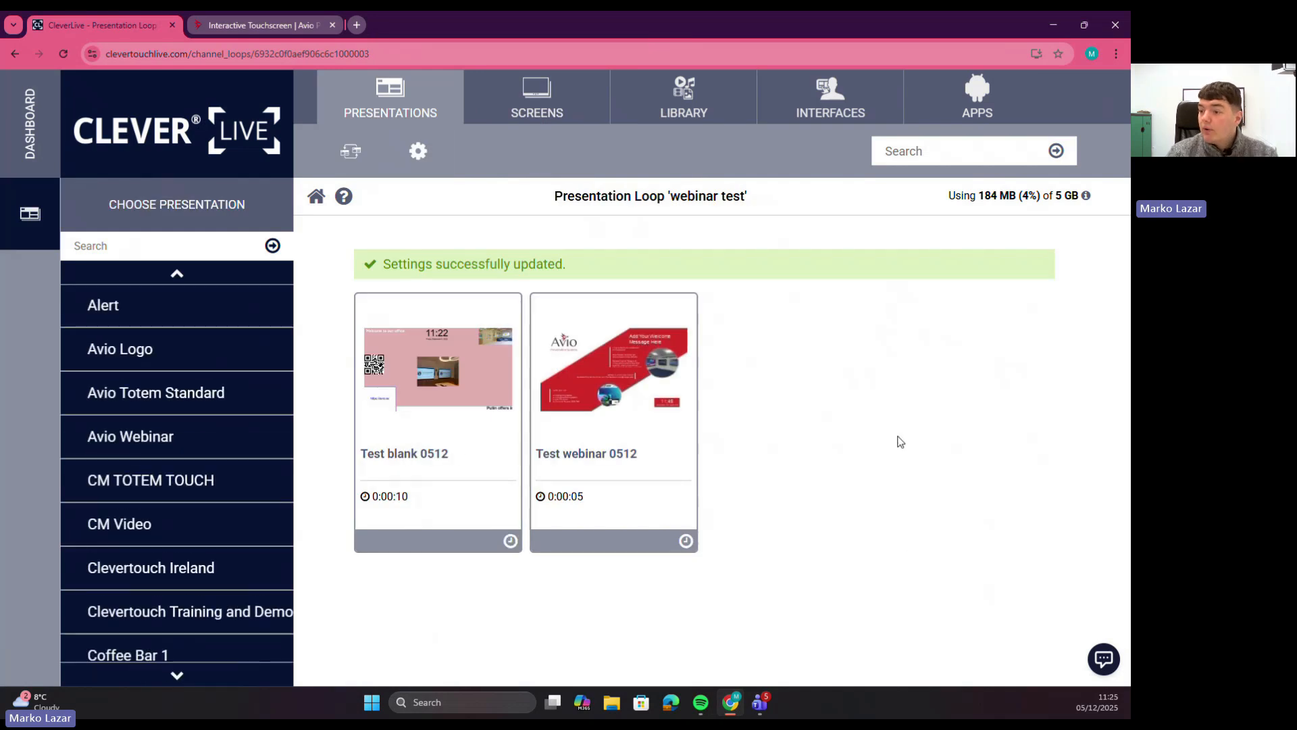
Assign the webinar test loop to the 65" Impact Max 2 screen.
{"action": "left_click", "coordinate": [548, 102]}
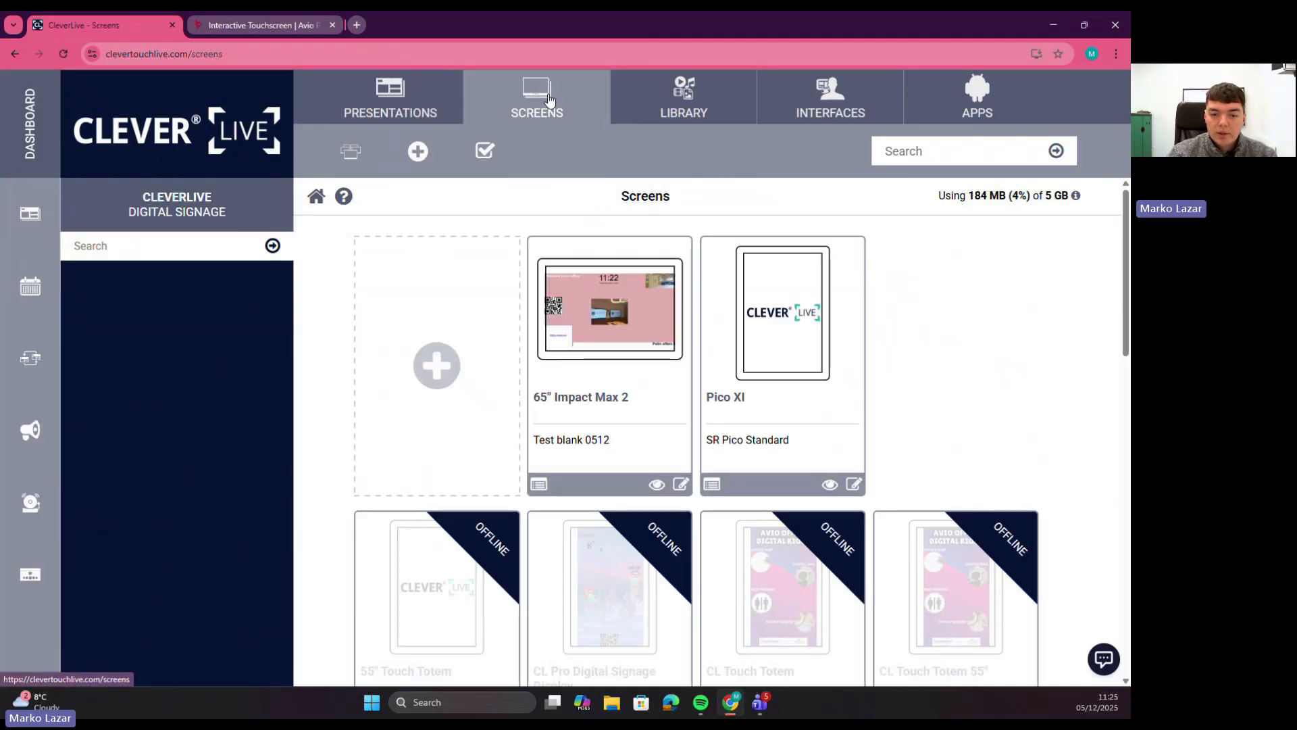
{"action": "left_click", "coordinate": [614, 294]}
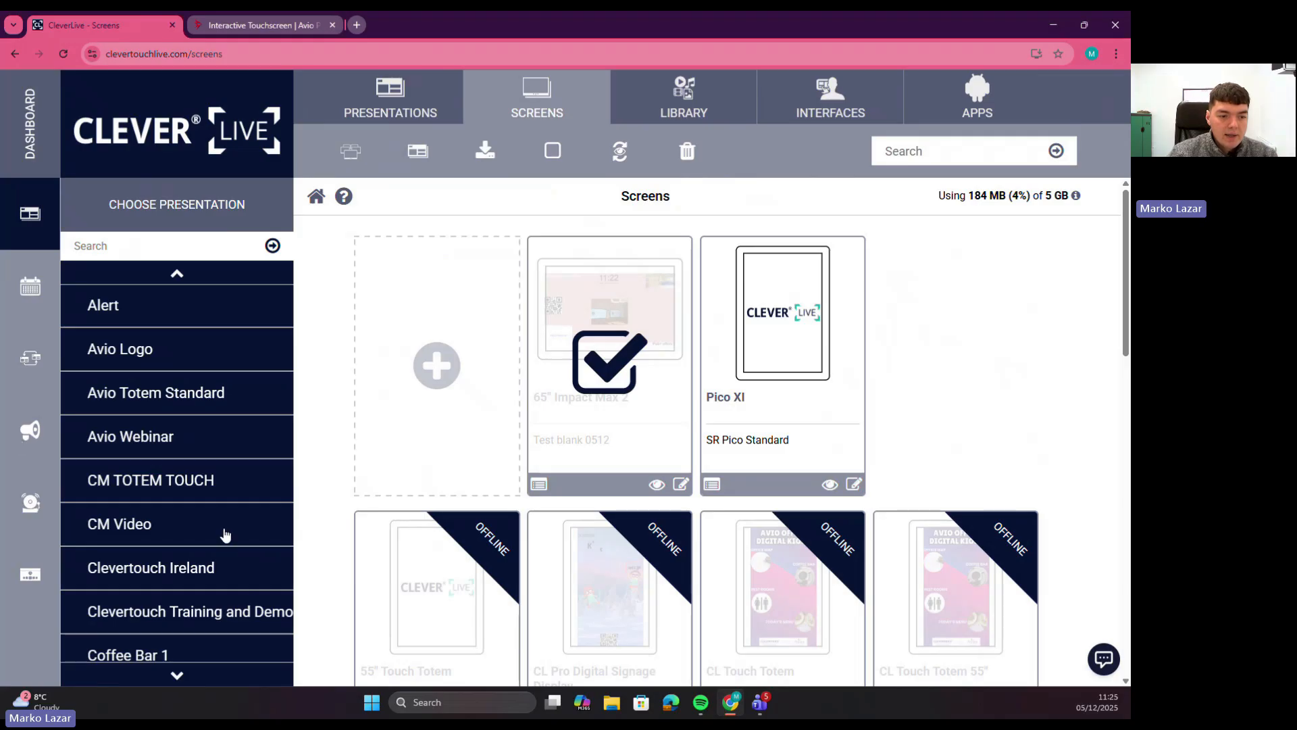
{"action": "left_click", "coordinate": [34, 362]}
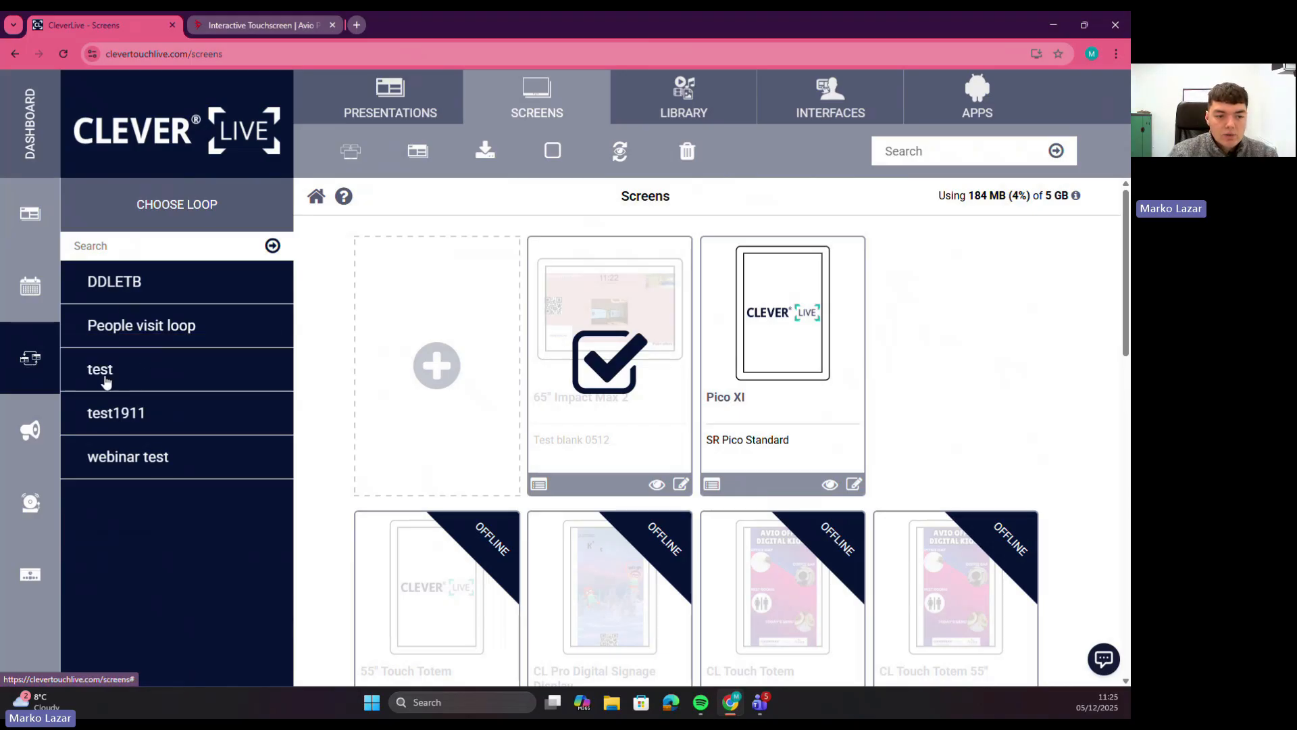
{"action": "left_click_drag", "start_coordinate": [102, 463], "coordinate": [546, 381]}
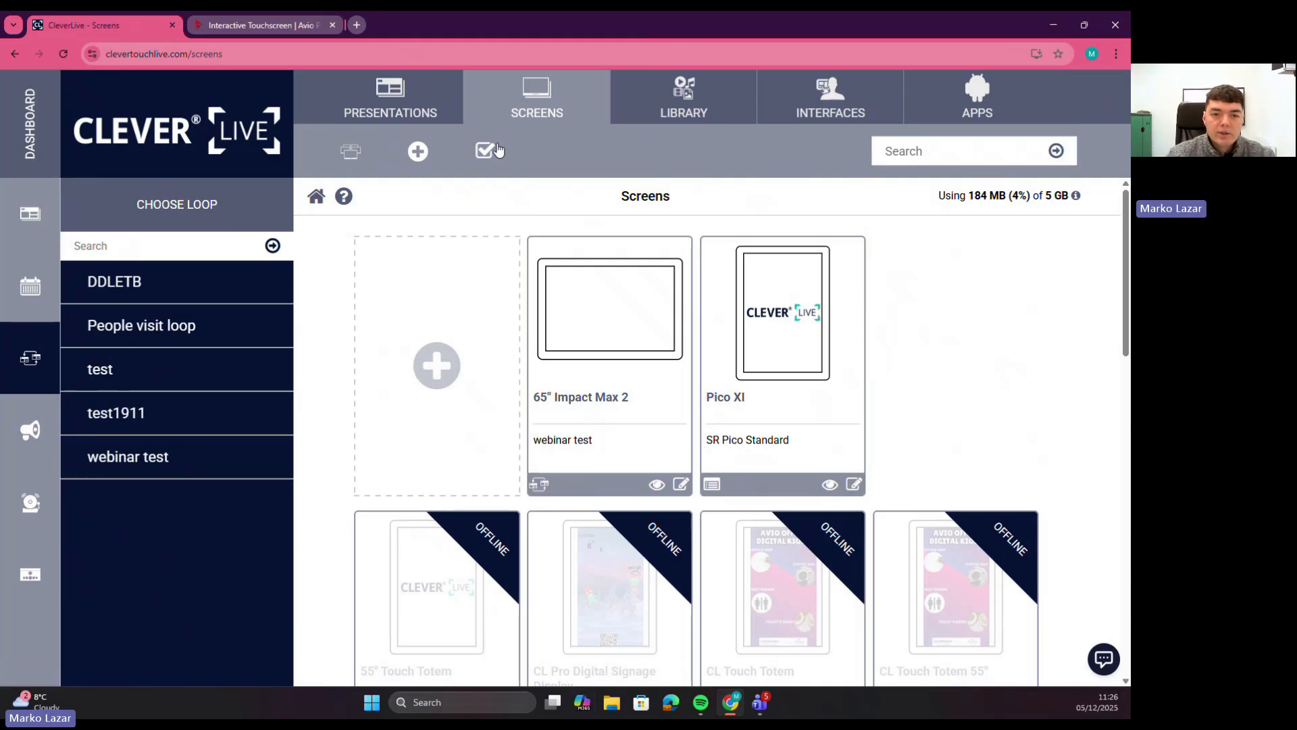
Start a new schedule in the presentations area and name it test webinar.
{"action": "left_click", "coordinate": [407, 99]}
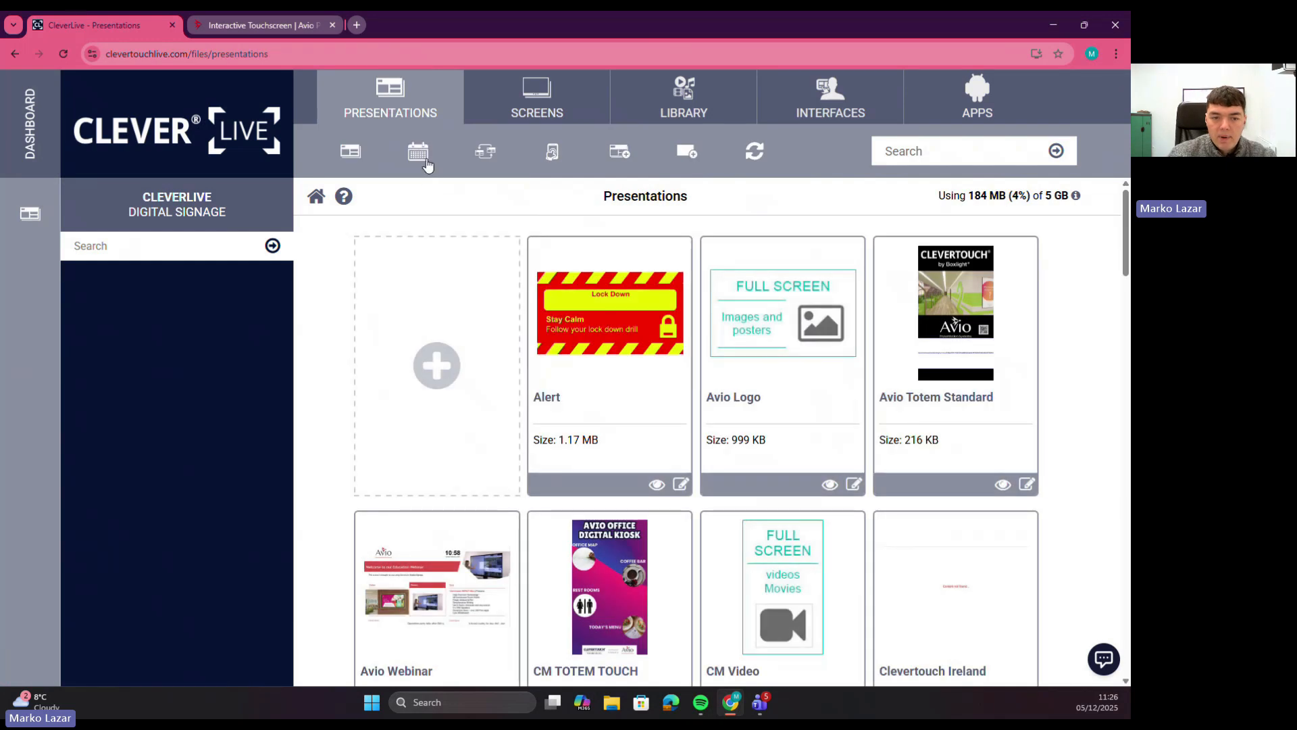
{"action": "left_click", "coordinate": [417, 156]}
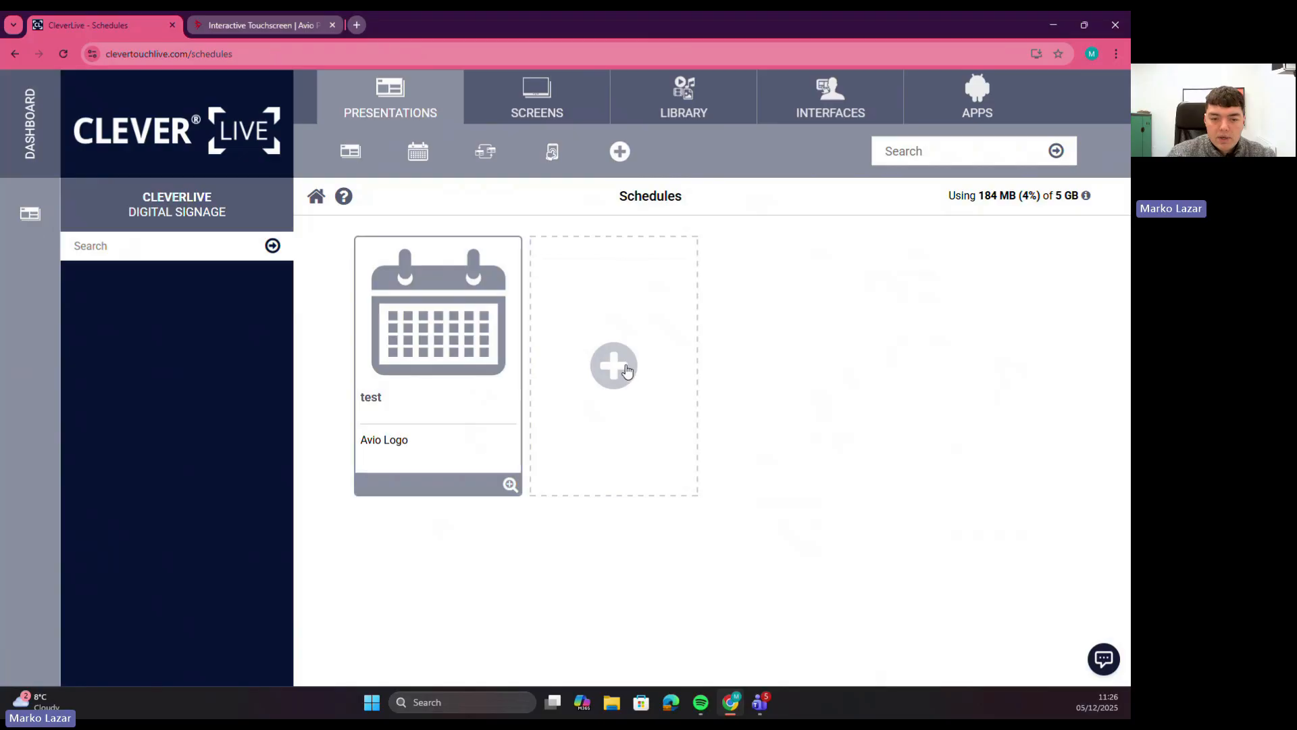
{"action": "left_click", "coordinate": [607, 379]}
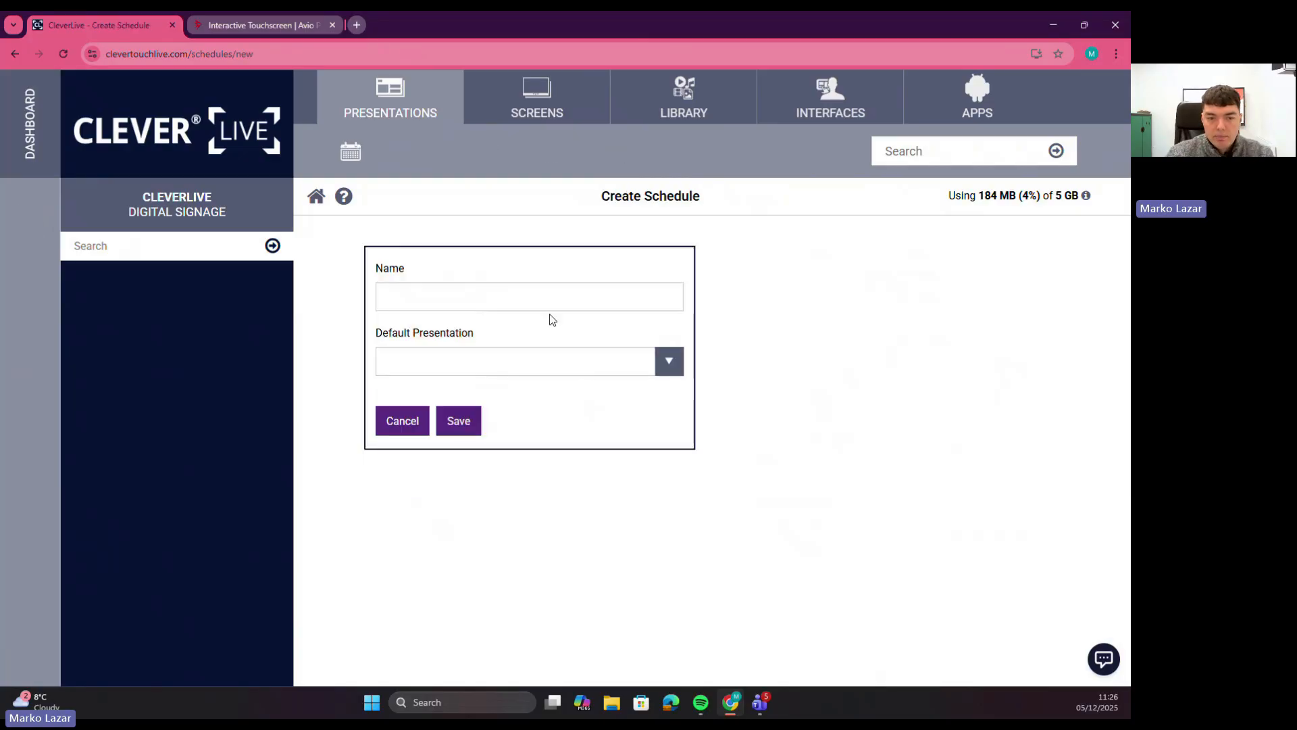
{"action": "left_click", "coordinate": [545, 295]}
{"action": "type", "text": "test "}
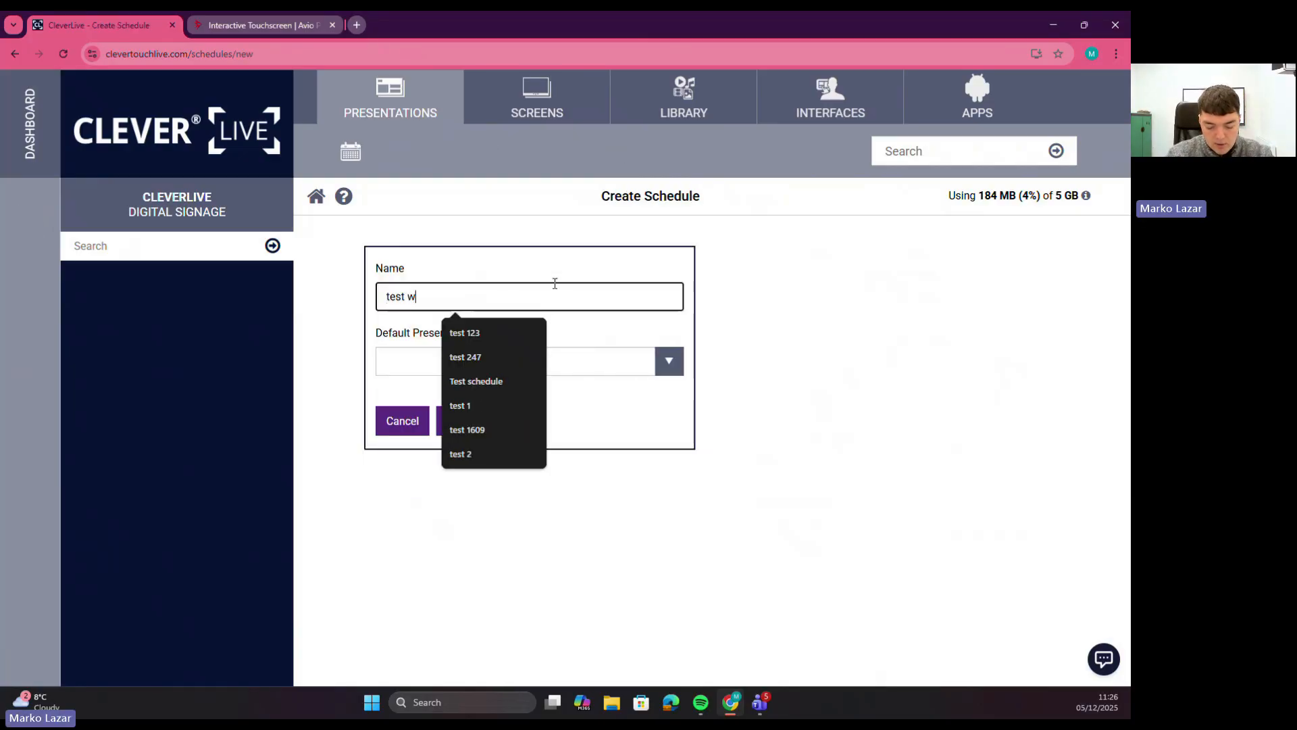
{"action": "type", "text": "webinar"}
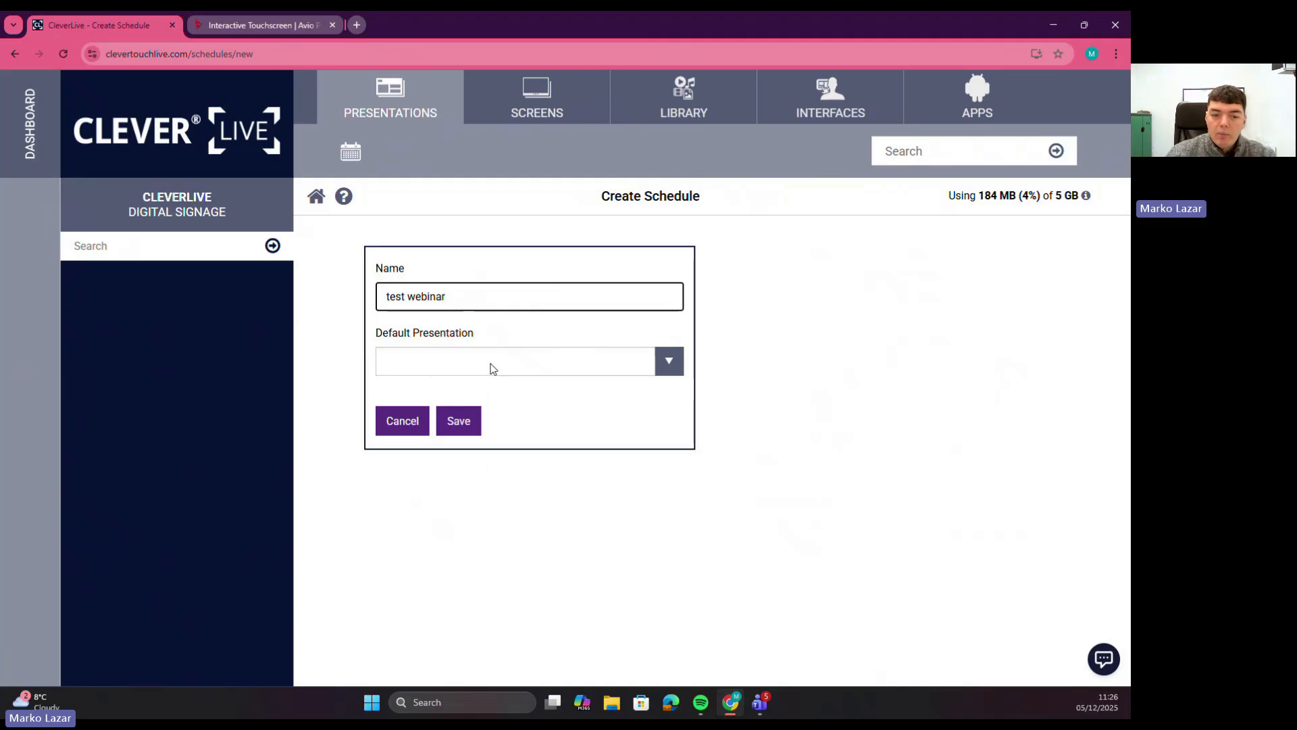
Set Test blank 0512 as the schedule's default presentation and save the schedule.
{"action": "left_click", "coordinate": [491, 367]}
{"action": "scroll", "coordinate": [463, 317], "scroll_direction": "down", "scroll_amount": 5}
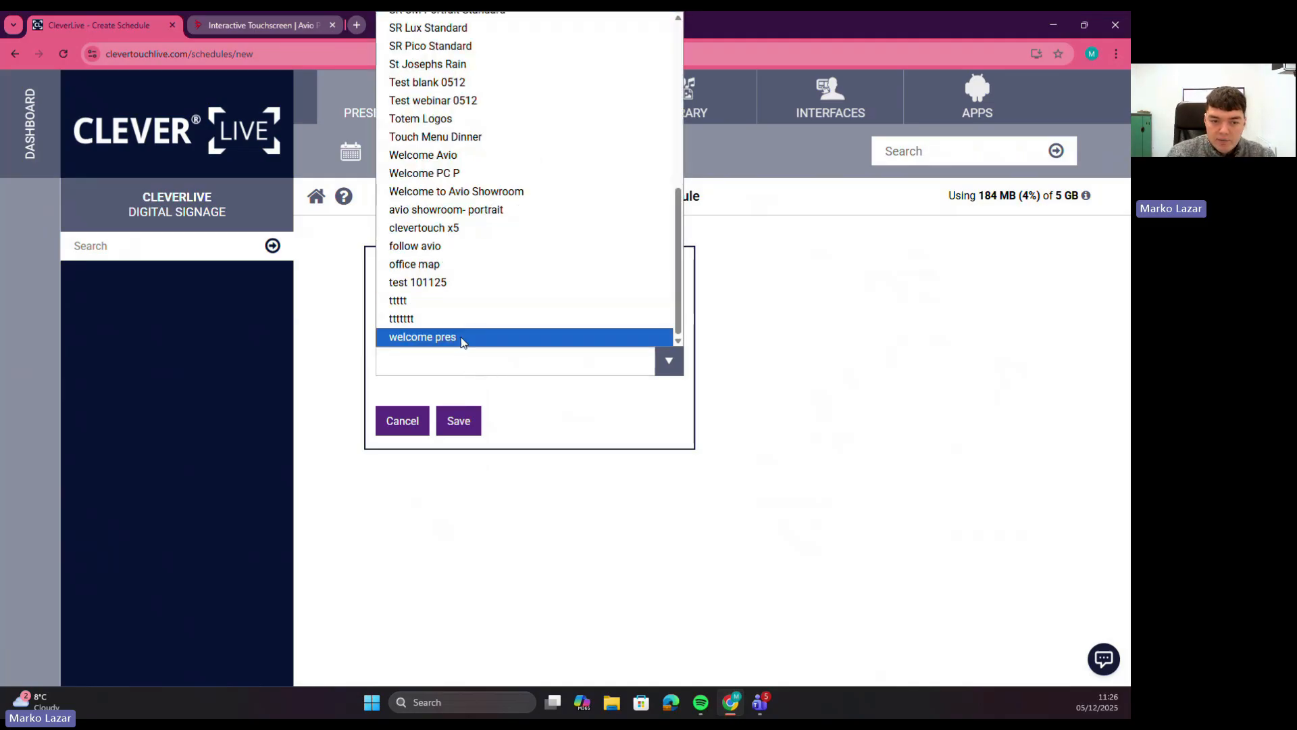
{"action": "scroll", "coordinate": [466, 226], "scroll_direction": "up", "scroll_amount": 2}
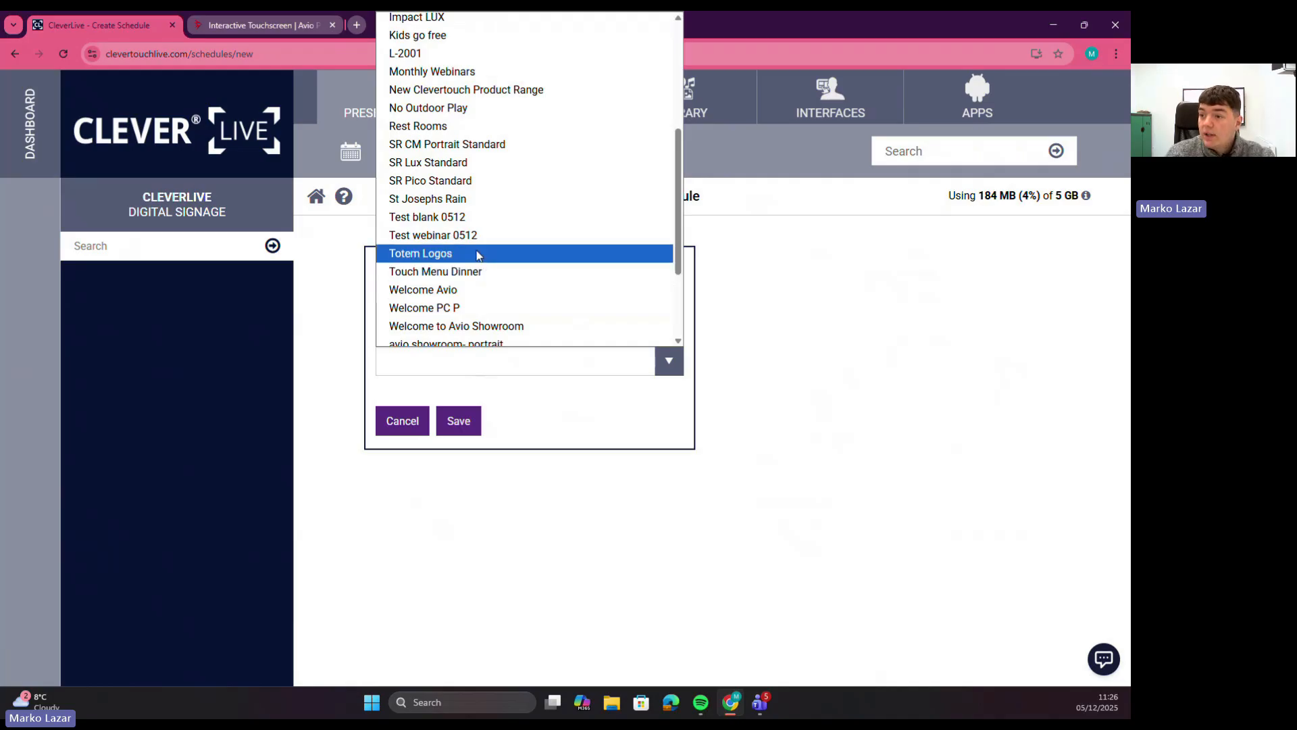
{"action": "left_click", "coordinate": [466, 218]}
{"action": "left_click", "coordinate": [446, 426]}
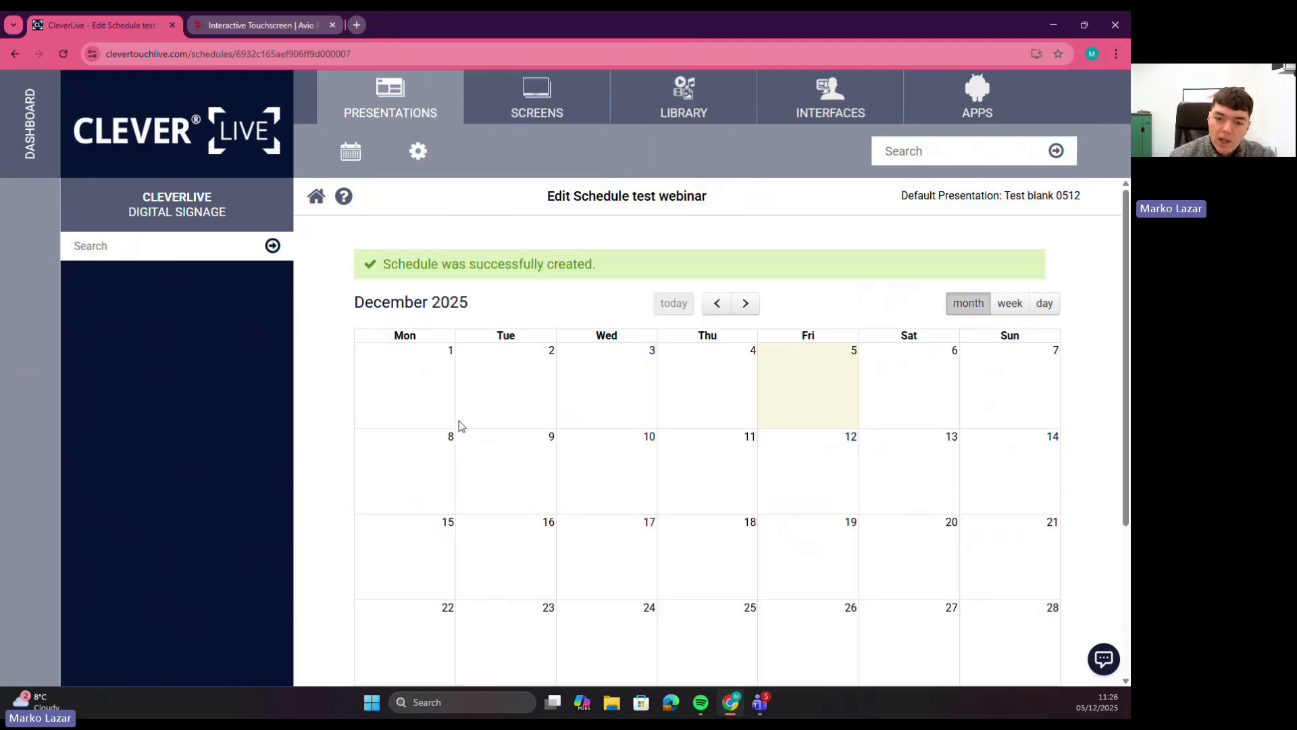
Open a new event for 5 December 2025 and review its presentation, presentation loop, start time and date options.
{"action": "scroll", "coordinate": [955, 498], "scroll_direction": "down", "scroll_amount": 1}
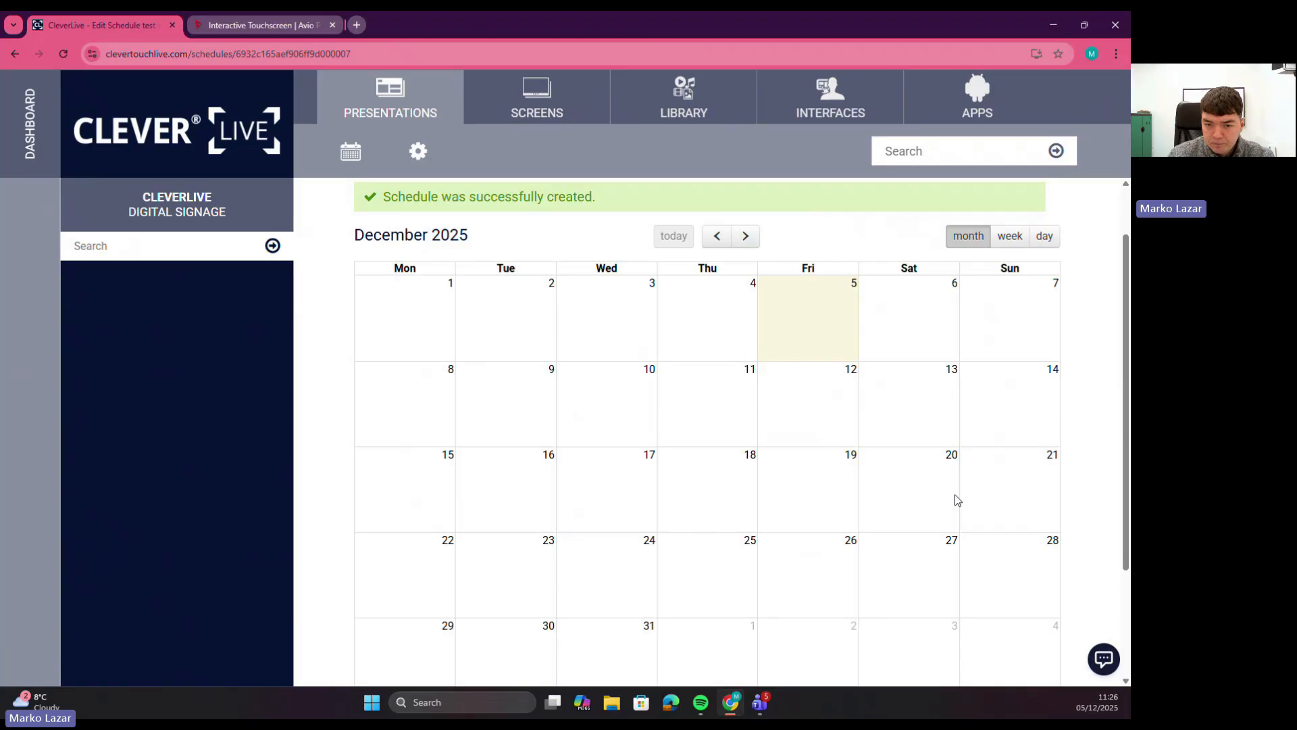
{"action": "scroll", "coordinate": [933, 490], "scroll_direction": "up", "scroll_amount": 1}
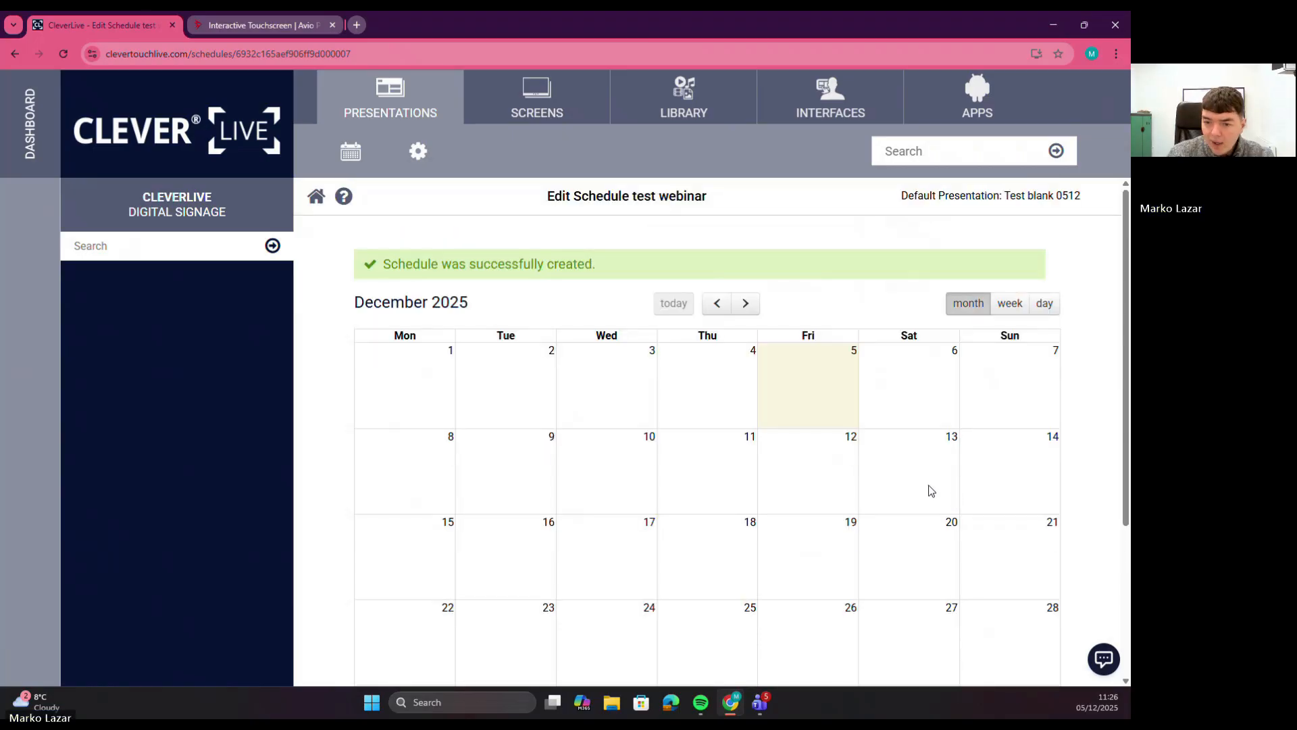
{"action": "left_click", "coordinate": [824, 412]}
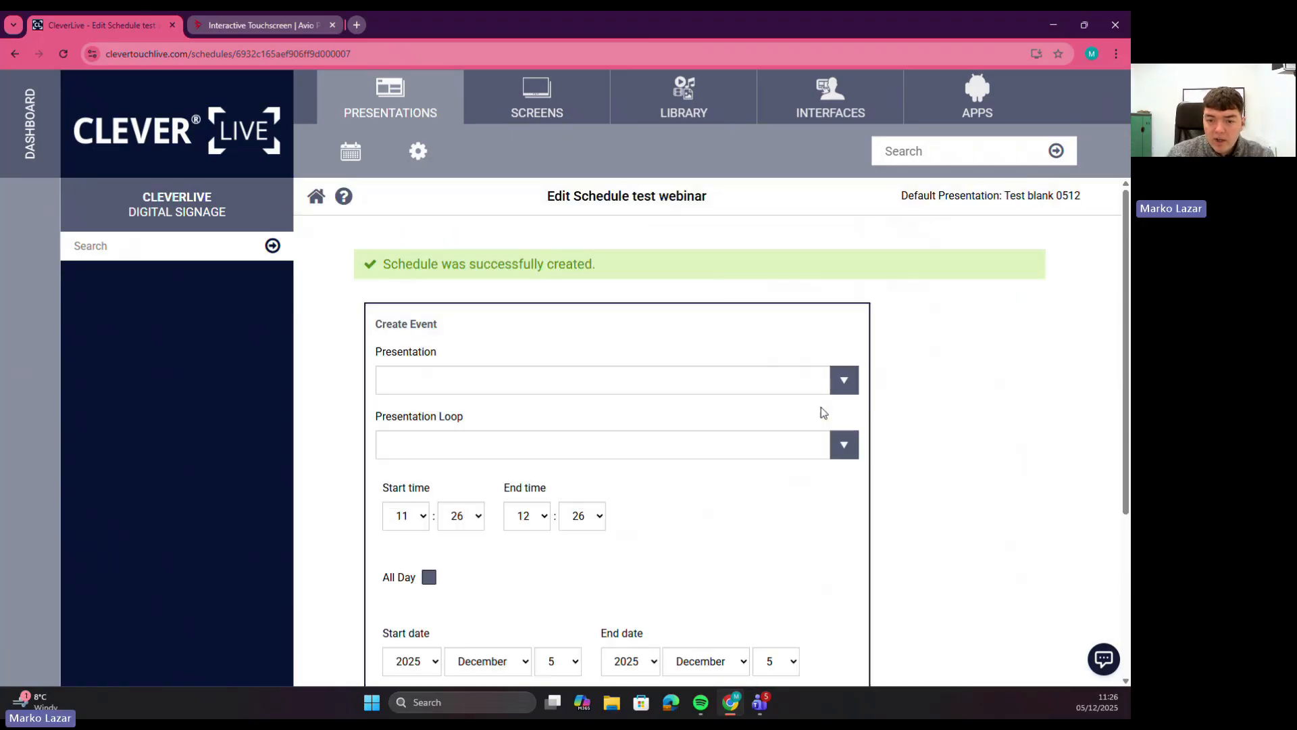
{"action": "left_click", "coordinate": [415, 379]}
{"action": "left_click", "coordinate": [414, 378]}
{"action": "left_click", "coordinate": [397, 455]}
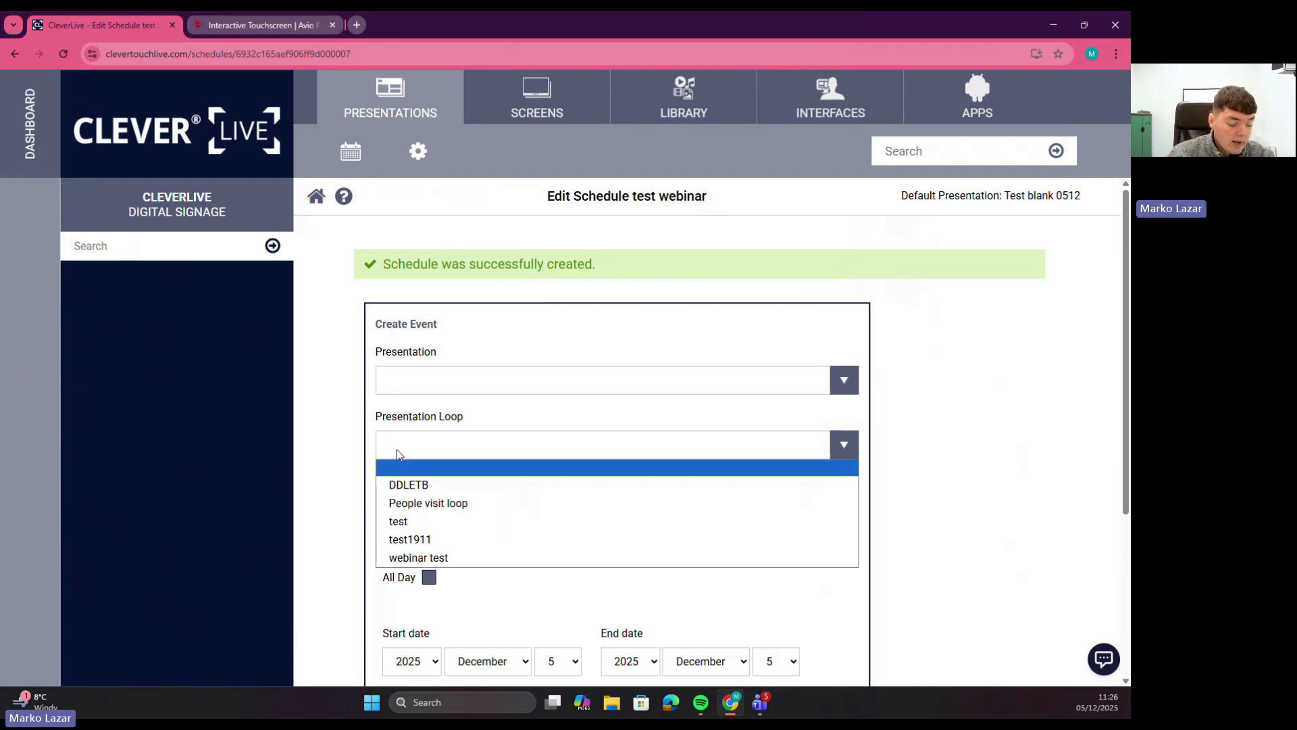
{"action": "left_click", "coordinate": [397, 450]}
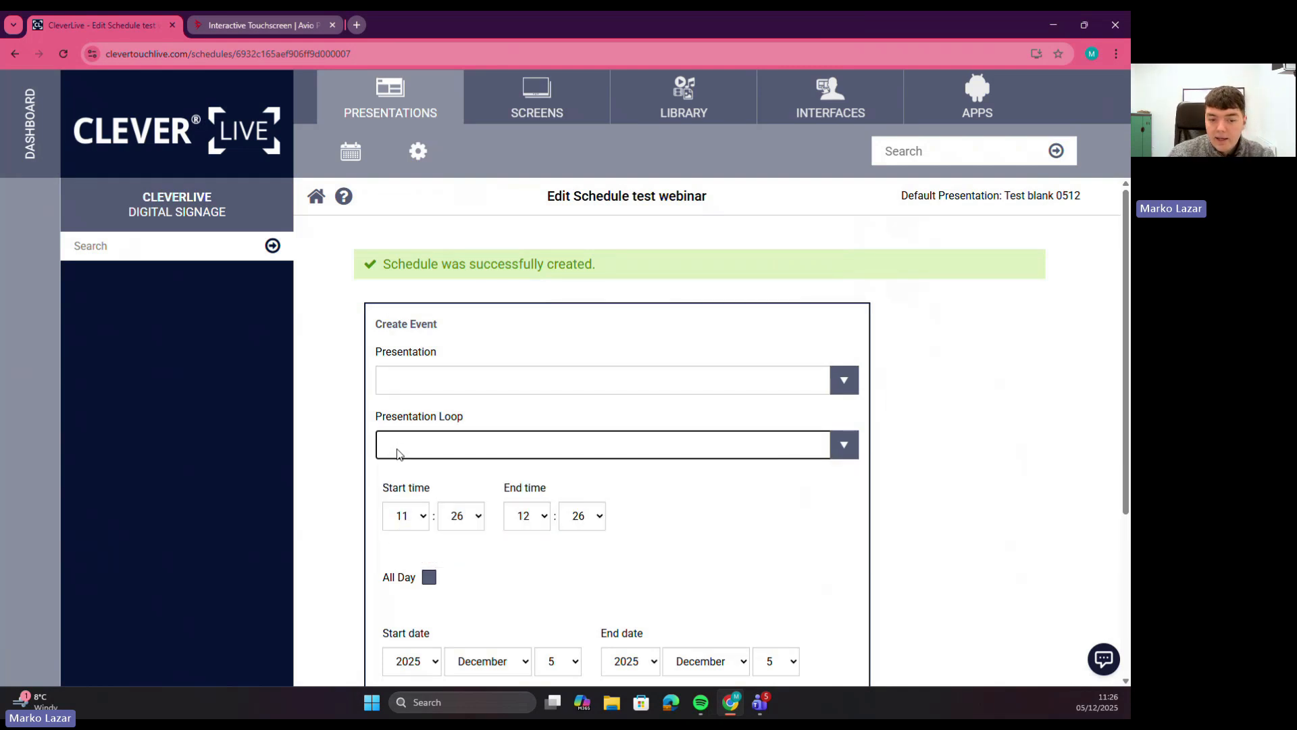
{"action": "scroll", "coordinate": [405, 433], "scroll_direction": "down", "scroll_amount": 2}
{"action": "left_click", "coordinate": [415, 383]}
{"action": "left_click", "coordinate": [414, 382]}
{"action": "scroll", "coordinate": [498, 433], "scroll_direction": "down", "scroll_amount": 2}
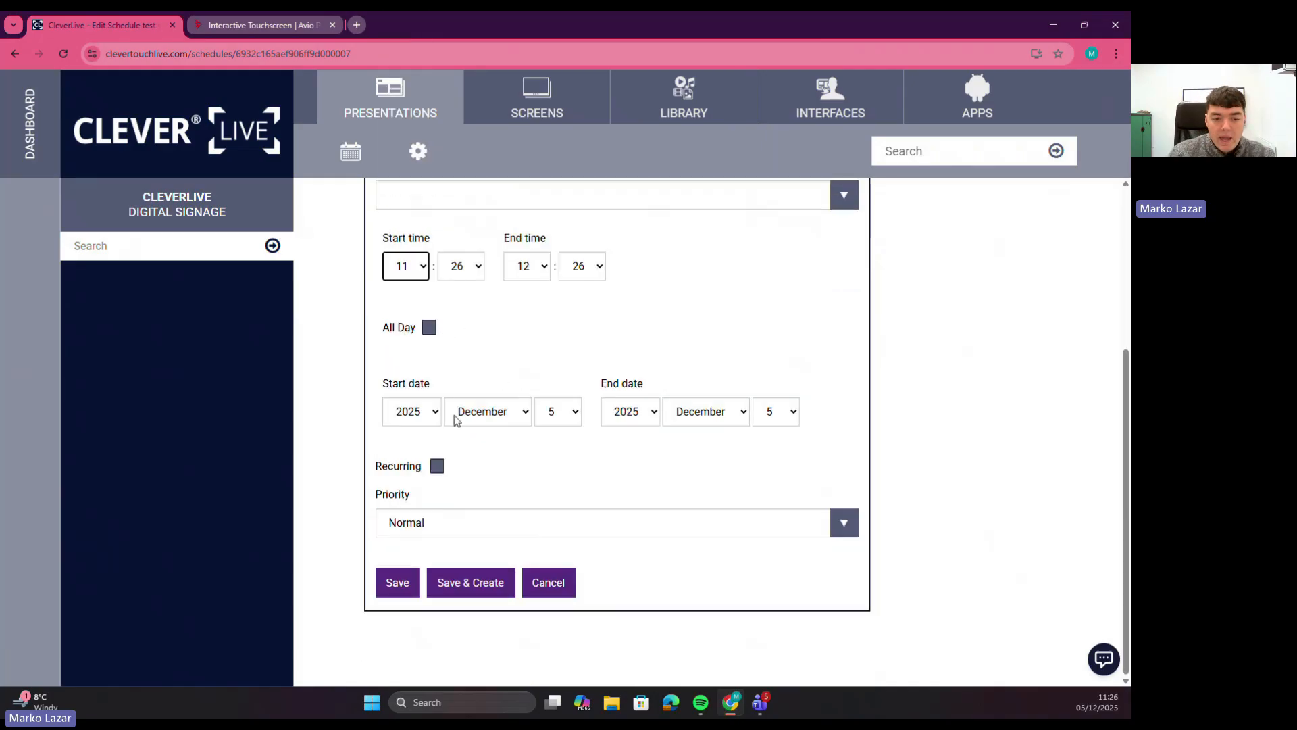
Make the event recurring and examine its daily, weekly, monthly and yearly repeat settings and the priority options.
{"action": "left_click", "coordinate": [437, 466]}
{"action": "scroll", "coordinate": [445, 459], "scroll_direction": "down", "scroll_amount": 1}
{"action": "scroll", "coordinate": [445, 459], "scroll_direction": "down", "scroll_amount": 2}
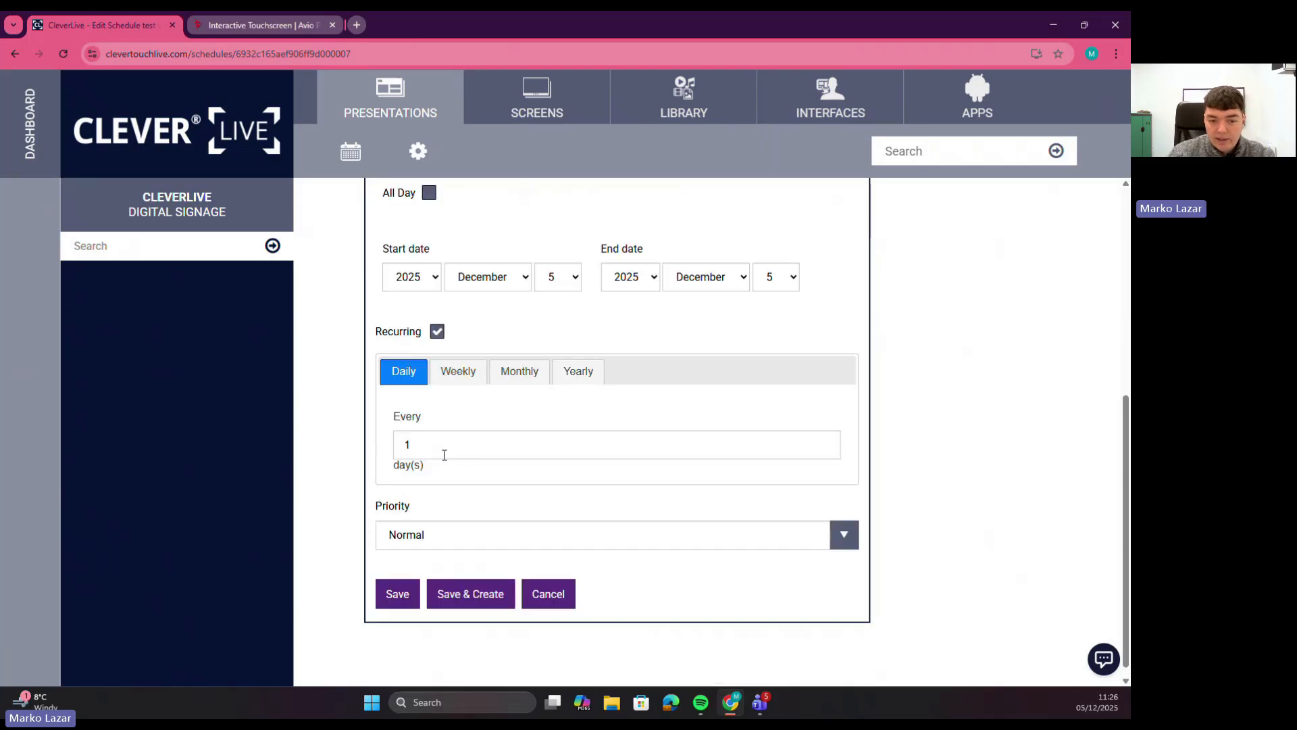
{"action": "scroll", "coordinate": [521, 608], "scroll_direction": "up", "scroll_amount": 1}
{"action": "left_click", "coordinate": [510, 604]}
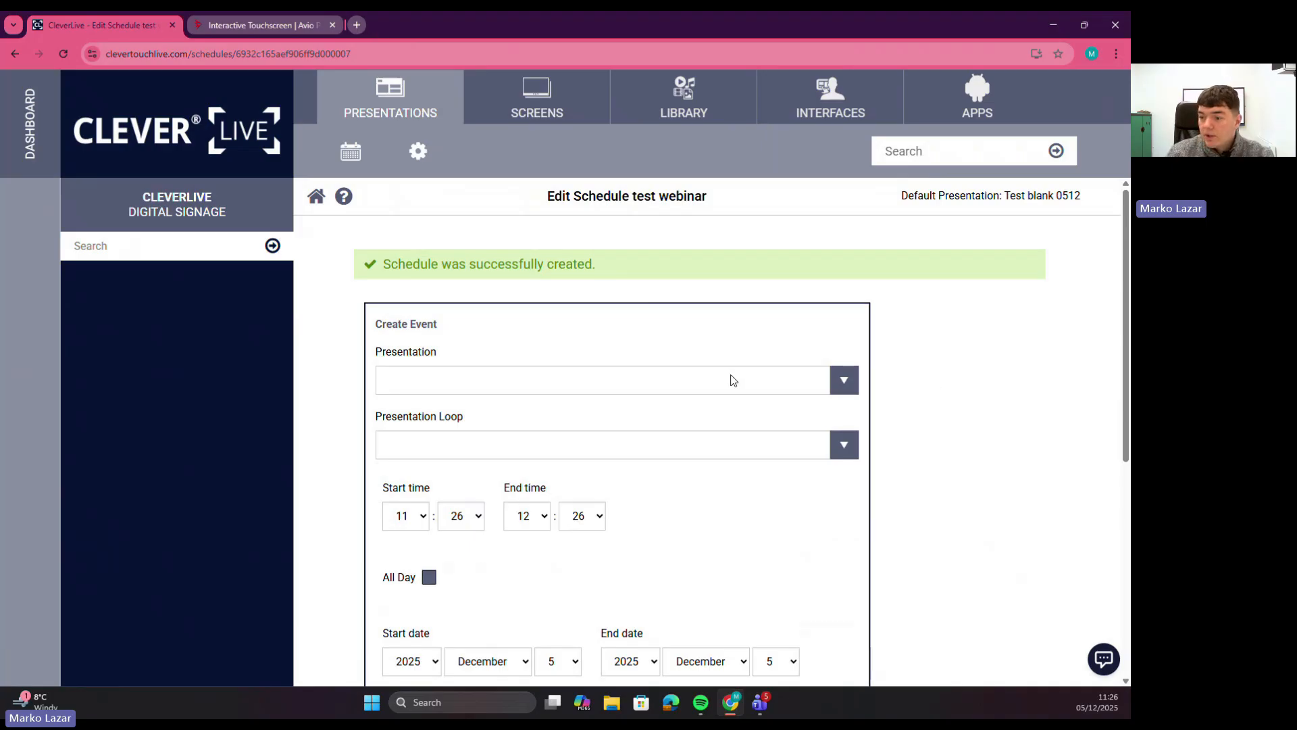
Select the 65" Impact Max 2 screen and view the schedules that can be assigned to it.
{"action": "left_click", "coordinate": [518, 114]}
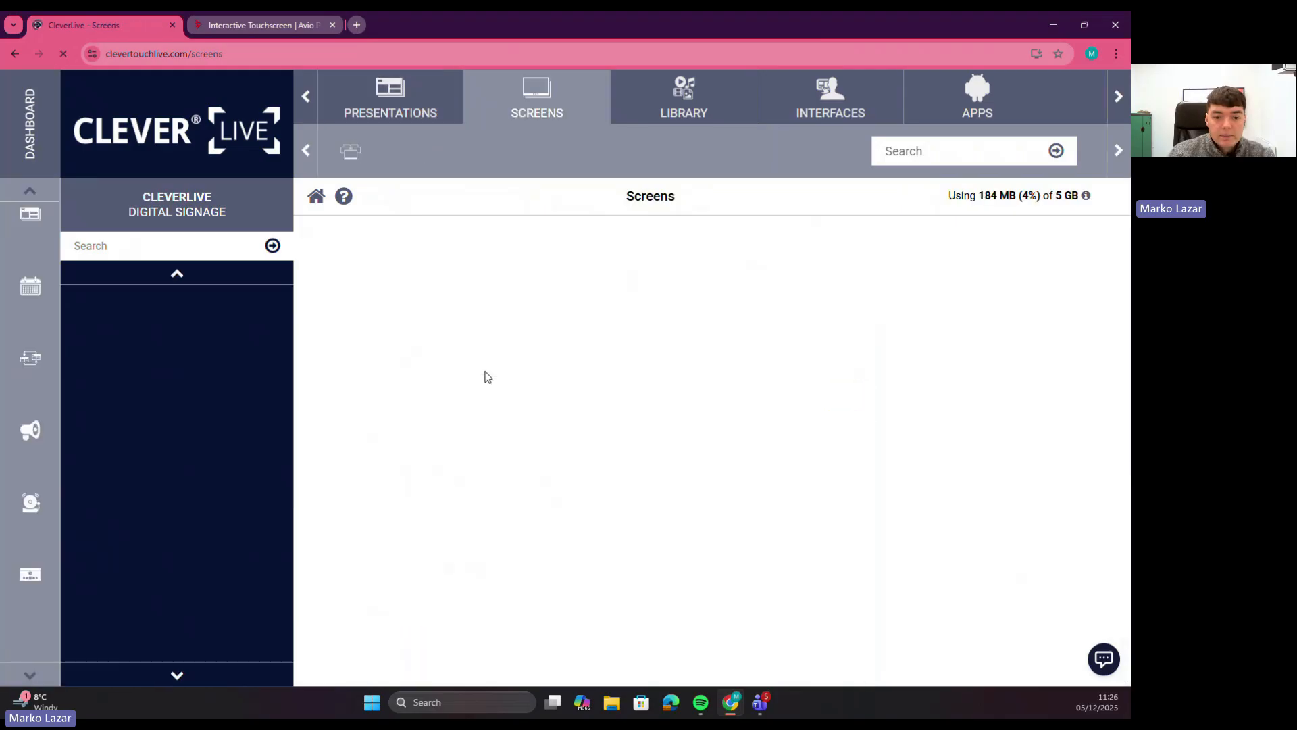
{"action": "left_click", "coordinate": [611, 308]}
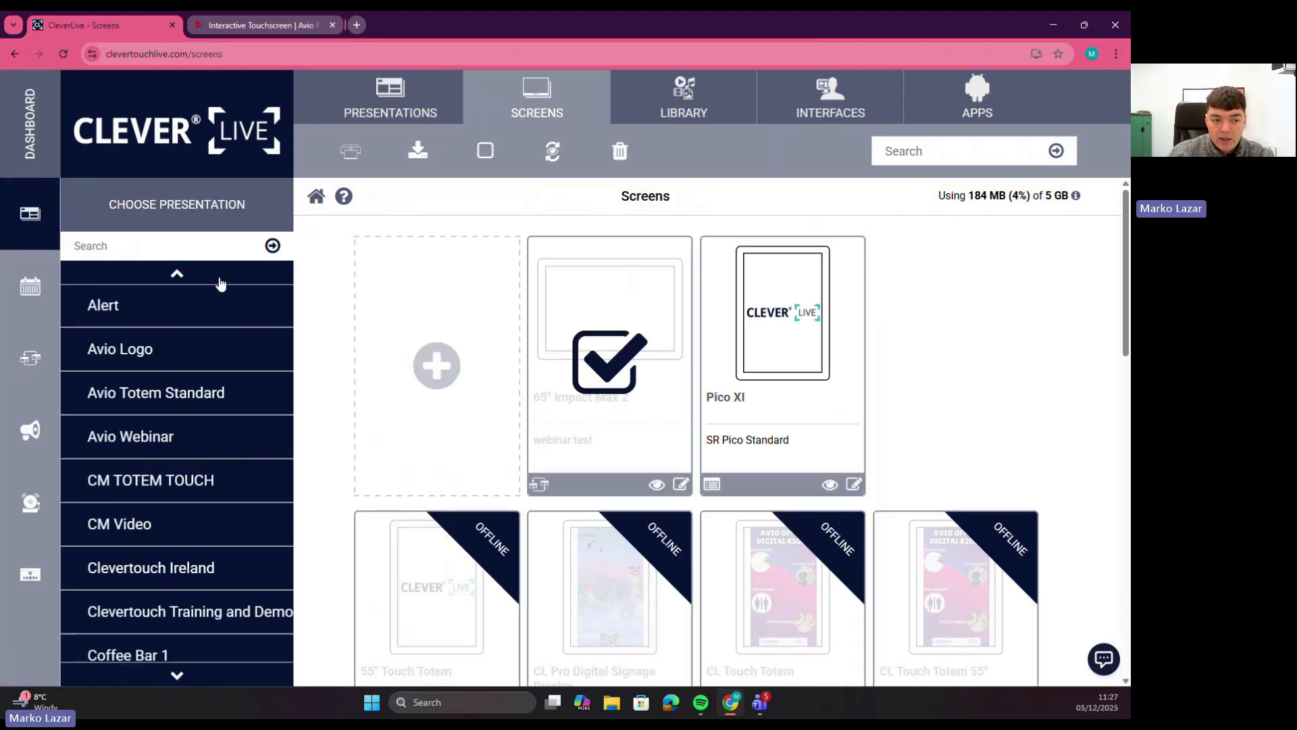
{"action": "left_click", "coordinate": [30, 289]}
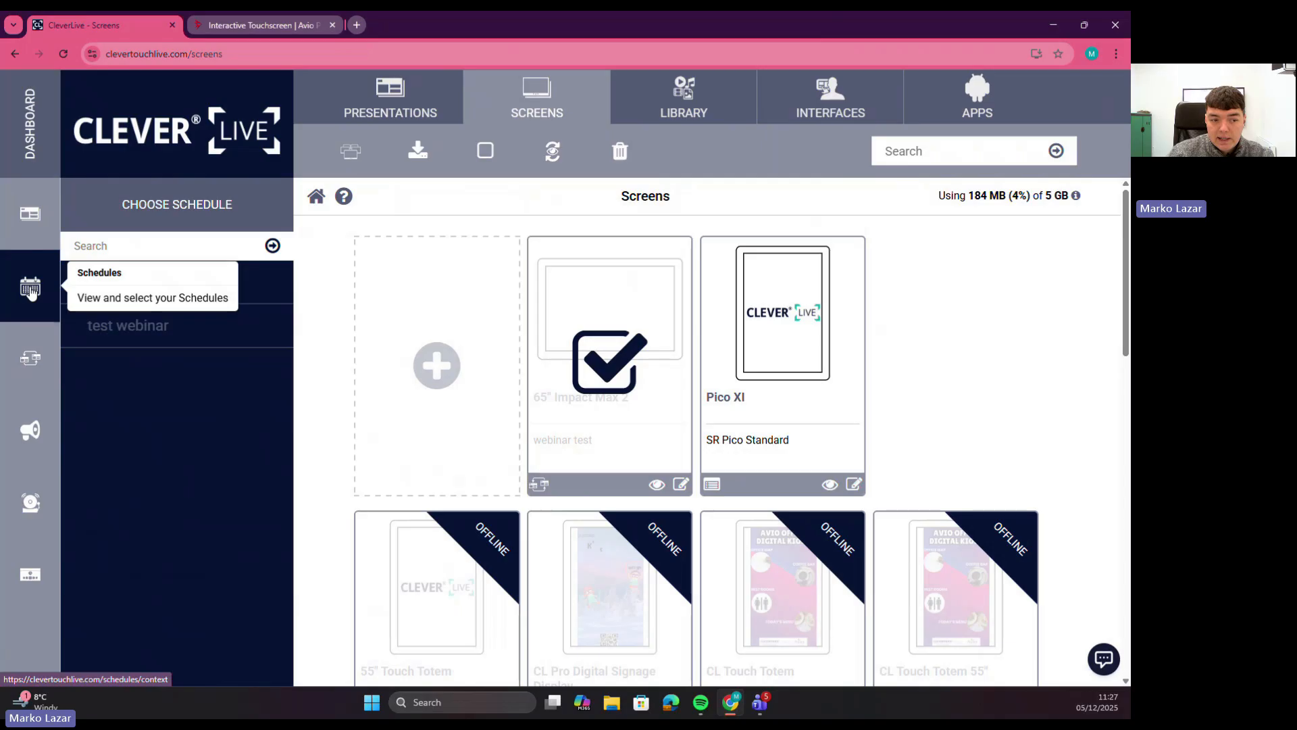
{"action": "left_click", "coordinate": [113, 287]}
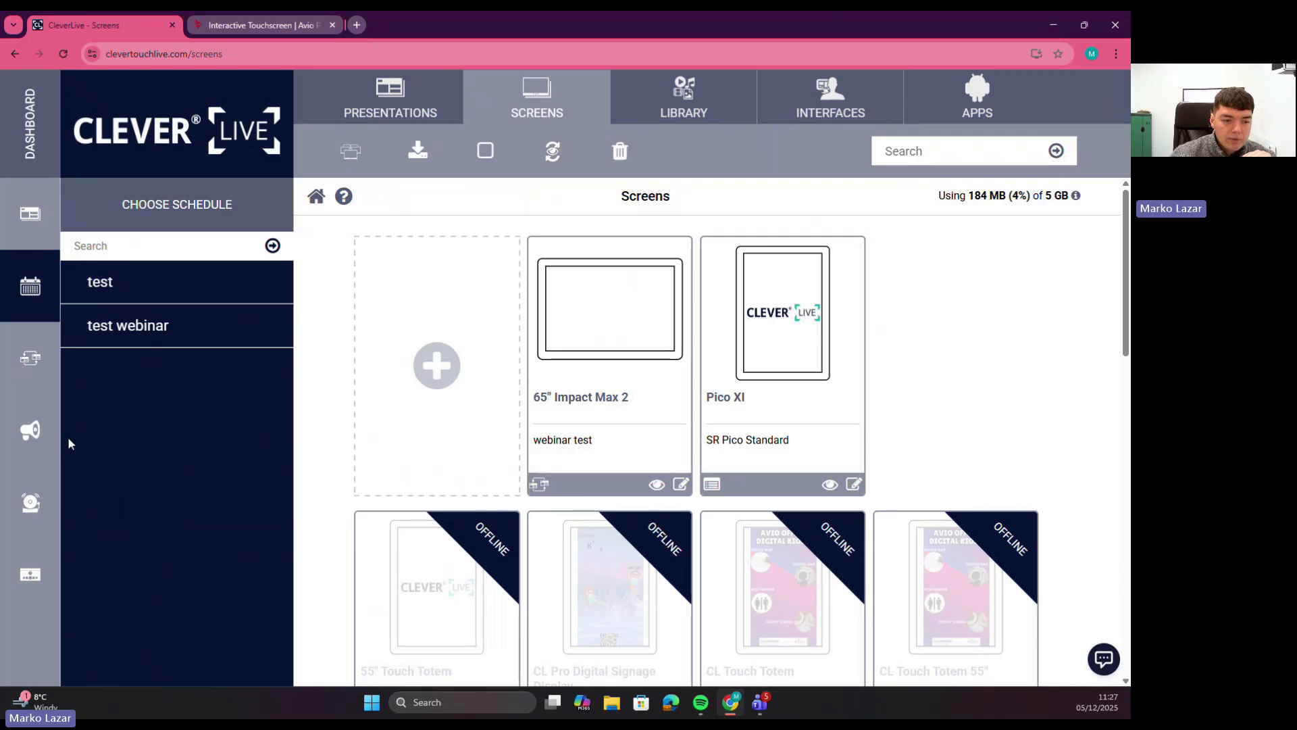
Review the messages and alerts that can be sent to the screens.
{"action": "left_click", "coordinate": [45, 439]}
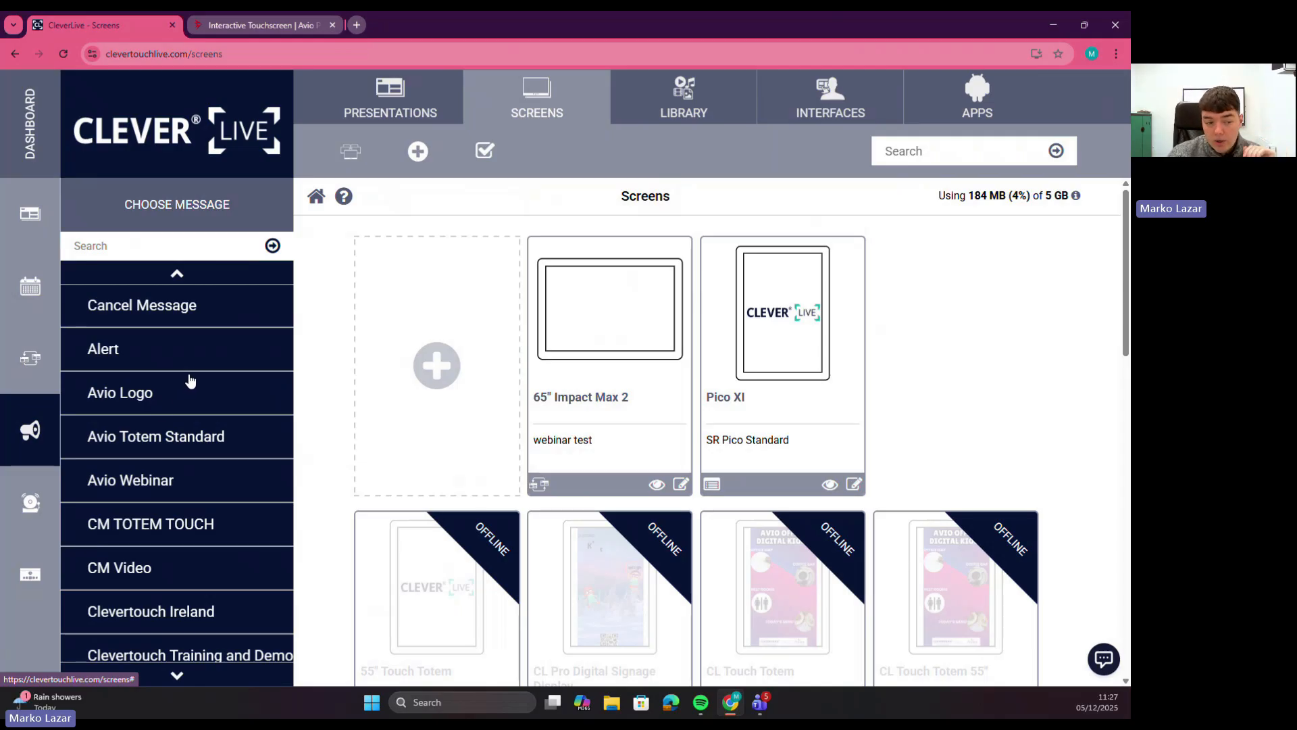
{"action": "left_click", "coordinate": [45, 508]}
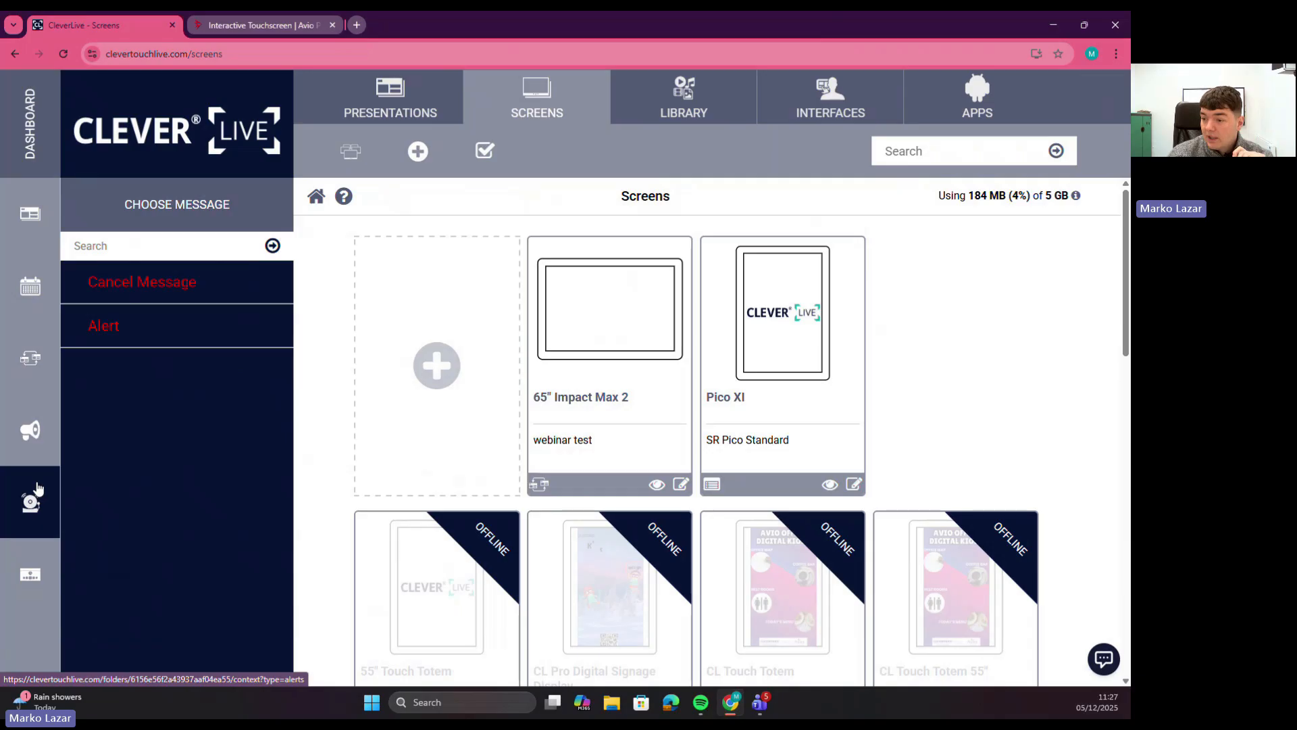
{"action": "left_click", "coordinate": [37, 447]}
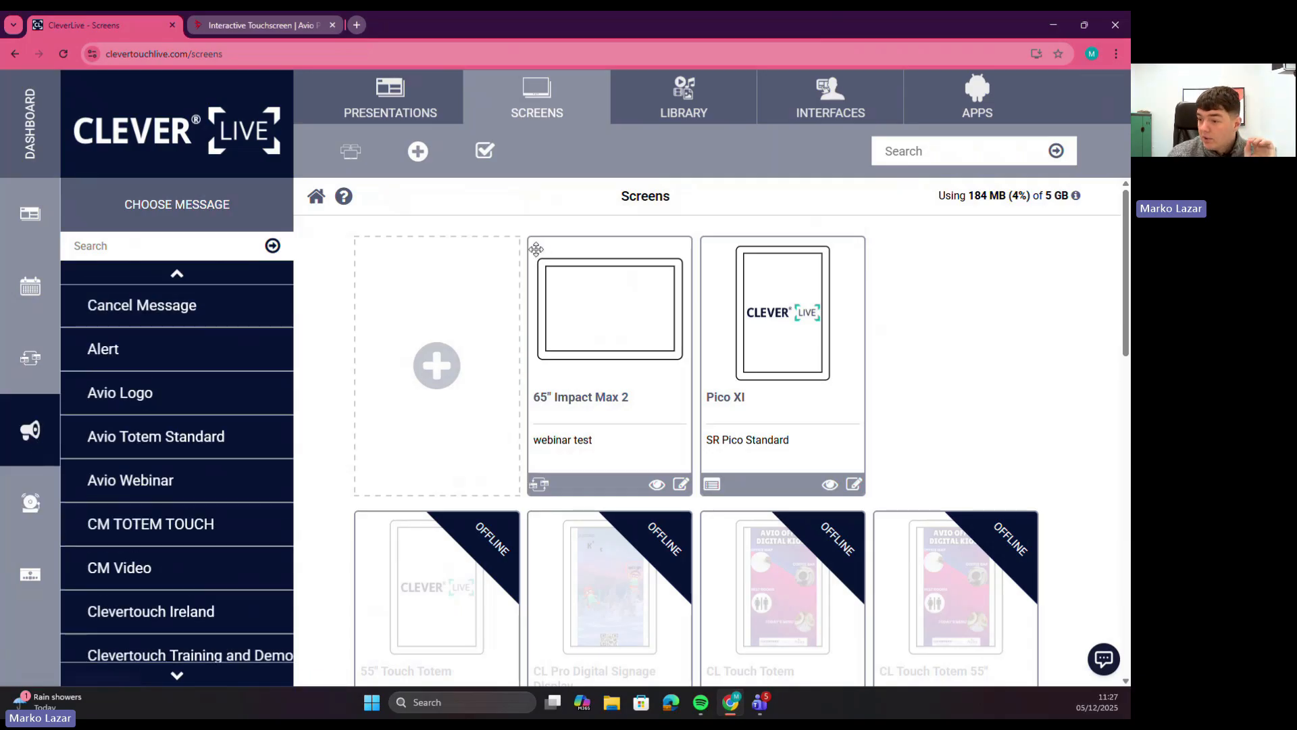
View the media types in the Library and the product user interfaces that can be customised.
{"action": "left_click", "coordinate": [696, 111]}
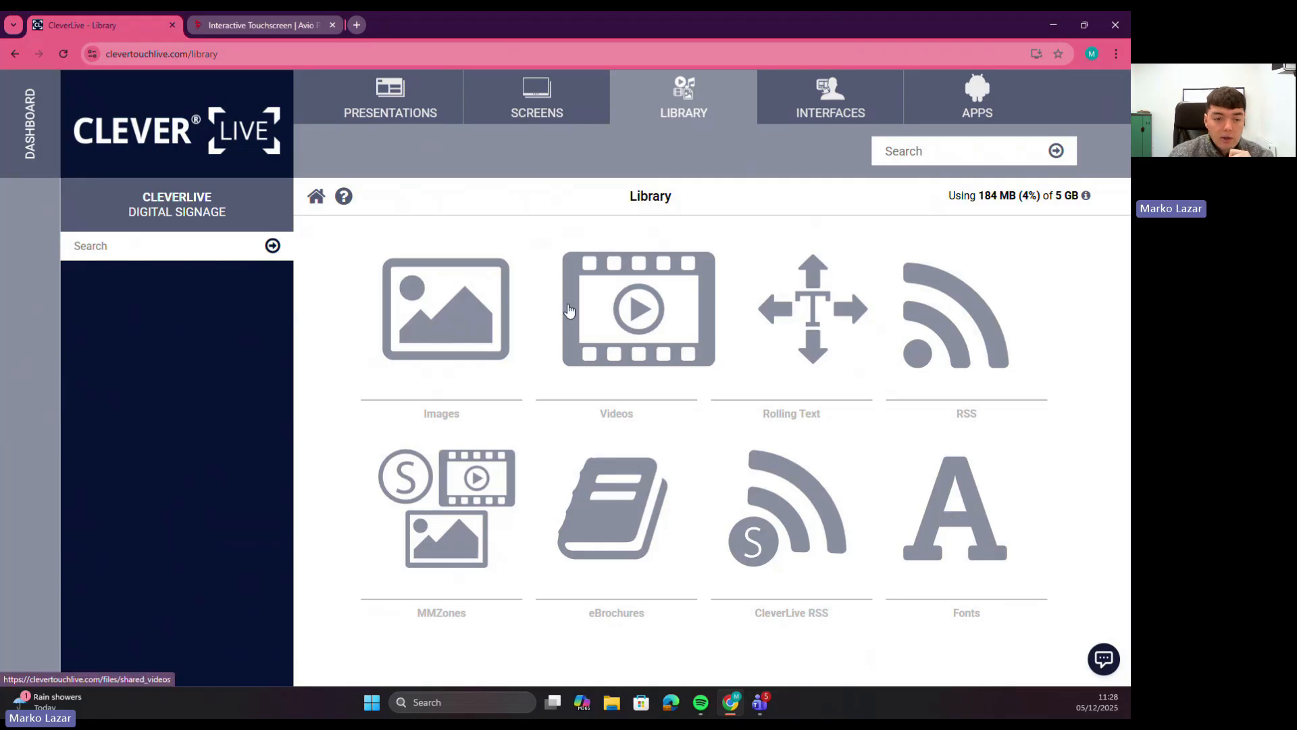
{"action": "left_click", "coordinate": [820, 120]}
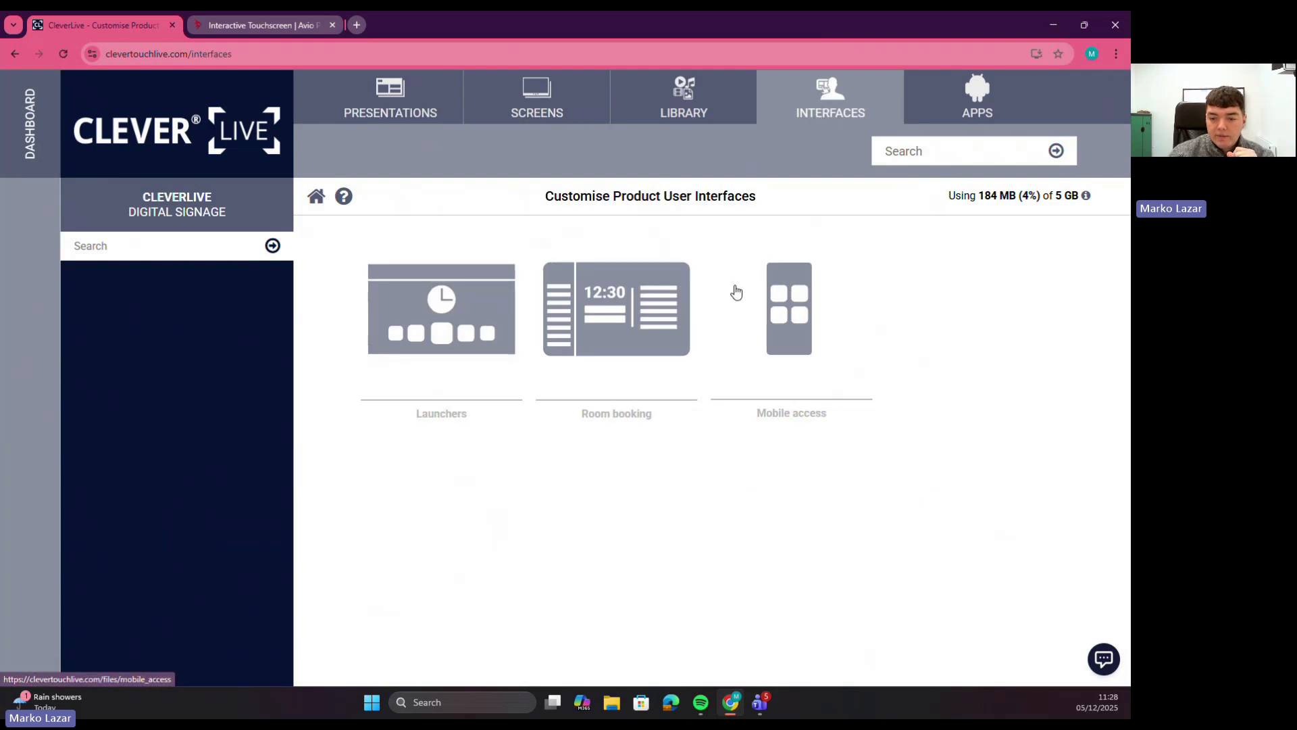